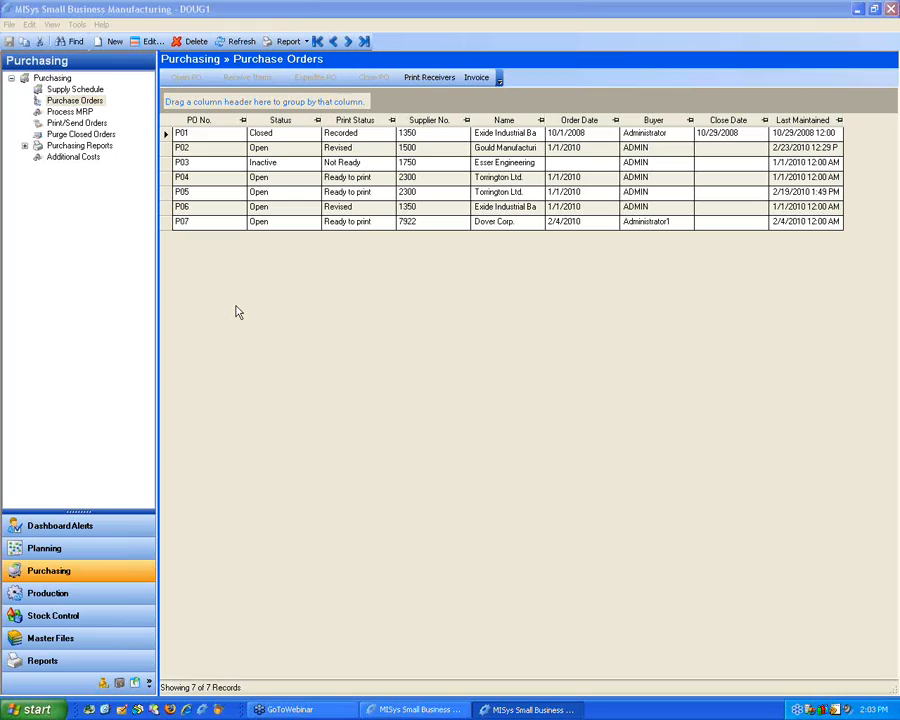
# Go to the purchase orders, select order P04 and review the available purchasing reports.
pyautogui.click(84, 103)
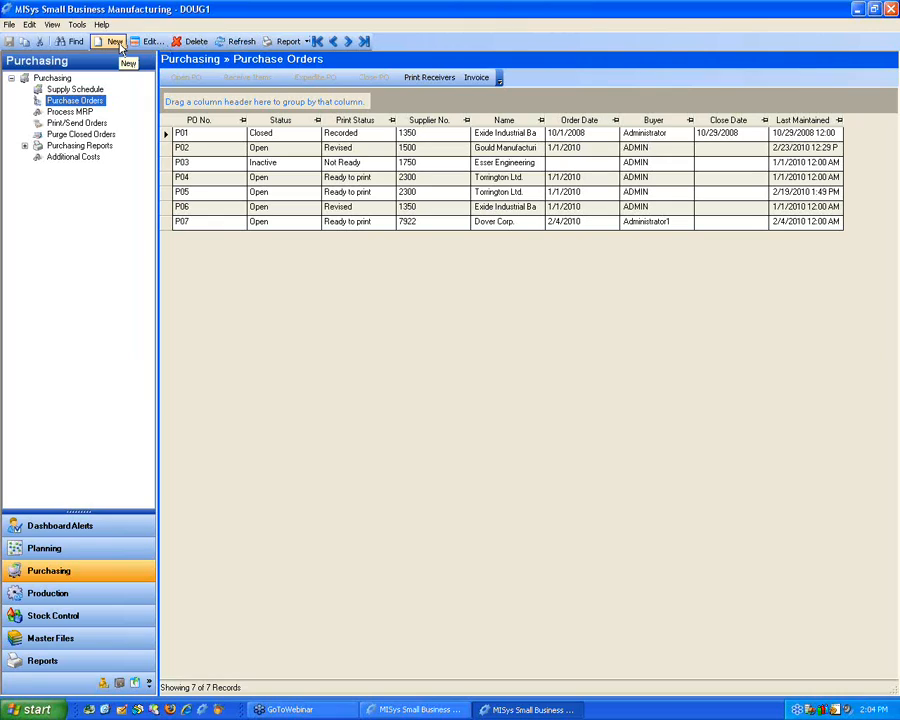
pyautogui.click(168, 152)
pyautogui.click(166, 166)
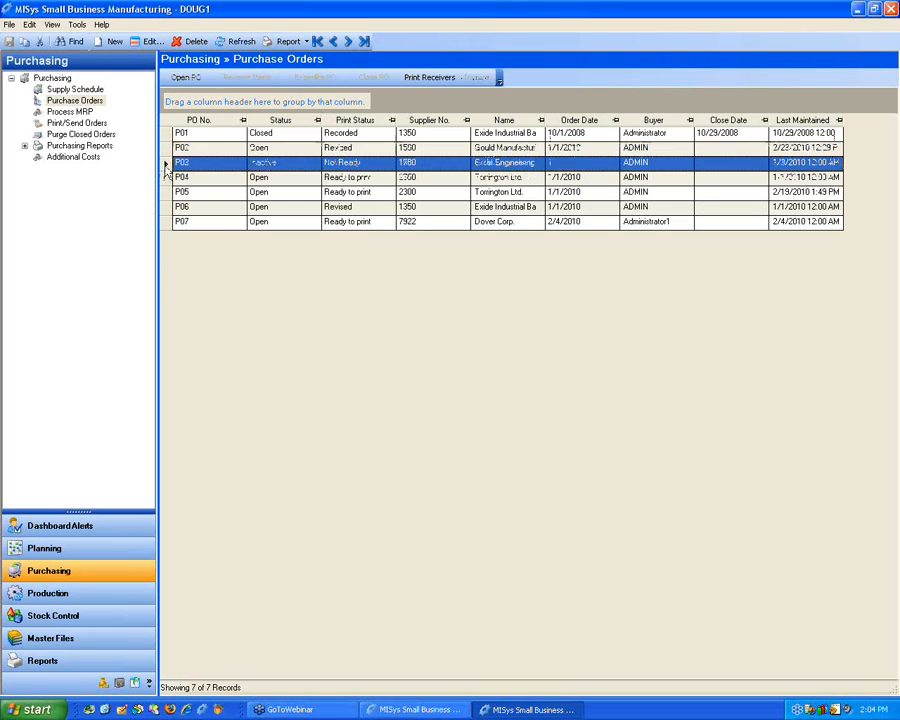
pyautogui.click(166, 177)
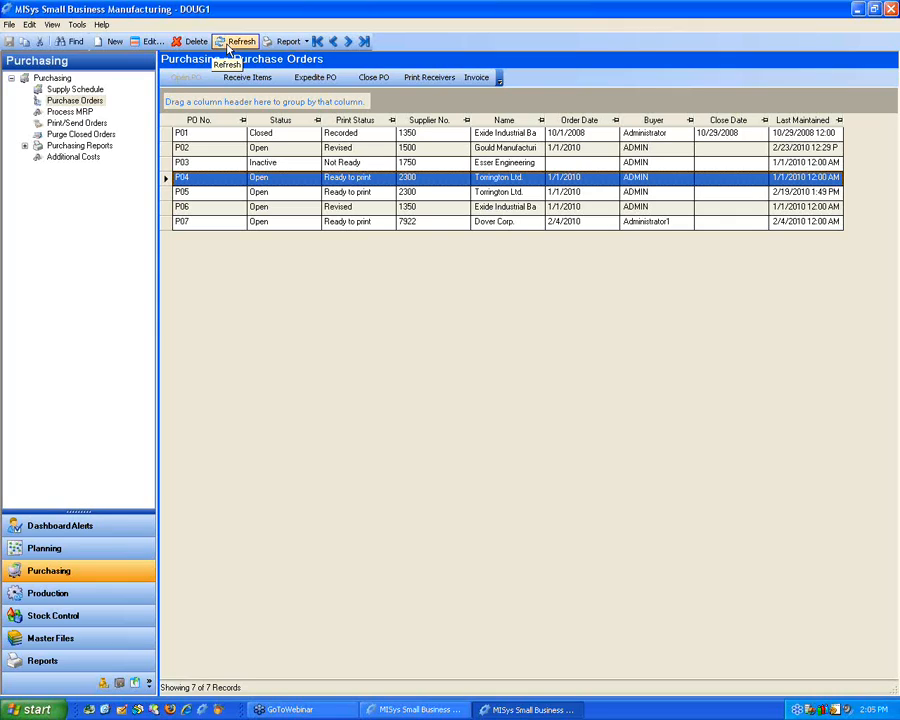
pyautogui.click(306, 42)
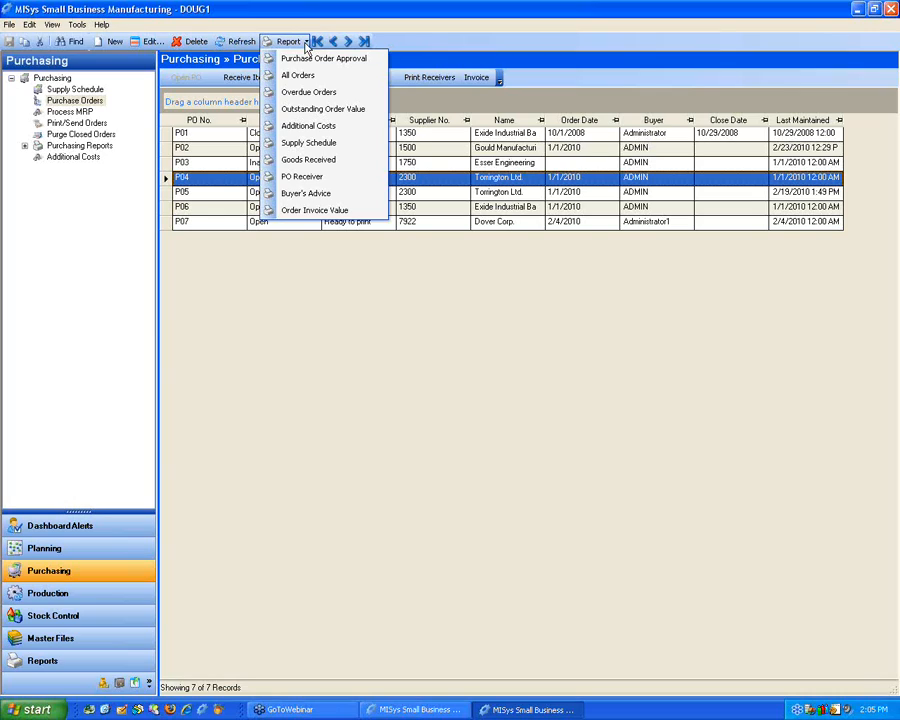
pyautogui.click(361, 308)
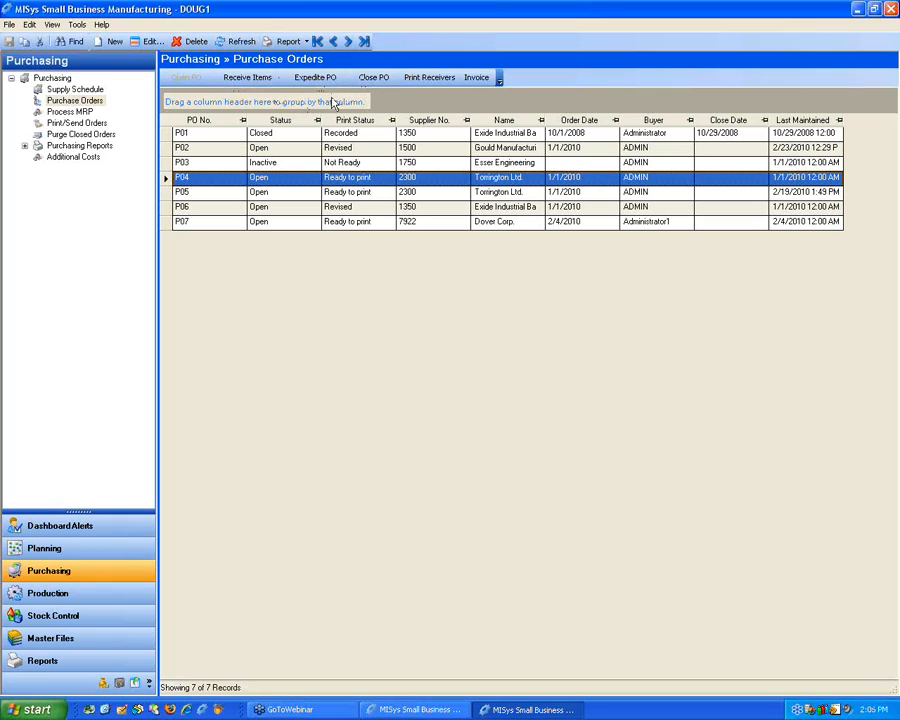
# Select purchase orders P02, P01, P03 and P05 in turn to compare which order actions each one allows.
pyautogui.click(167, 149)
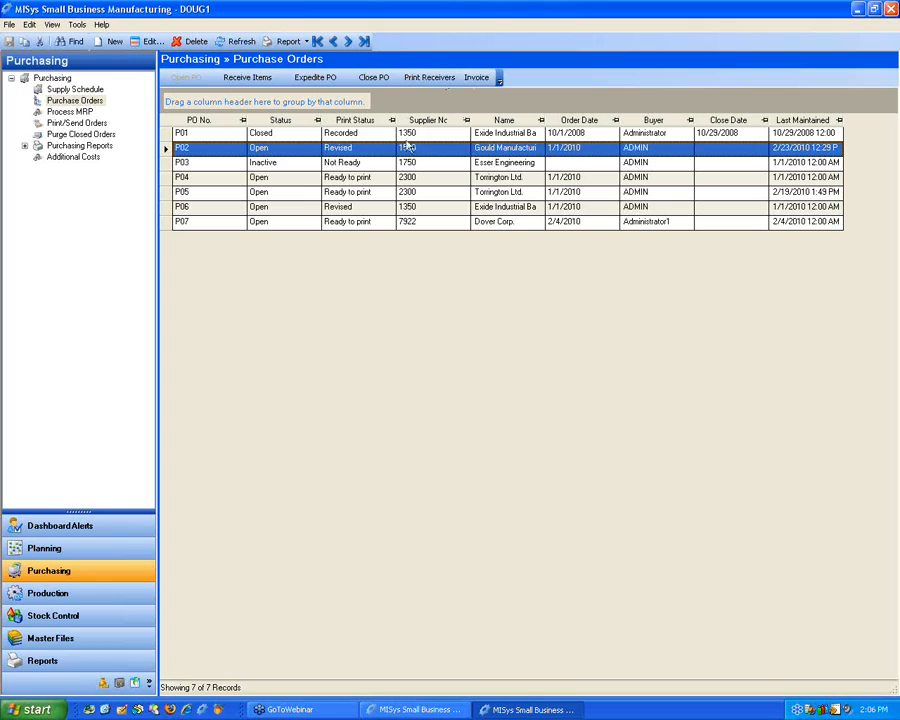
pyautogui.click(170, 134)
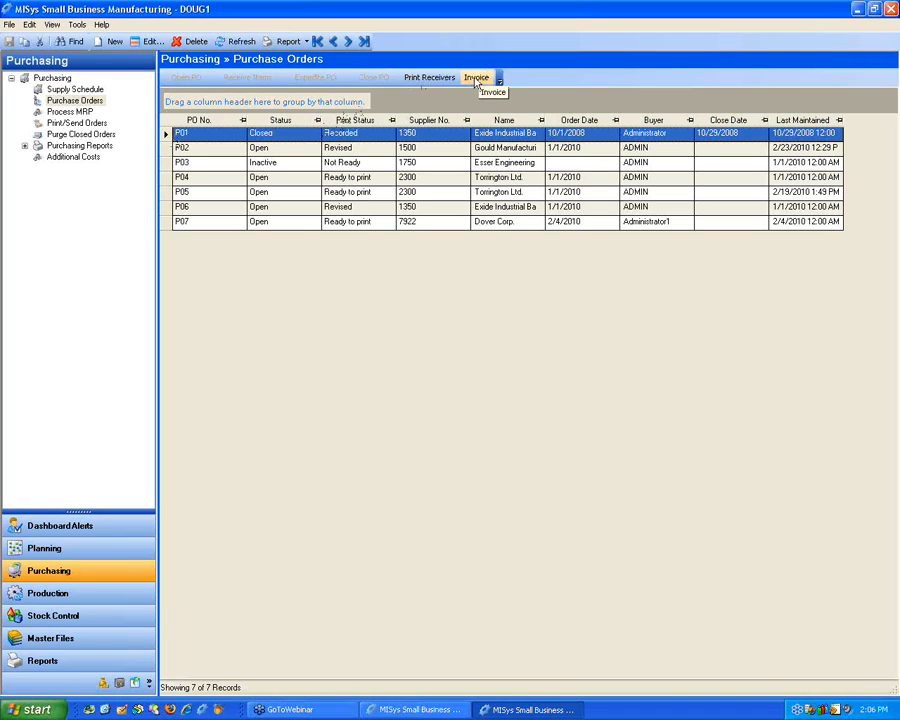
pyautogui.click(177, 164)
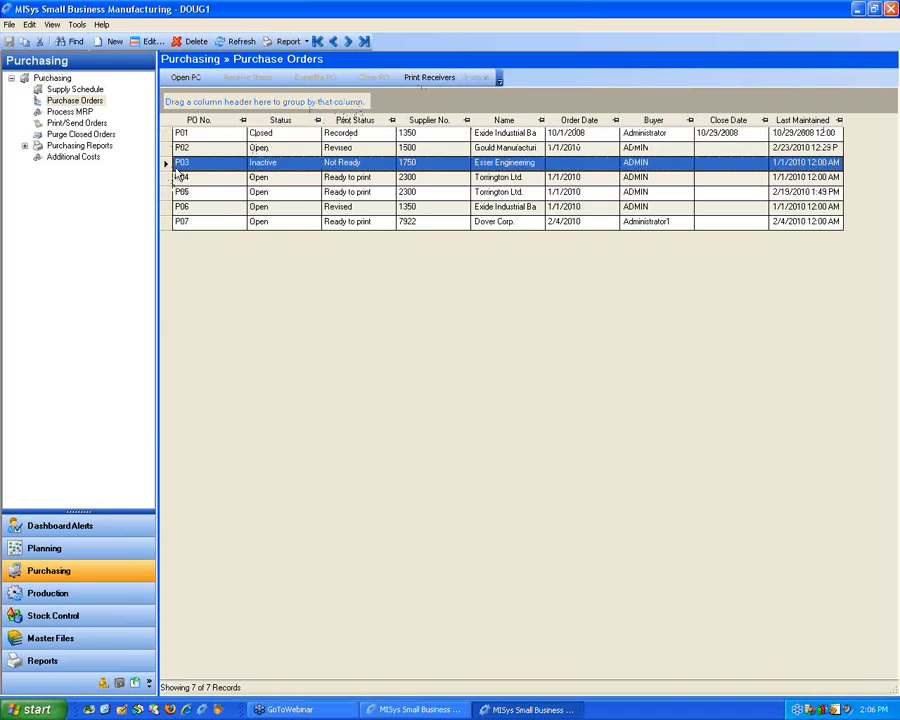
pyautogui.click(168, 177)
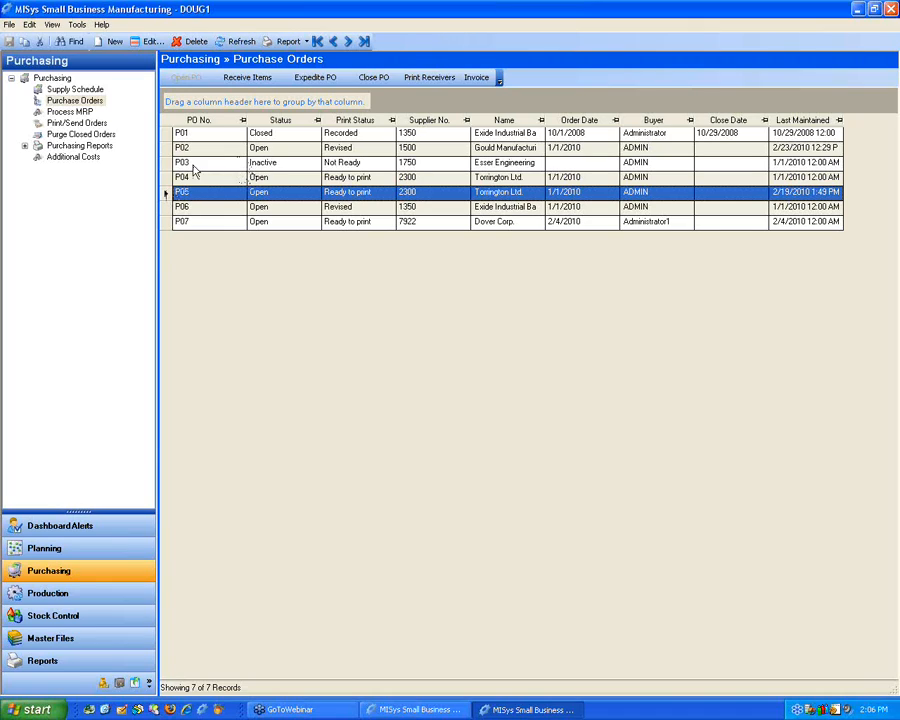
# Change inactive purchase order P03 to open with the order date 02/24/2010.
pyautogui.click(167, 164)
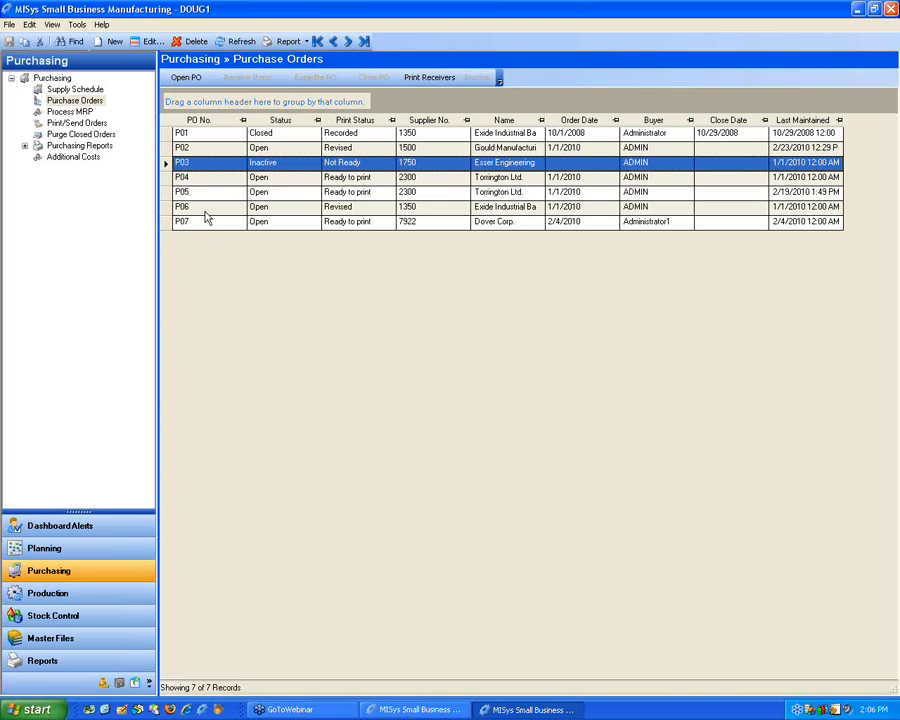
pyautogui.click(193, 85)
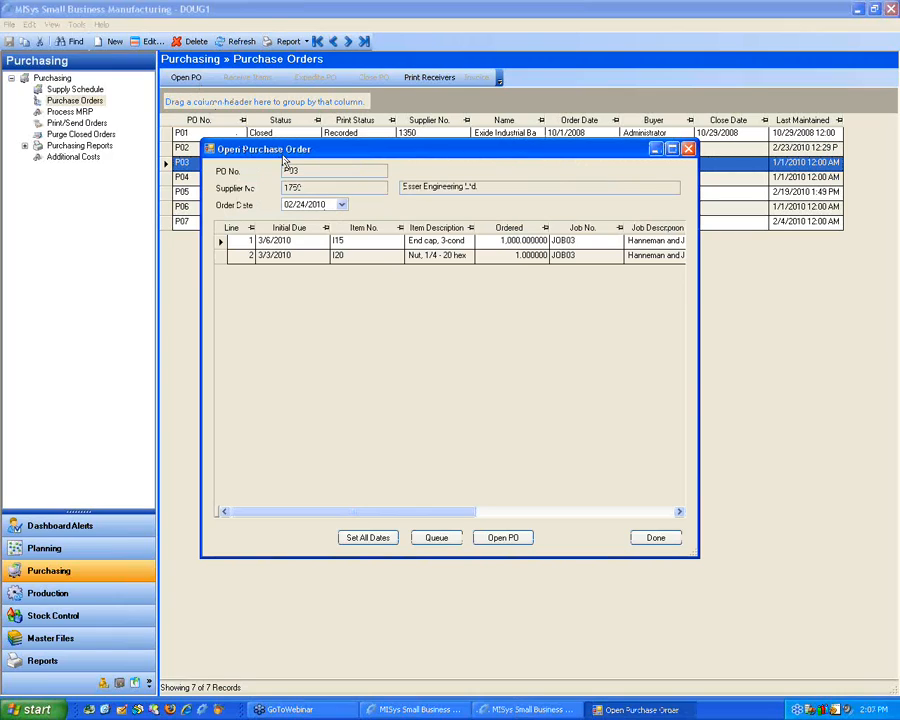
pyautogui.click(502, 538)
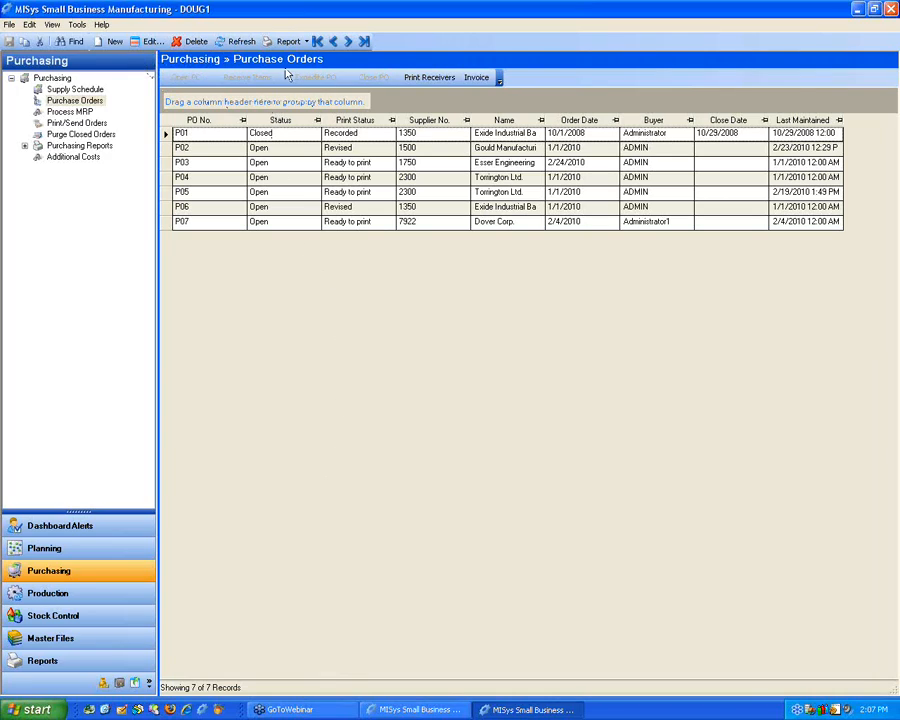
# Search the purchase orders for Gould in the Name field, and clear the filter after viewing the match.
pyautogui.click(62, 43)
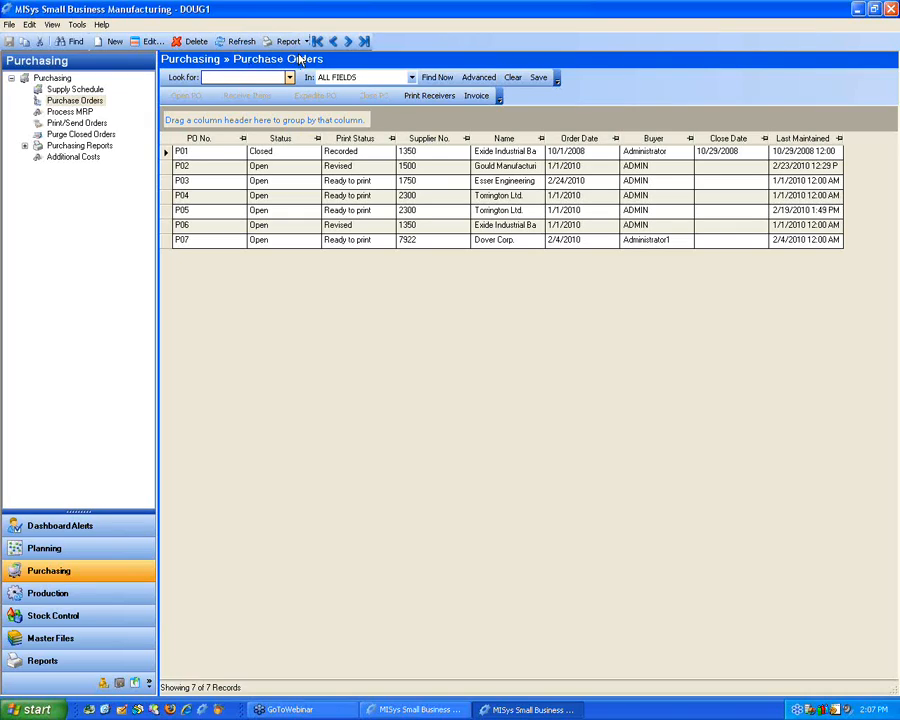
pyautogui.click(410, 77)
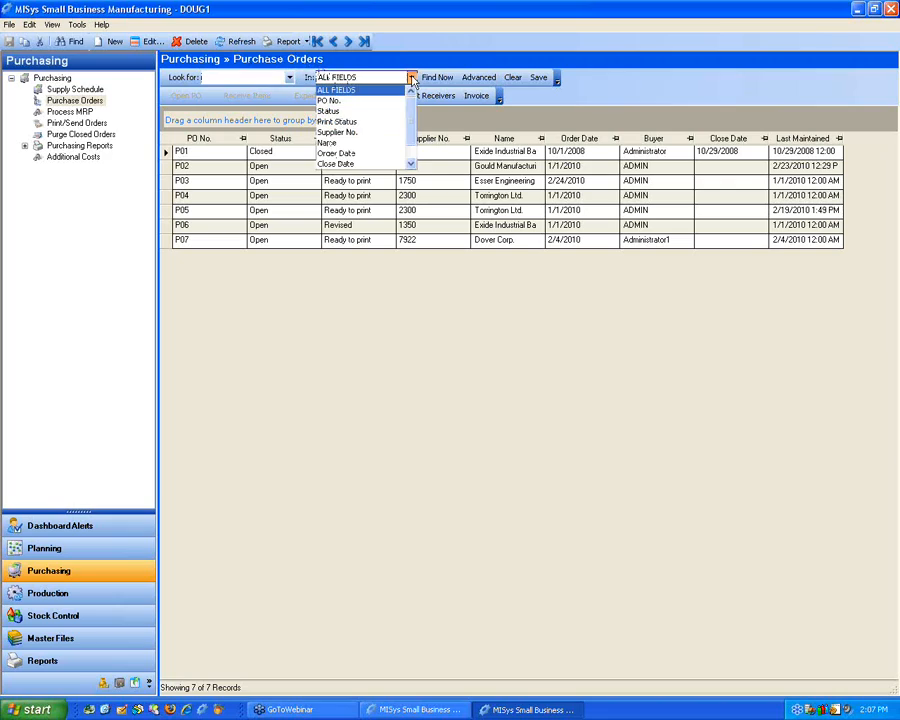
pyautogui.click(360, 143)
pyautogui.click(231, 78)
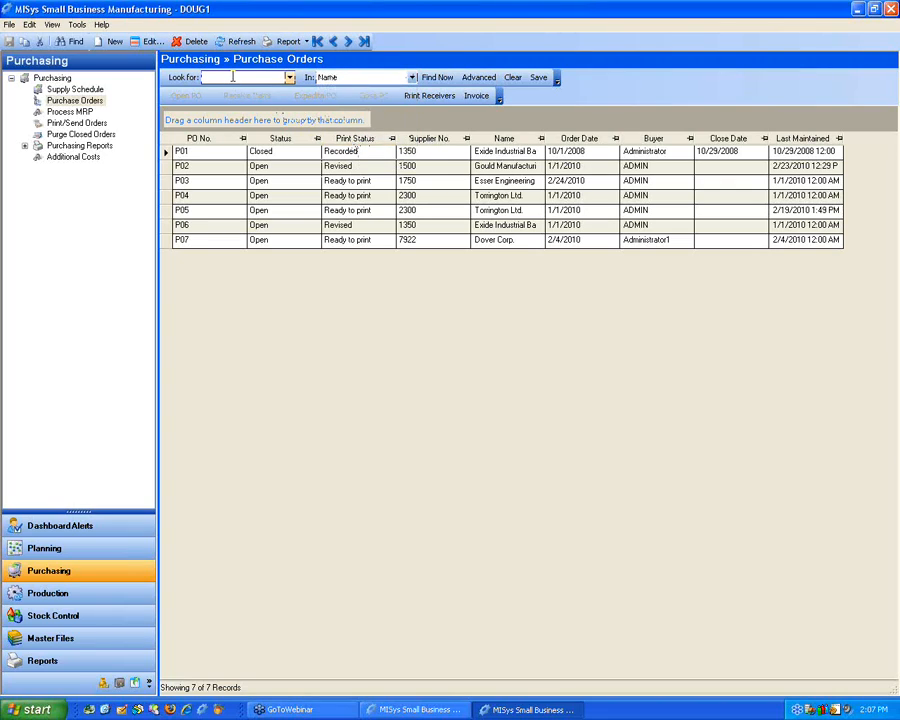
pyautogui.write('Gould')
pyautogui.click(437, 78)
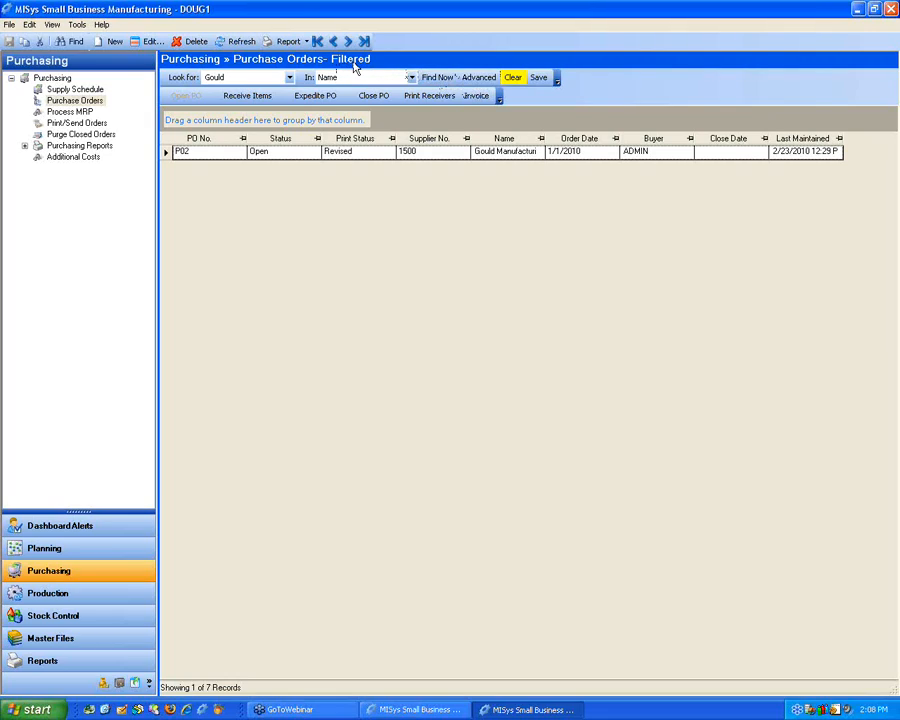
pyautogui.click(512, 77)
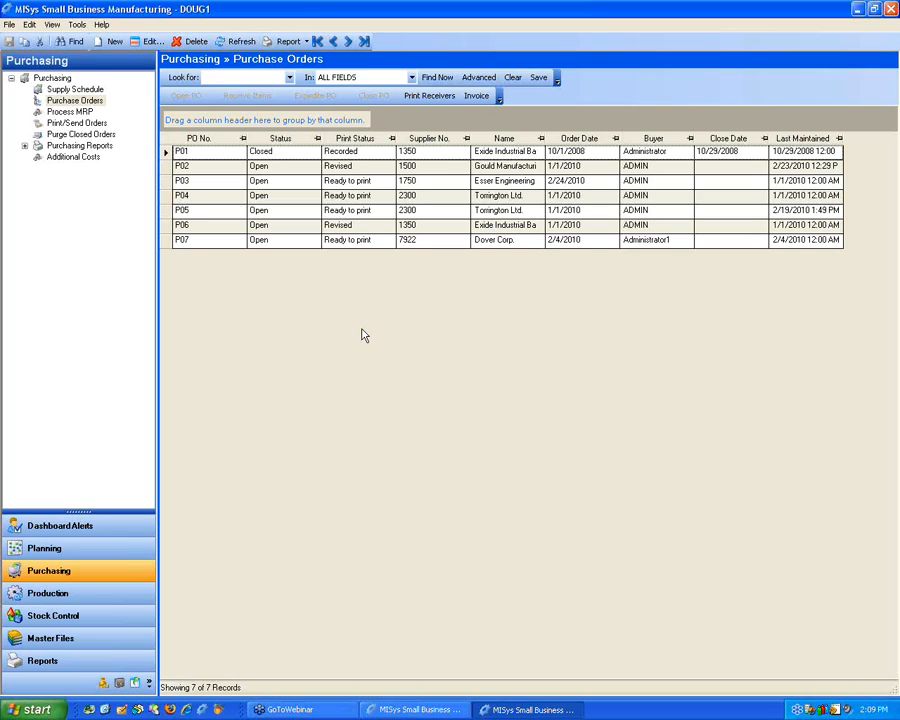
# Sort the purchase orders by status, print status and supplier number, returning the list to PO number order.
pyautogui.click(288, 141)
pyautogui.write('Inactive')
pyautogui.click(289, 142)
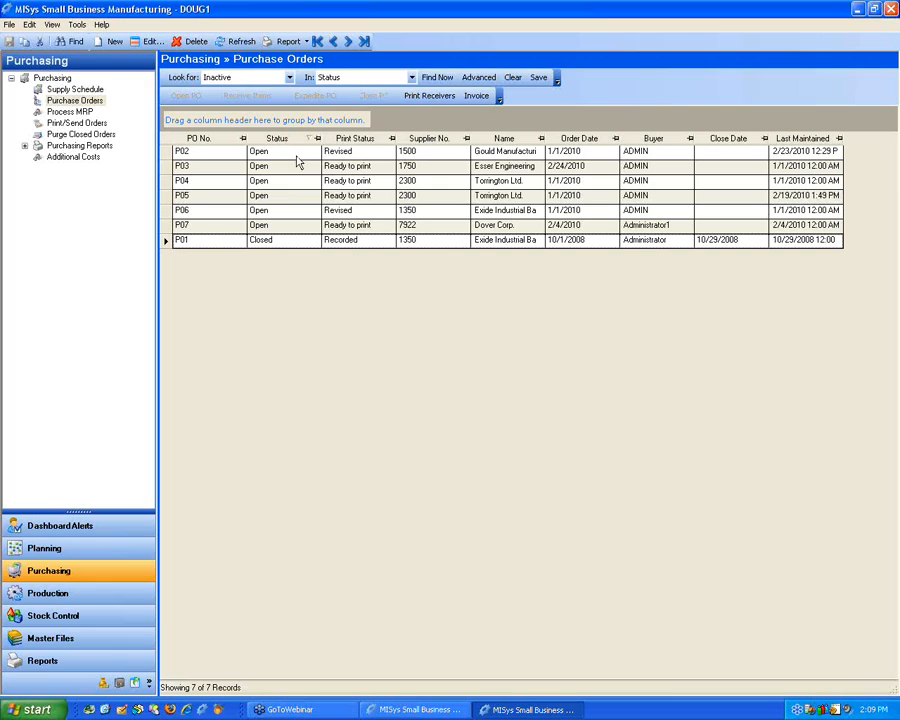
pyautogui.click(222, 140)
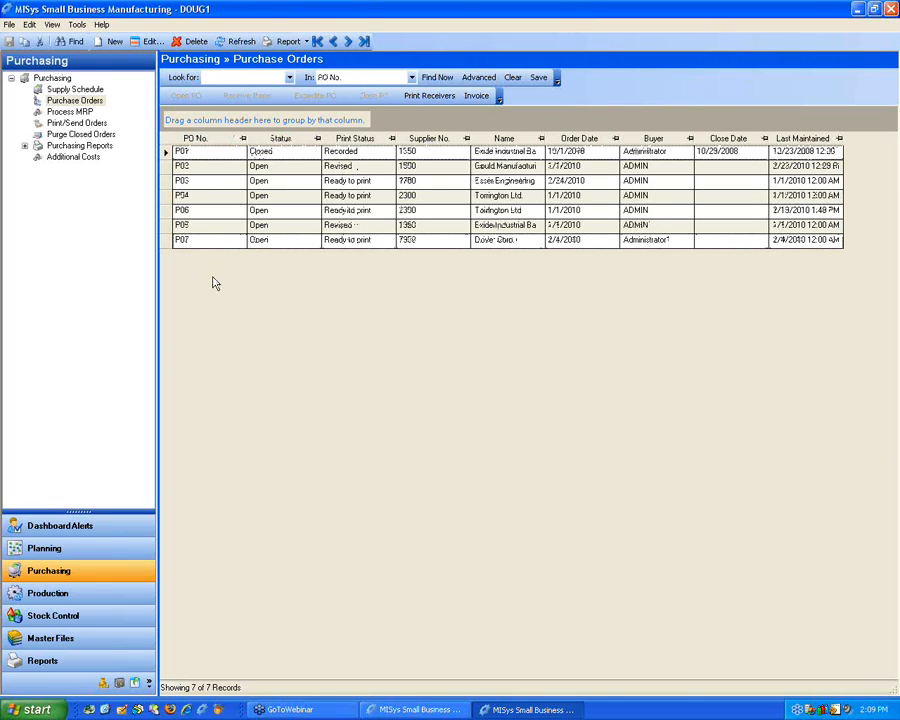
pyautogui.click(374, 142)
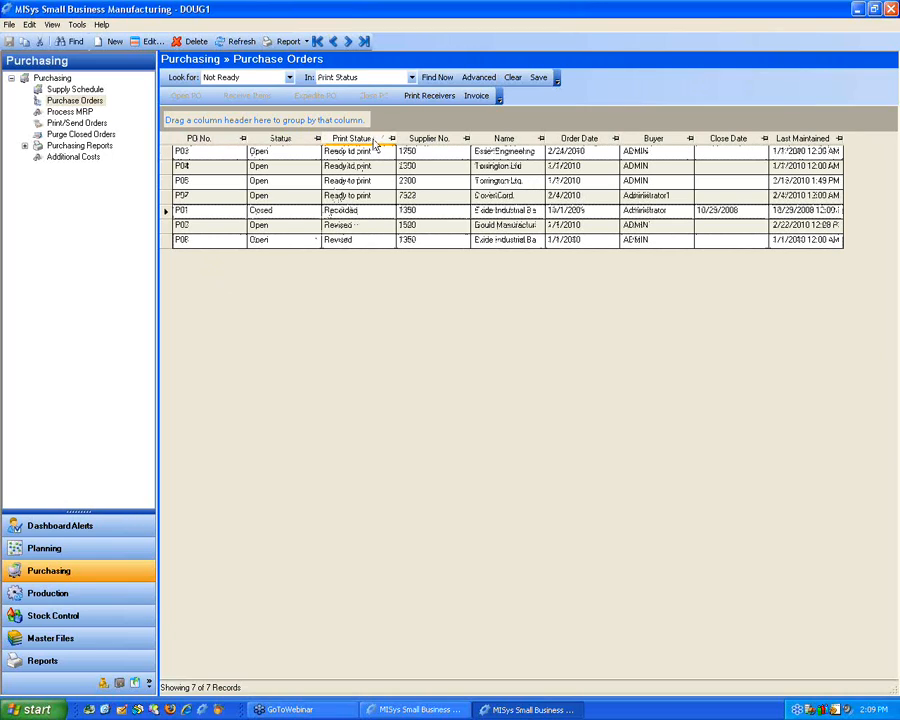
pyautogui.click(198, 140)
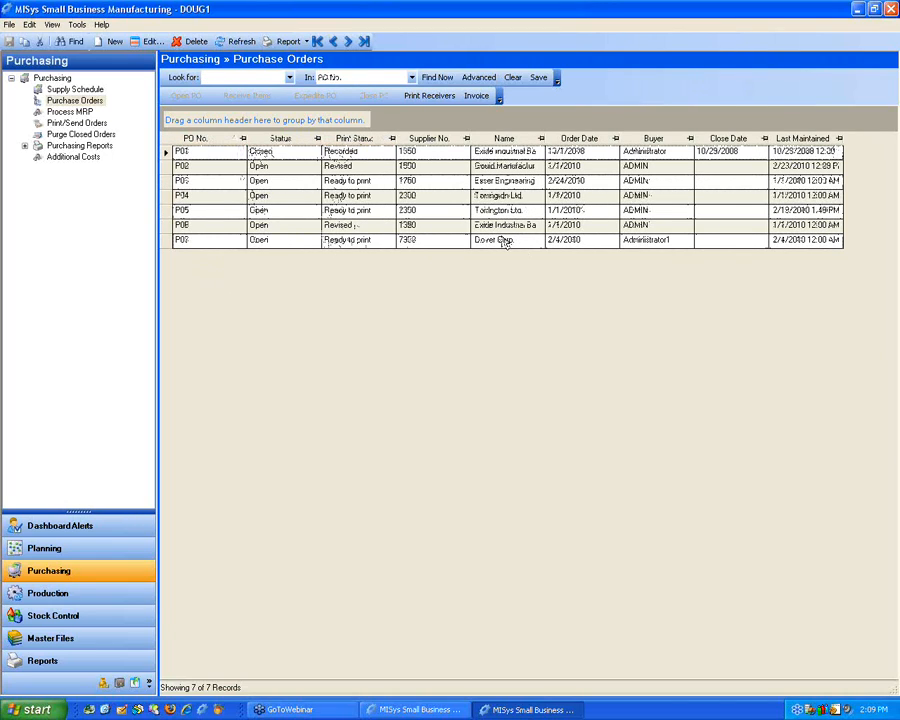
pyautogui.click(450, 141)
pyautogui.click(450, 141)
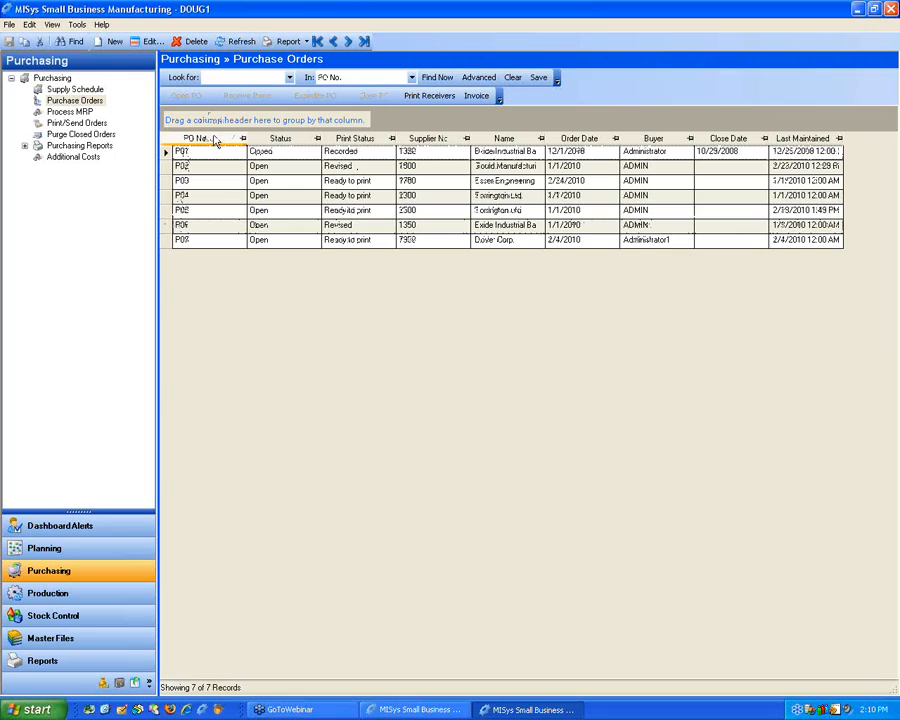
# Display the details of purchase order P02, browse to the next order and return to P02.
pyautogui.click(165, 166)
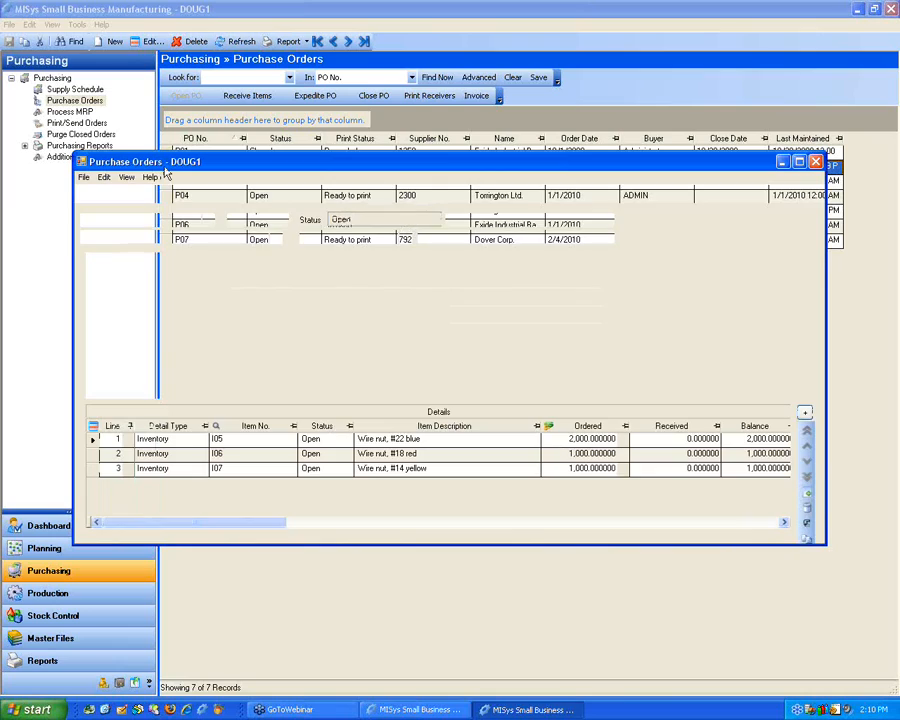
pyautogui.moveTo(368, 161); pyautogui.dragTo(342, 133)
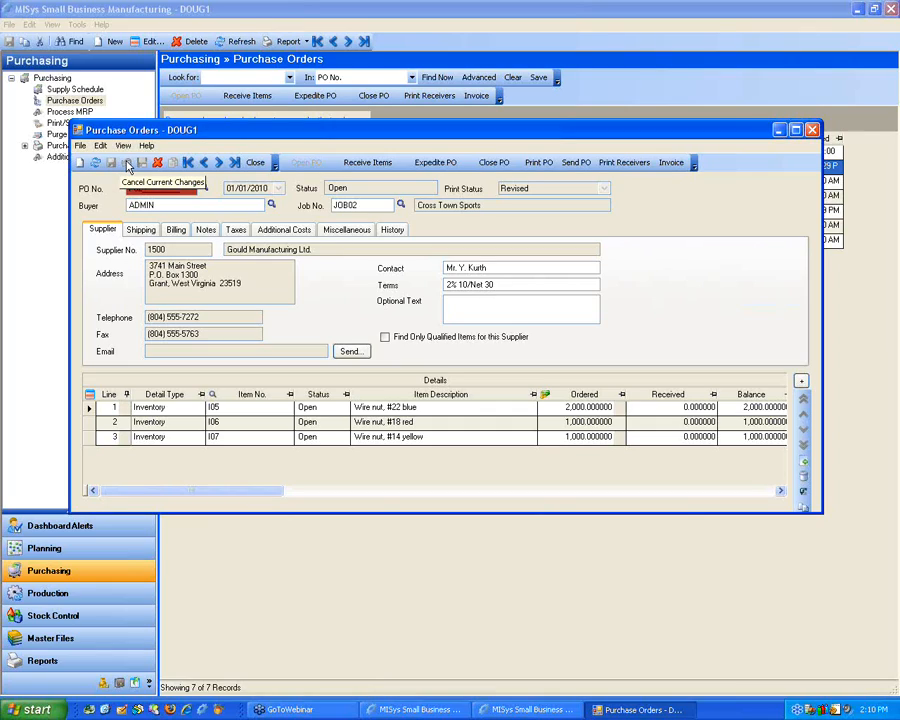
pyautogui.click(219, 163)
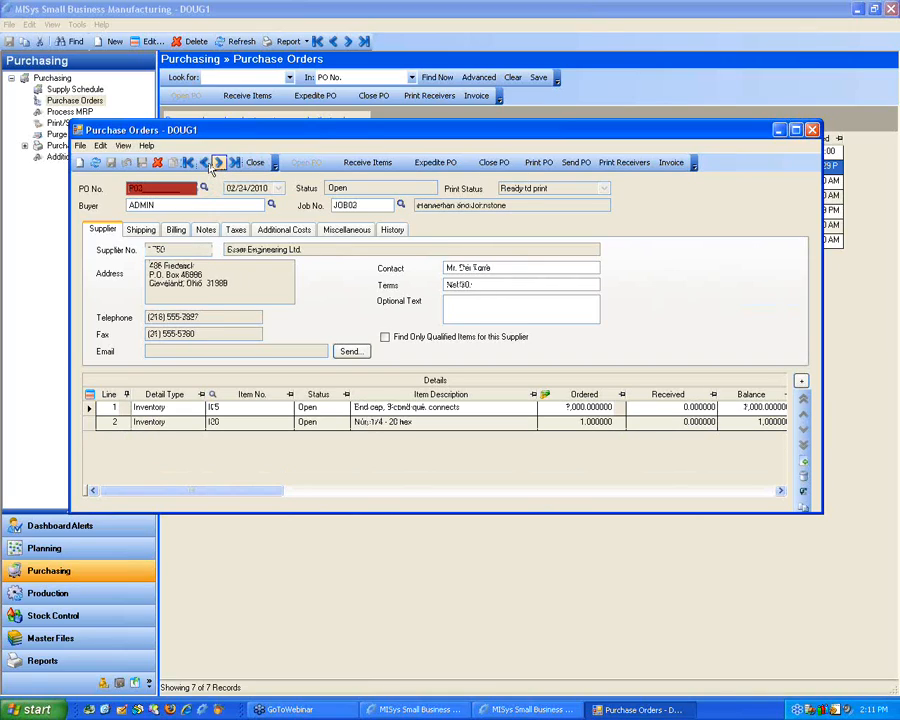
pyautogui.click(204, 163)
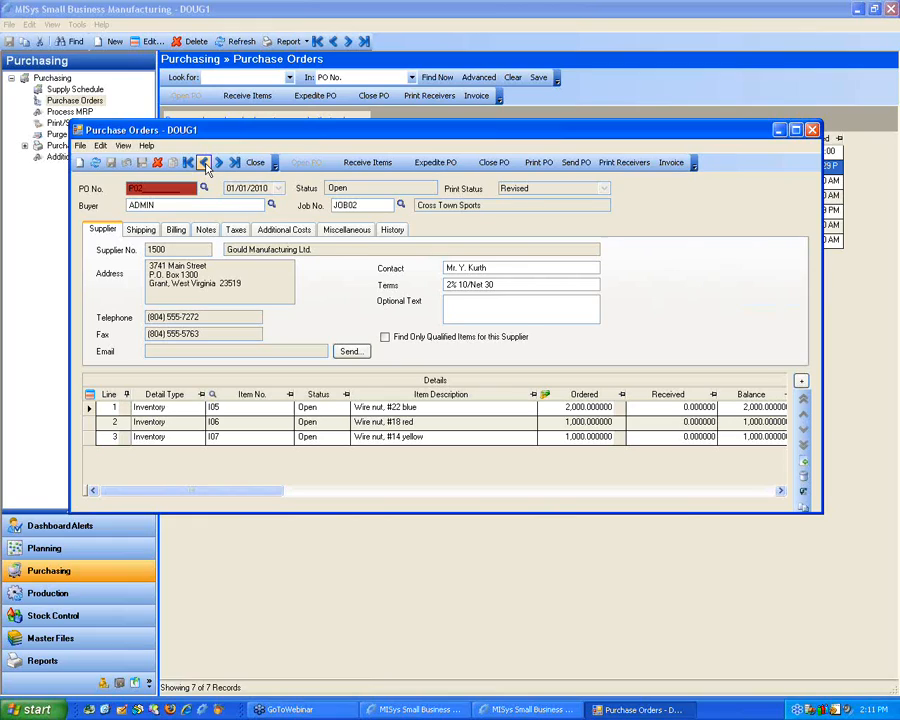
# Create a new purchase order for supplier 1350, Exide Industrial Batteries.
pyautogui.click(82, 164)
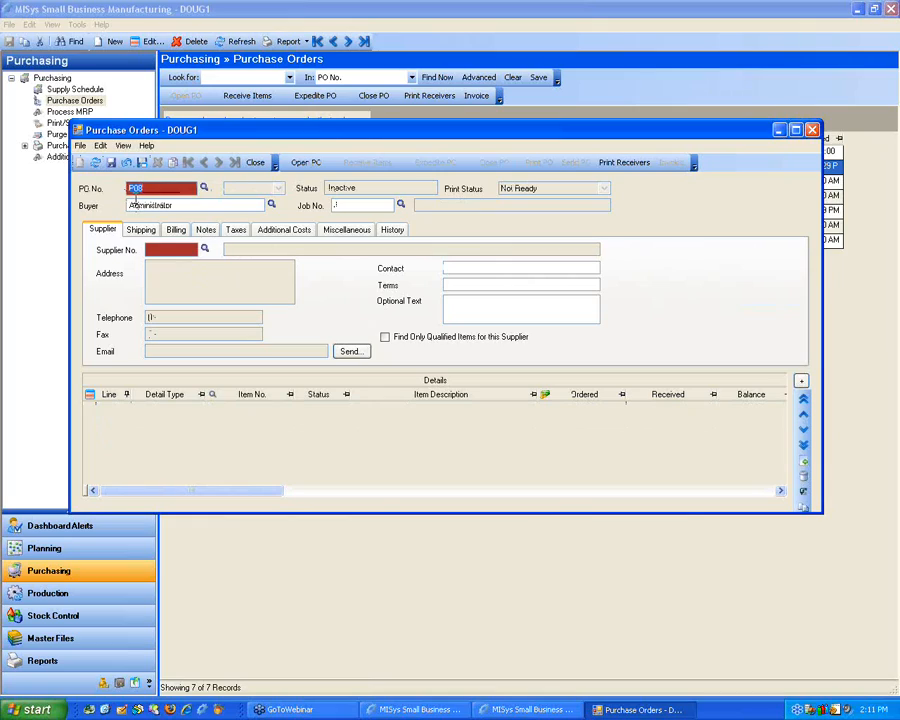
pyautogui.click(159, 250)
pyautogui.write('1050')
pyautogui.press('Tab')
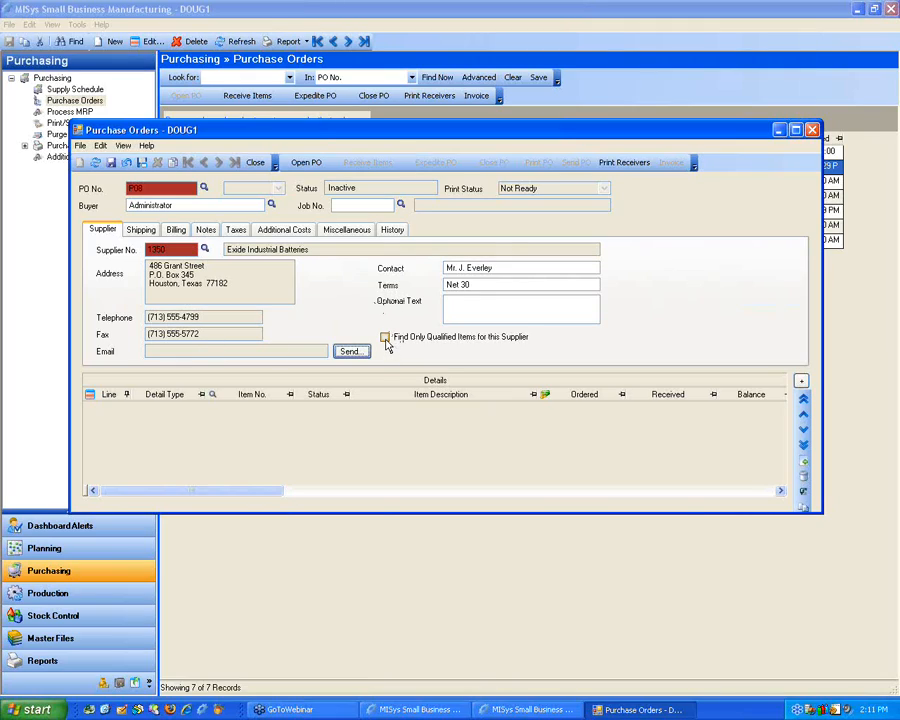
# Add a new inventory line to the order and look through the item finder without choosing an item.
pyautogui.rightClick(317, 425)
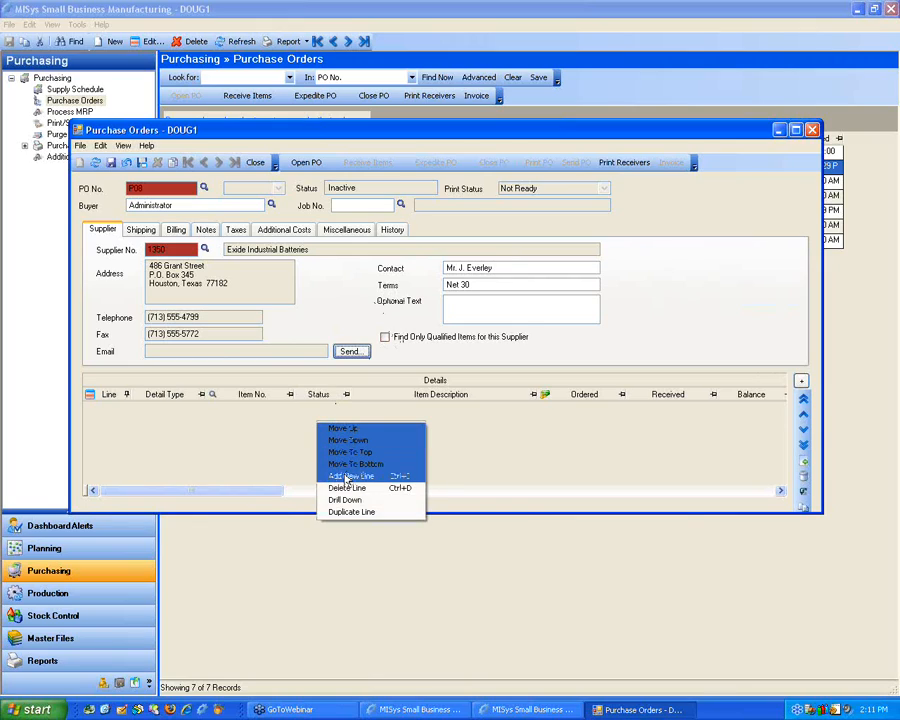
pyautogui.click(350, 476)
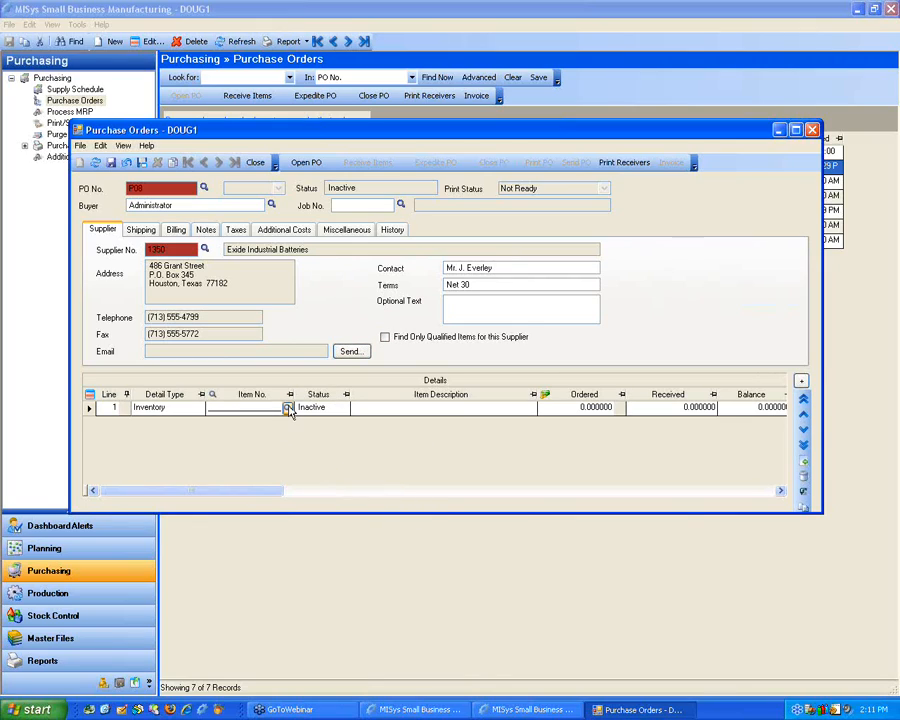
pyautogui.click(287, 408)
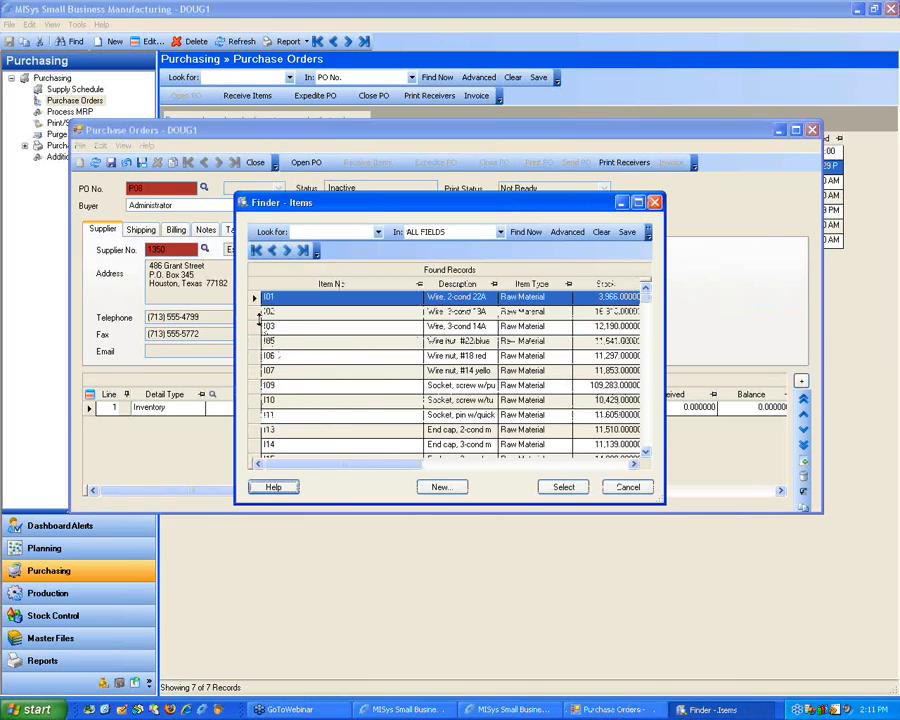
pyautogui.click(300, 232)
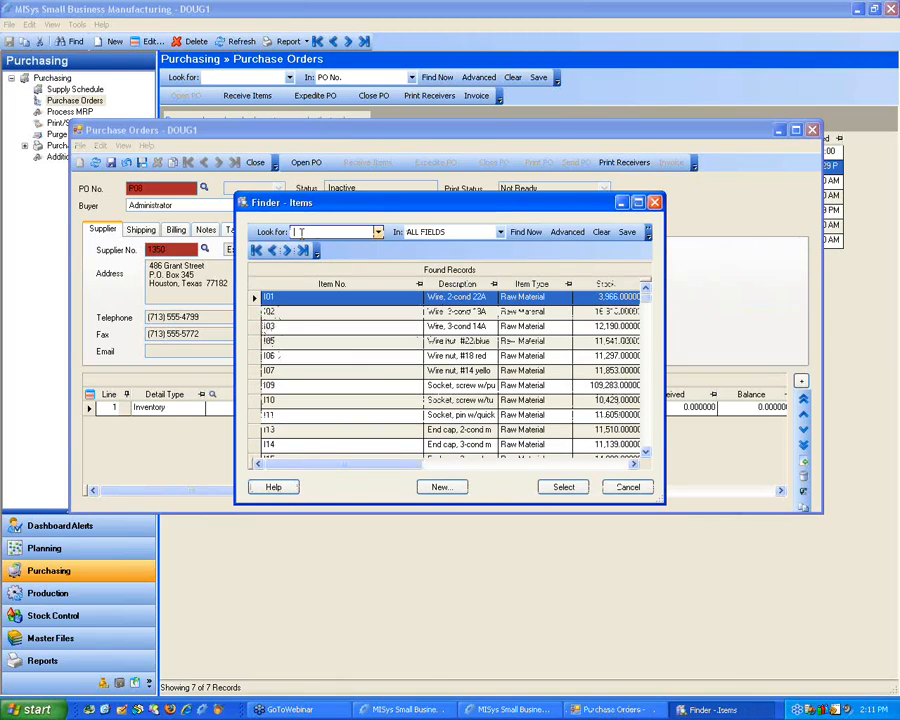
pyautogui.click(610, 487)
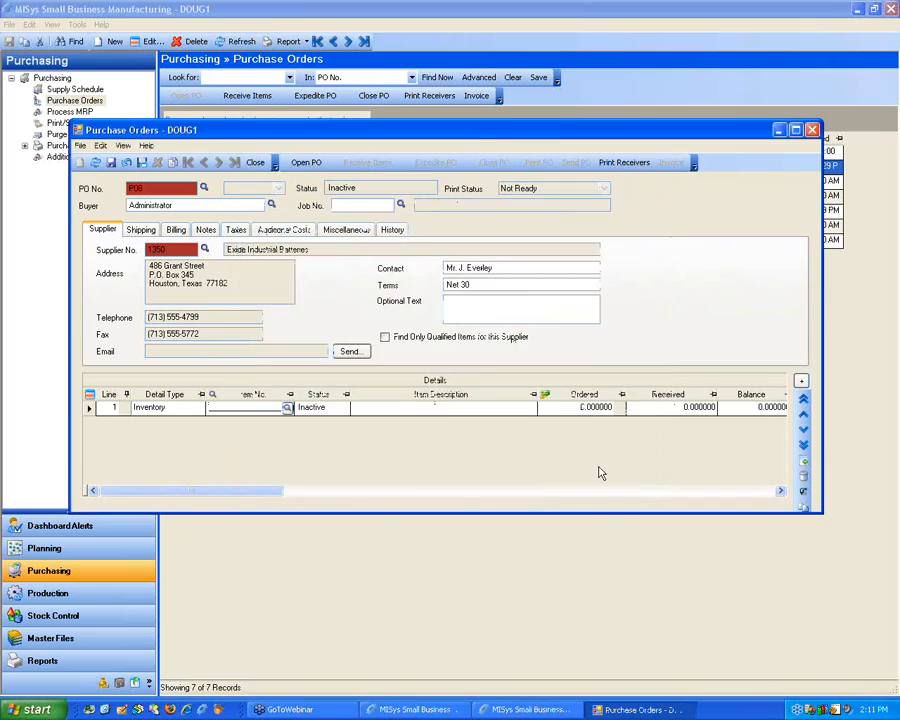
# Restrict the item finder to this supplier's qualified items and add item I01 to line 1 with an ordered quantity of 5.
pyautogui.click(385, 337)
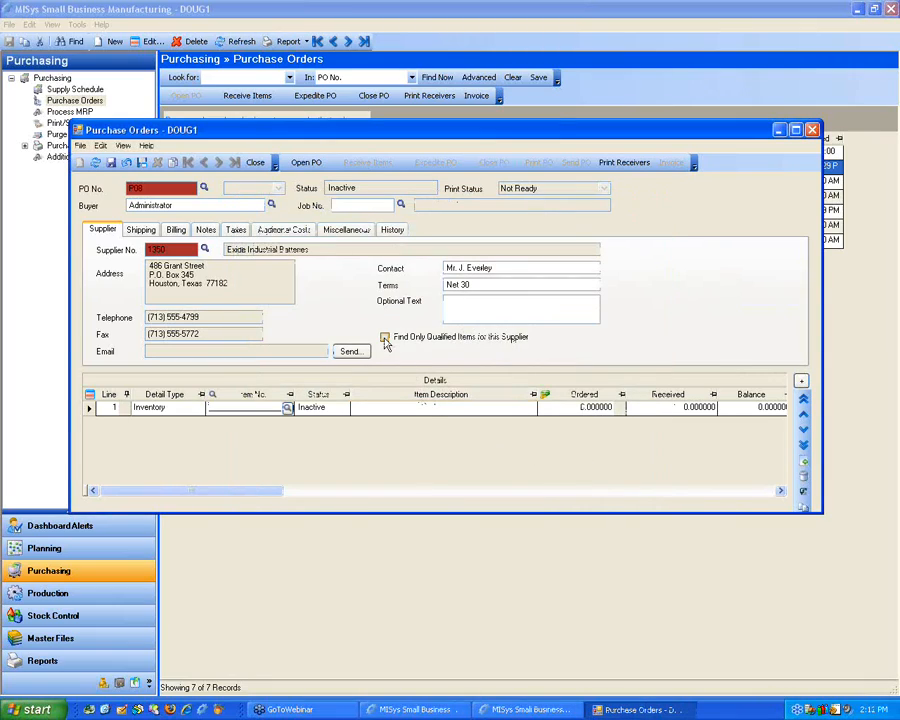
pyautogui.click(288, 410)
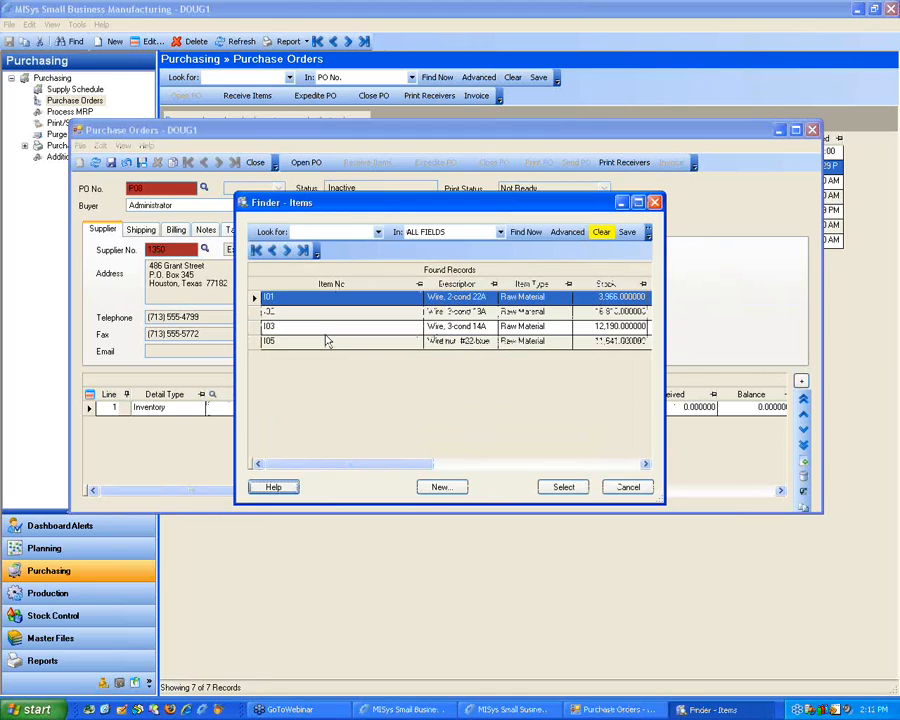
pyautogui.doubleClick(254, 303)
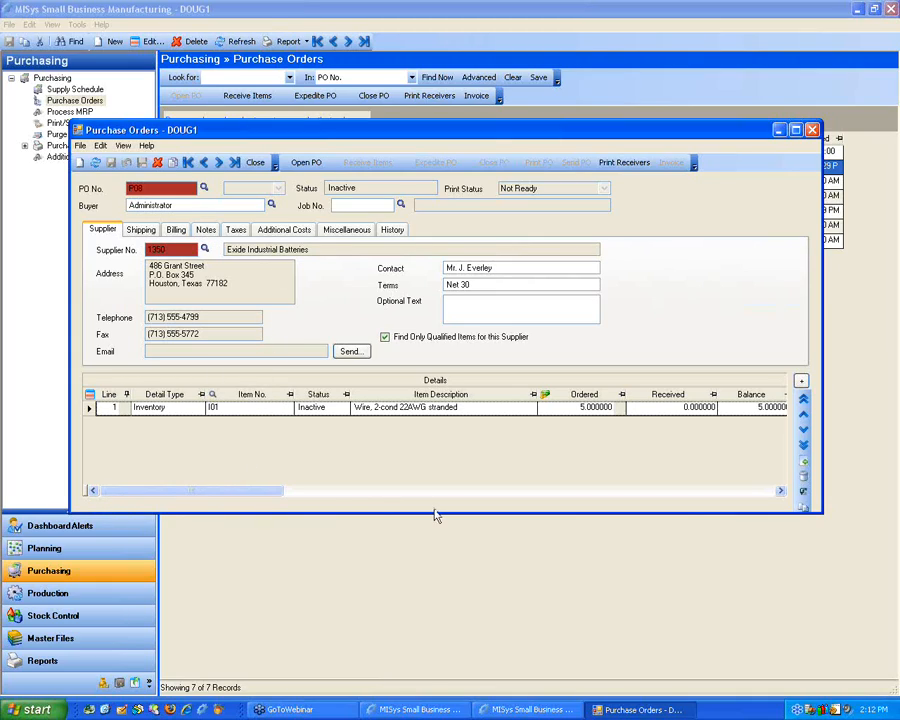
pyautogui.moveTo(434, 514); pyautogui.dragTo(424, 609)
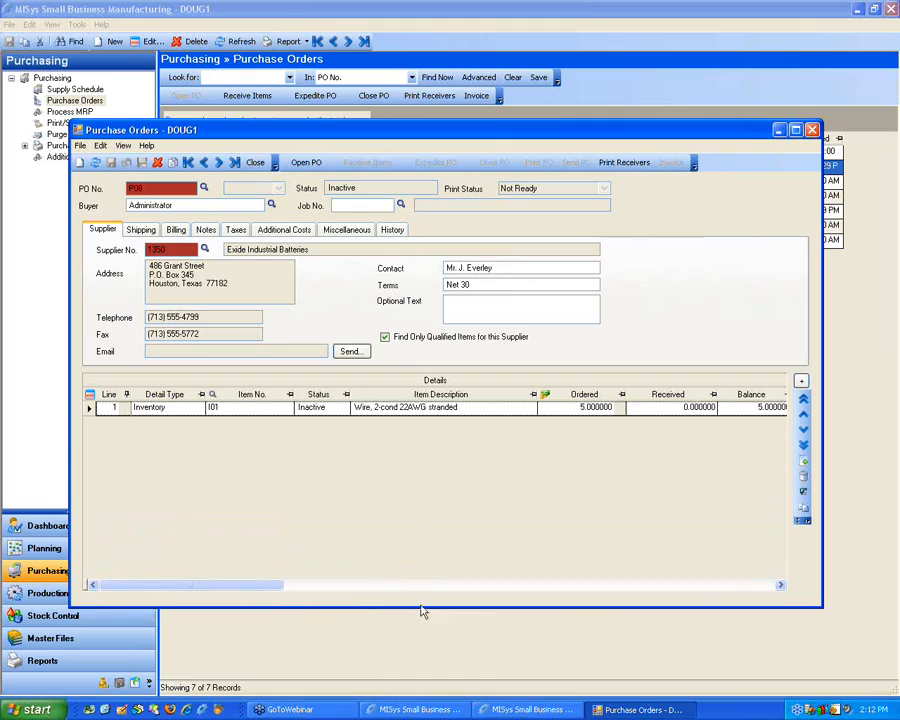
# Open purchase order P08 with the order date 02/24/2010.
pyautogui.click(309, 166)
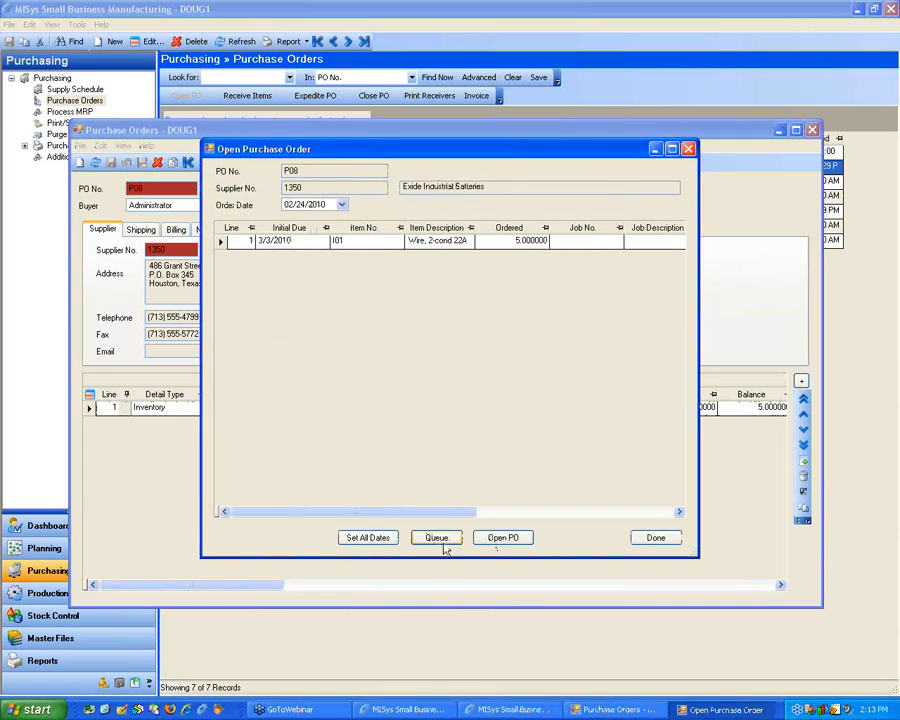
pyautogui.click(503, 538)
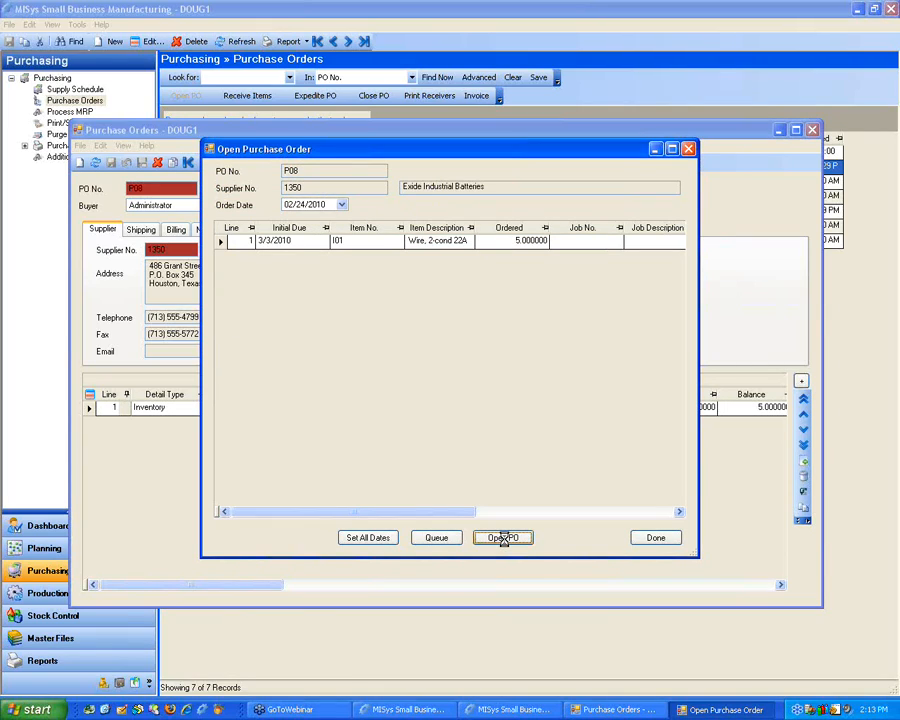
pyautogui.click(503, 538)
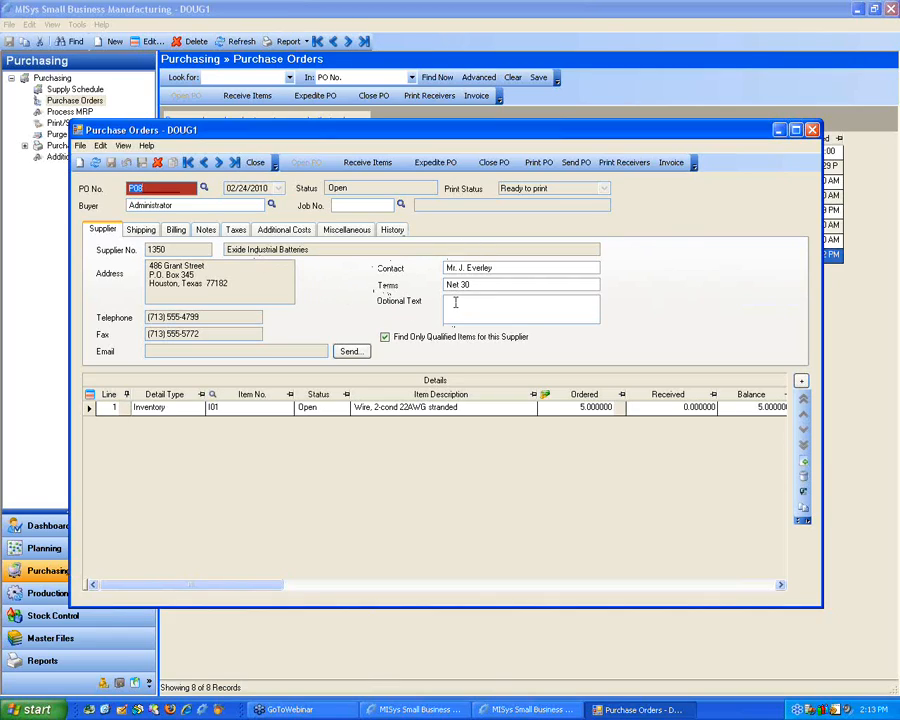
# Review the order's shipping, billing and notes information, and the unit and price columns of its detail line.
pyautogui.click(143, 229)
pyautogui.click(175, 230)
pyautogui.click(205, 230)
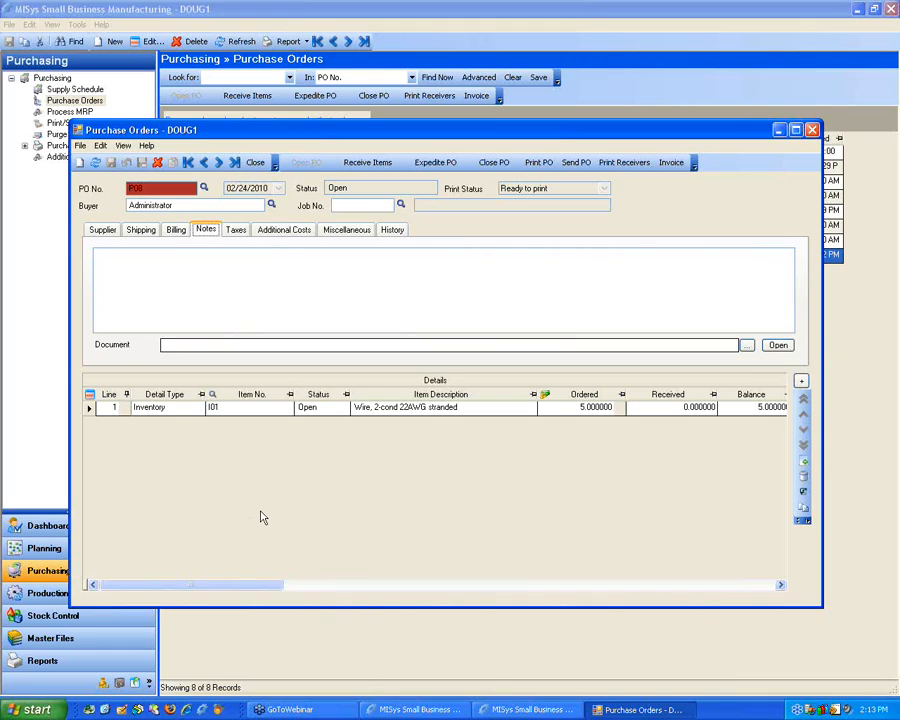
pyautogui.moveTo(197, 587); pyautogui.dragTo(368, 587)
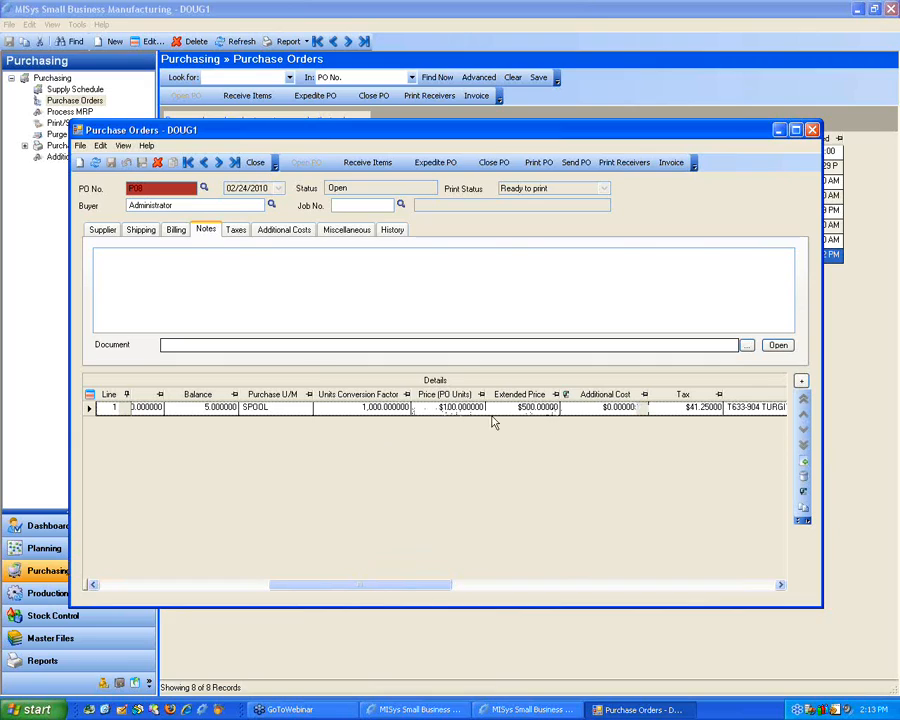
pyautogui.moveTo(412, 588); pyautogui.dragTo(199, 575)
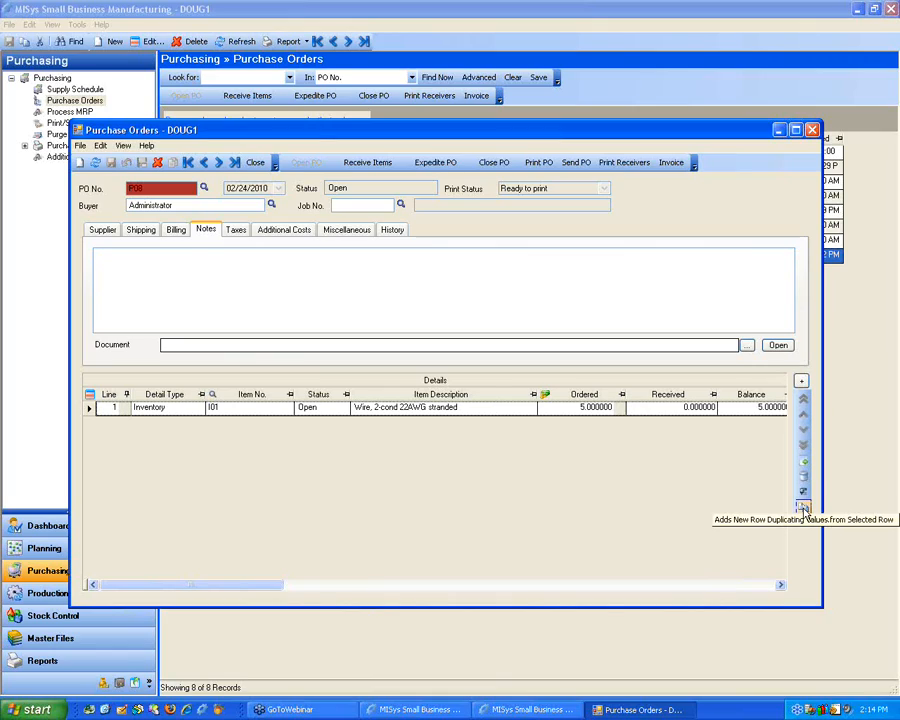
# Duplicate the I01 detail line three times to make four identical lines on the order.
pyautogui.click(803, 508)
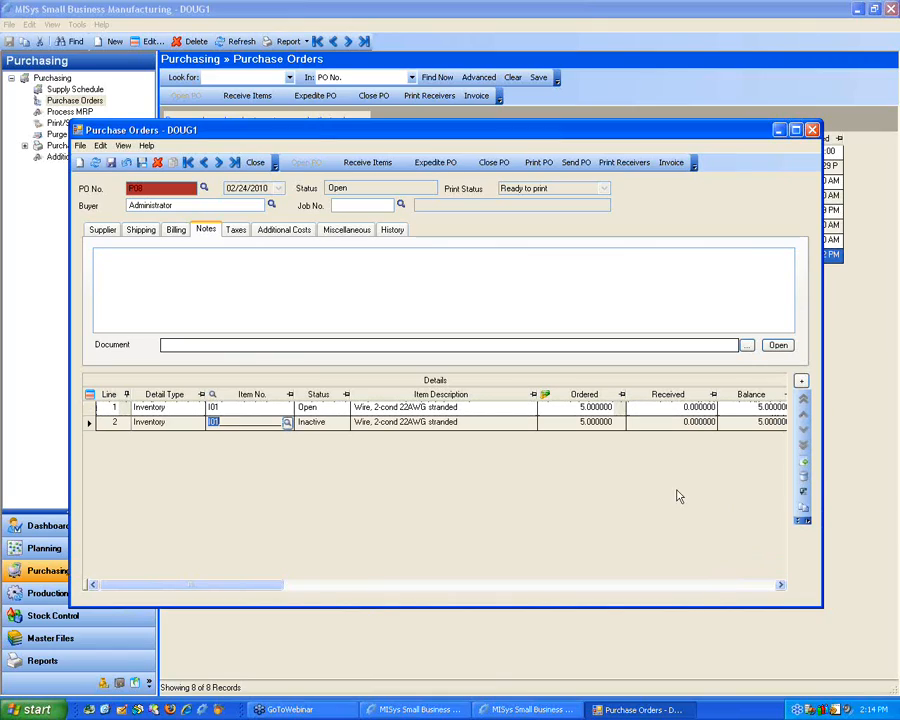
pyautogui.click(803, 508)
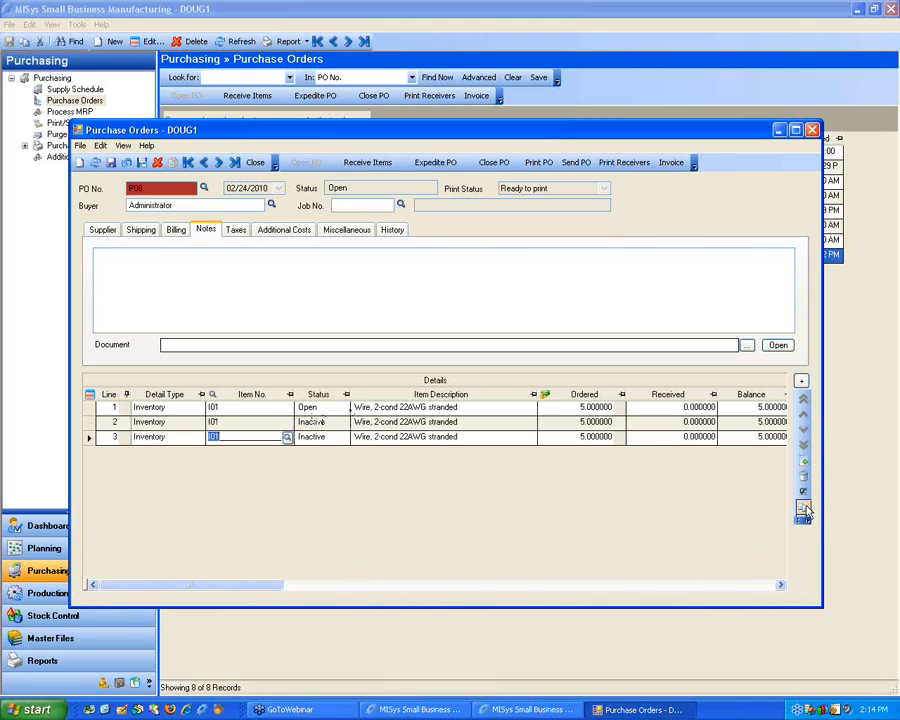
pyautogui.click(803, 508)
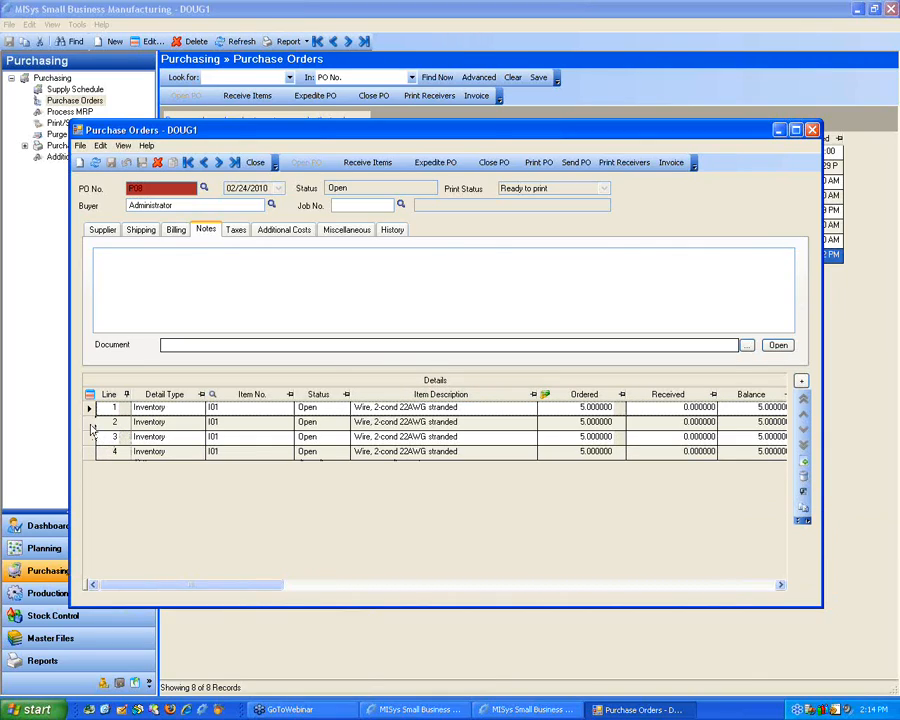
# Drill down from the item number on line 3 to view the I01 item record, and close the record.
pyautogui.click(250, 422)
pyautogui.click(803, 490)
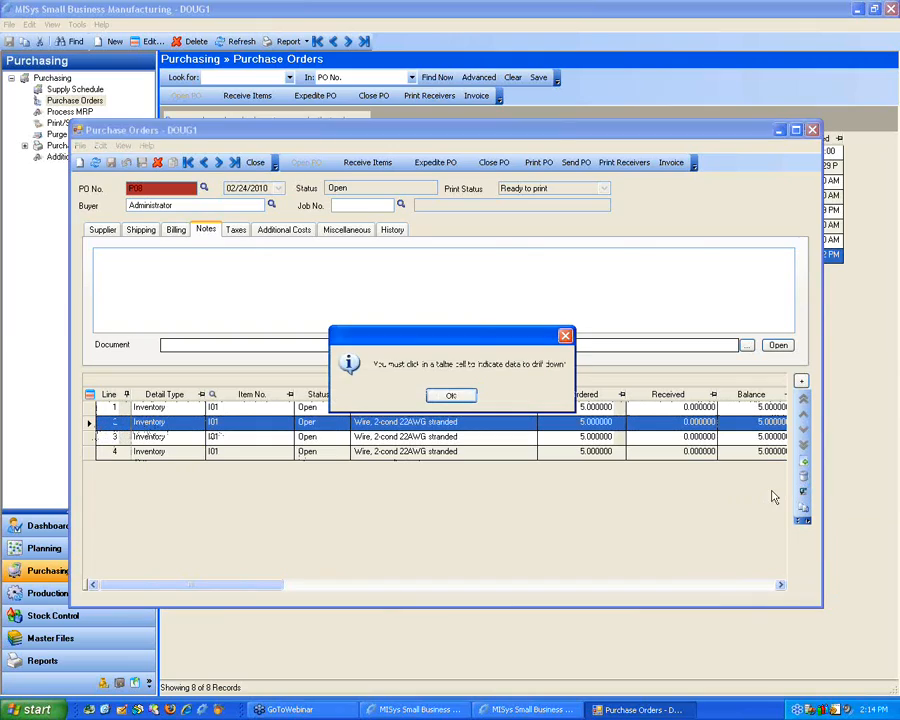
pyautogui.click(449, 396)
pyautogui.click(250, 422)
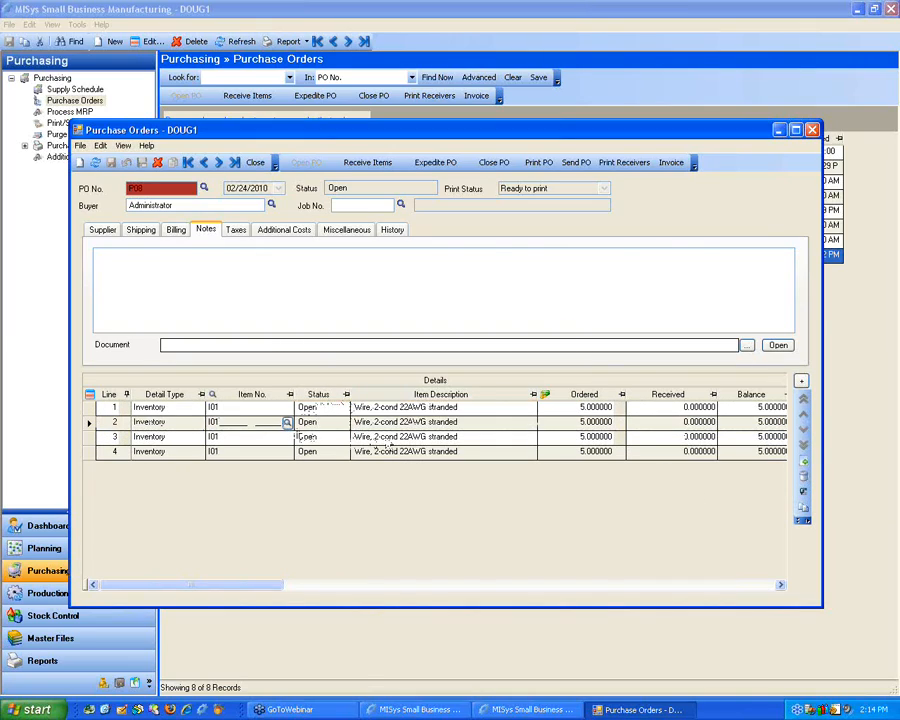
pyautogui.click(240, 437)
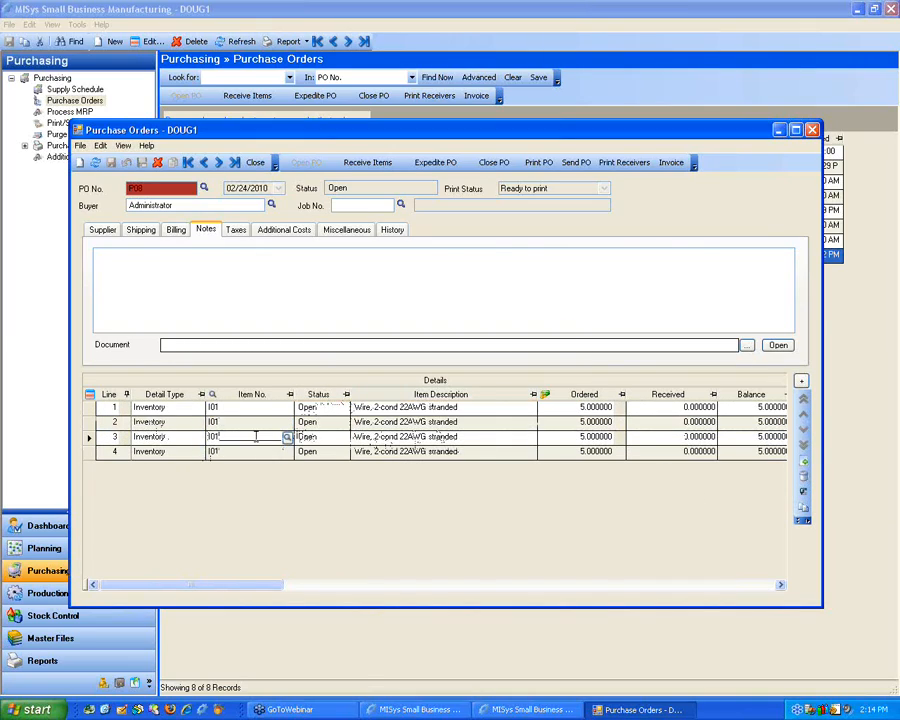
pyautogui.click(803, 492)
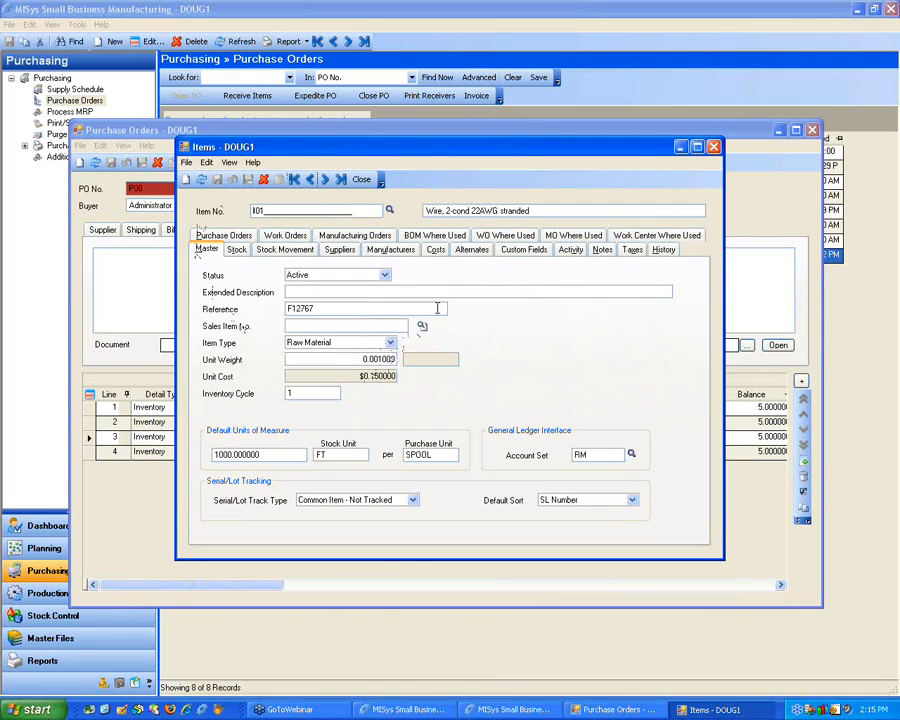
pyautogui.click(714, 148)
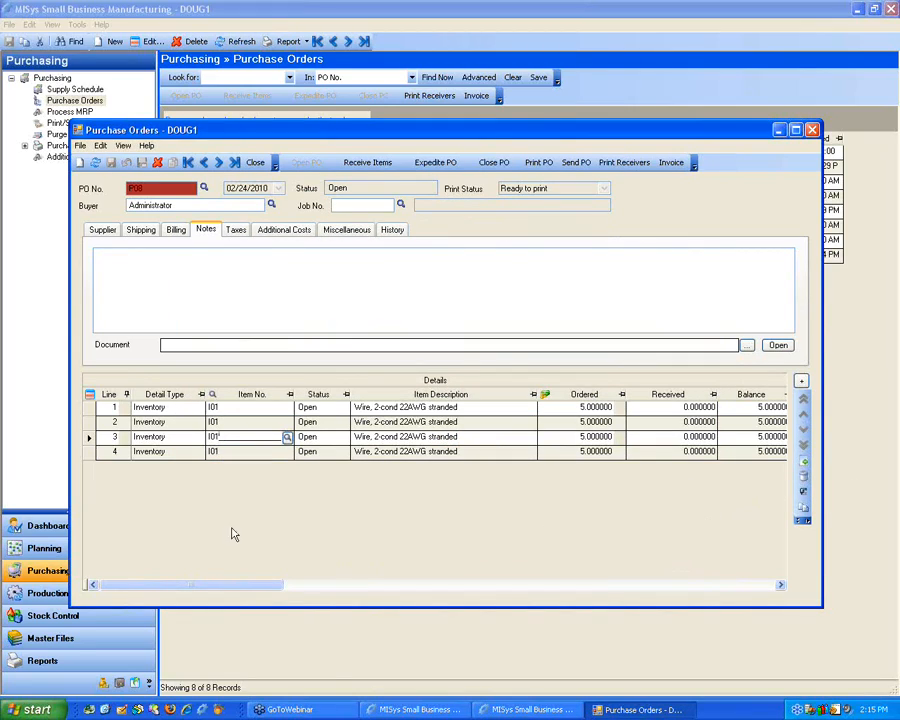
# Add a fifth inventory line for item I02 with an ordered quantity of 1 and save the order.
pyautogui.click(90, 451)
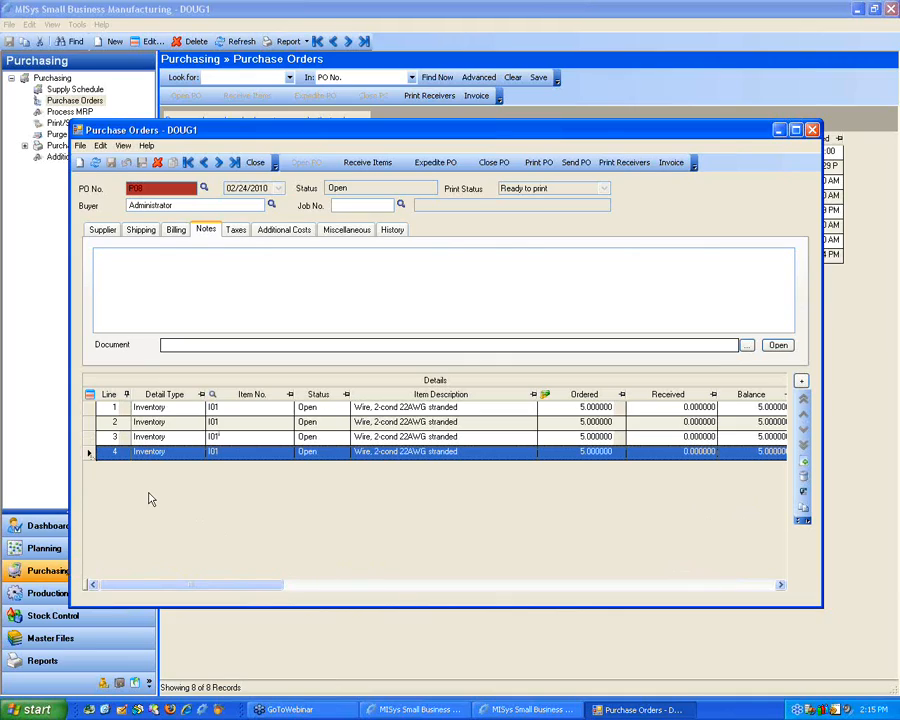
pyautogui.click(87, 438)
pyautogui.click(90, 451)
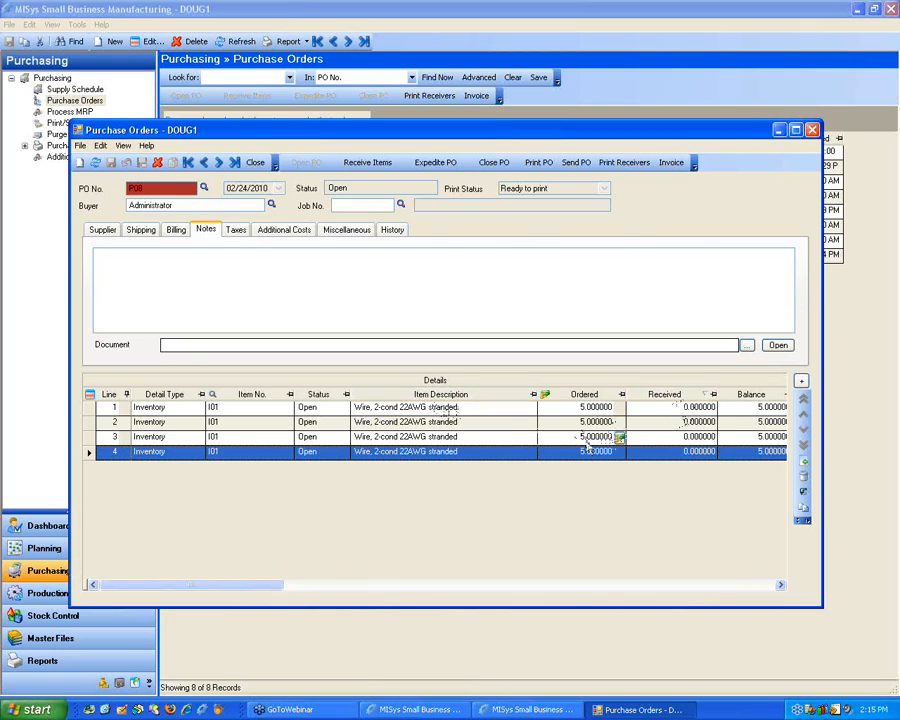
pyautogui.rightClick(280, 491)
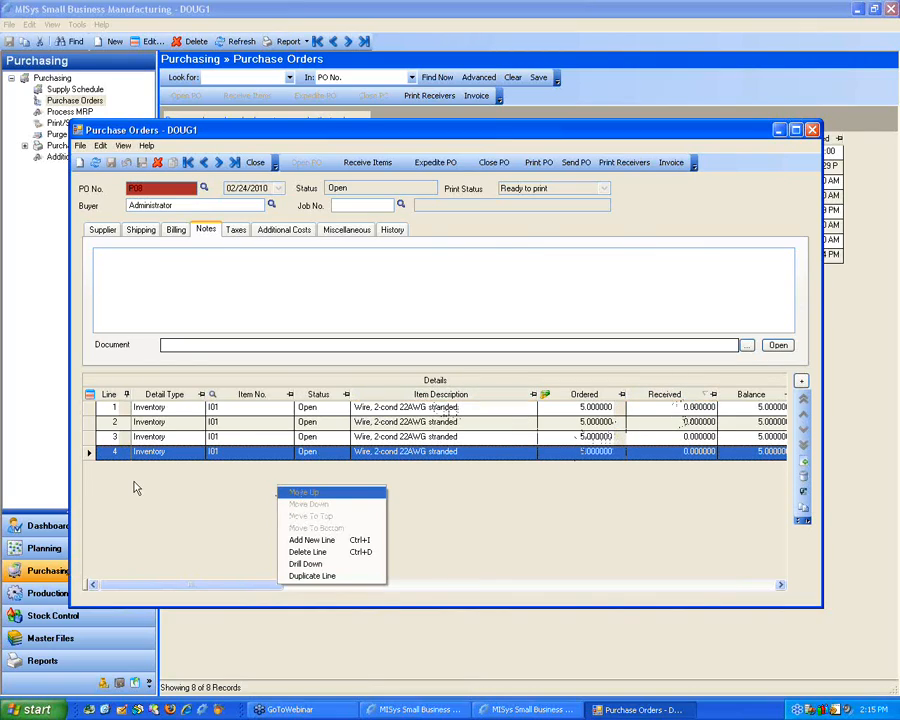
pyautogui.click(281, 522)
pyautogui.doubleClick(242, 485)
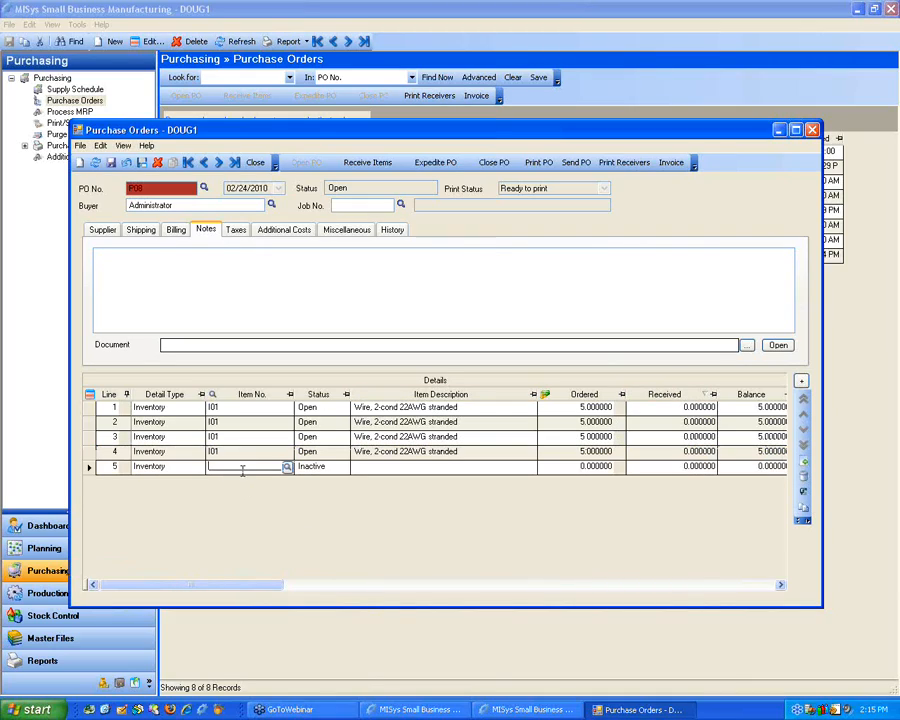
pyautogui.write('I02')
pyautogui.press('Tab')
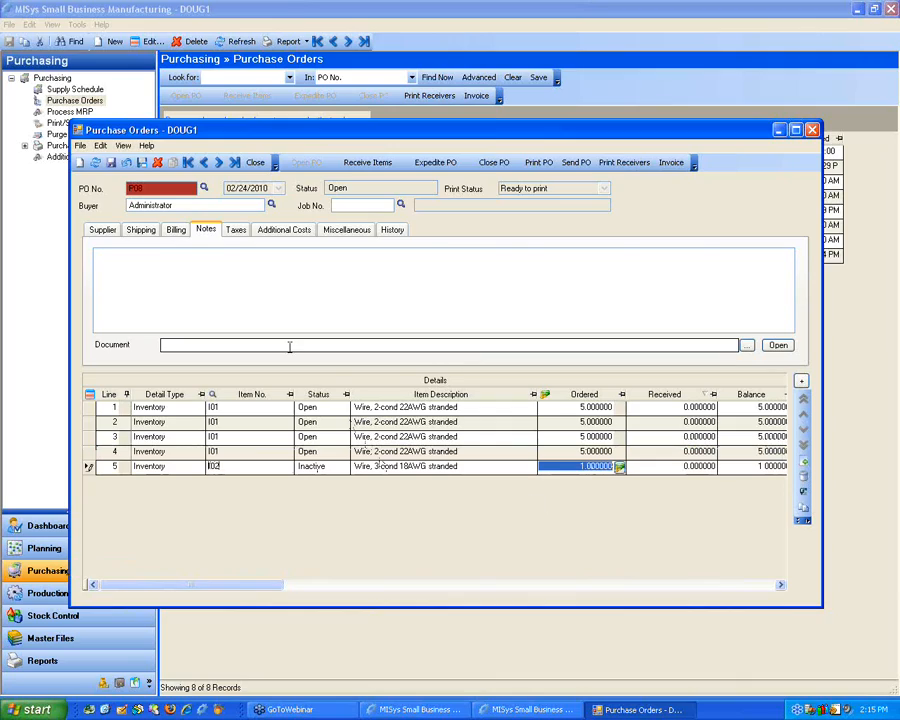
pyautogui.click(111, 162)
# Sort the order's detail lines by item number in descending order.
pyautogui.click(252, 396)
pyautogui.click(252, 397)
pyautogui.click(252, 397)
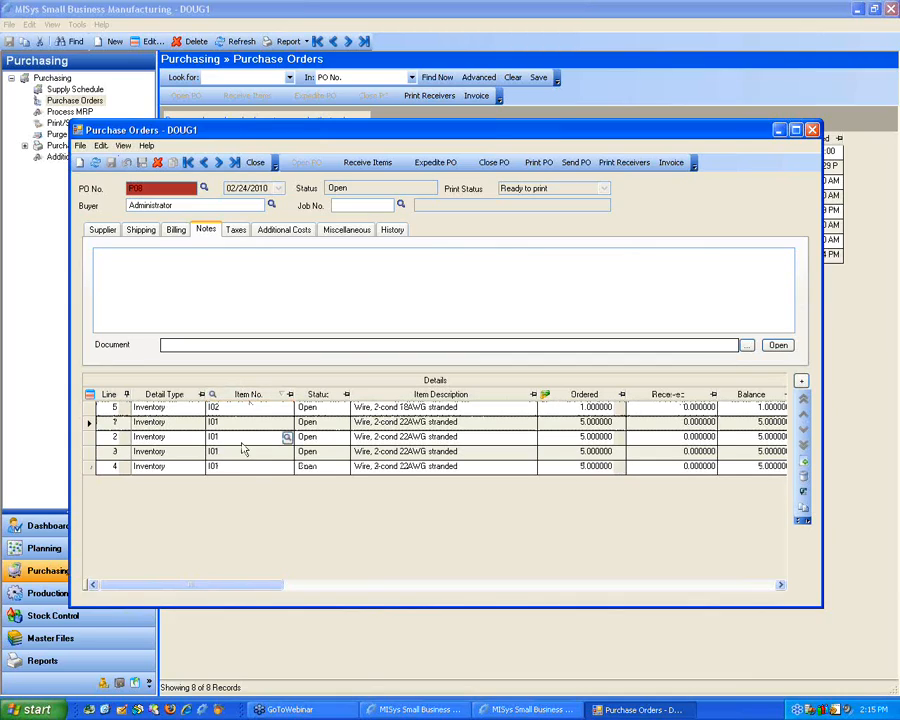
pyautogui.moveTo(286, 423)
# Display the custom fields manager for the Purchase Orders table and close it without adding a field.
pyautogui.click(101, 146)
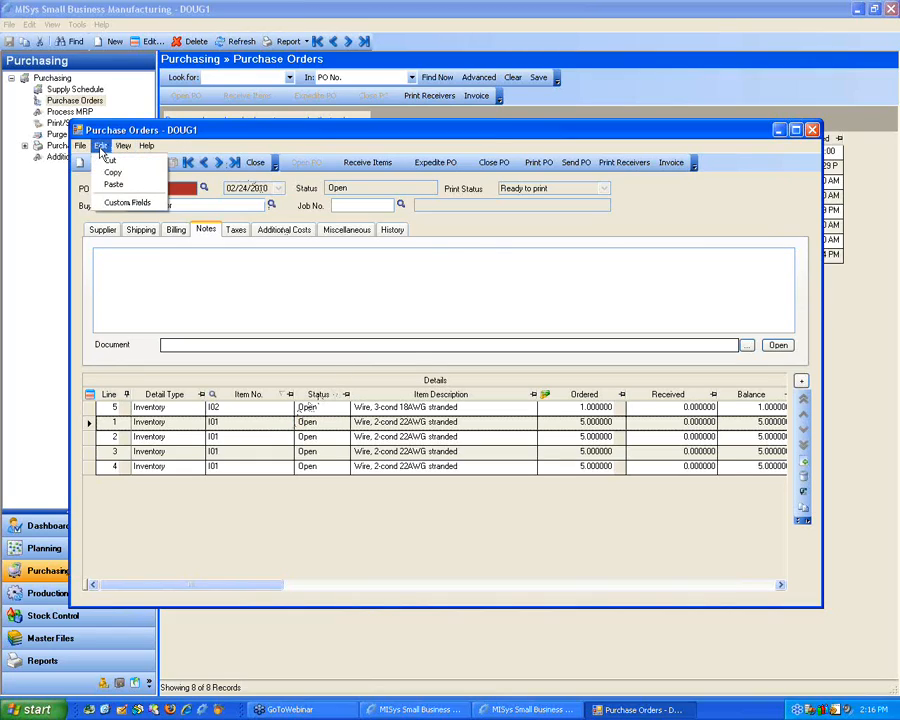
pyautogui.click(110, 203)
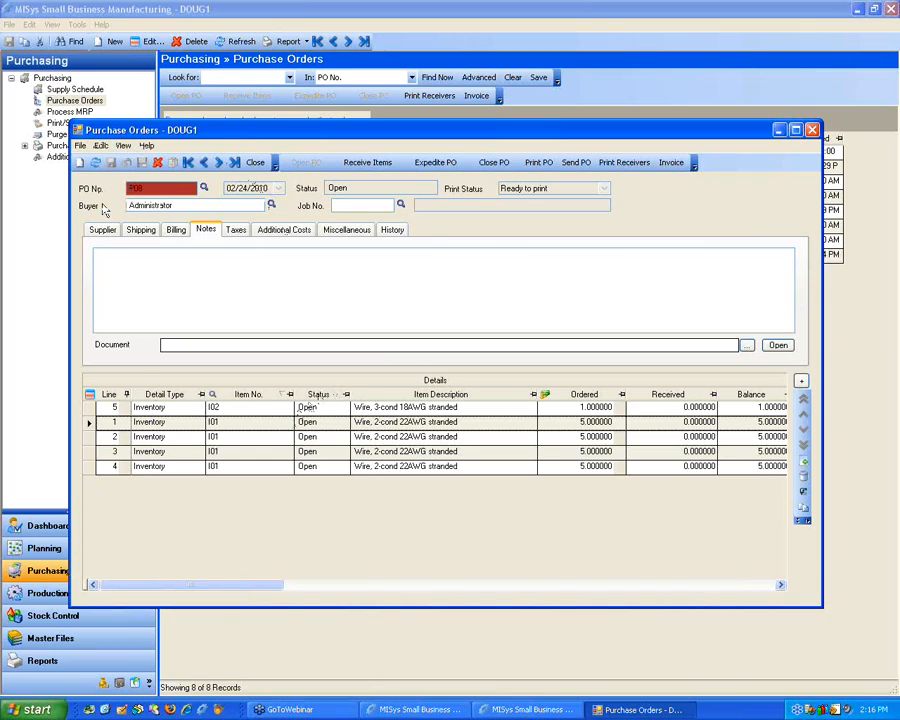
pyautogui.moveTo(370, 226); pyautogui.dragTo(456, 241)
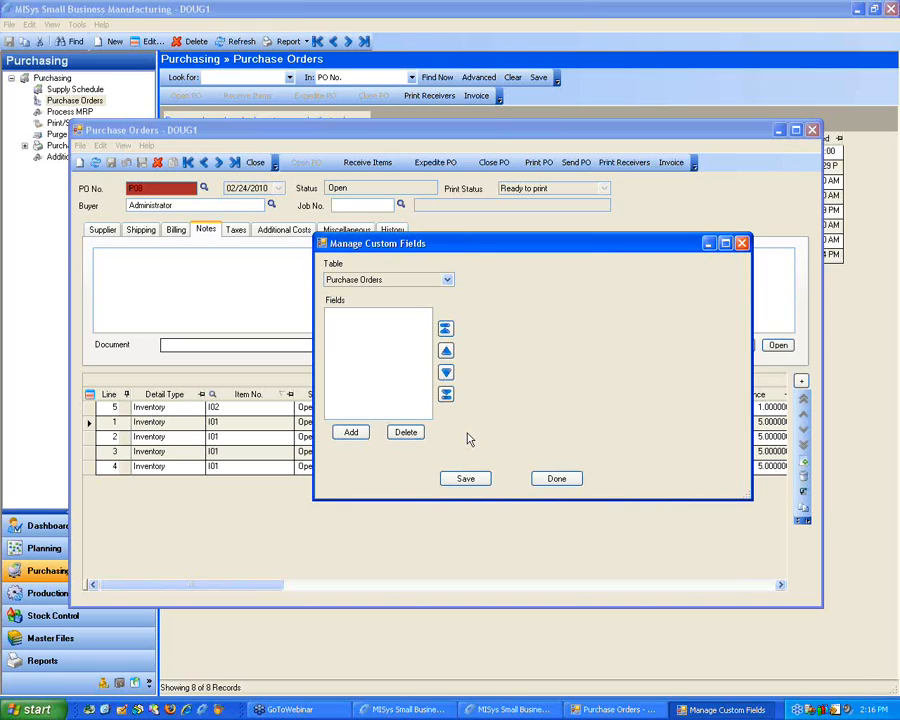
pyautogui.click(558, 480)
pyautogui.click(366, 278)
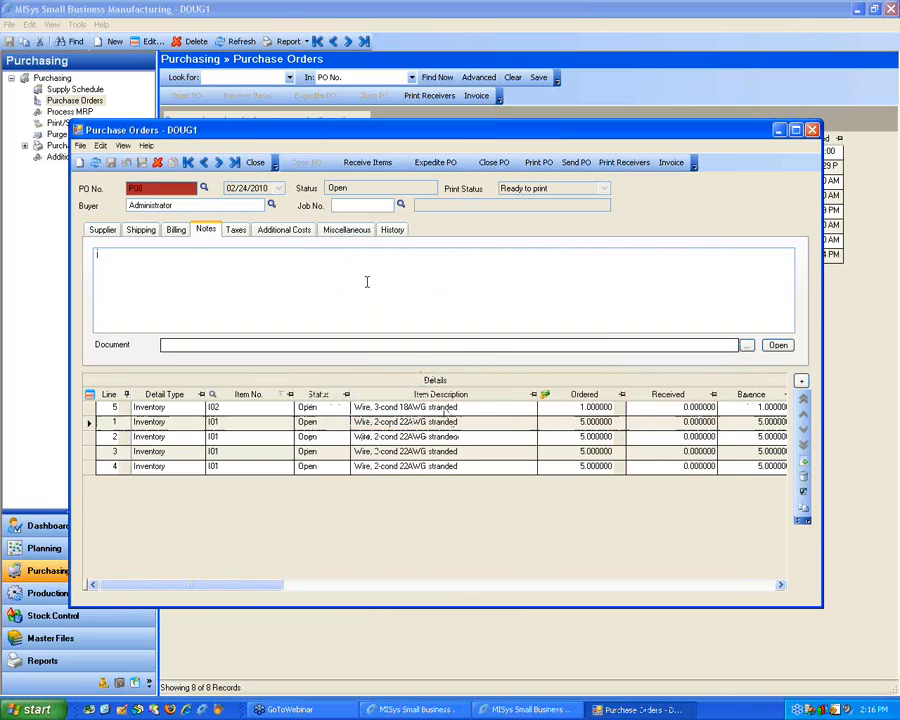
# Review the order's cost totals and tracking dates along with its supplier details.
pyautogui.click(348, 232)
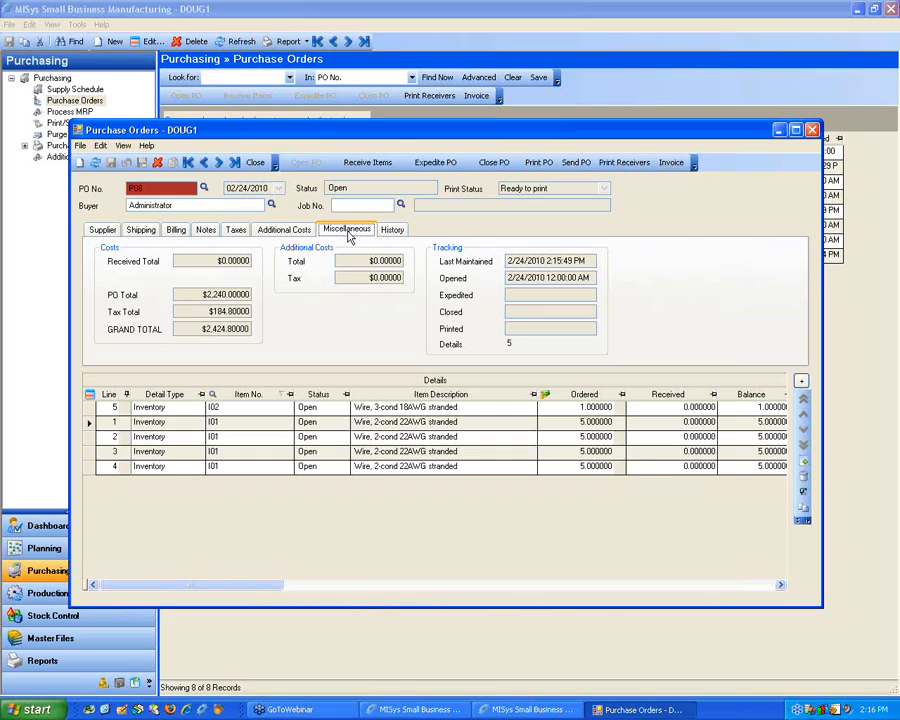
pyautogui.click(104, 230)
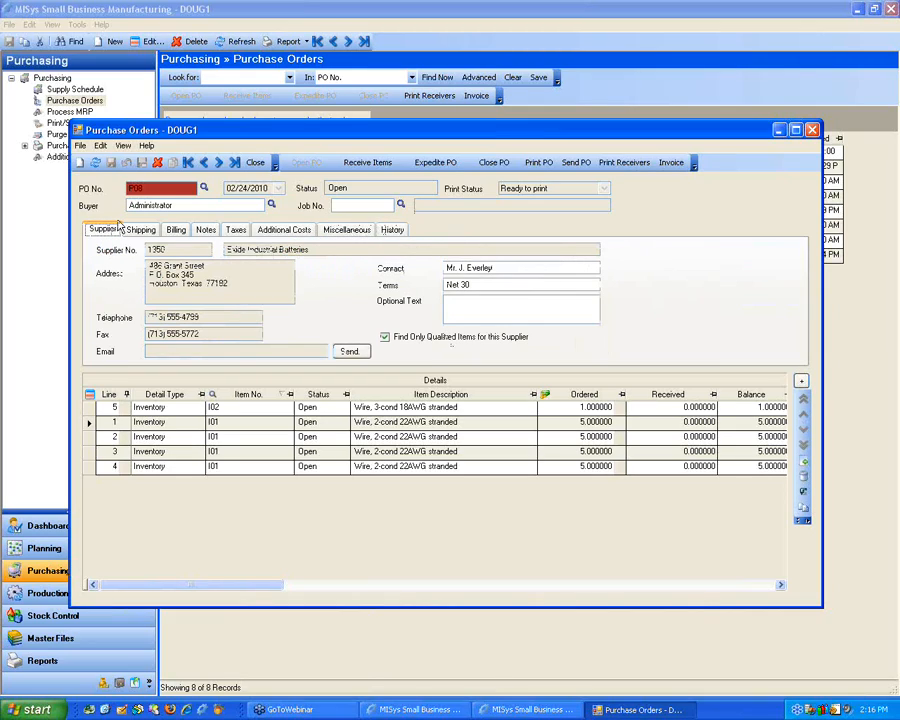
pyautogui.click(349, 230)
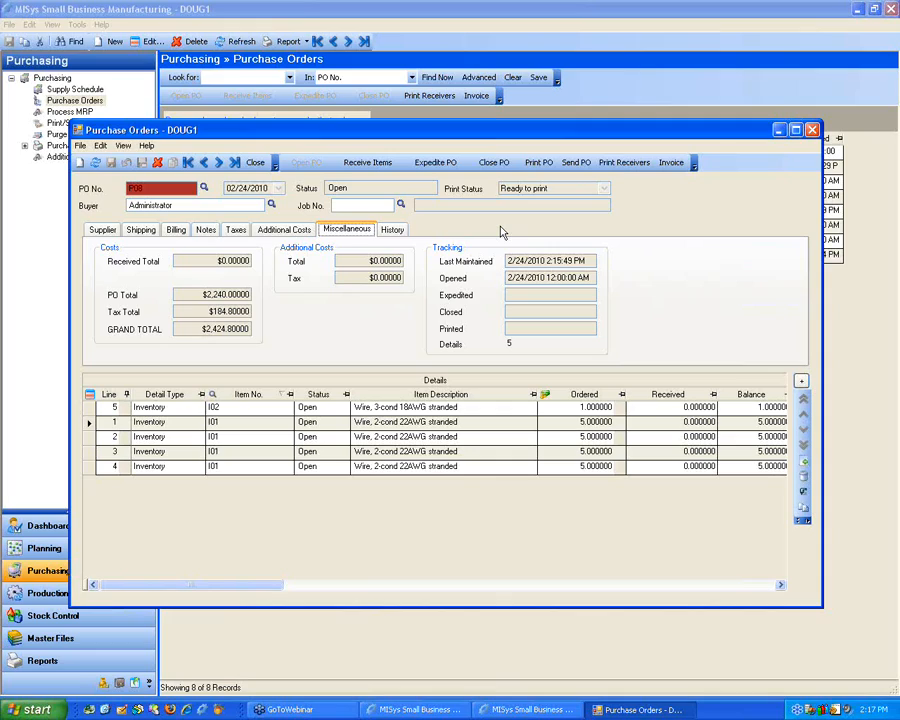
# Receive lines 1, 2 and 3 of the order at their full quantities, leaving lines 4 and 5 out of the receipt.
pyautogui.click(373, 164)
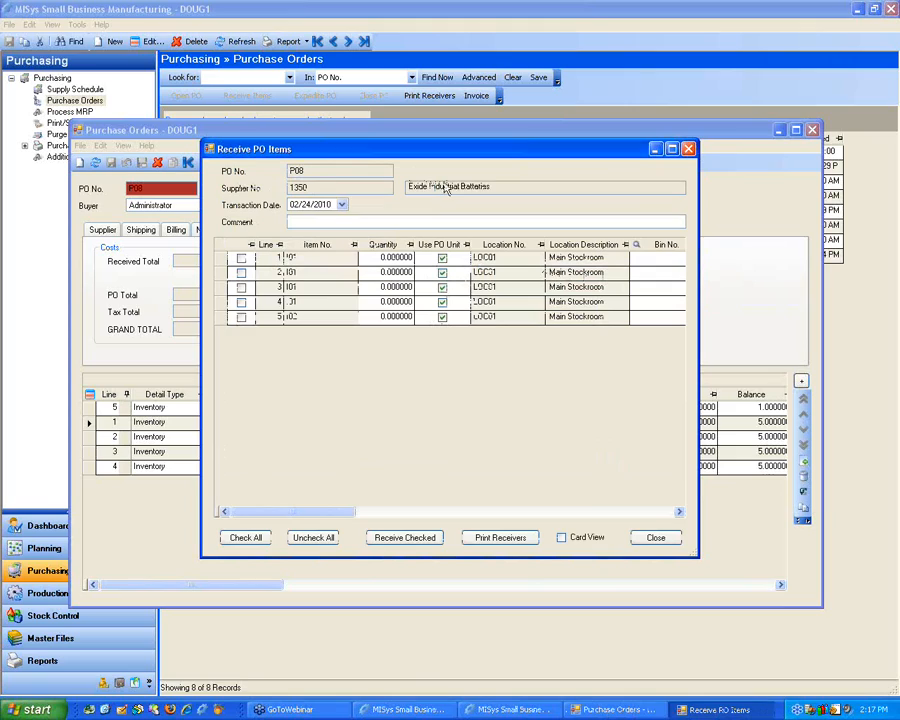
pyautogui.click(241, 258)
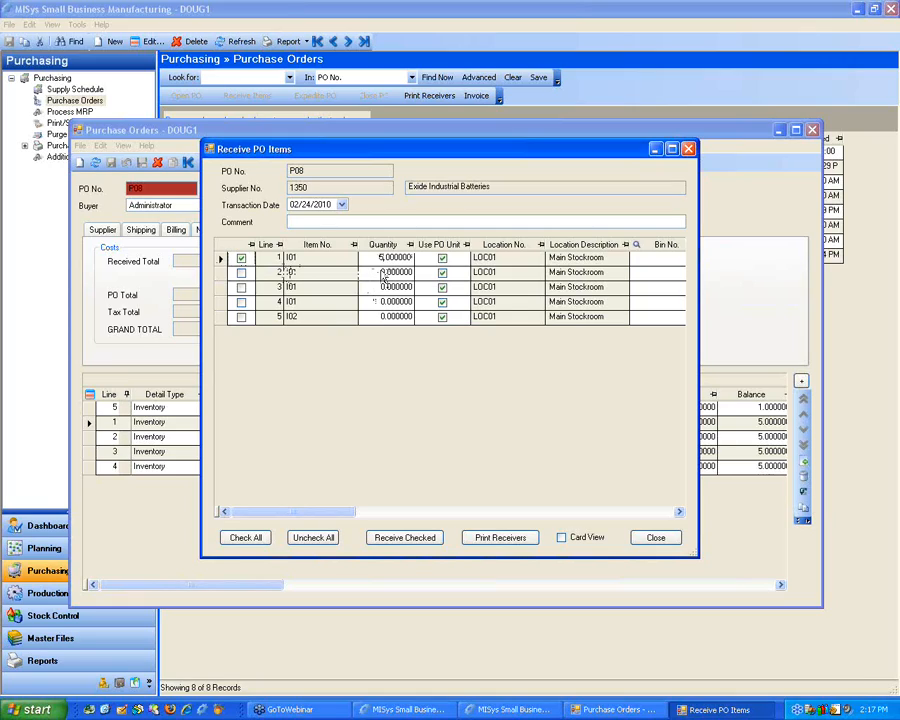
pyautogui.click(245, 537)
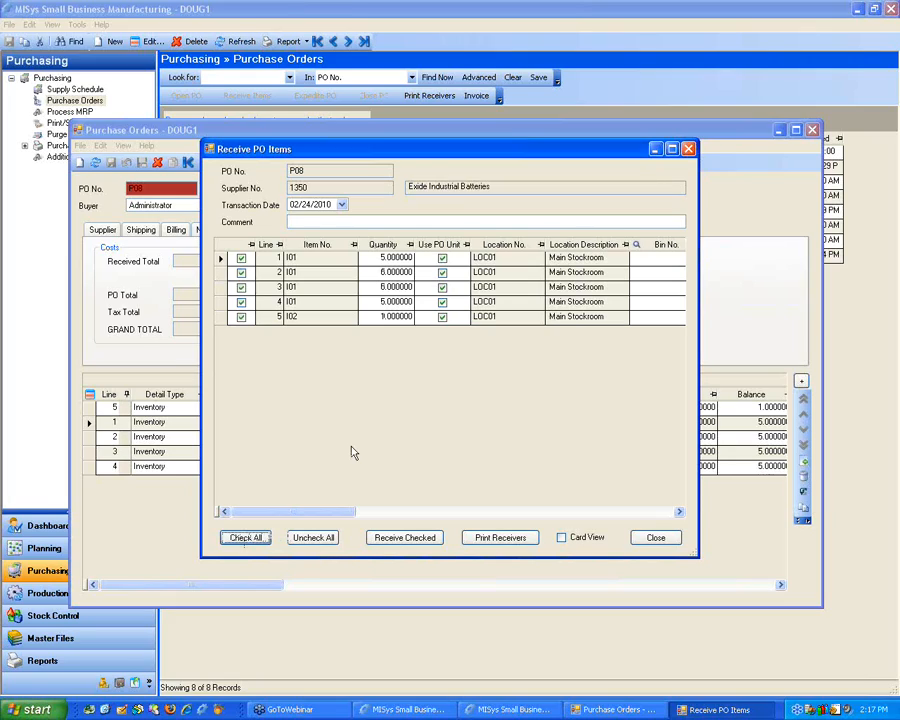
pyautogui.click(241, 301)
pyautogui.click(241, 316)
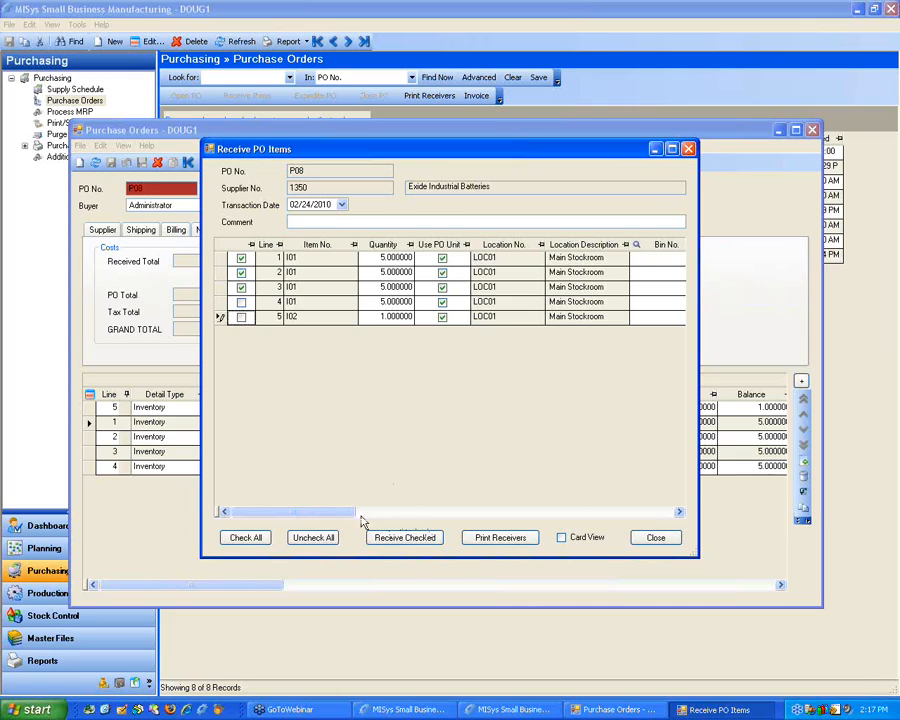
pyautogui.moveTo(345, 512); pyautogui.dragTo(420, 512)
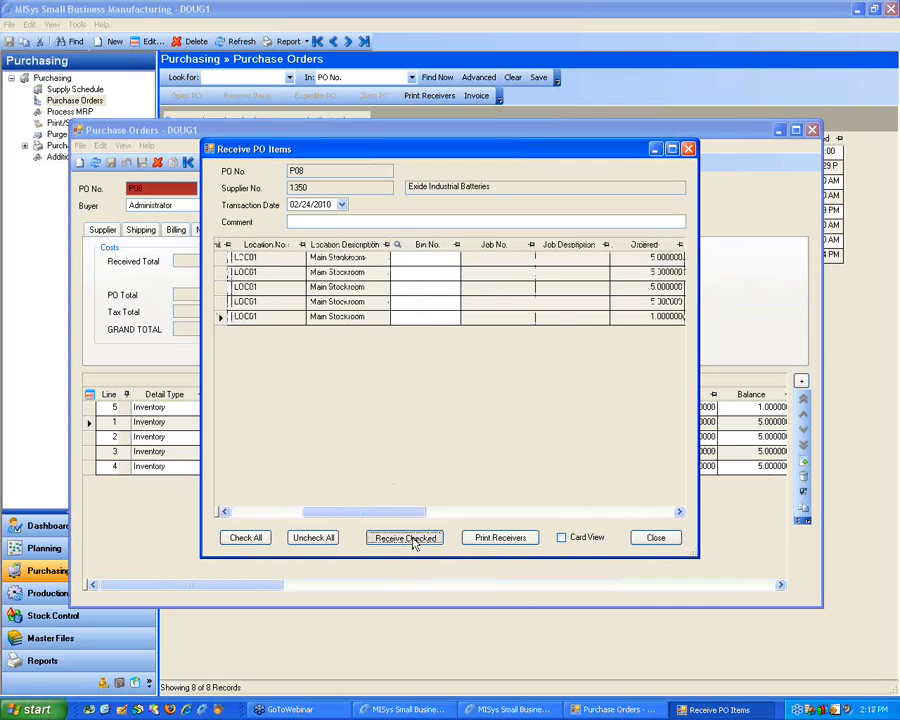
pyautogui.click(410, 539)
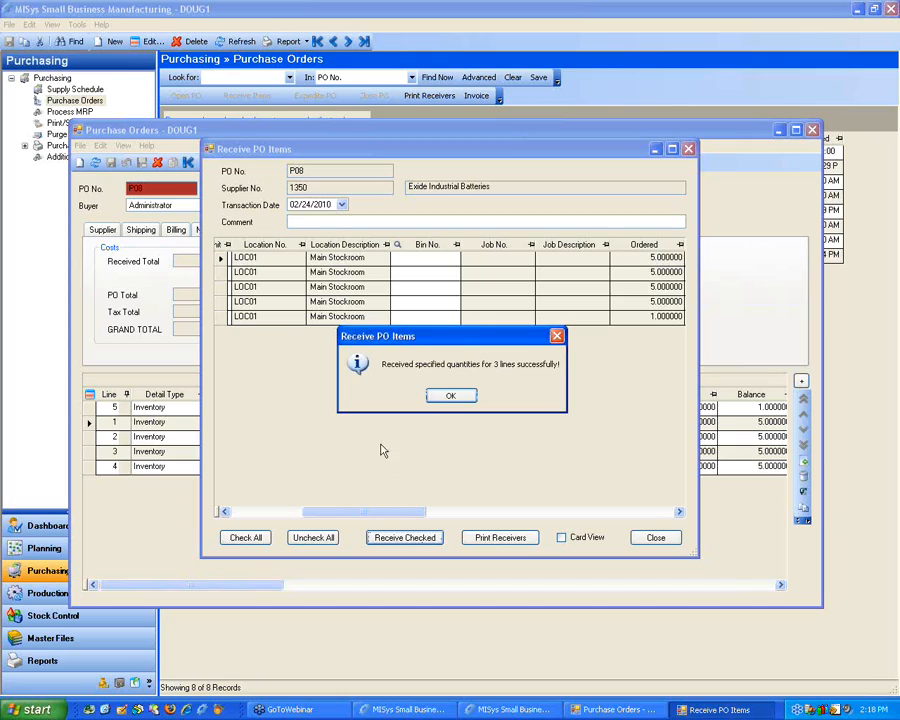
pyautogui.click(452, 396)
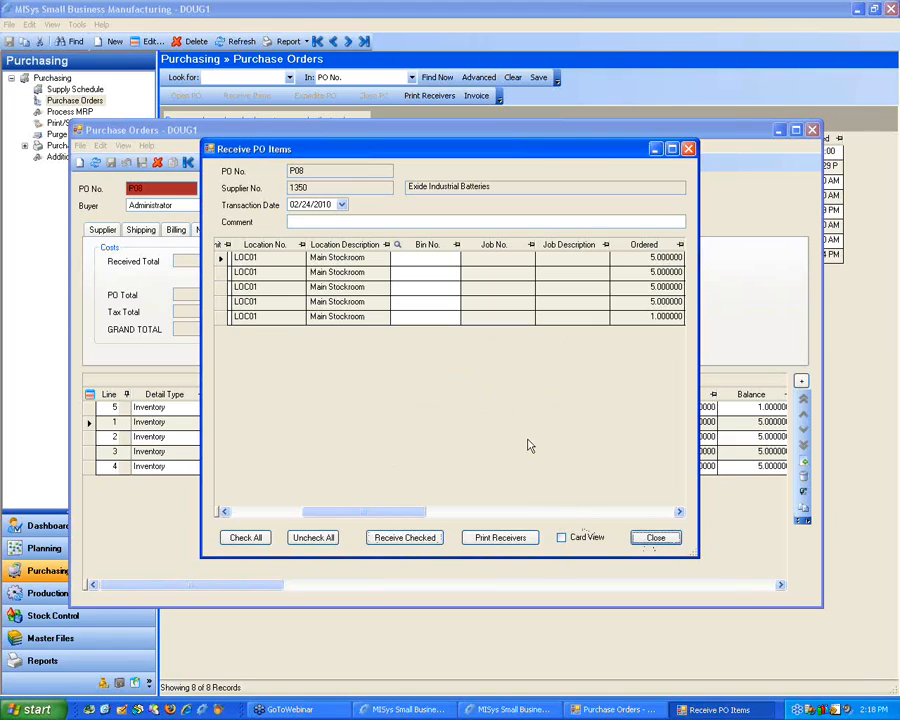
# Finish receiving, review the purchase order receiver report for the received lines, and close the report.
pyautogui.click(655, 540)
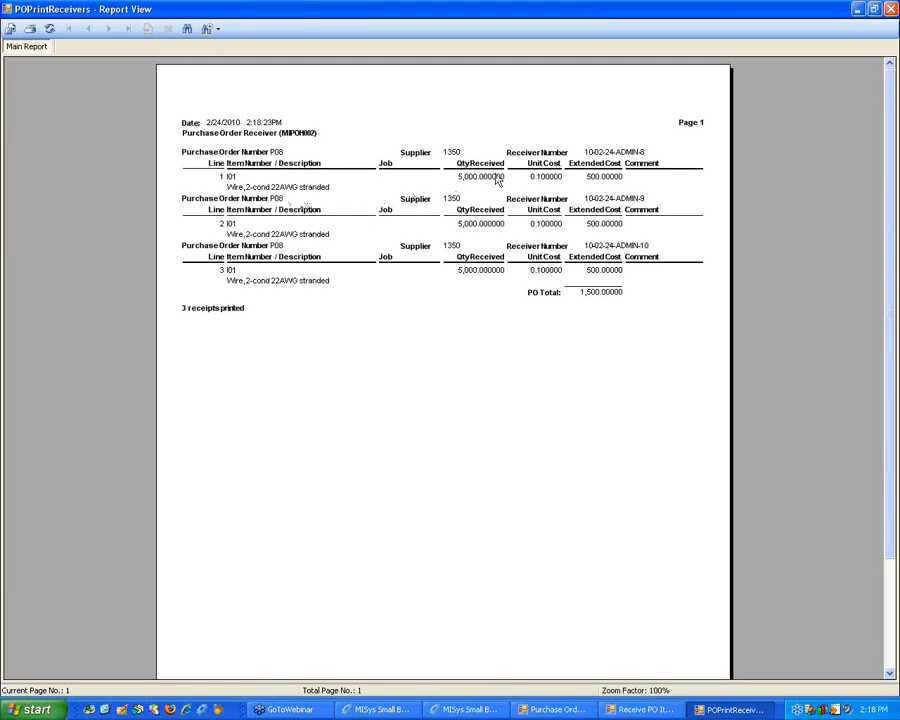
pyautogui.doubleClick(682, 16)
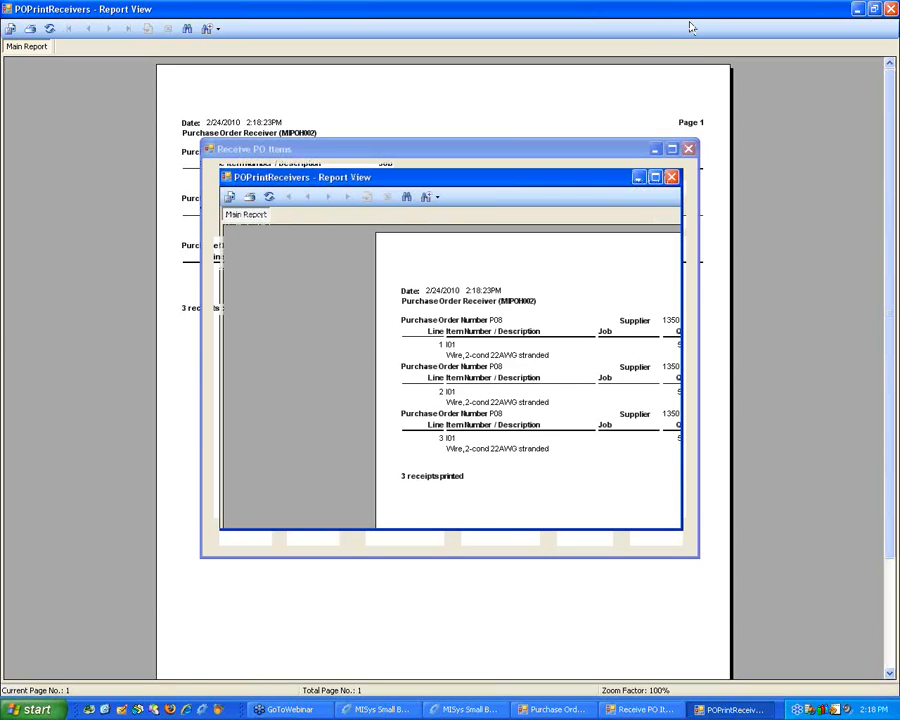
pyautogui.click(672, 177)
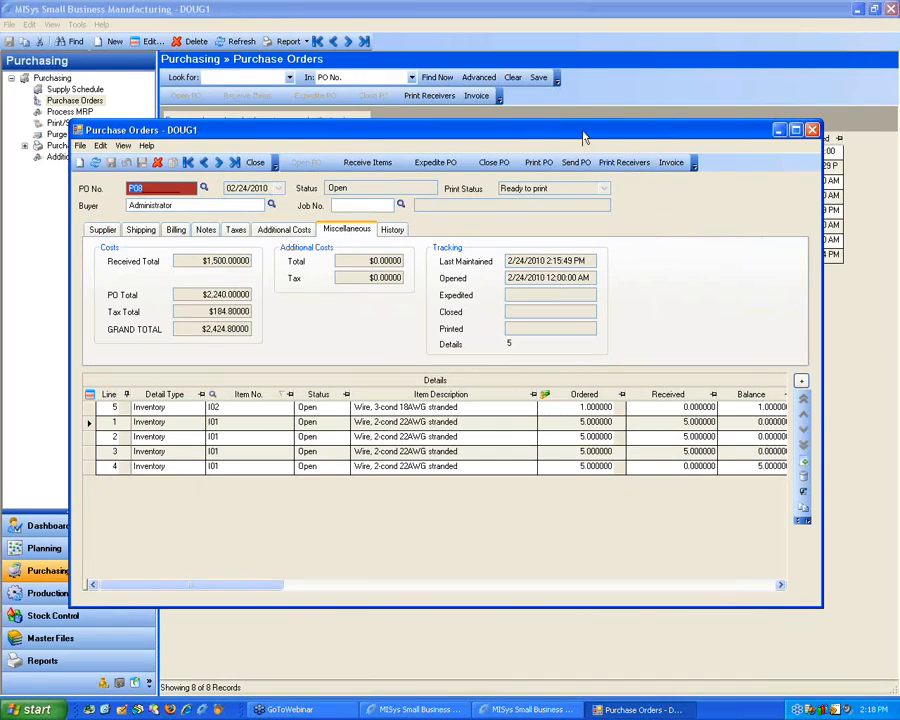
# Review the current, promised and initial due dates and the item details in Expedite PO without saving changes.
pyautogui.click(445, 165)
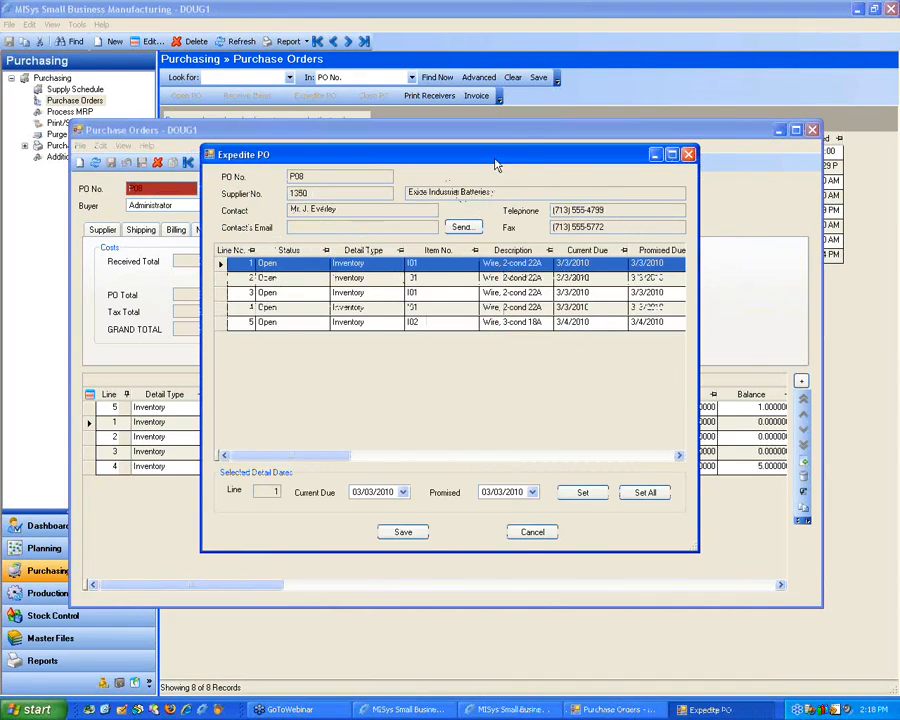
pyautogui.moveTo(495, 165); pyautogui.dragTo(449, 153)
pyautogui.moveTo(267, 446); pyautogui.dragTo(336, 448)
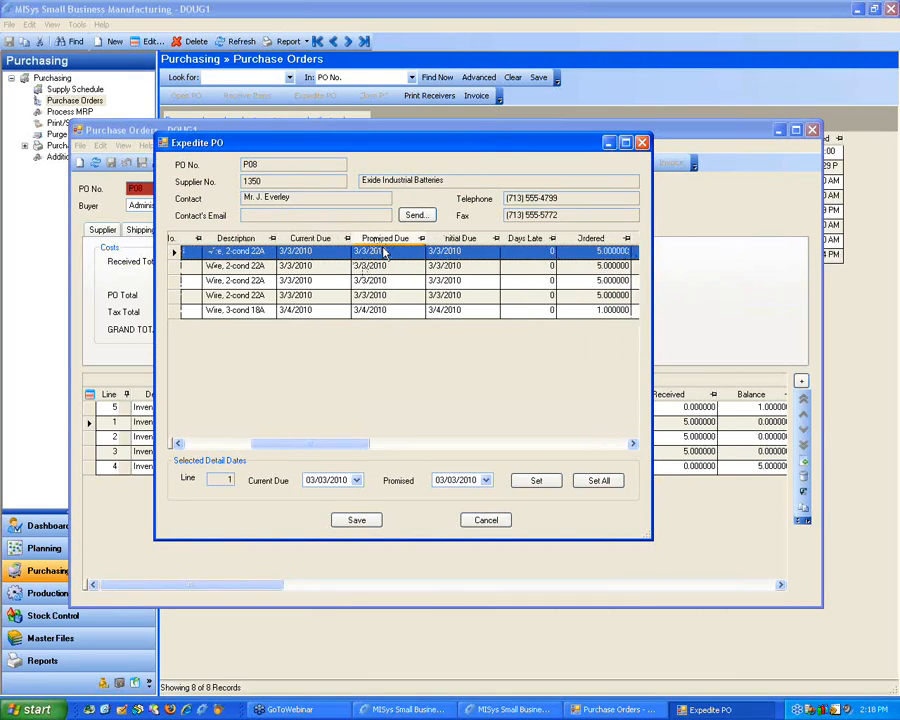
pyautogui.click(322, 252)
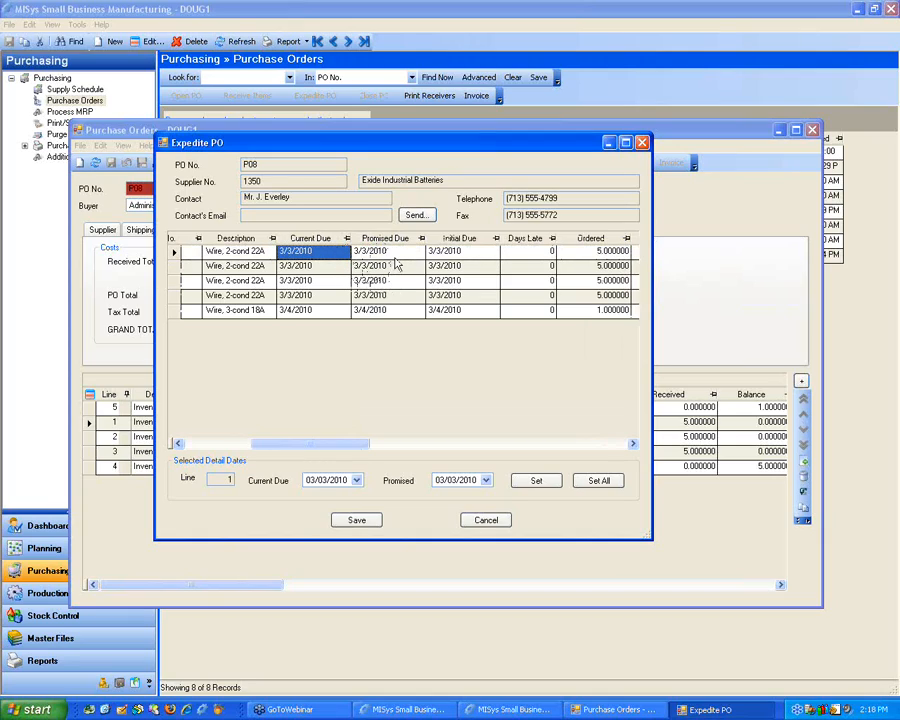
pyautogui.press('Tab')
pyautogui.press('Tab')
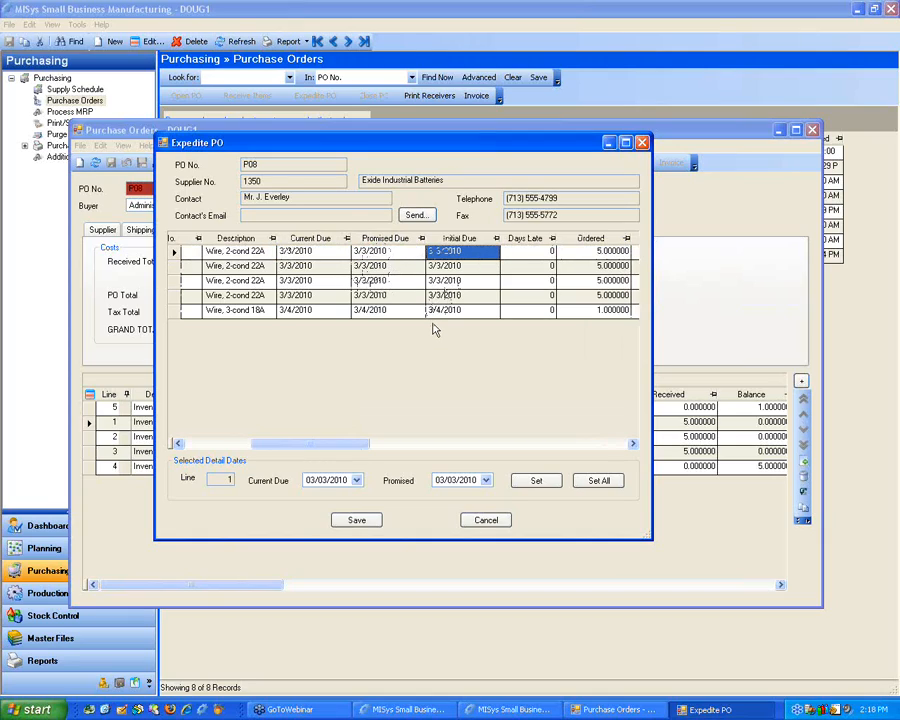
pyautogui.moveTo(335, 448); pyautogui.dragTo(527, 452)
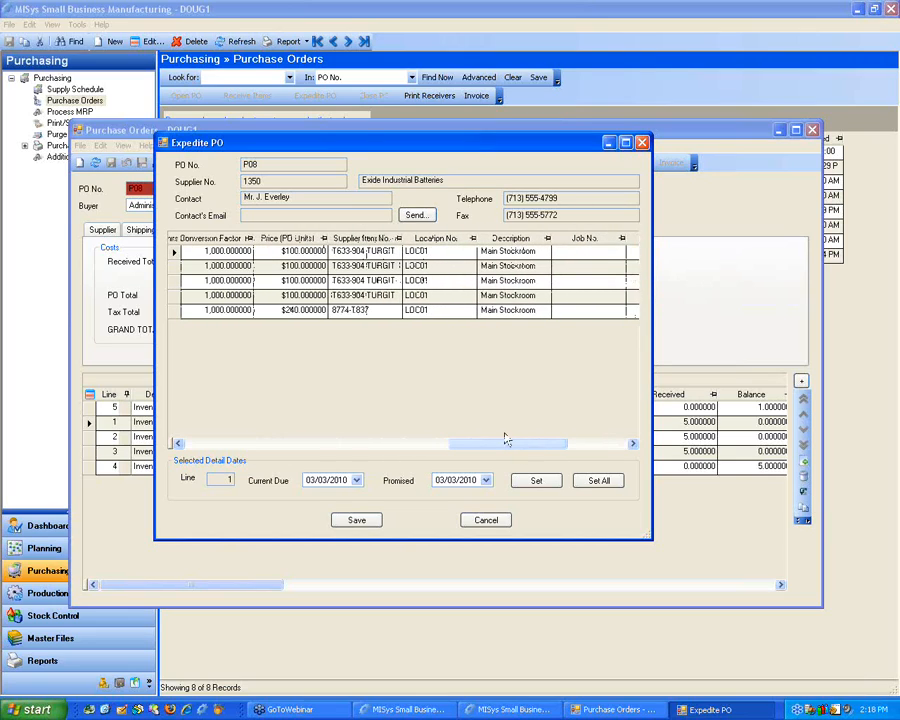
pyautogui.click(485, 521)
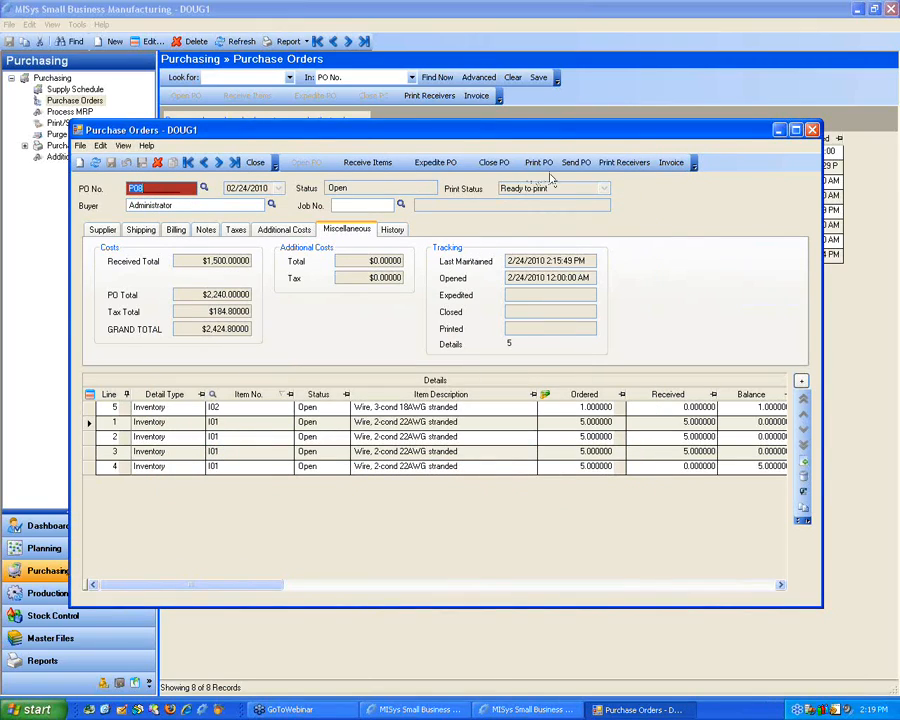
# Start invoicing the order's items and enter 1234 as the document number.
pyautogui.click(671, 163)
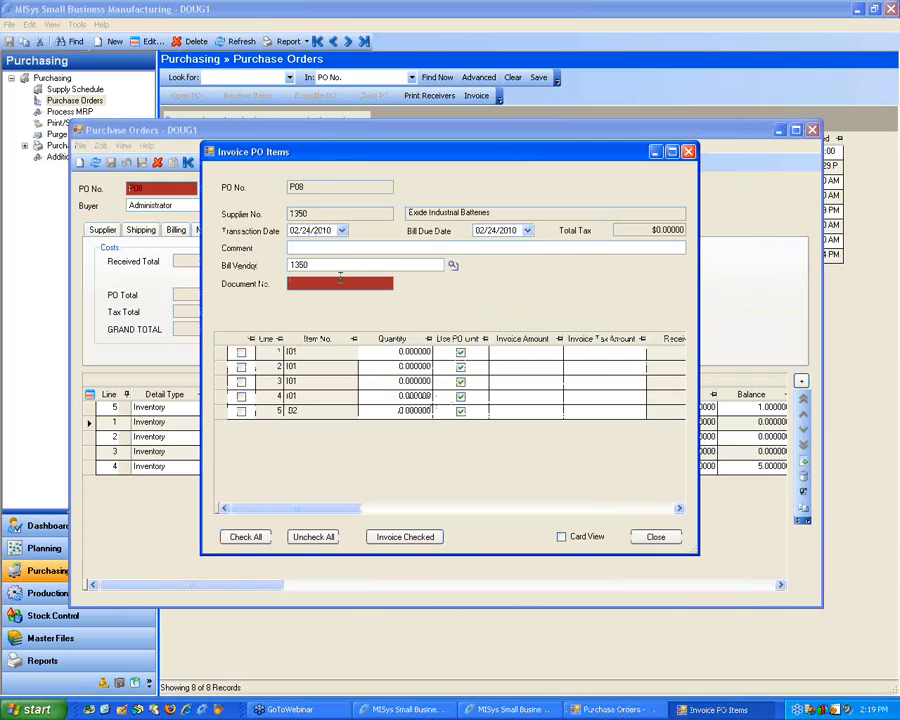
pyautogui.click(345, 230)
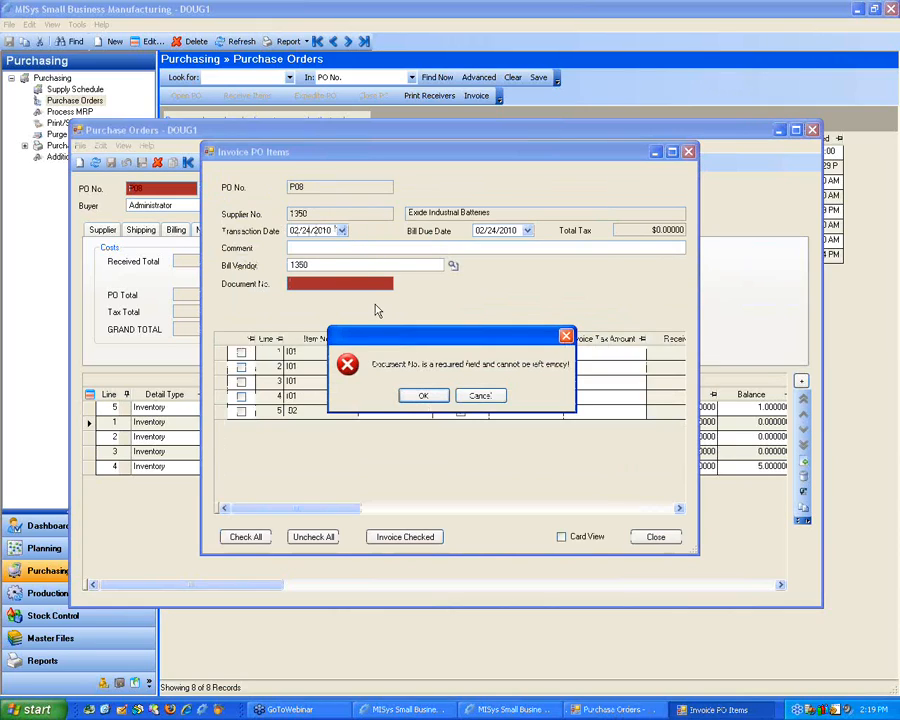
pyautogui.click(426, 397)
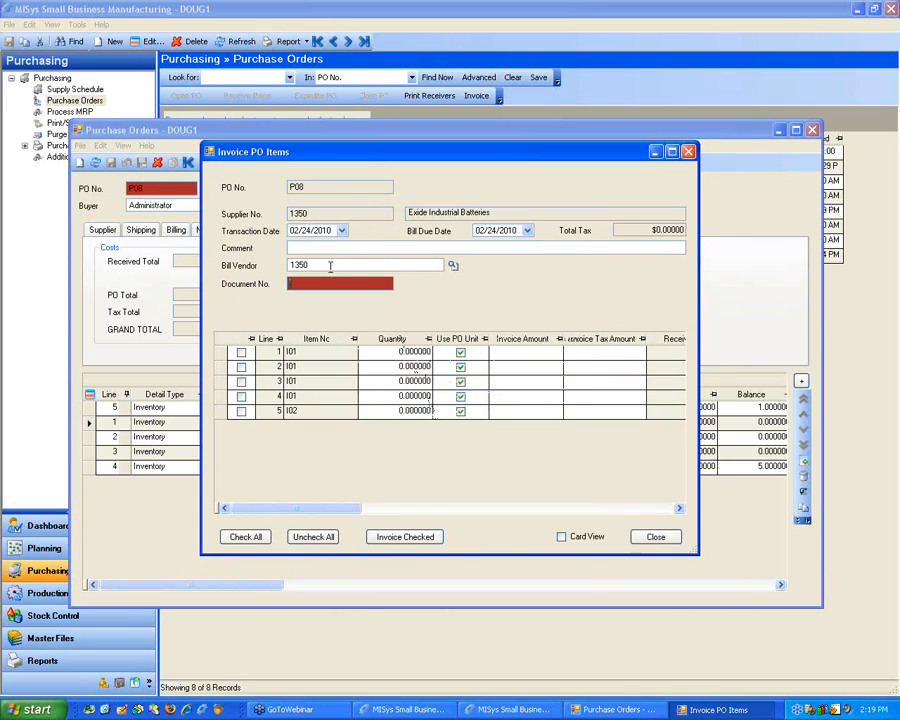
pyautogui.write('12')
# Invoice only line 1 of the order and close the invoicing window.
pyautogui.click(241, 352)
pyautogui.click(395, 367)
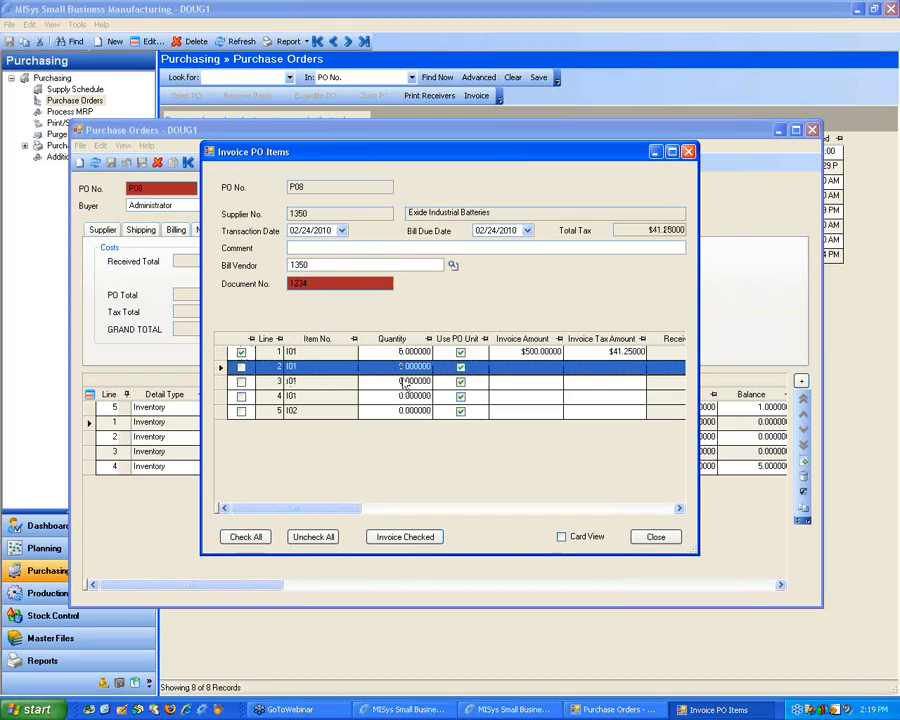
pyautogui.click(398, 353)
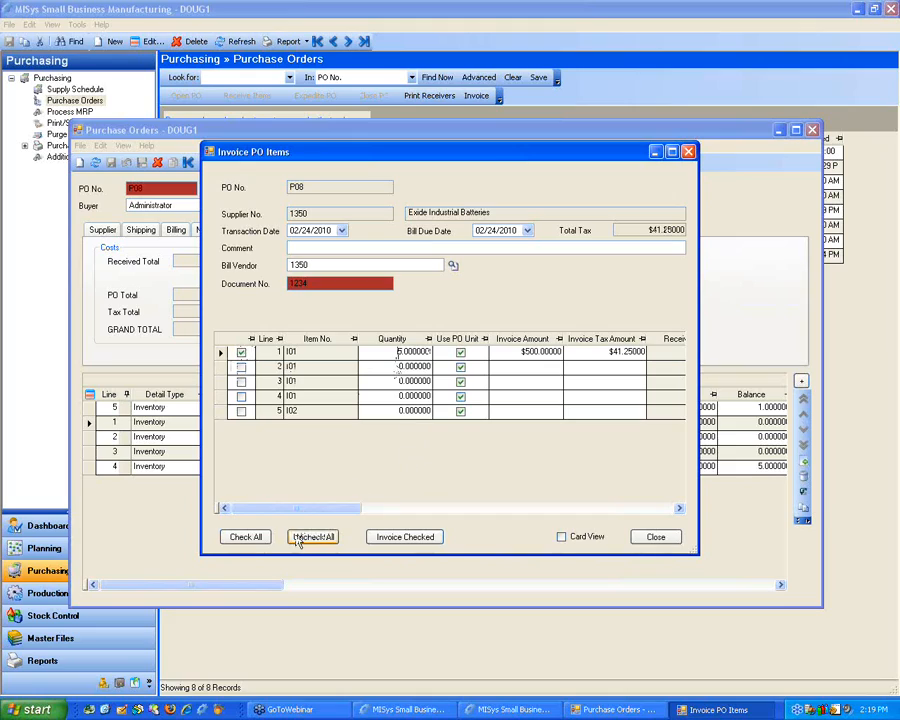
pyautogui.click(388, 540)
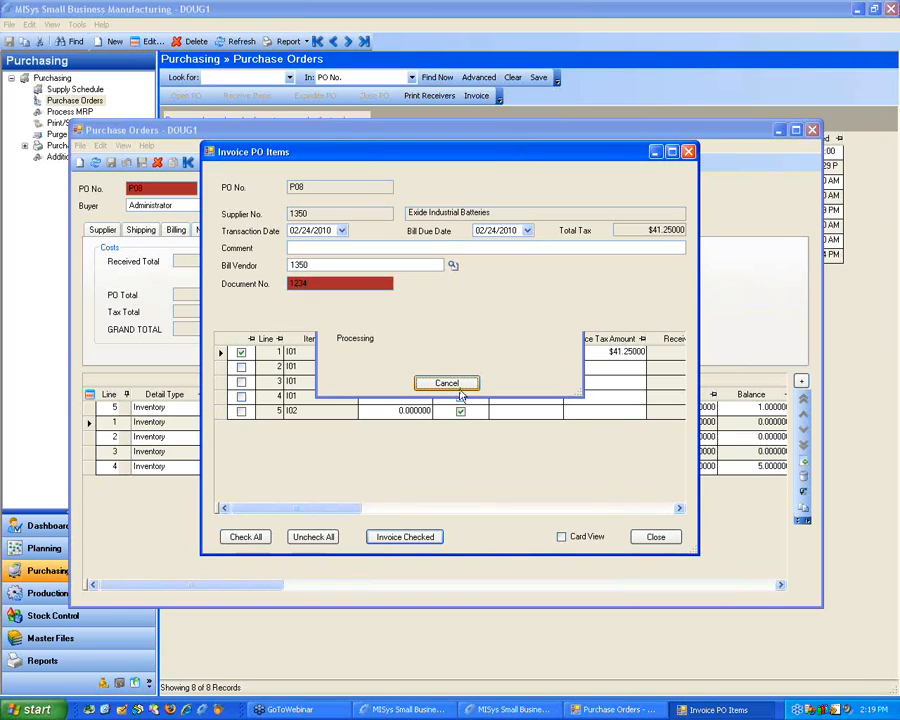
pyautogui.click(405, 378)
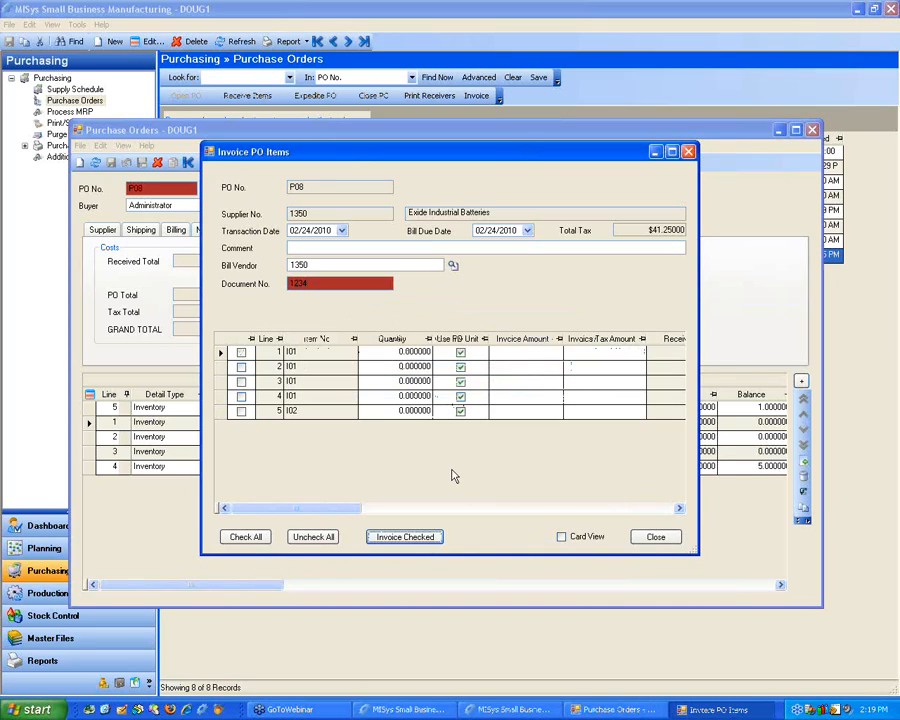
pyautogui.click(650, 540)
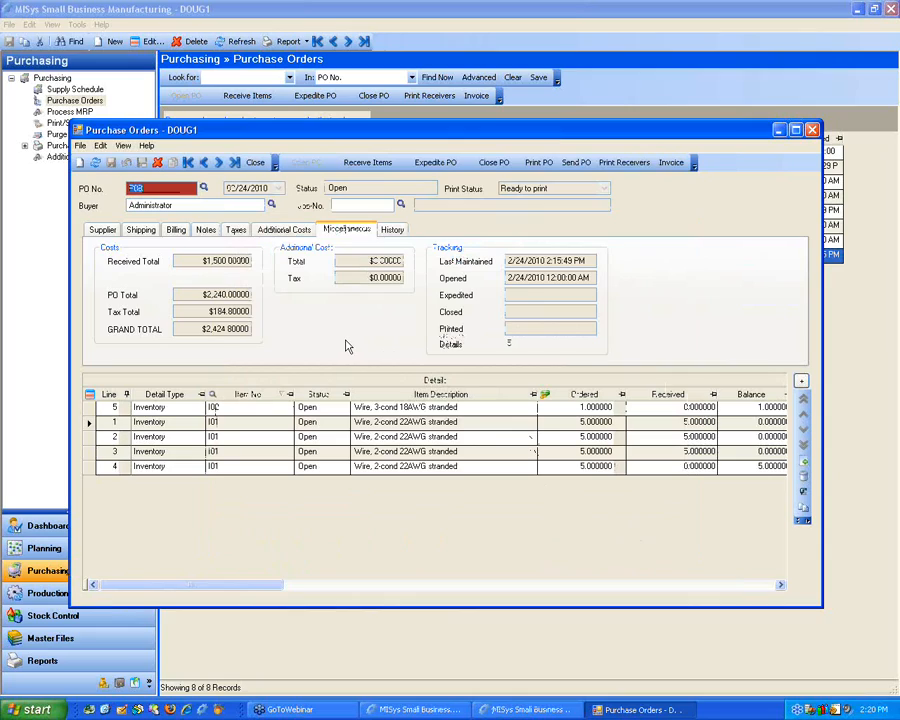
# Start closing the purchase order and mark lines 1, 2 and 3 to close.
pyautogui.click(503, 167)
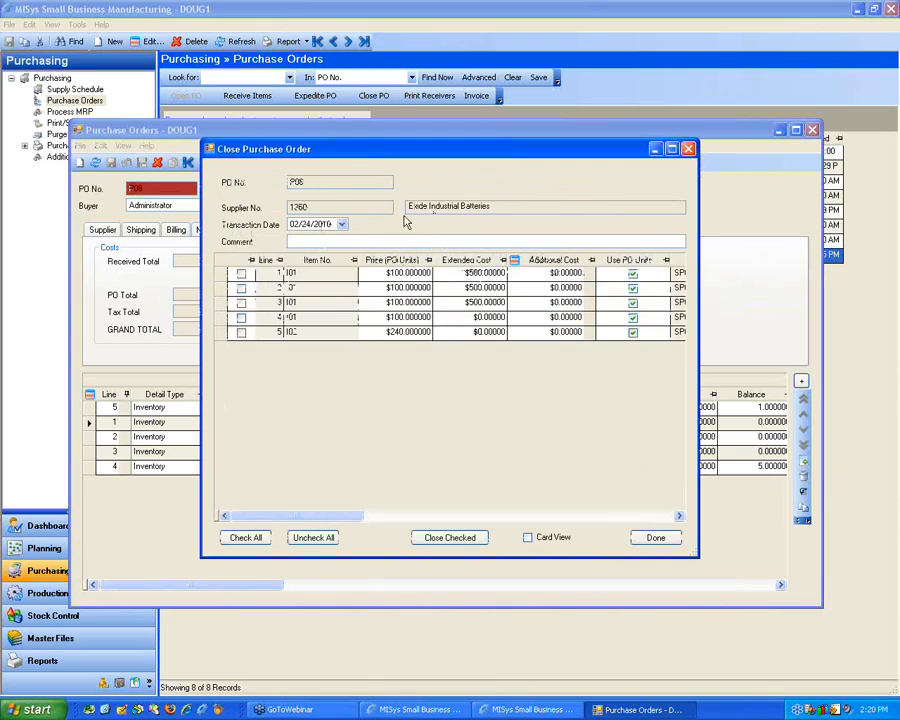
pyautogui.click(241, 273)
pyautogui.click(241, 288)
pyautogui.click(241, 302)
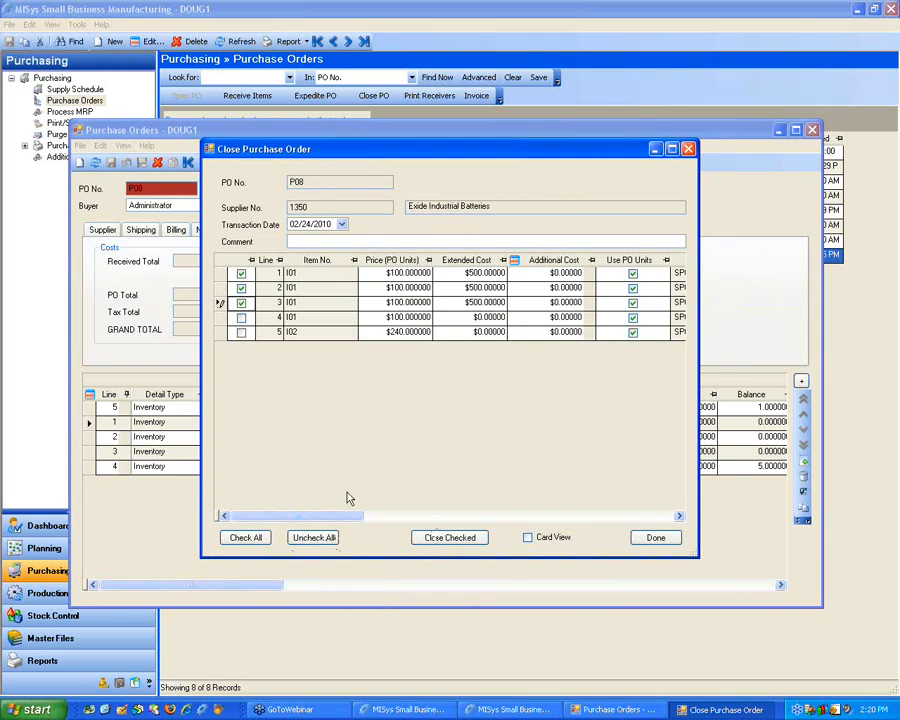
# Set the extended cost of line 1 to 1500 for the closing.
pyautogui.click(399, 273)
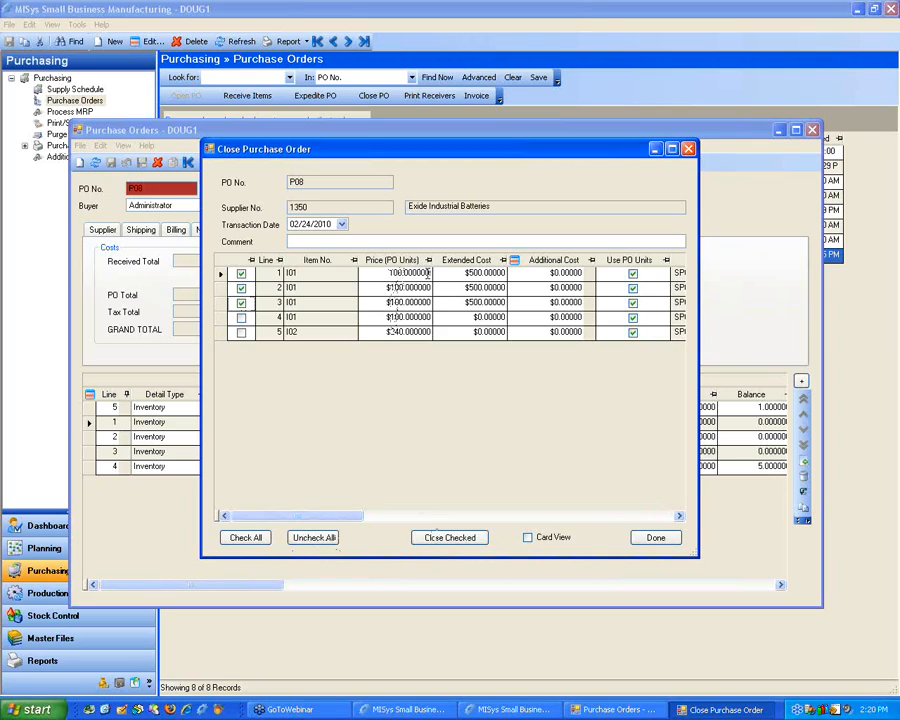
pyautogui.doubleClick(453, 273)
pyautogui.click(453, 273)
pyautogui.doubleClick(453, 273)
pyautogui.click(453, 273)
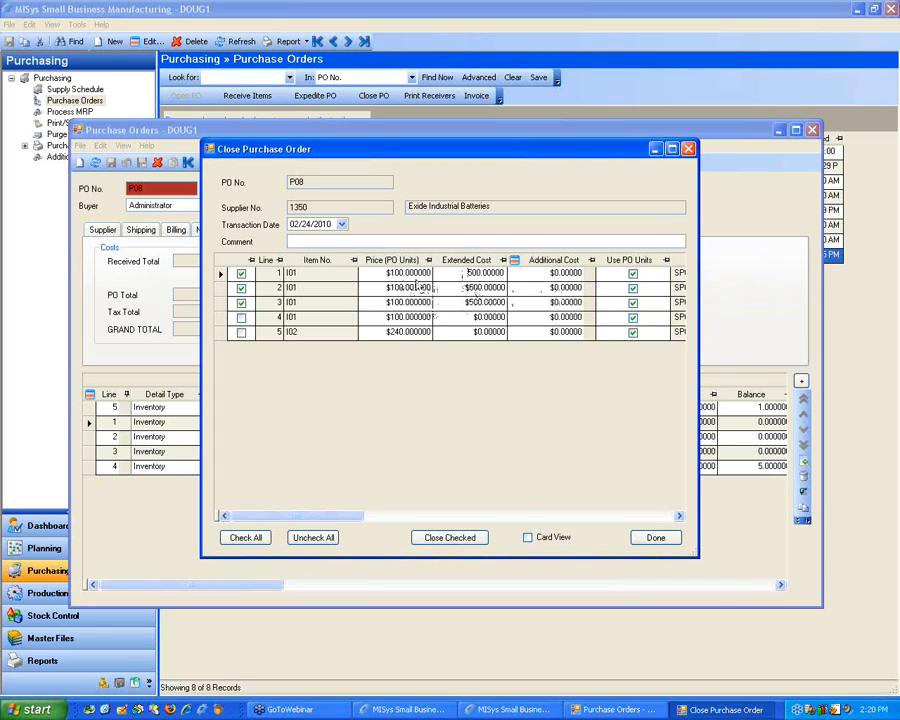
pyautogui.moveTo(450, 272); pyautogui.dragTo(519, 274)
pyautogui.write('1500')
pyautogui.press('Down')
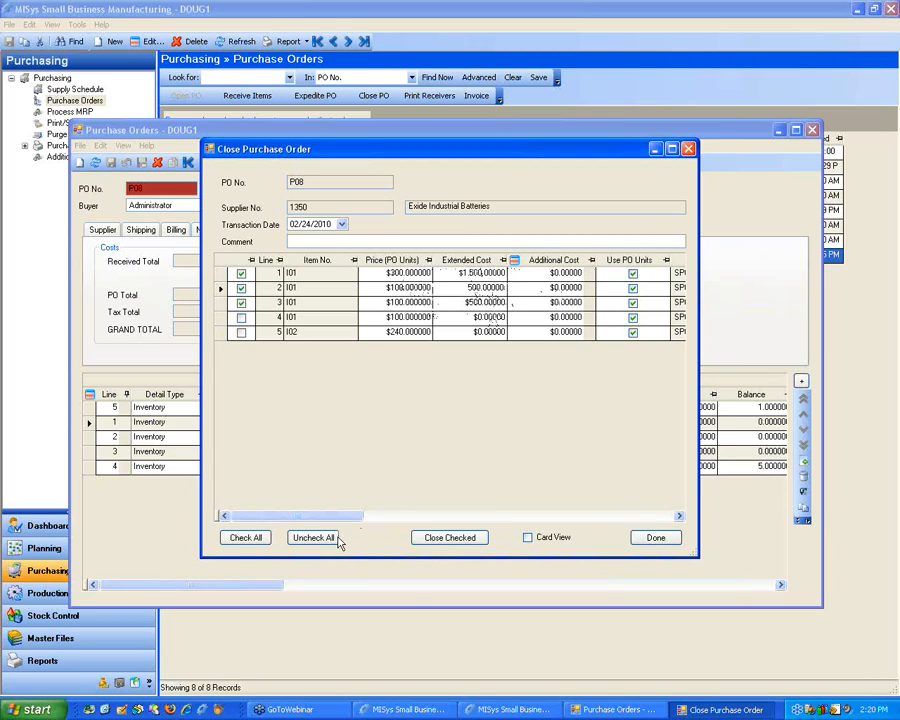
# Close the three marked order lines and return to the purchase order.
pyautogui.click(440, 537)
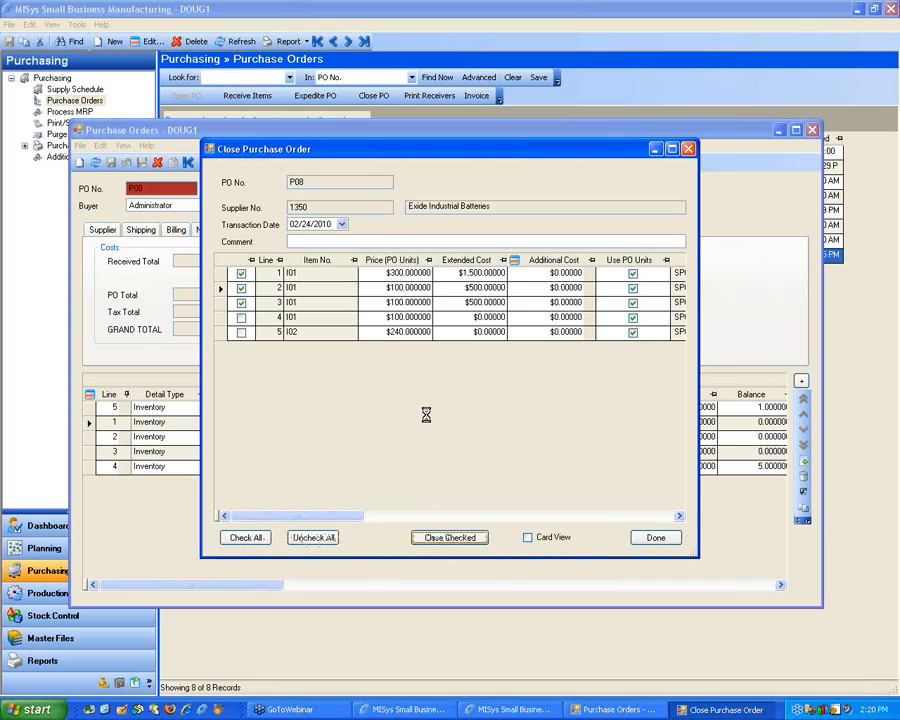
pyautogui.click(458, 400)
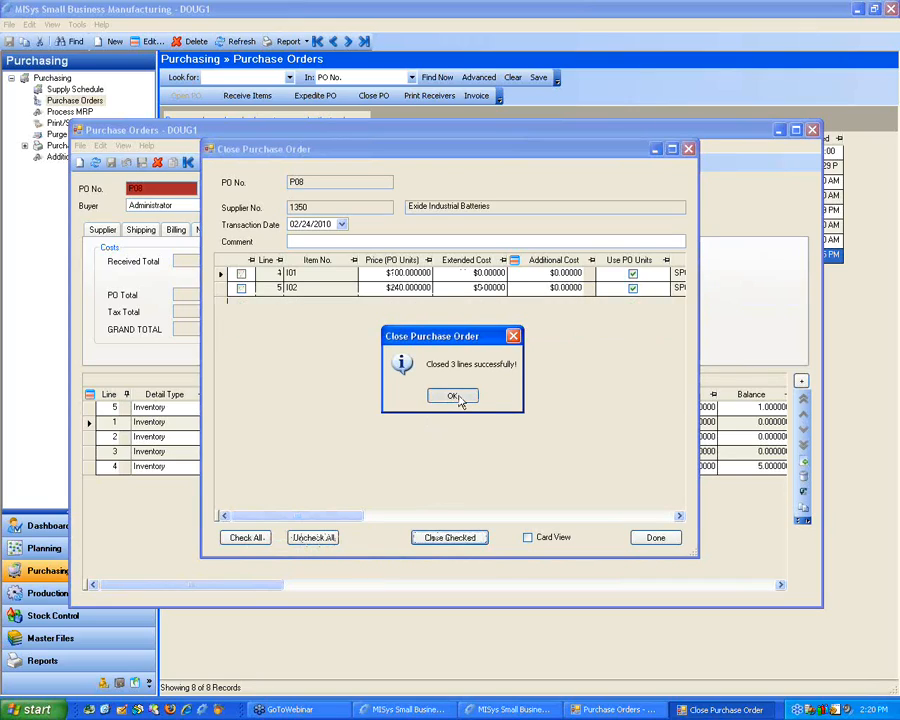
pyautogui.click(655, 538)
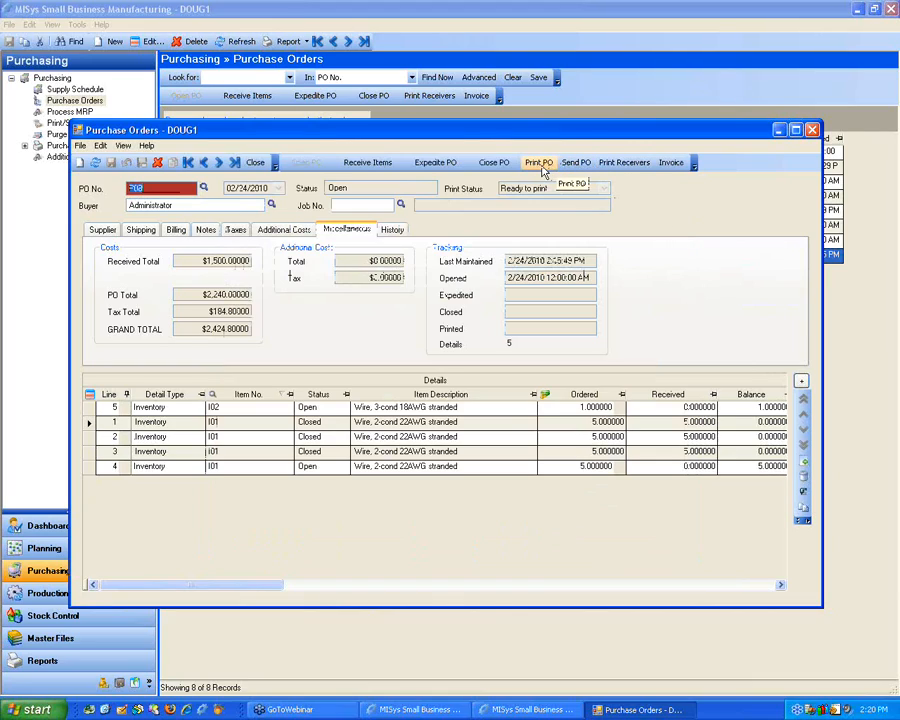
# Try to print the order's receivers and close the purchase order window.
pyautogui.click(621, 164)
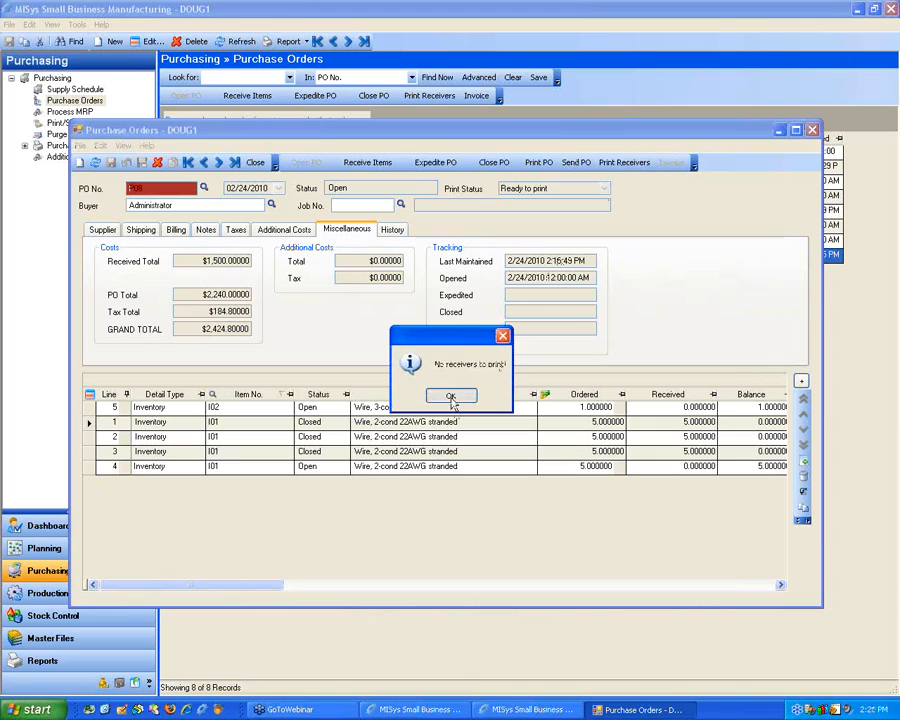
pyautogui.click(451, 397)
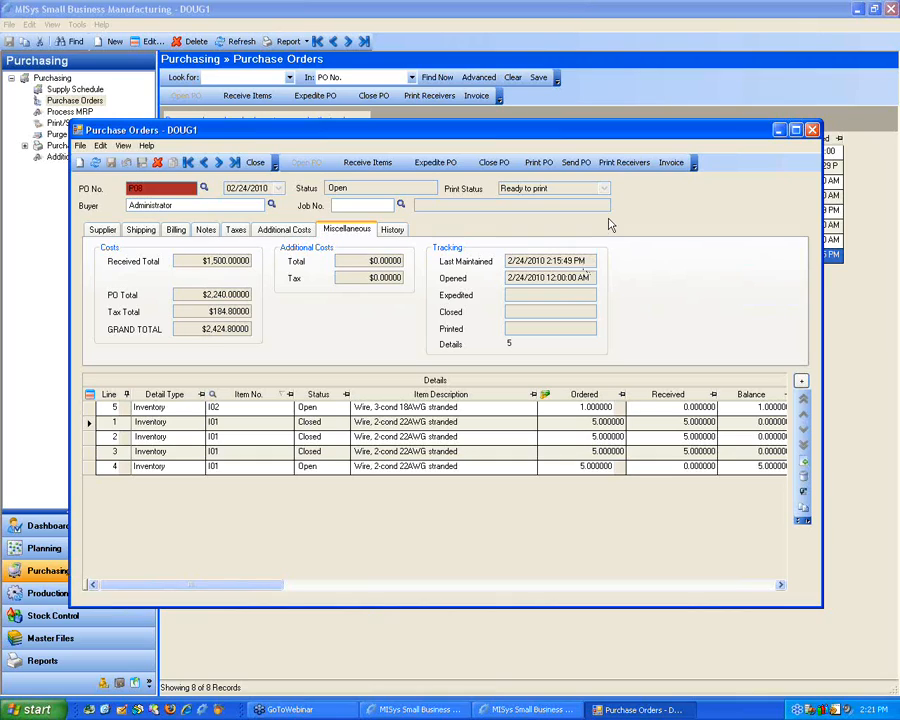
pyautogui.click(813, 131)
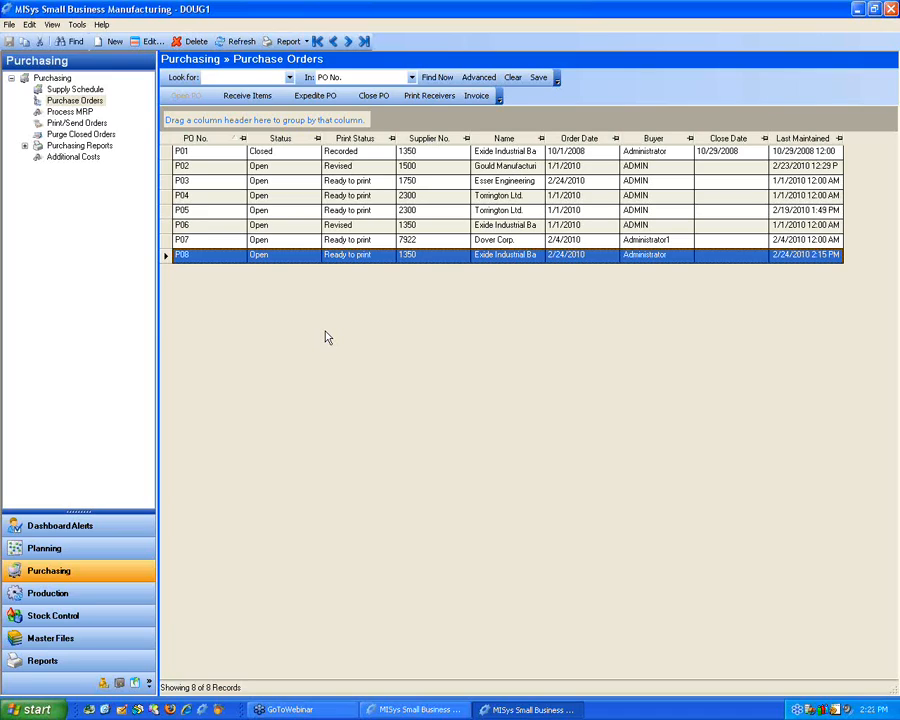
# Open the Buyer's Advice report among the purchasing reports.
pyautogui.click(72, 659)
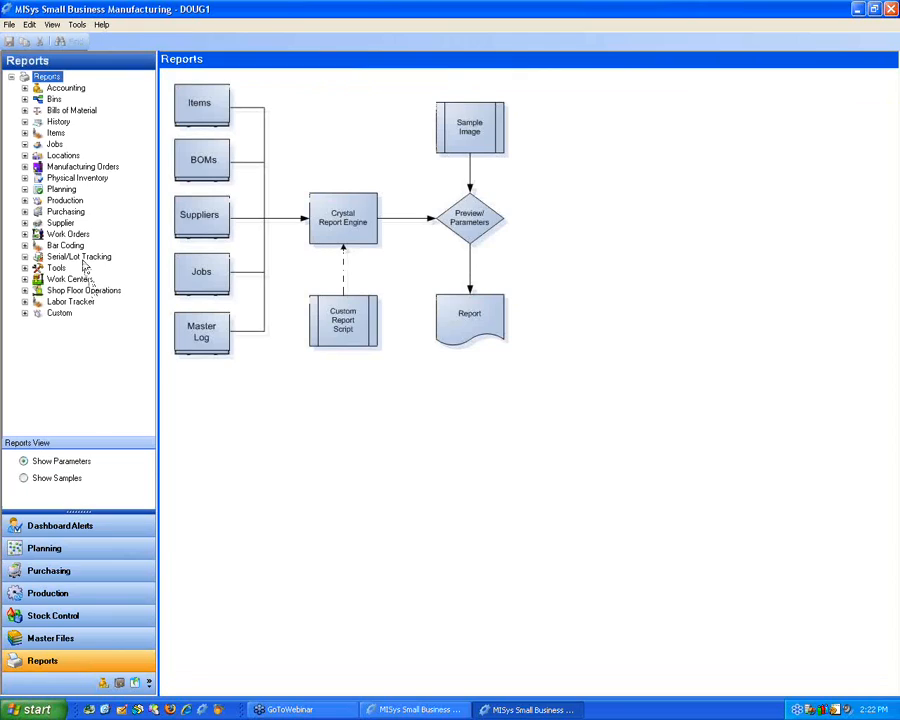
pyautogui.click(25, 213)
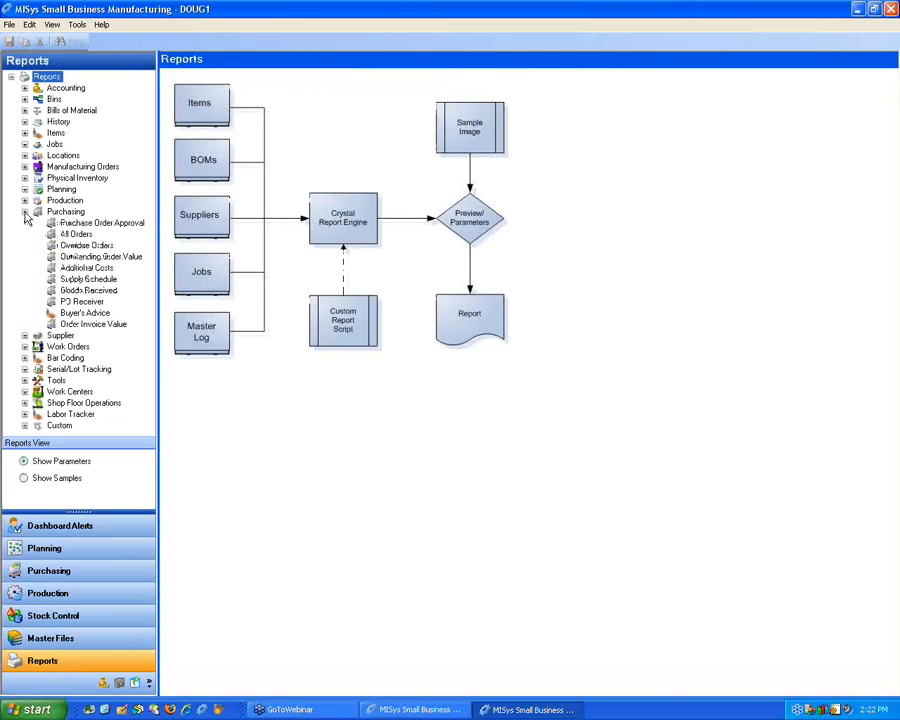
pyautogui.click(84, 313)
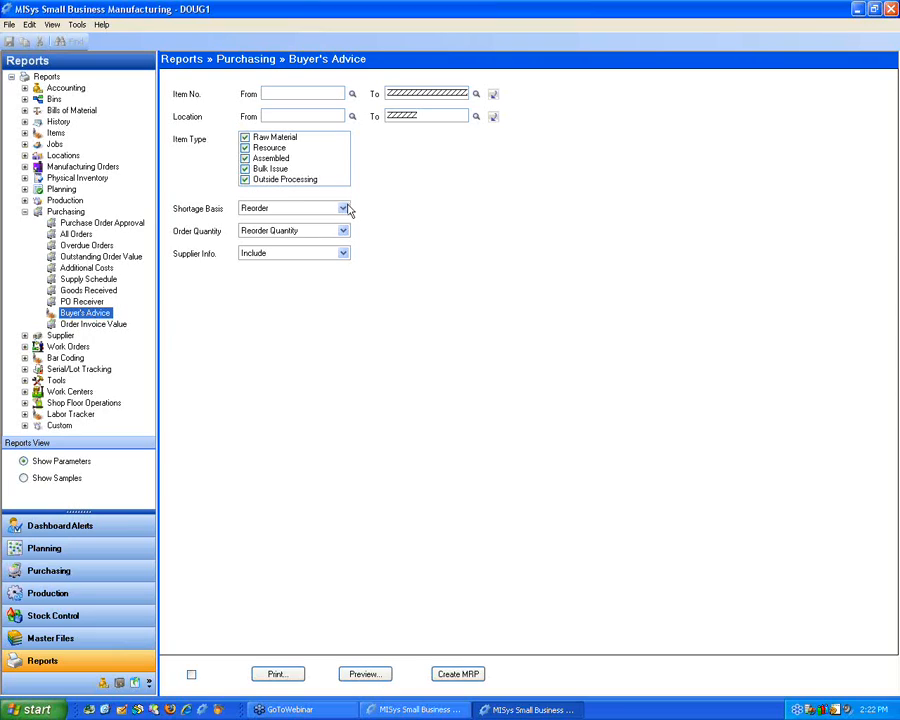
# Try Minimum and Zero as the report's shortage basis and set it back to Reorder.
pyautogui.click(344, 210)
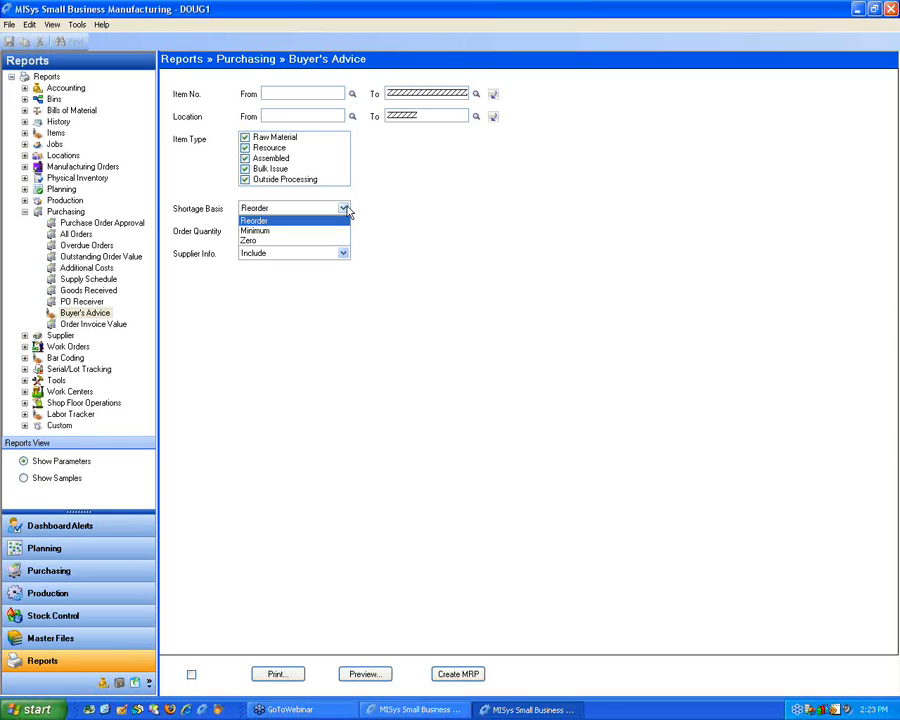
pyautogui.click(290, 231)
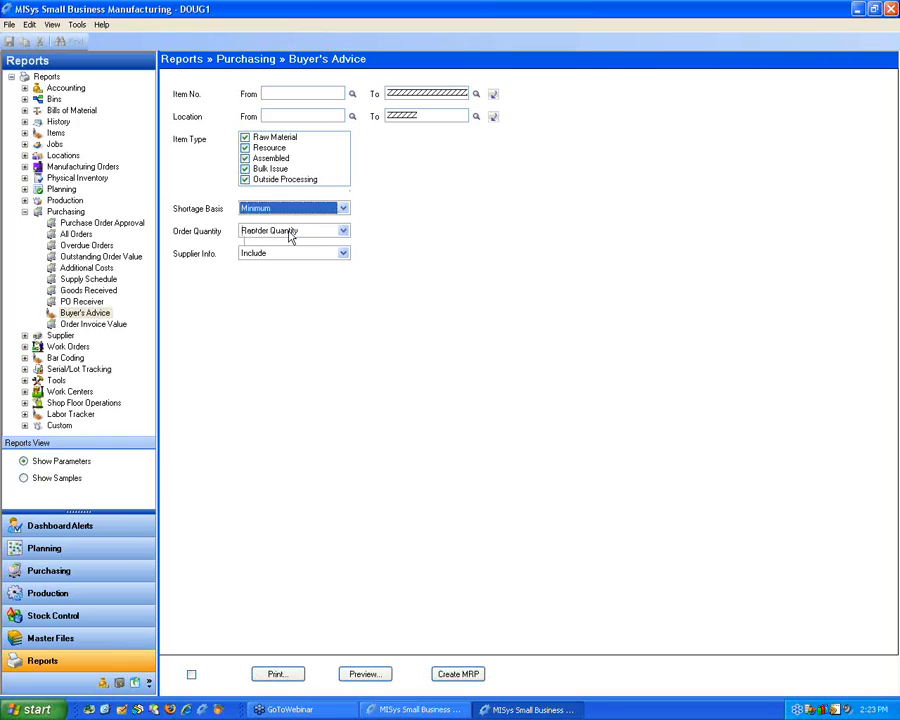
pyautogui.click(296, 210)
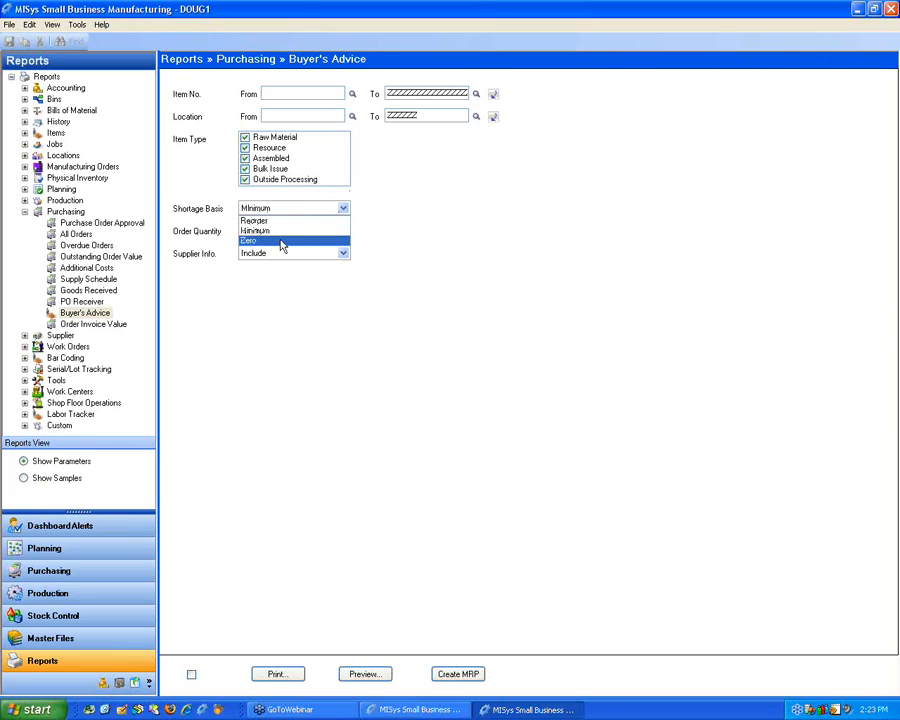
pyautogui.click(283, 243)
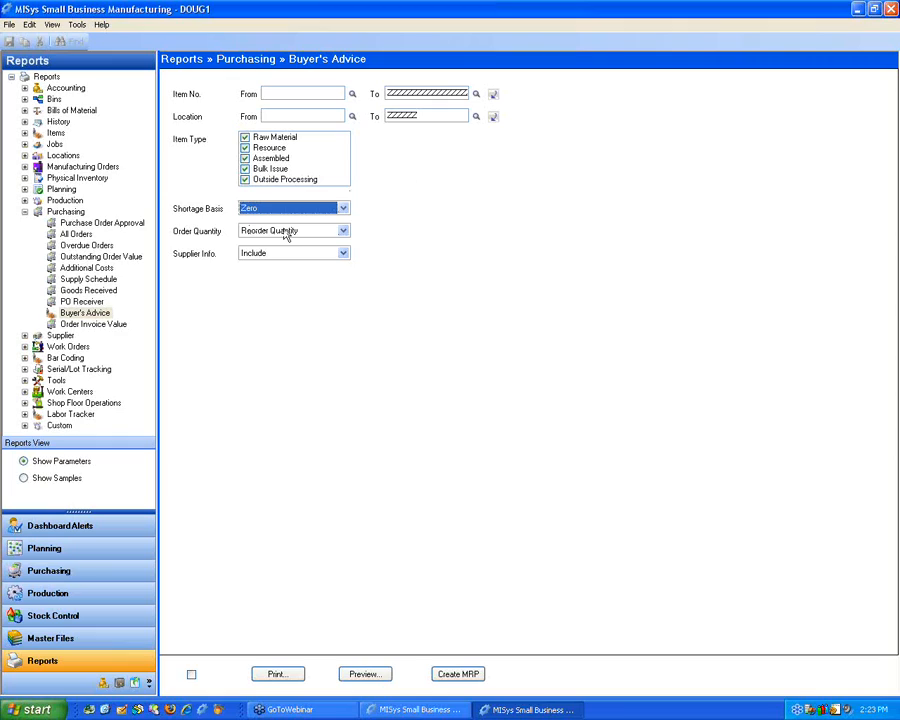
pyautogui.click(343, 208)
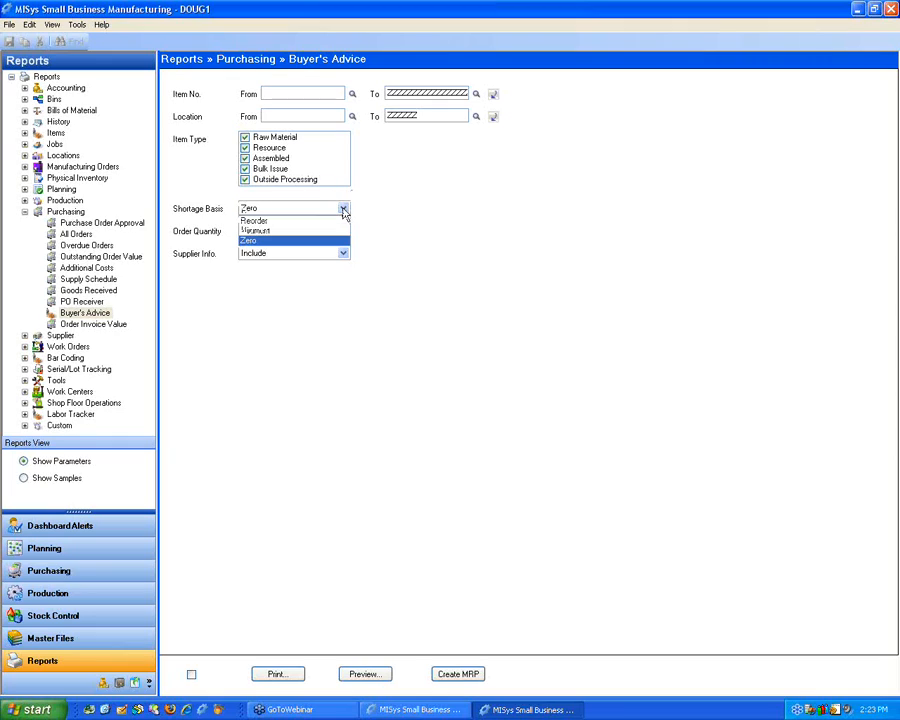
pyautogui.click(300, 220)
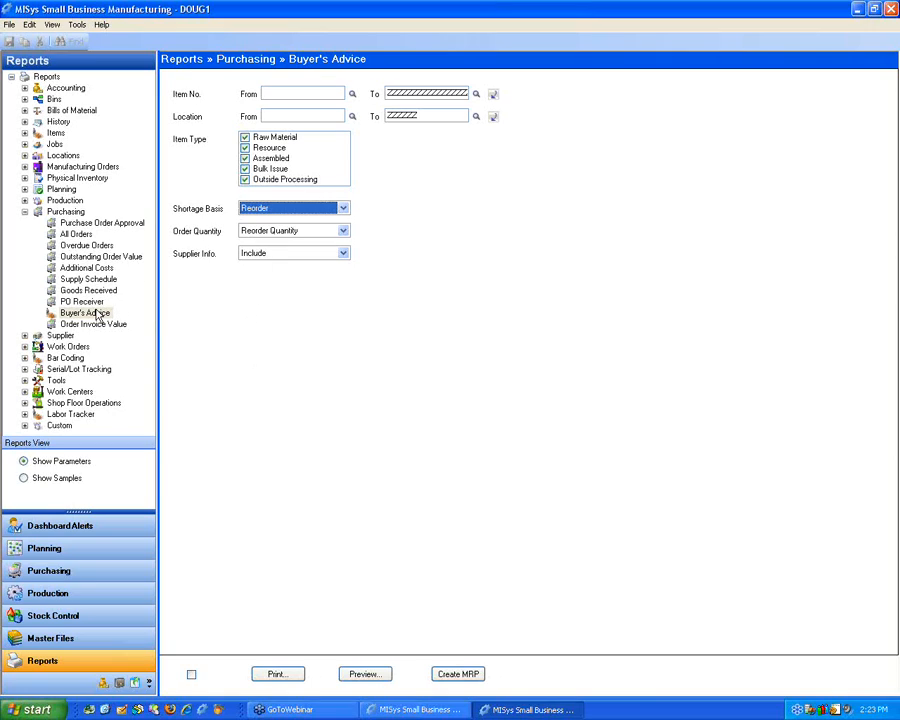
# Preview the Buyer's Advice report based on the reorder level in a full-size window, then close the preview.
pyautogui.click(362, 673)
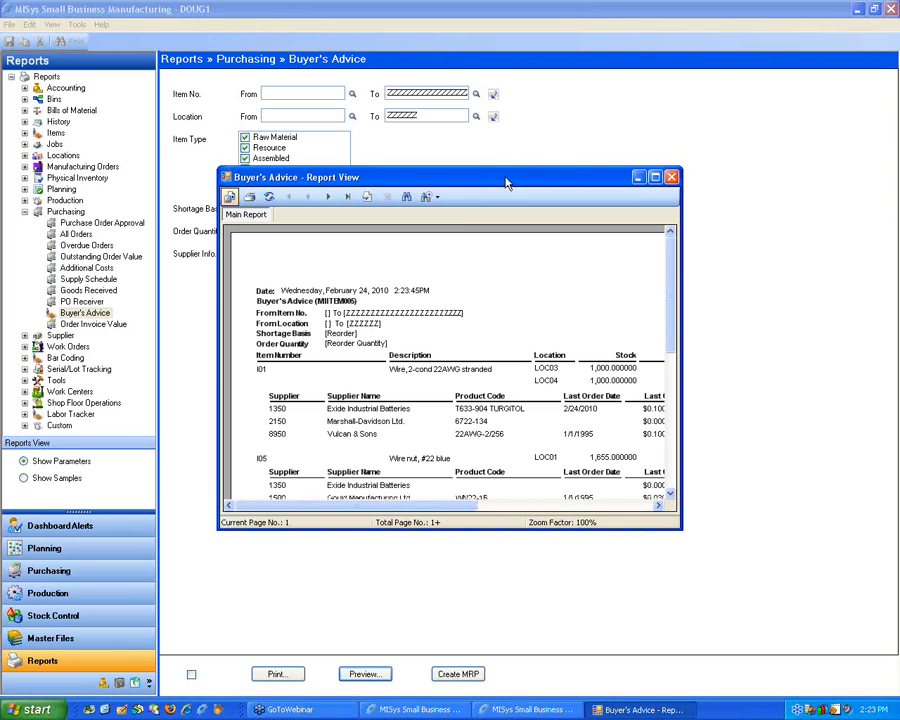
pyautogui.doubleClick(506, 183)
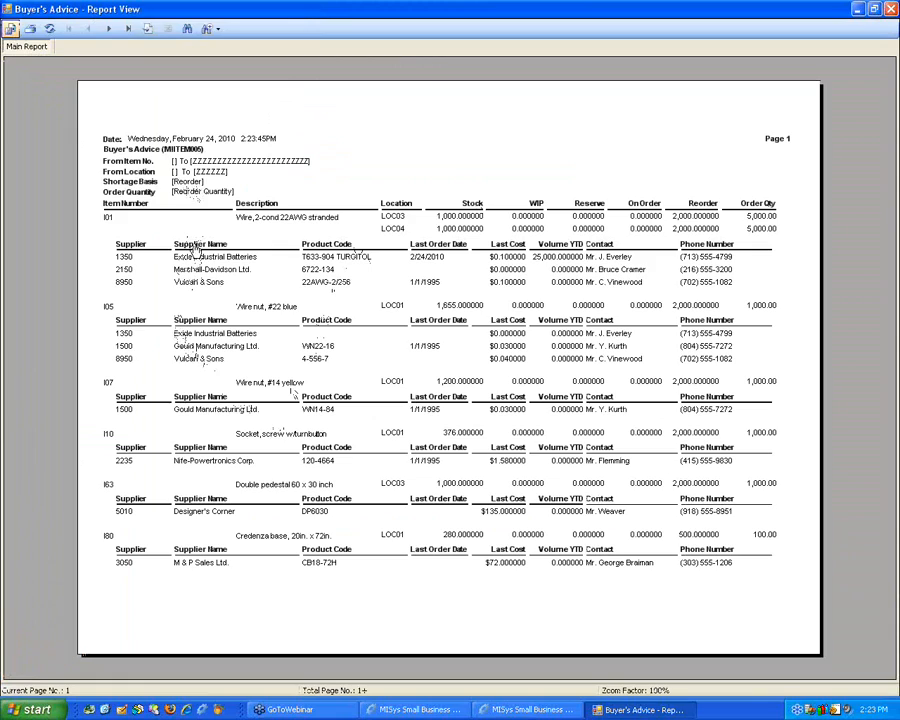
pyautogui.doubleClick(744, 12)
pyautogui.click(671, 178)
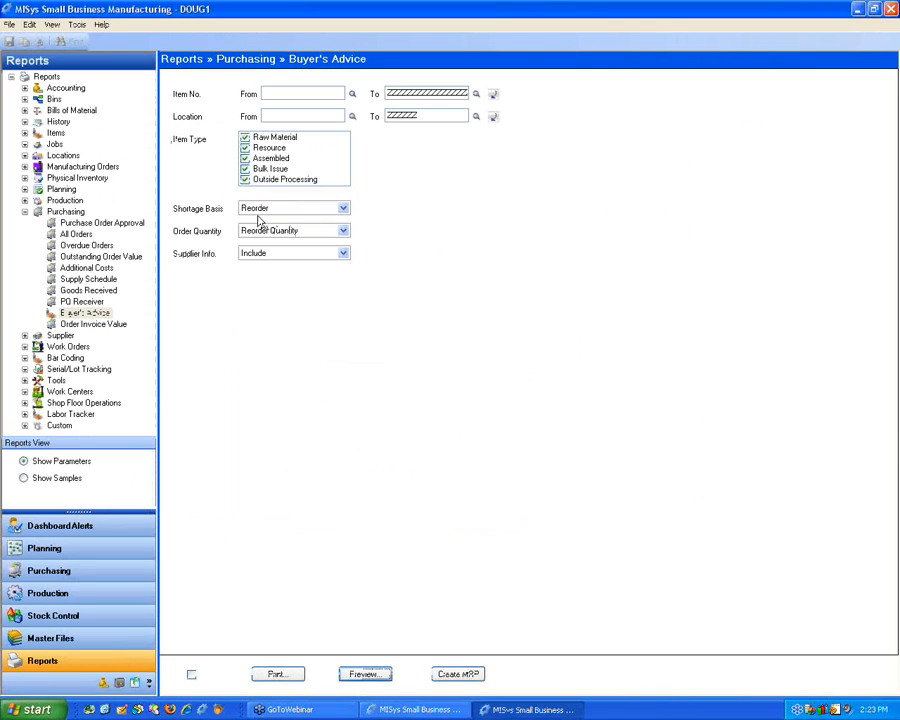
# Keep Reorder Quantity as the order quantity and set the shortage basis to Minimum.
pyautogui.click(299, 231)
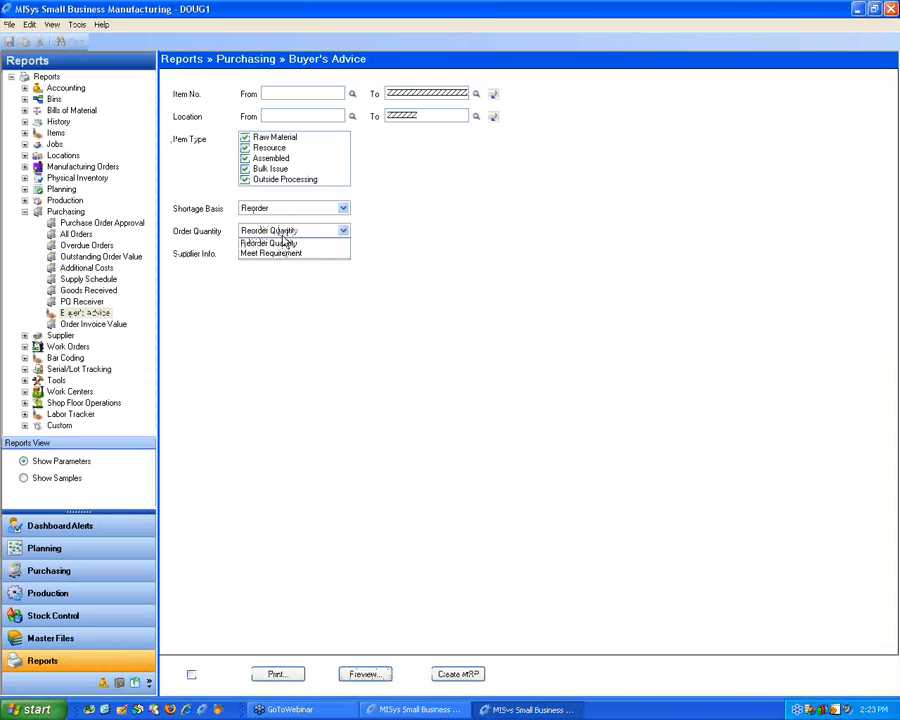
pyautogui.click(290, 242)
pyautogui.click(290, 208)
pyautogui.click(283, 231)
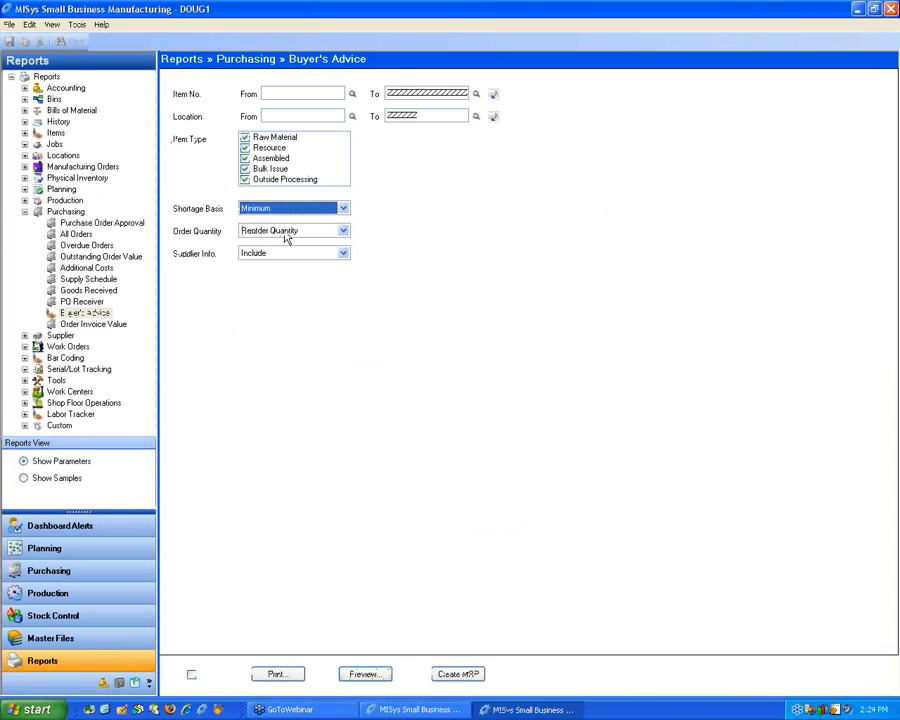
# Preview the Buyer's Advice report based on minimum stock at full size and close it.
pyautogui.click(363, 675)
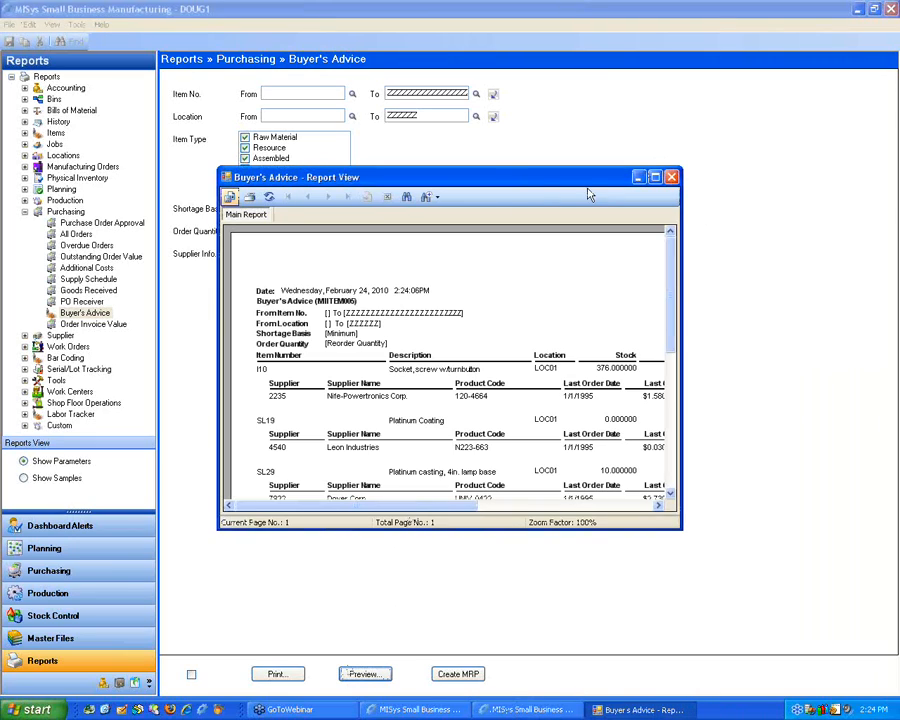
pyautogui.doubleClick(583, 182)
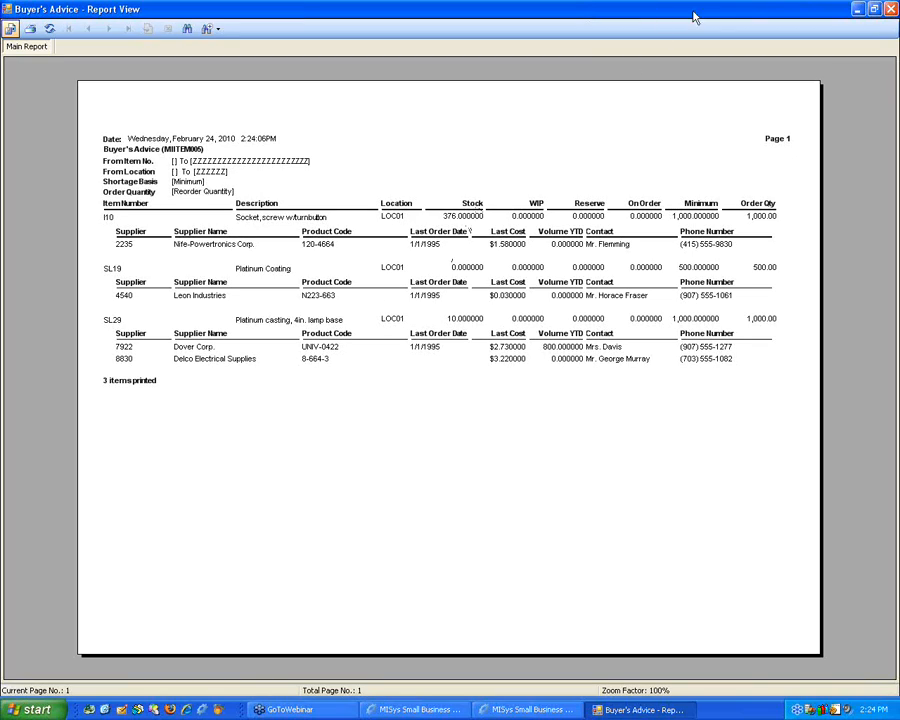
pyautogui.click(890, 9)
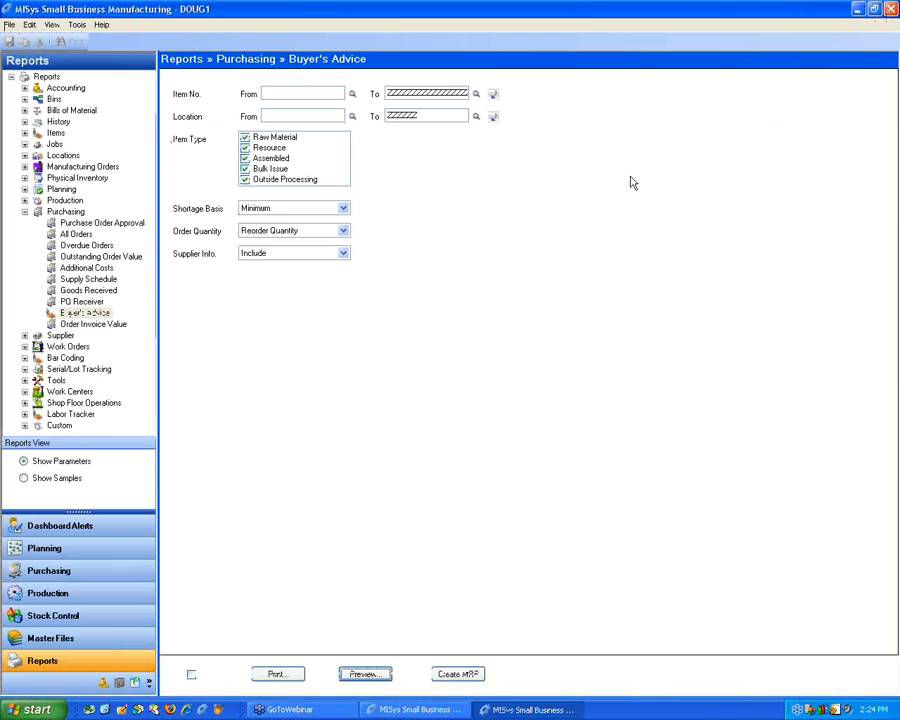
# Compare the order quantity options and set the report's order quantity to Meet Requirement.
pyautogui.click(307, 233)
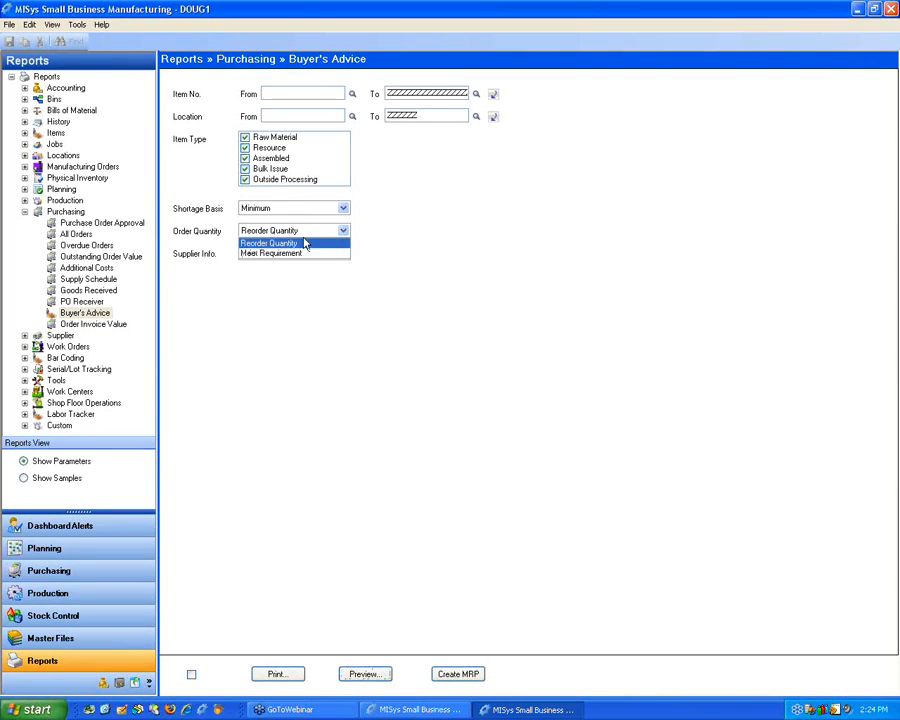
pyautogui.click(291, 254)
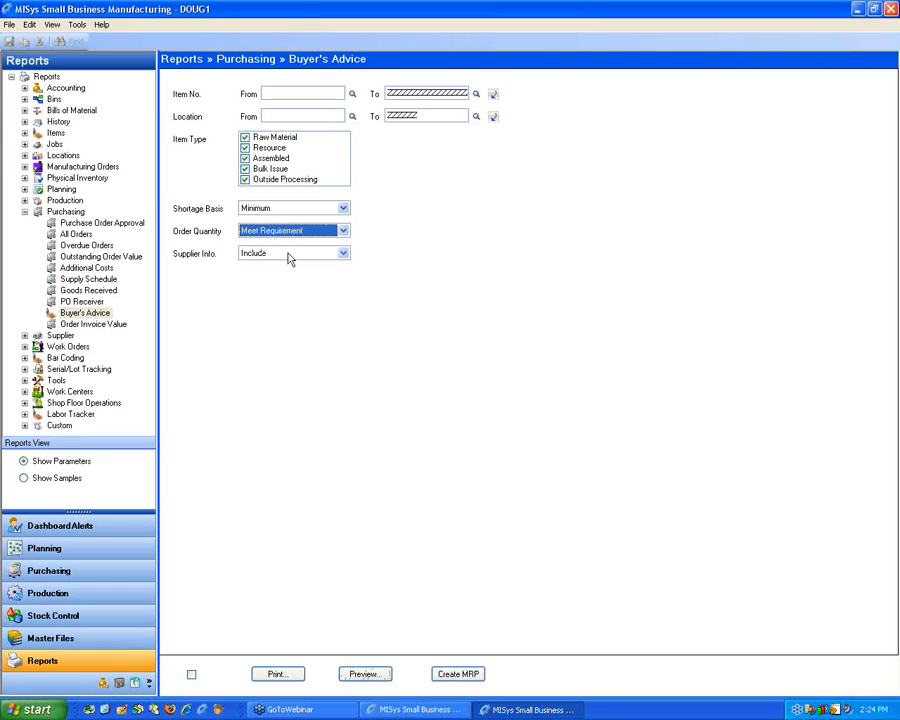
pyautogui.click(289, 235)
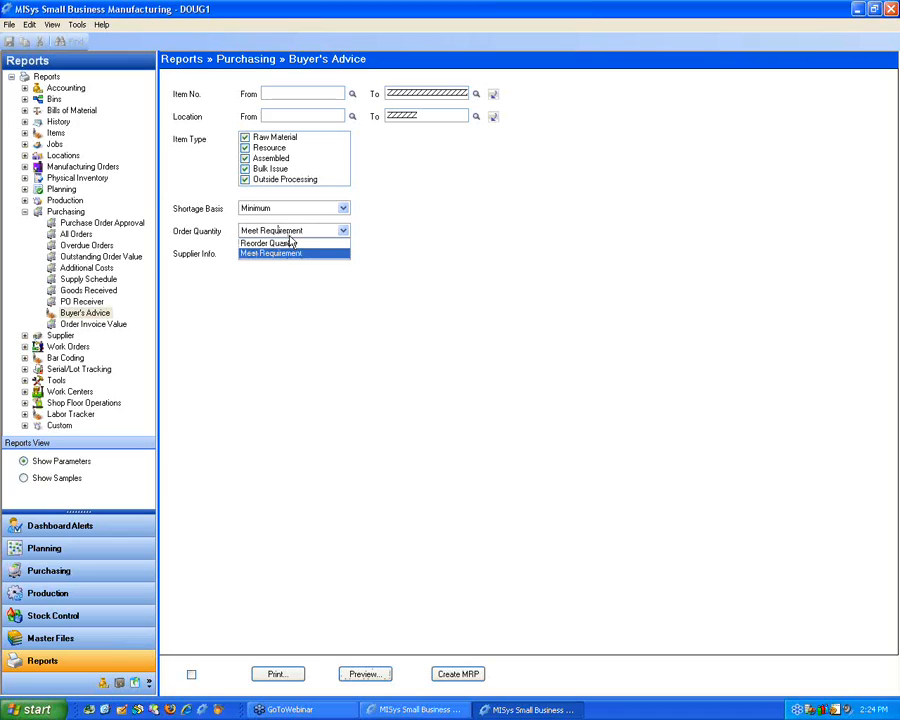
pyautogui.click(291, 244)
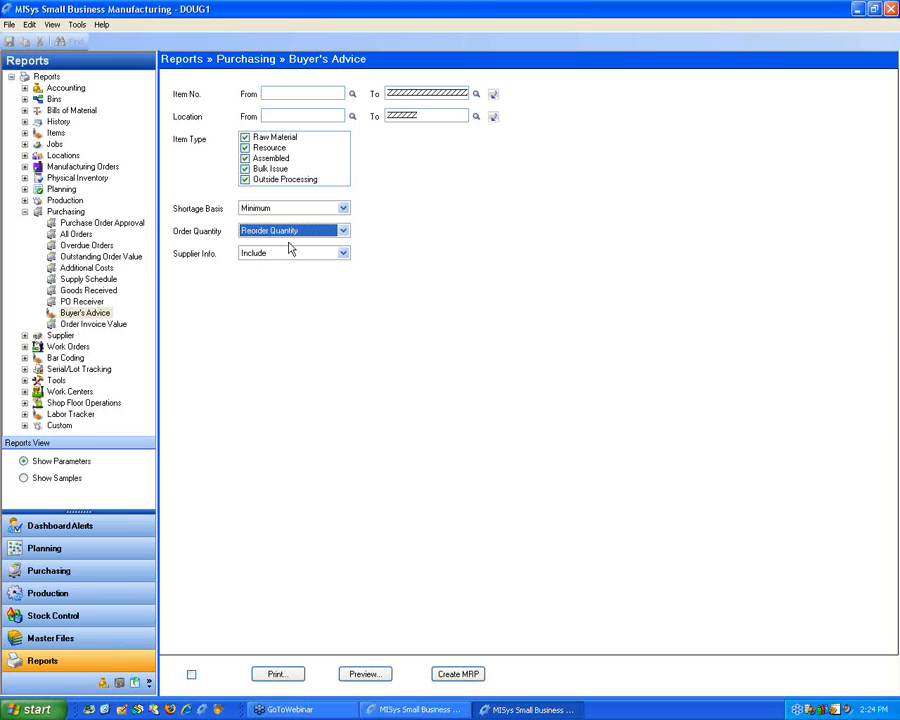
pyautogui.hotkey('alt', 'Down')
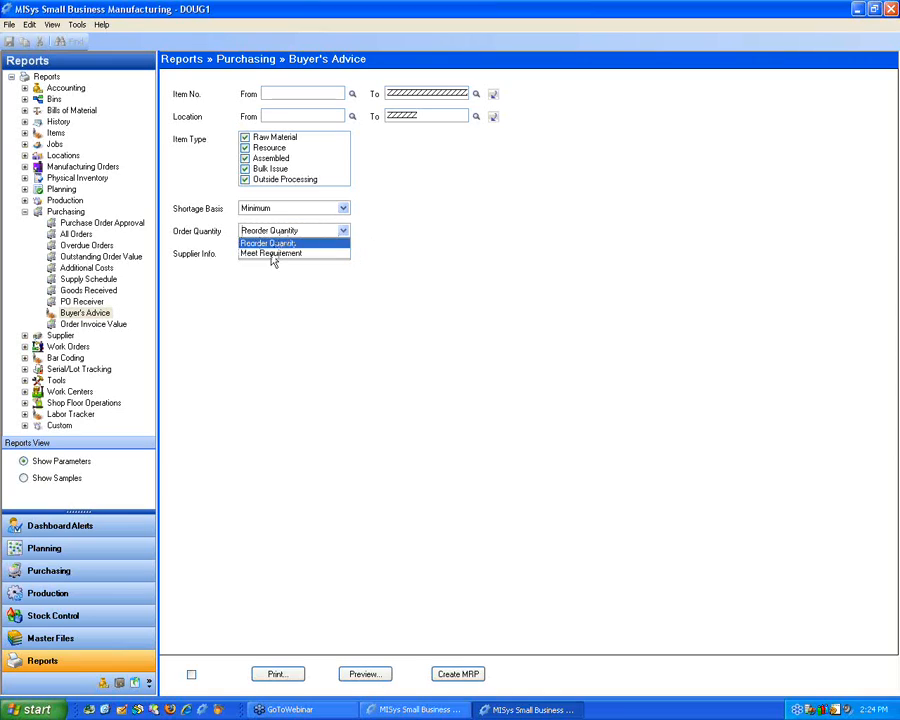
pyautogui.click(270, 252)
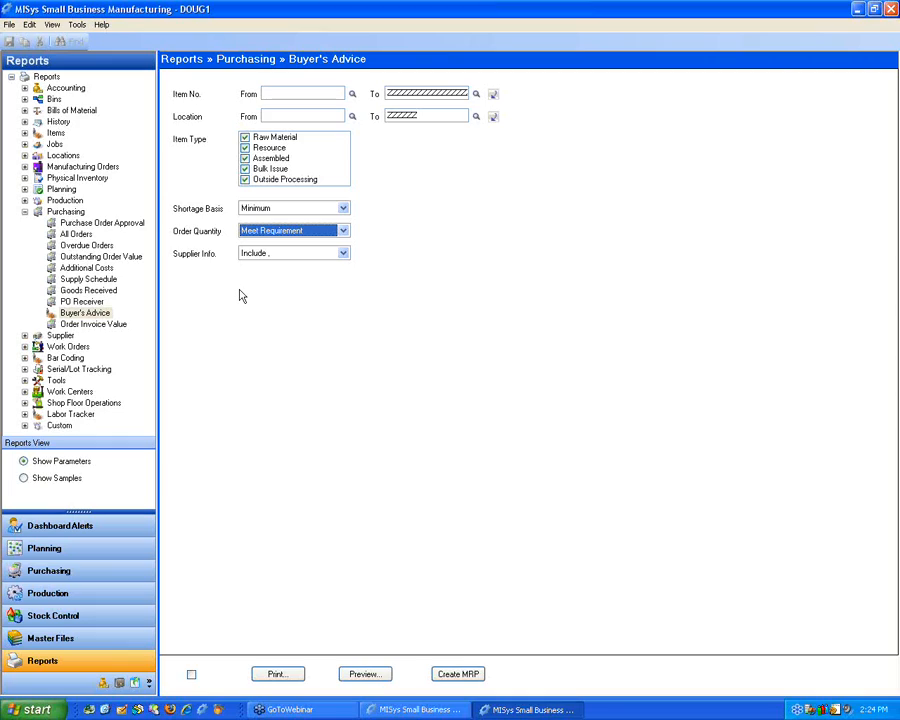
# Keep the supplier information set to Include and create an MRP from the Buyer's Advice report.
pyautogui.click(305, 253)
pyautogui.press('Up')
pyautogui.press('Return')
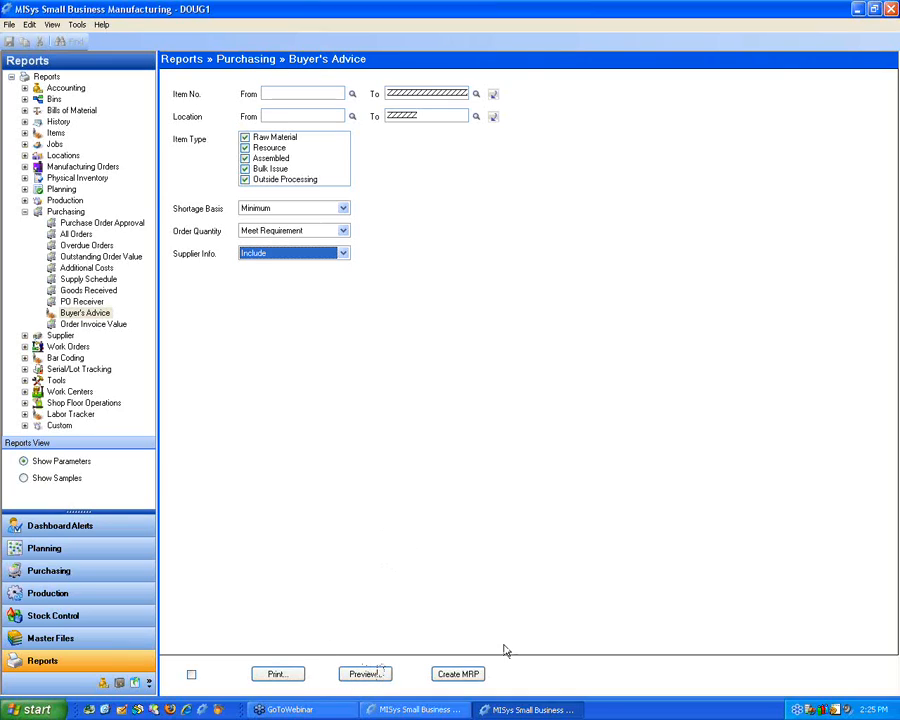
pyautogui.click(462, 678)
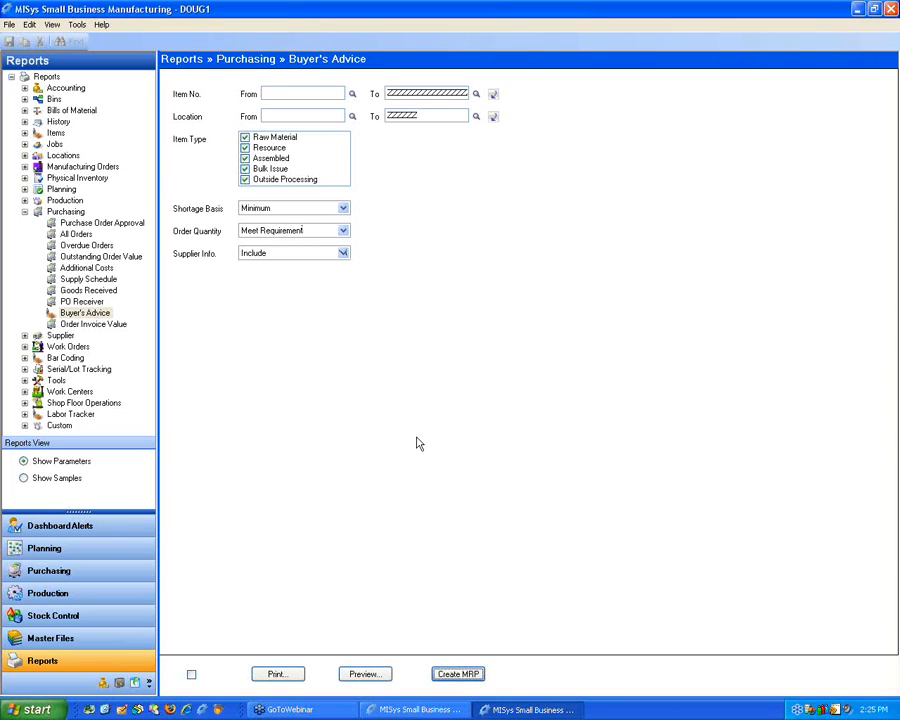
# Leave the purchasing reports and open the Buyer's Advice plan under Process MRP in Purchasing.
pyautogui.click(38, 212)
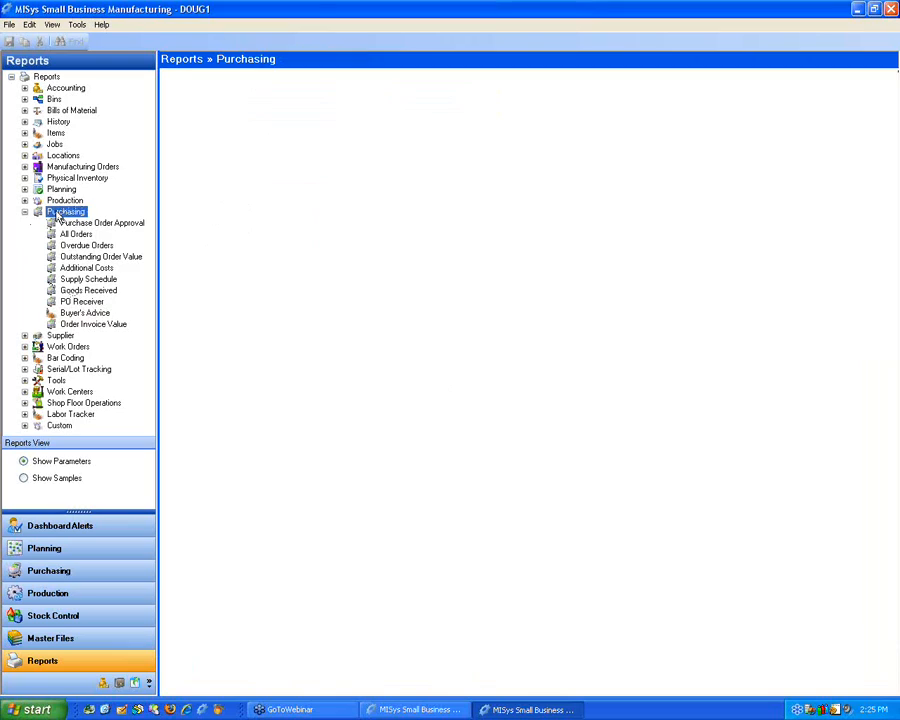
pyautogui.click(24, 212)
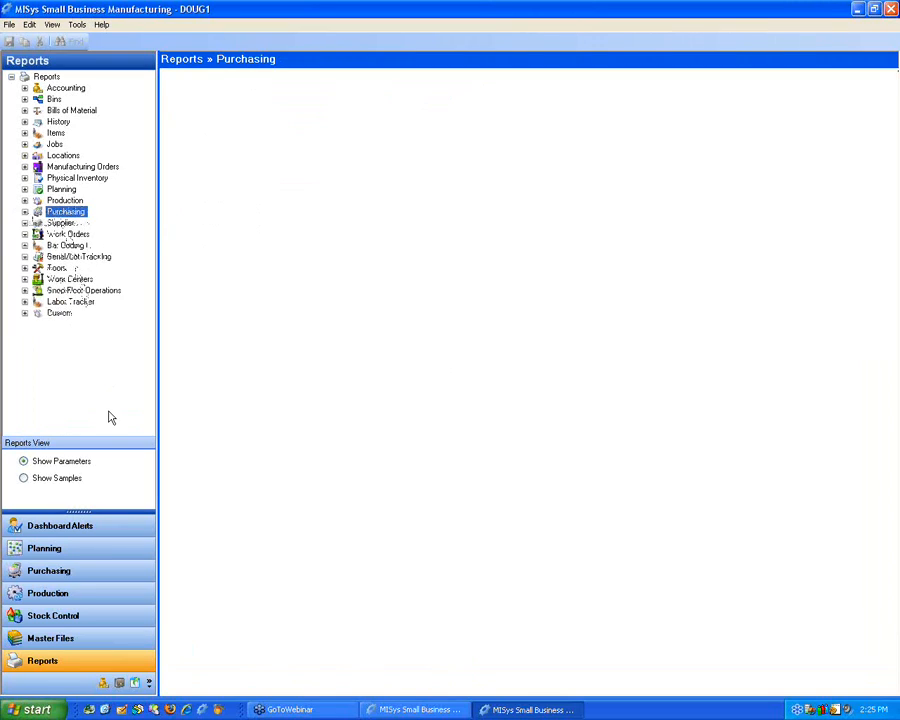
pyautogui.click(72, 572)
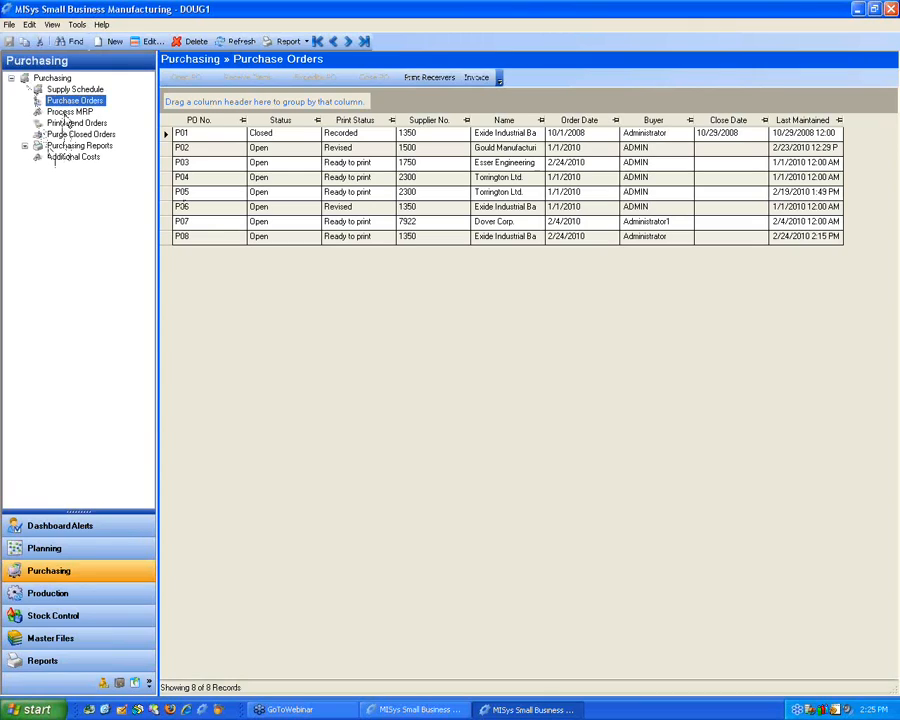
pyautogui.click(67, 112)
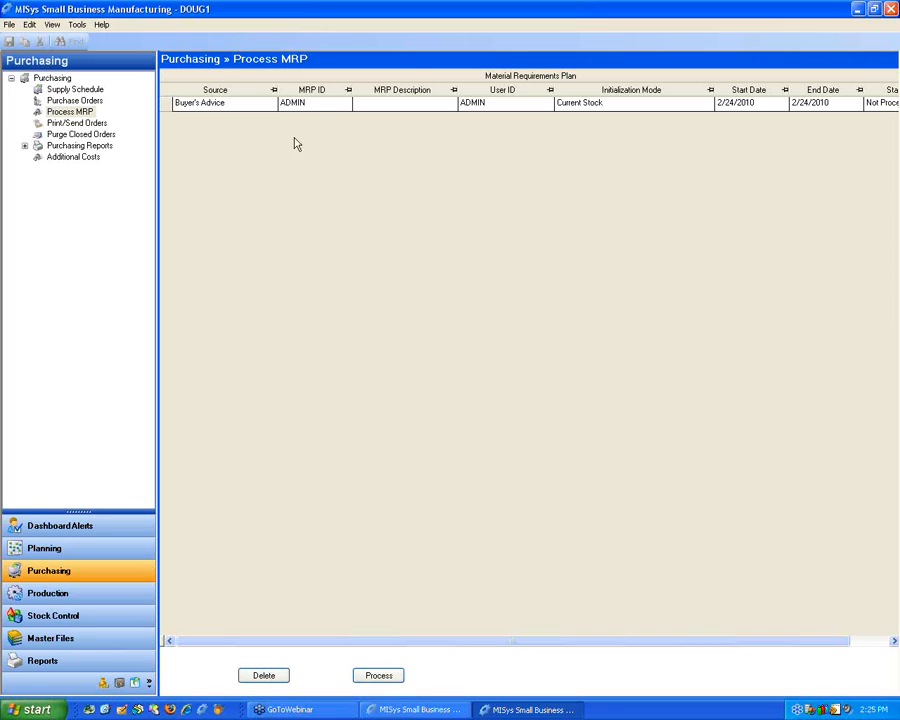
pyautogui.click(196, 103)
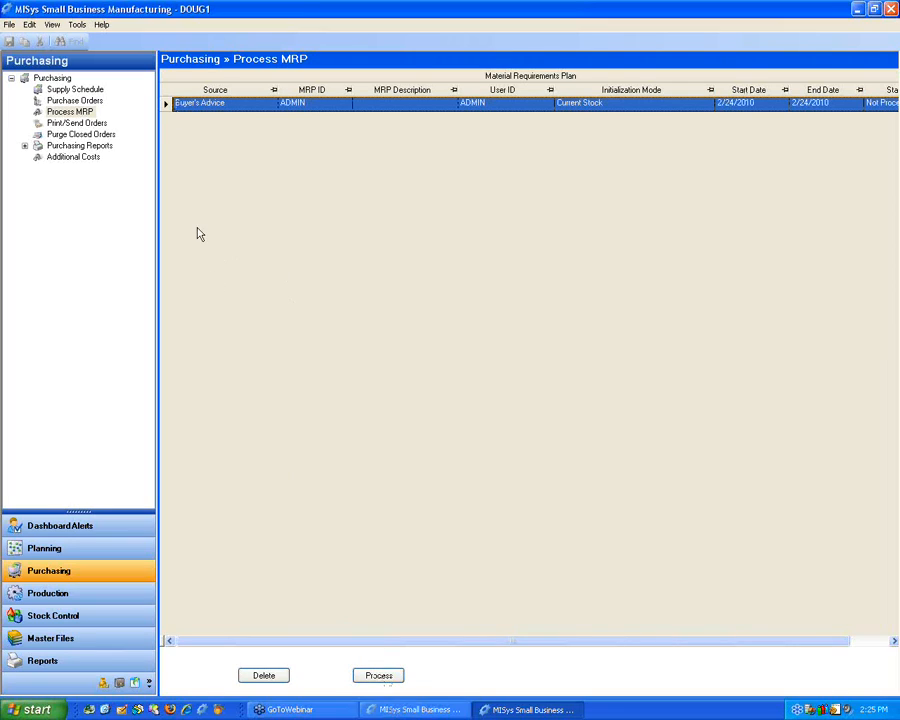
pyautogui.doubleClick(168, 110)
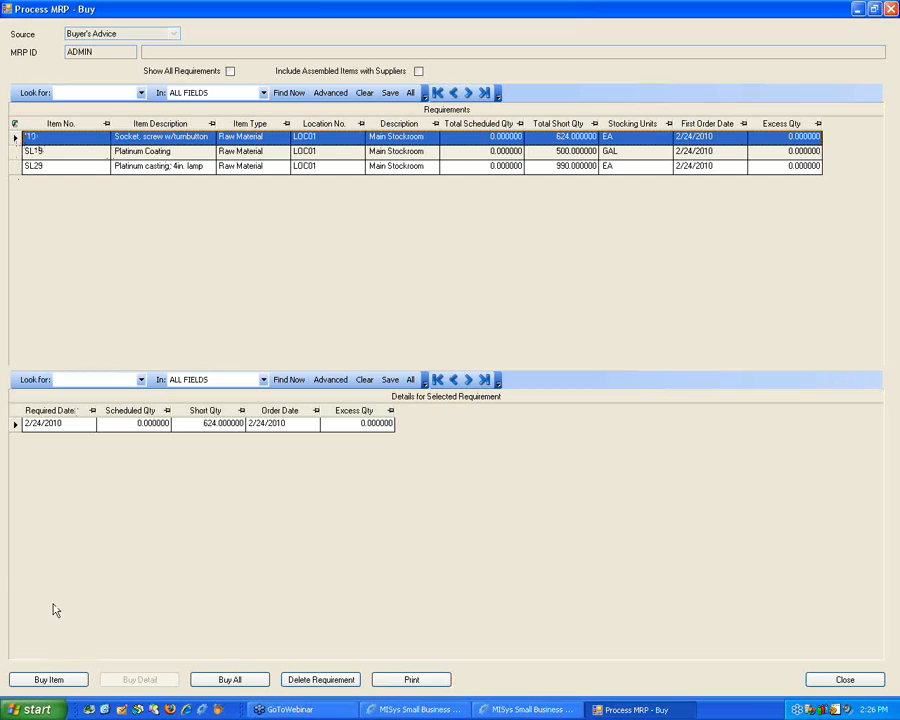
# Start buying item I10 and review its qualified suppliers and item purchase orders.
pyautogui.click(42, 680)
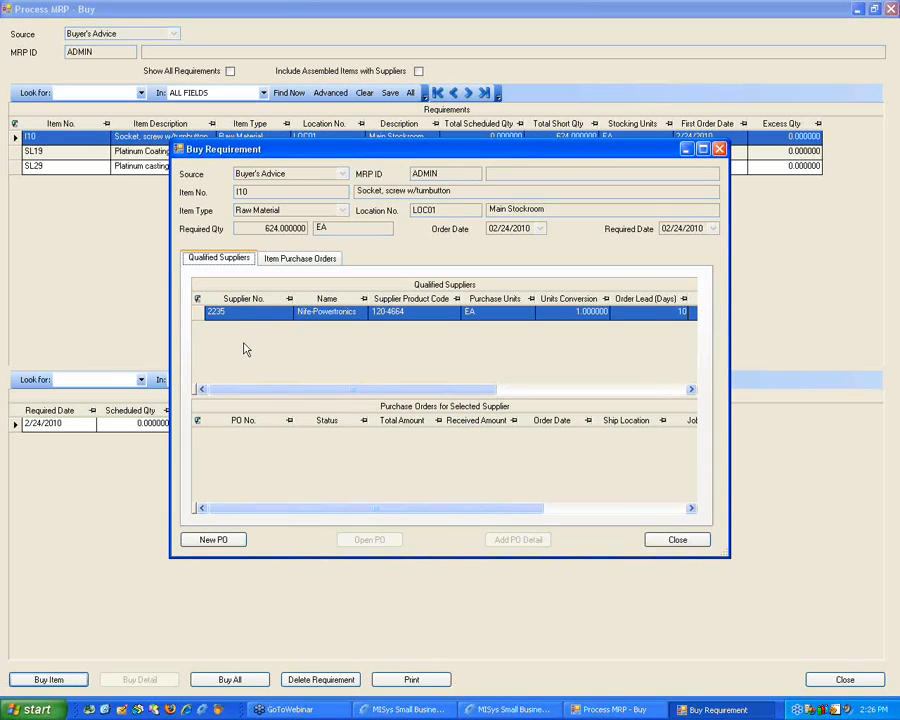
pyautogui.click(199, 312)
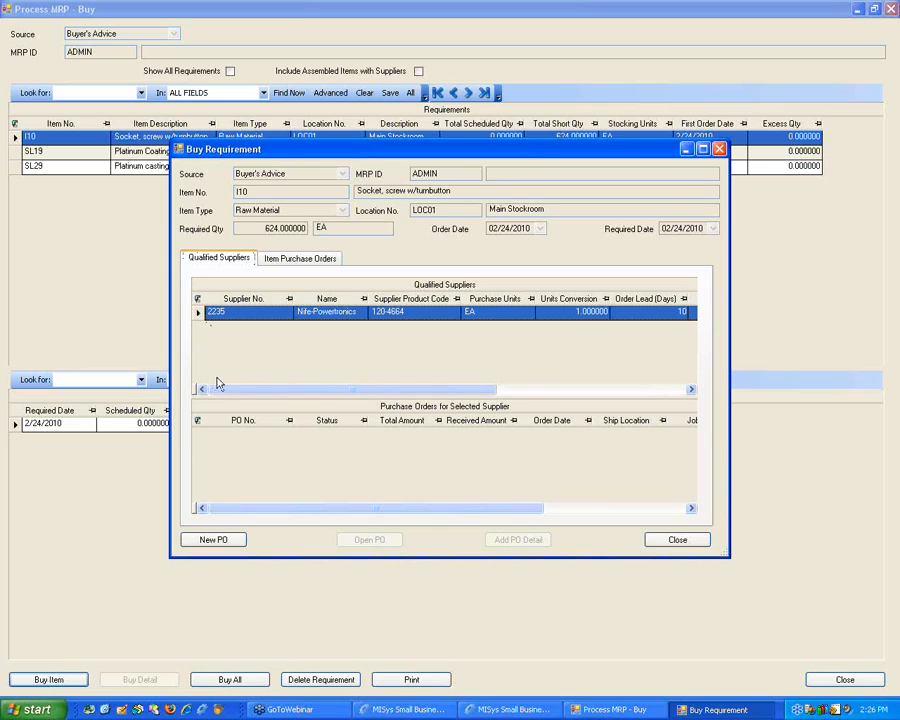
pyautogui.click(242, 314)
pyautogui.click(290, 262)
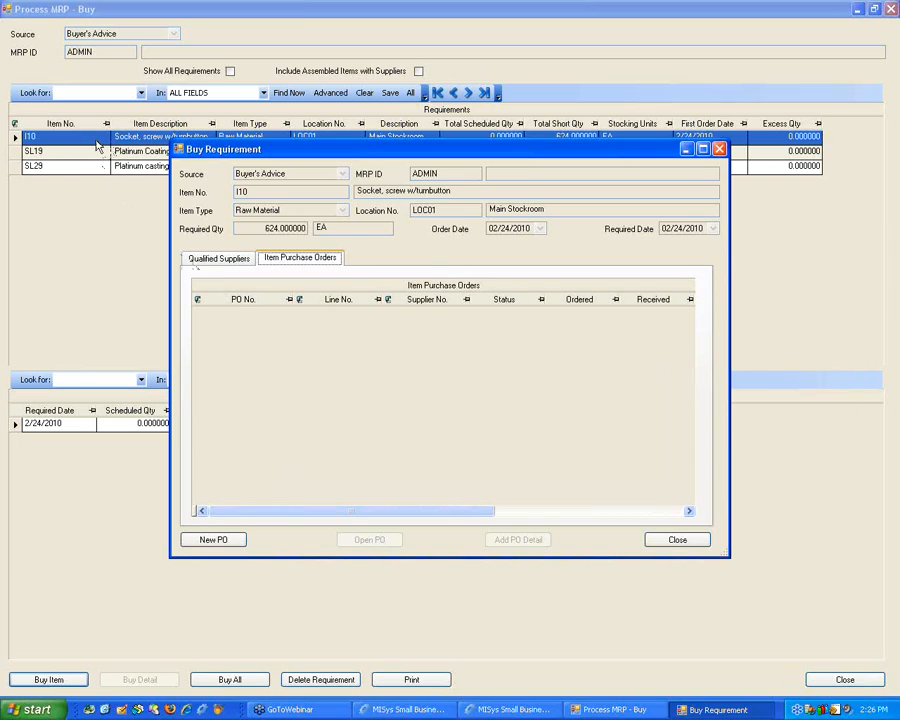
pyautogui.moveTo(563, 150); pyautogui.dragTo(562, 172)
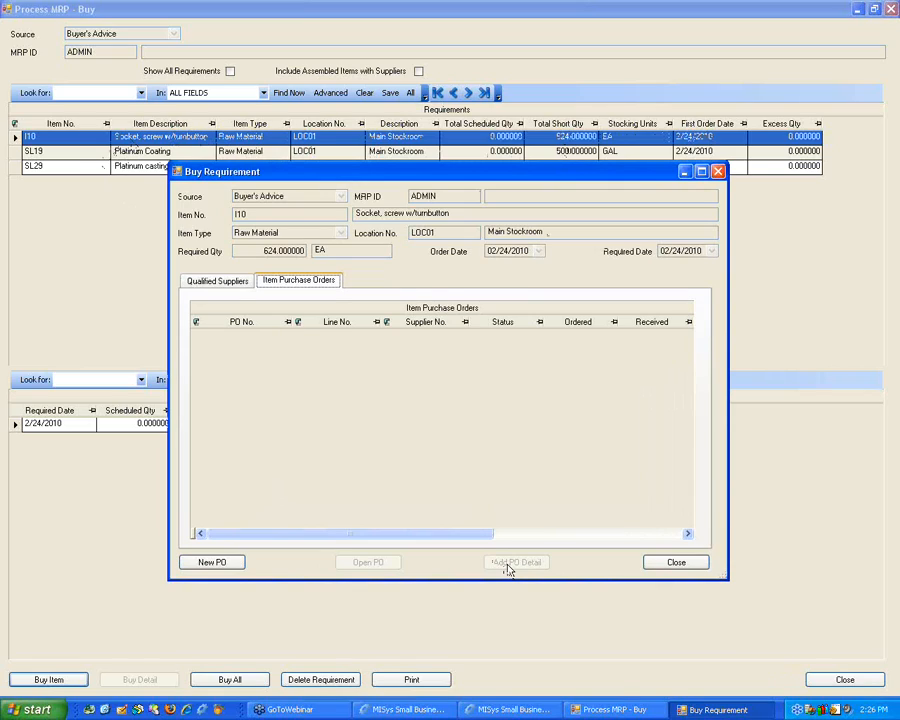
# Recheck item I10's qualified suppliers and item purchase orders, and start a new purchase order with Nife-Powertronics.
pyautogui.click(224, 283)
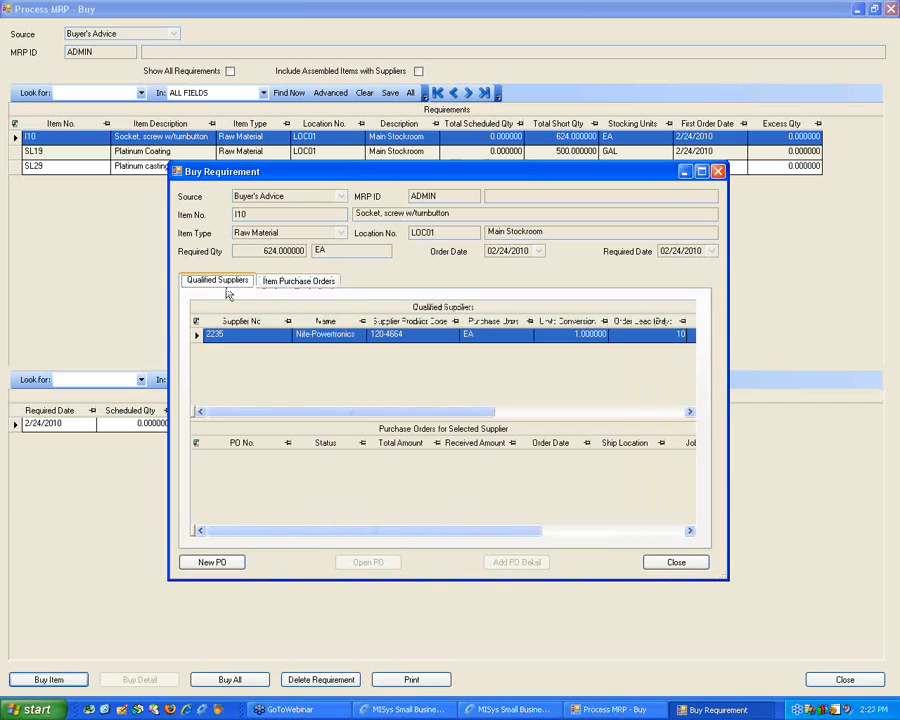
pyautogui.click(278, 284)
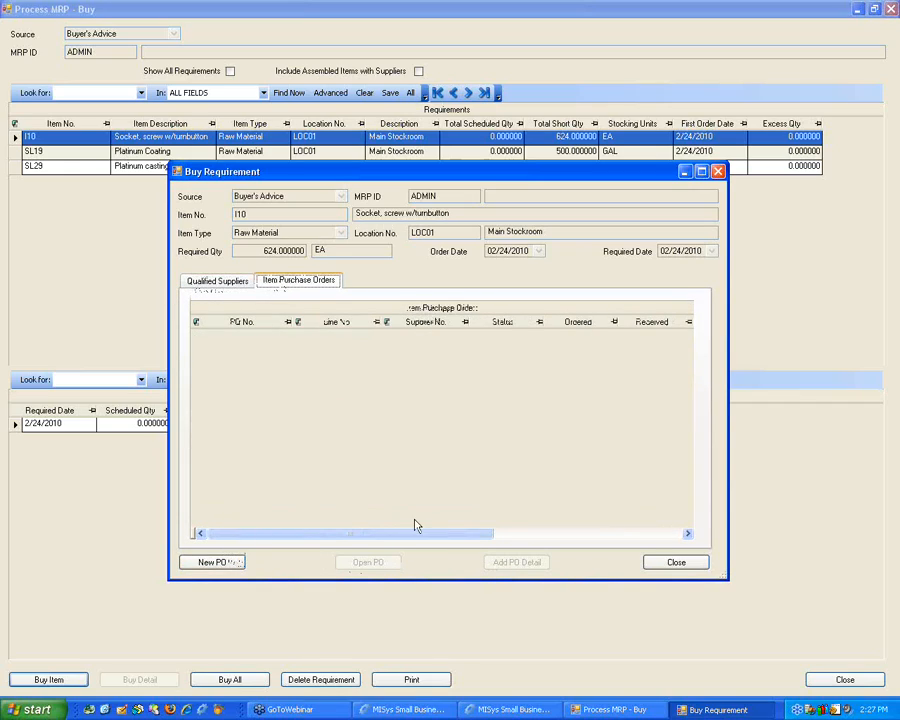
pyautogui.click(222, 281)
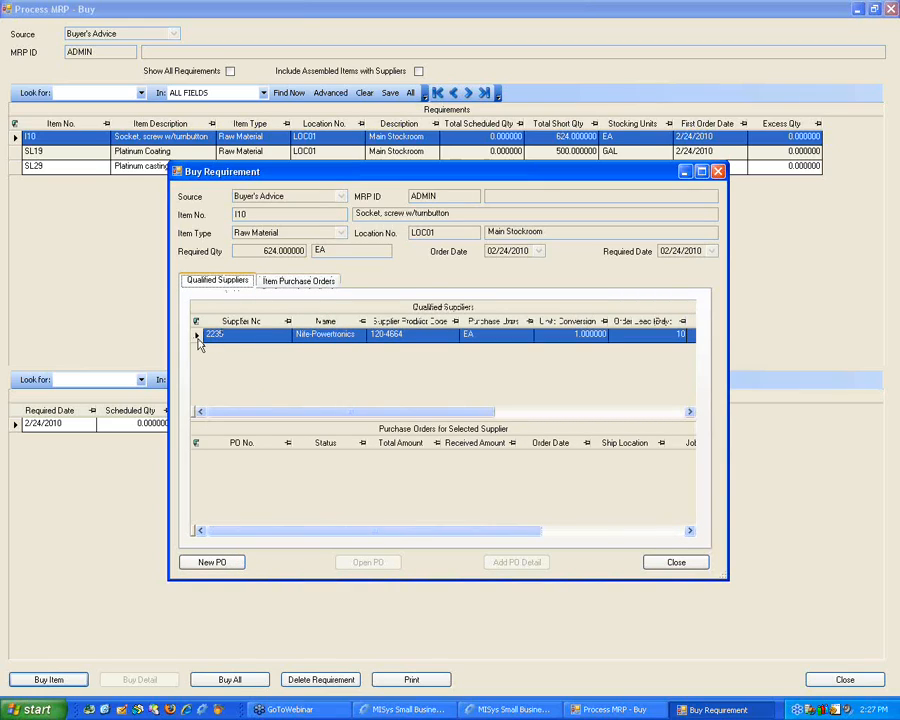
pyautogui.click(223, 560)
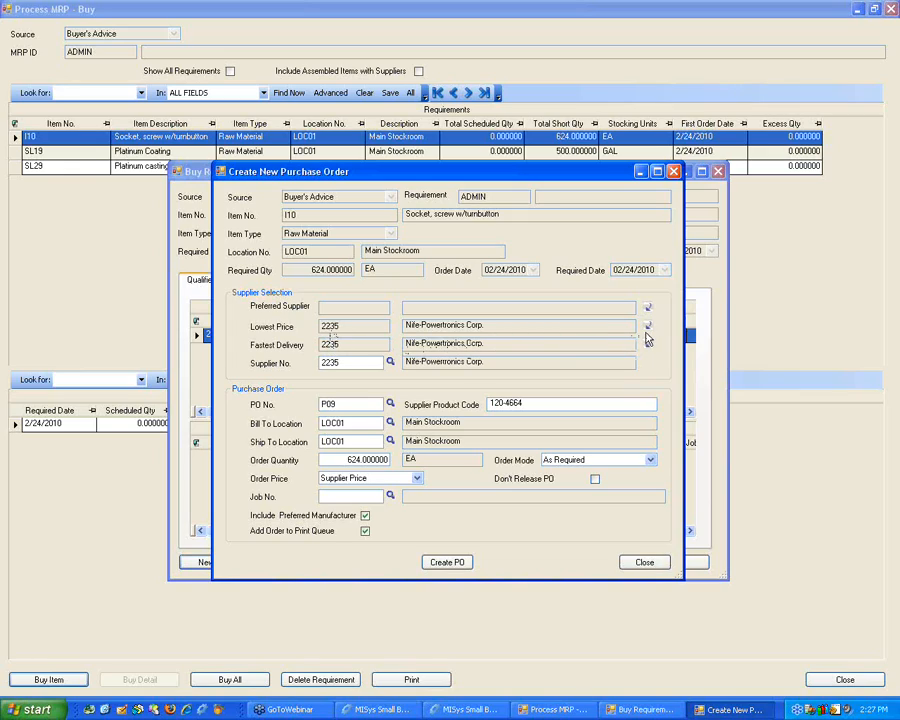
# Look through the supplier finder for alternatives and leave the new purchase order's supplier as it is.
pyautogui.click(352, 362)
pyautogui.click(391, 362)
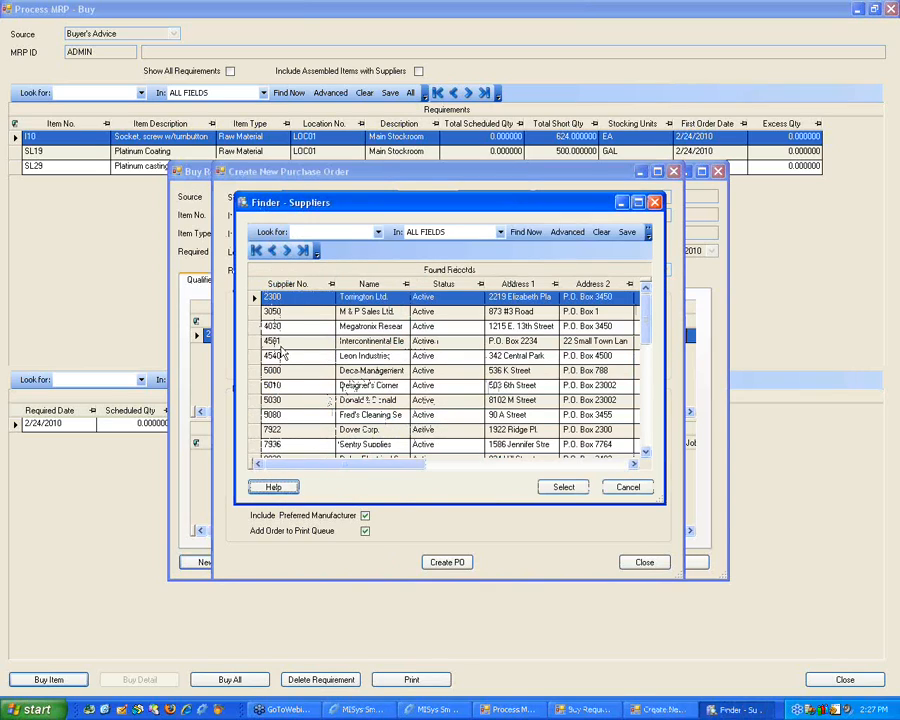
pyautogui.click(625, 487)
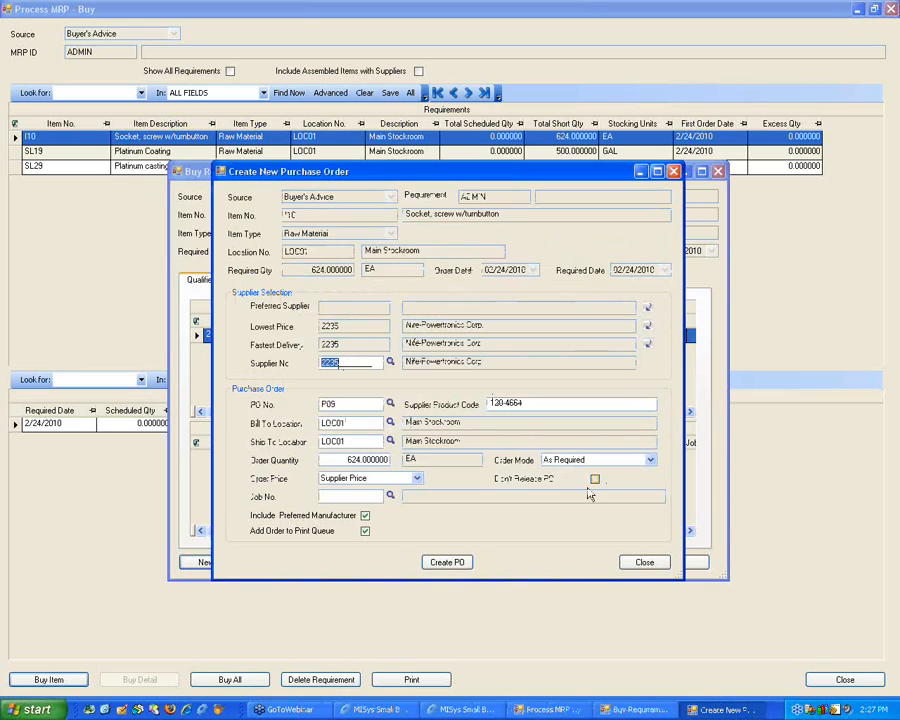
# Review the order options, keep Supplier Price and the As Required order mode, and create the purchase order for I10.
pyautogui.click(344, 457)
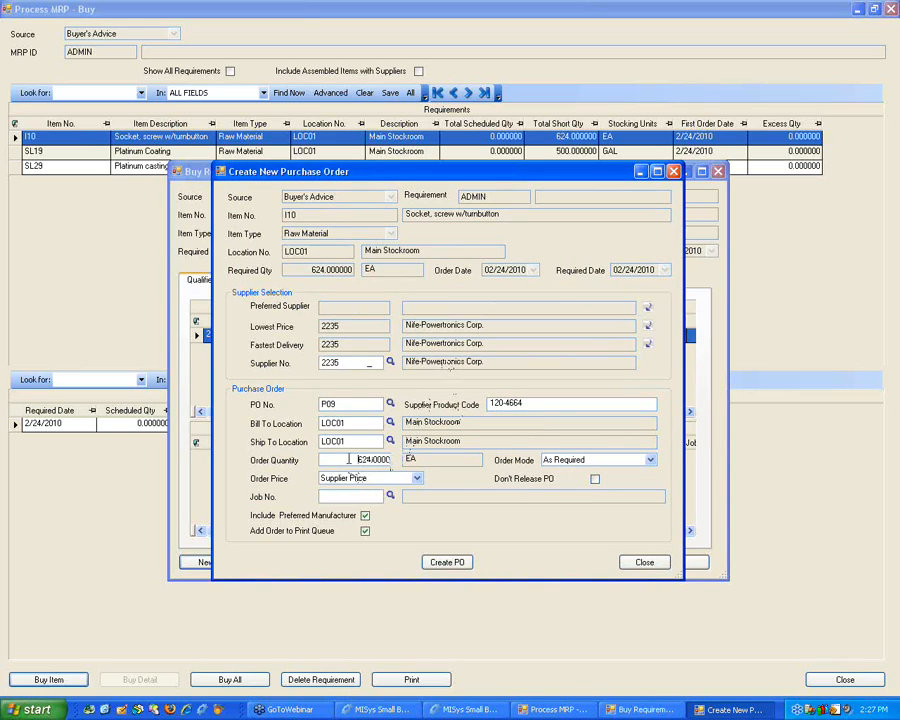
pyautogui.click(416, 478)
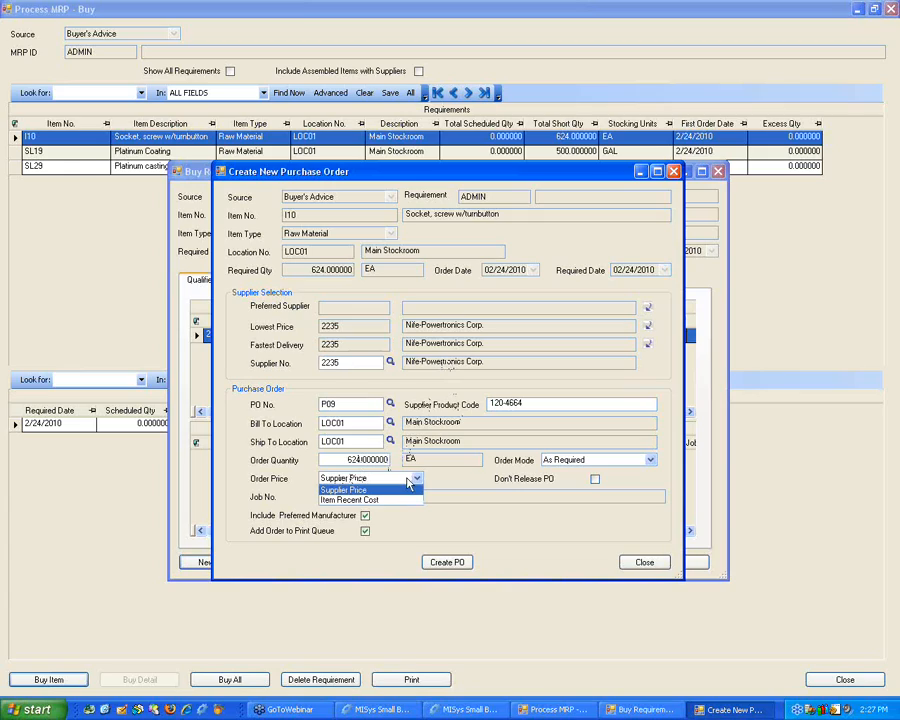
pyautogui.click(418, 479)
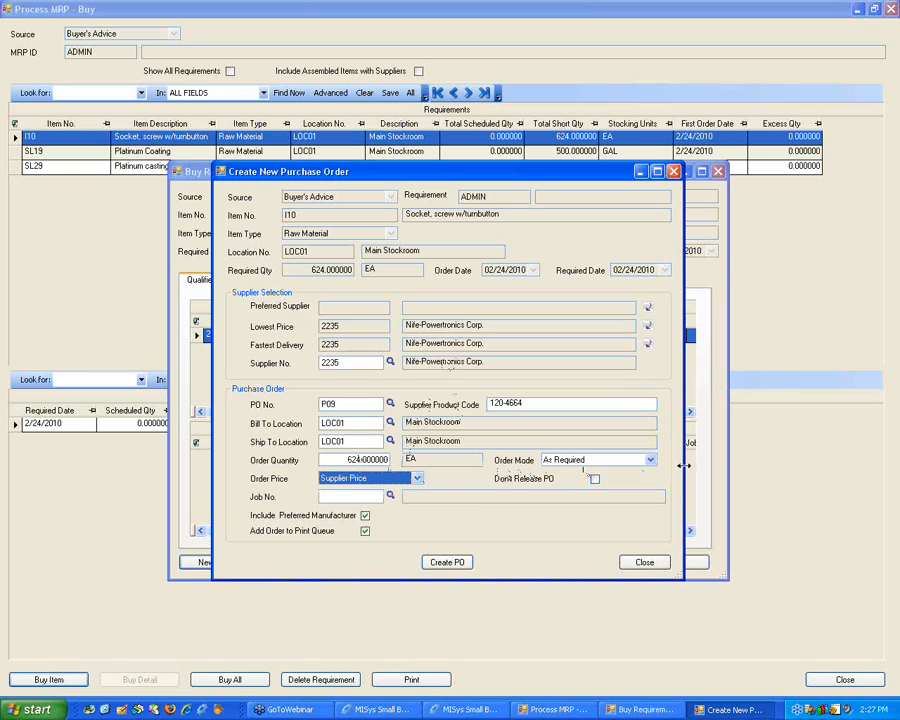
pyautogui.click(650, 460)
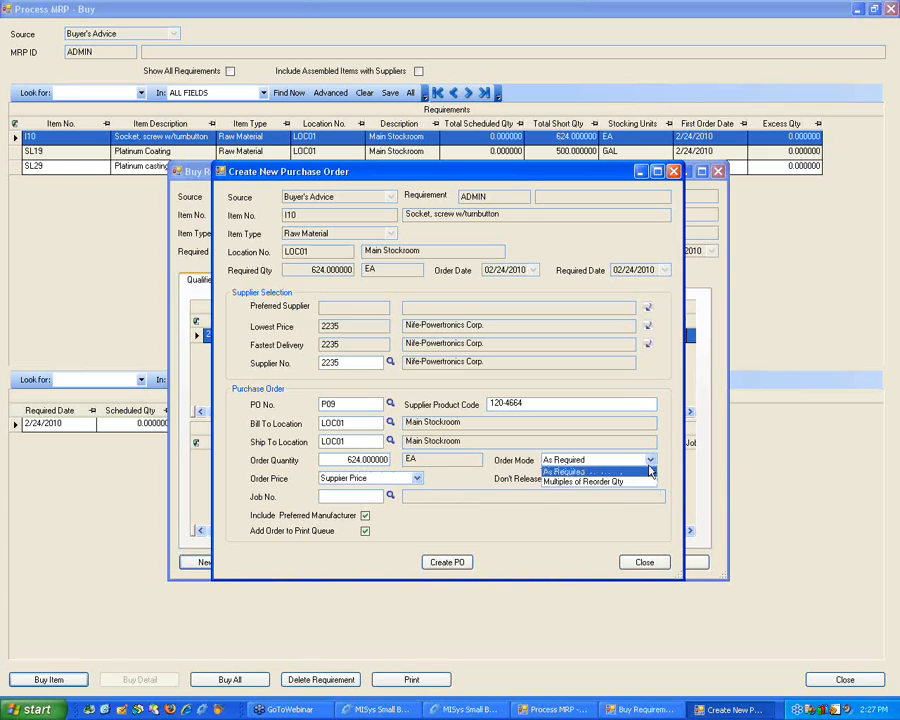
pyautogui.click(565, 471)
pyautogui.click(417, 479)
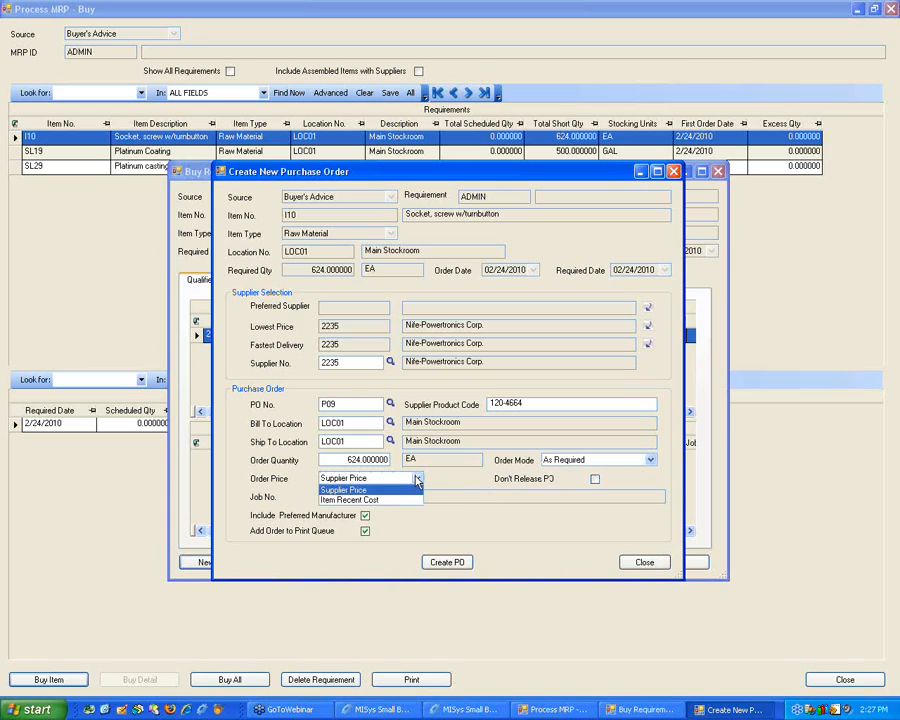
pyautogui.click(417, 479)
pyautogui.click(450, 562)
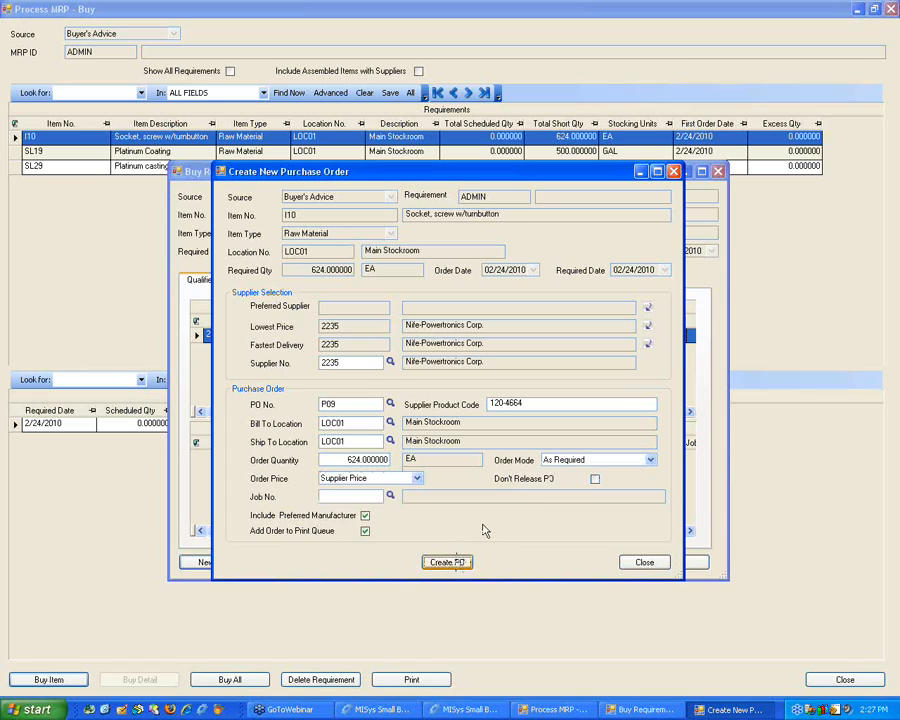
pyautogui.click(389, 380)
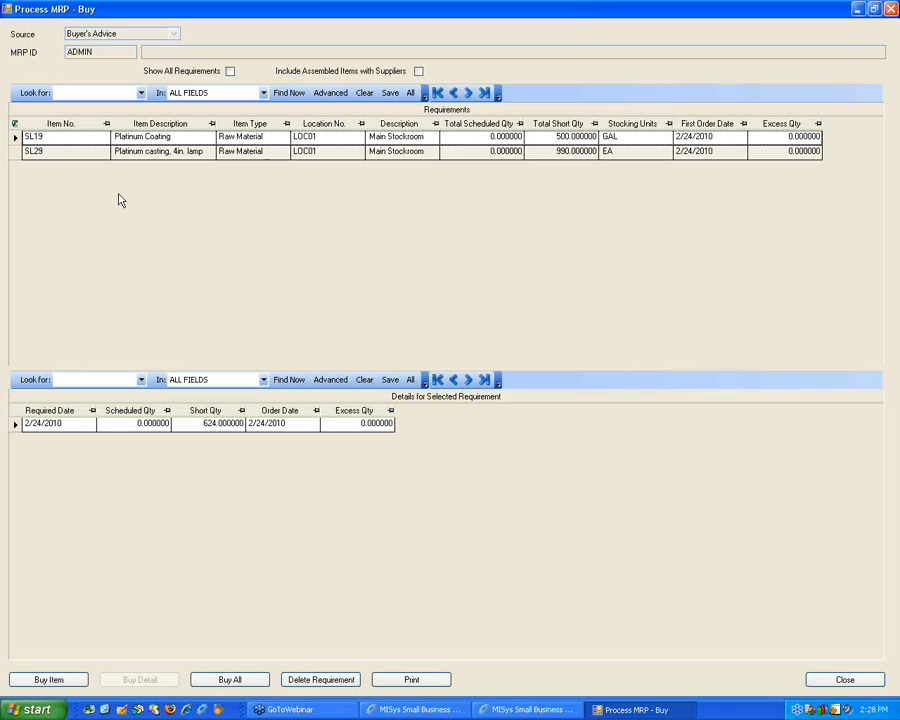
# View the requirement details for item SL19 and close the Buyer's Advice purchase processing.
pyautogui.click(22, 136)
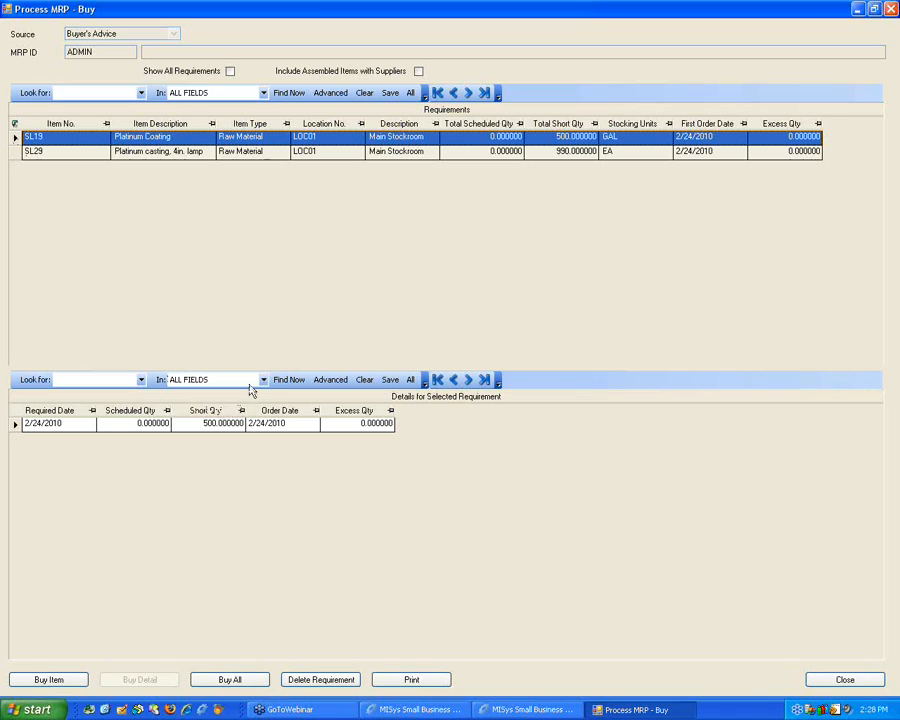
pyautogui.doubleClick(725, 8)
pyautogui.click(720, 149)
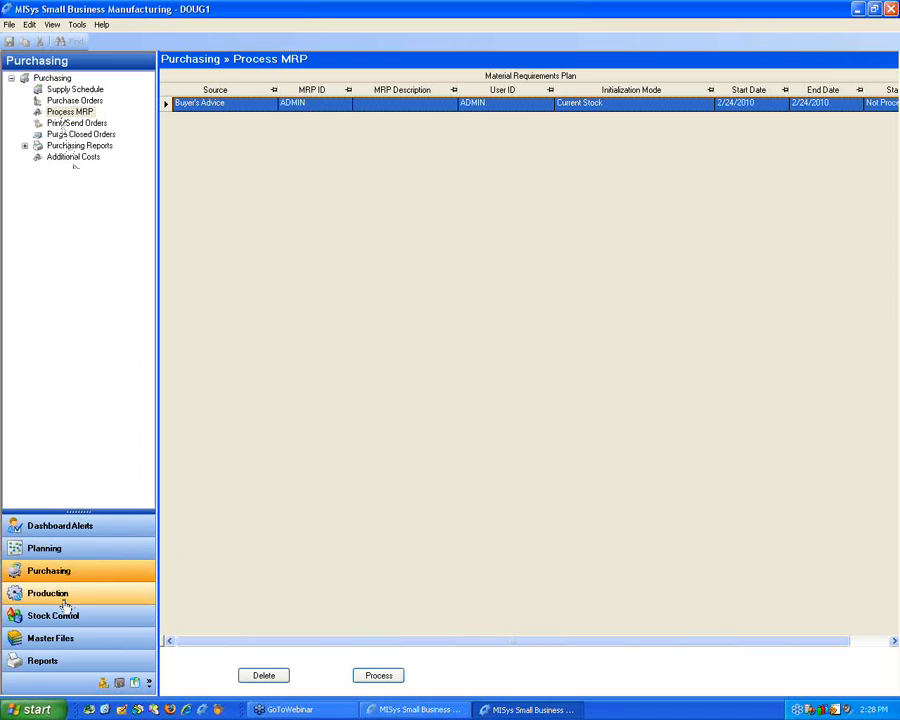
# Go to Planning, look over the Stock Check item transfers and open Assemble/Disassemble WIP under Assembly Transfers.
pyautogui.click(70, 553)
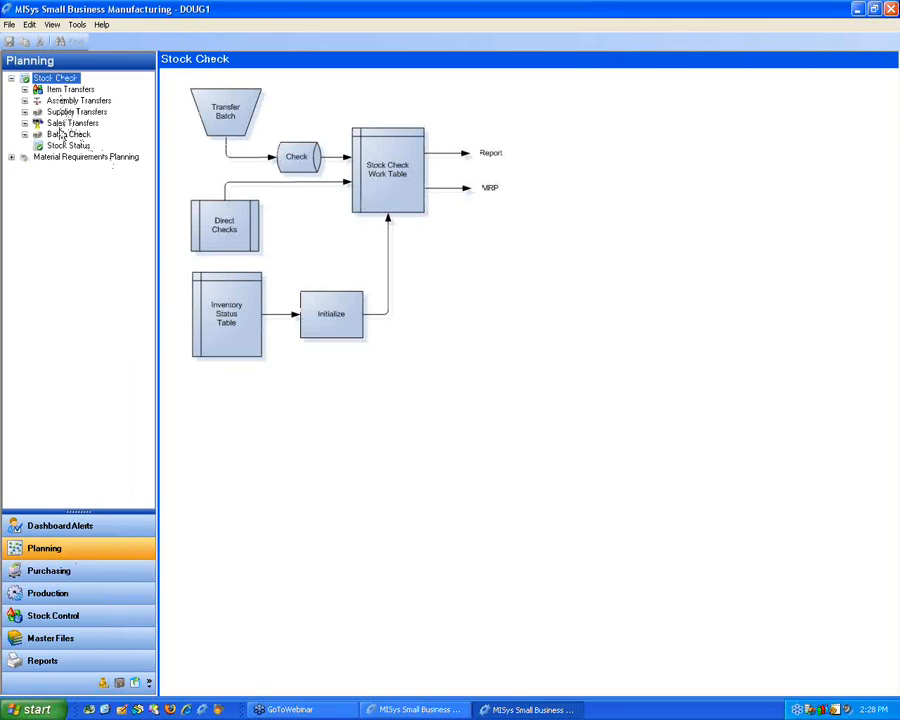
pyautogui.click(64, 90)
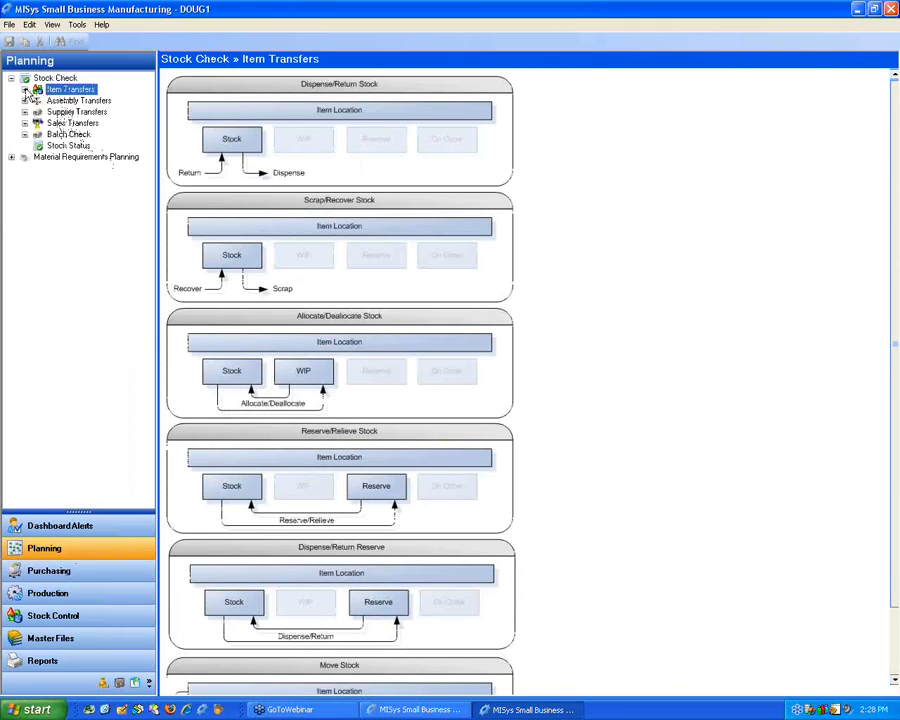
pyautogui.click(25, 90)
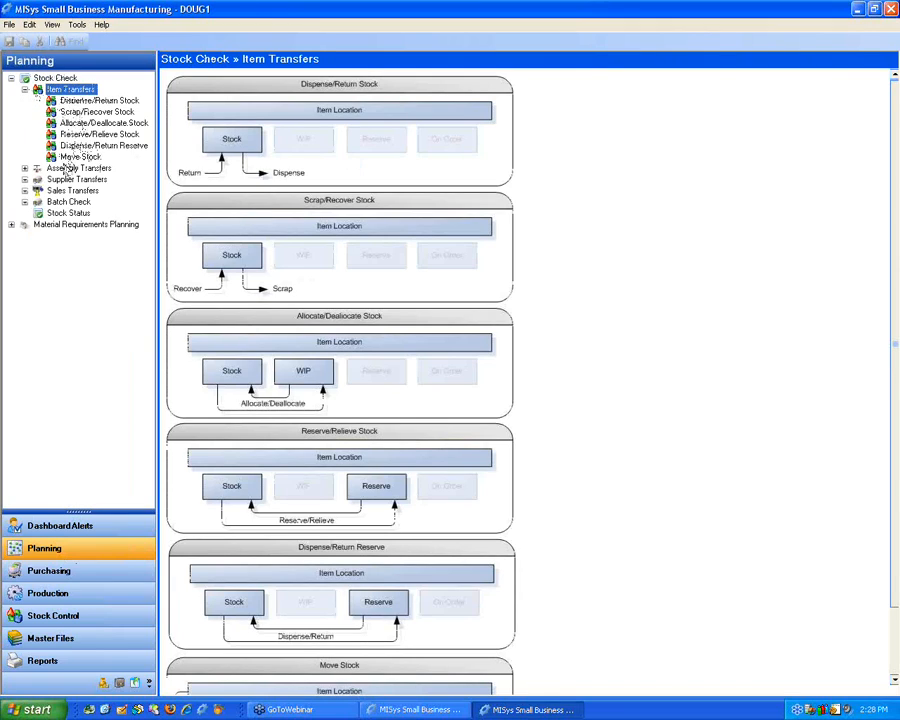
pyautogui.click(25, 90)
pyautogui.click(78, 101)
pyautogui.click(25, 101)
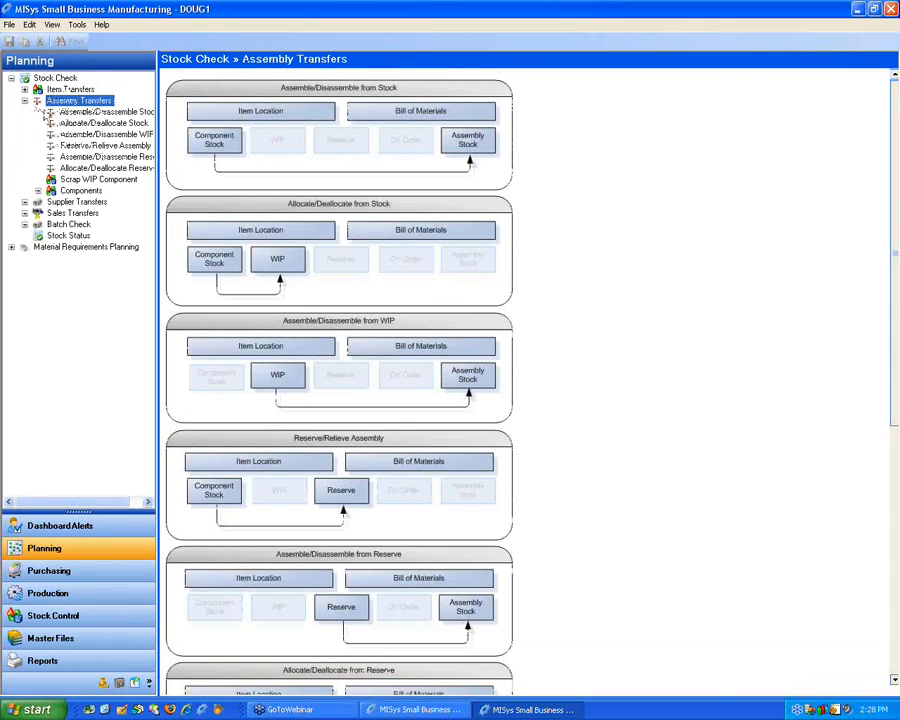
pyautogui.click(116, 134)
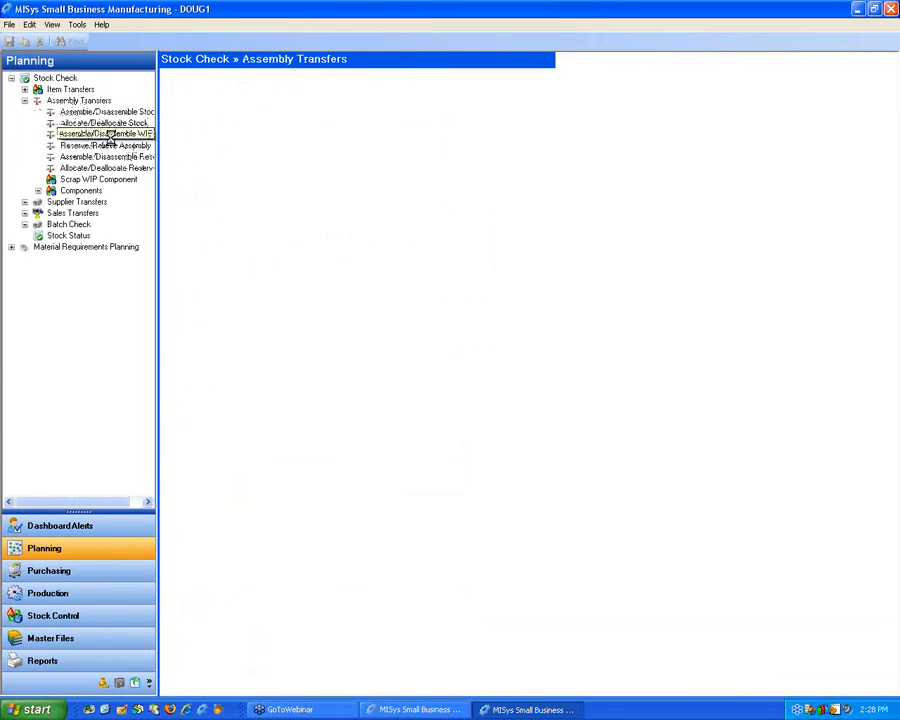
# Set the stock check to item I56 at location LOC01 with a quantity of 10,000.
pyautogui.click(273, 96)
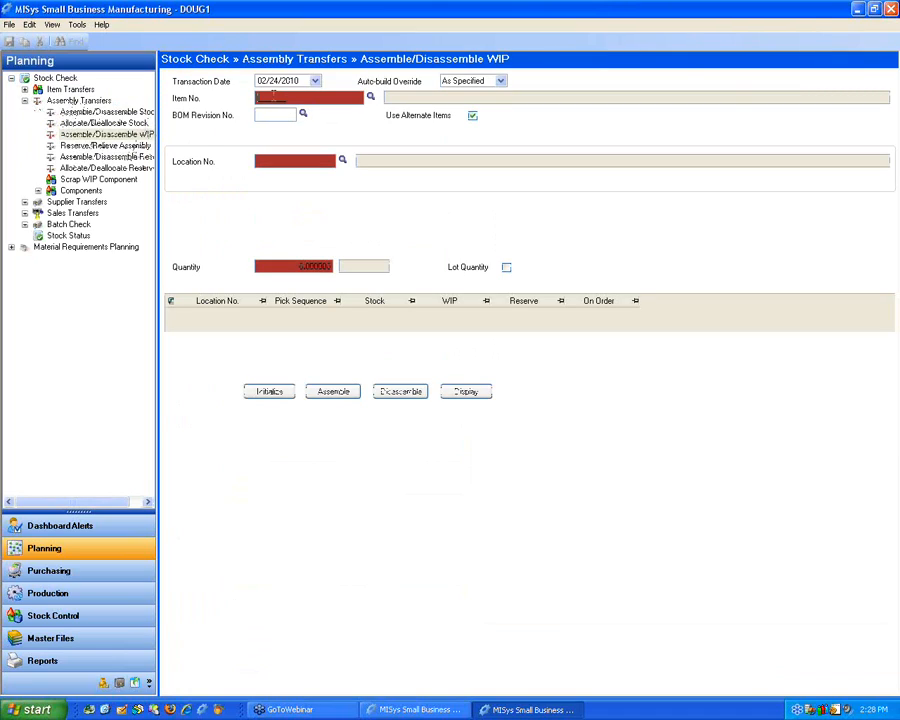
pyautogui.write('156')
pyautogui.press('Tab')
pyautogui.click(282, 162)
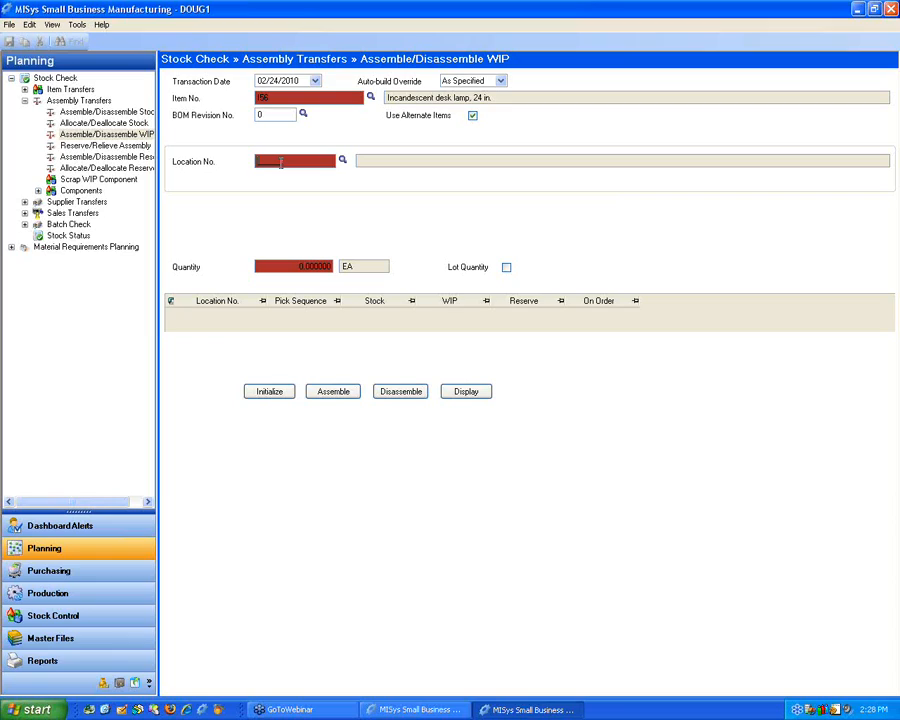
pyautogui.write('LOC01')
pyautogui.press('Tab')
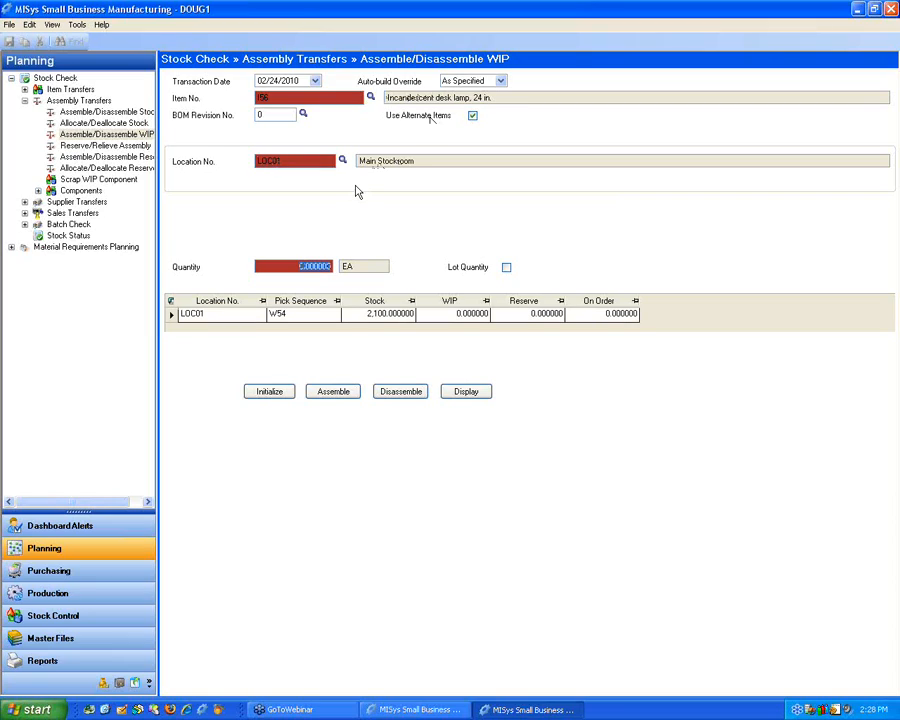
pyautogui.write('10')
# Initialize the stock check and run the assemble check for item I56.
pyautogui.click(265, 393)
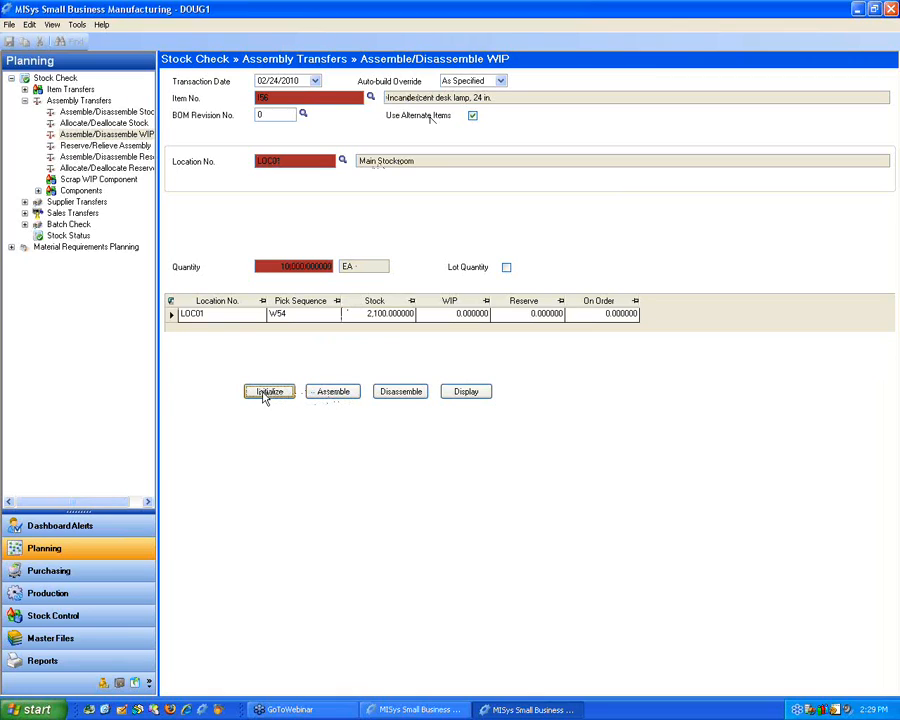
pyautogui.click(390, 385)
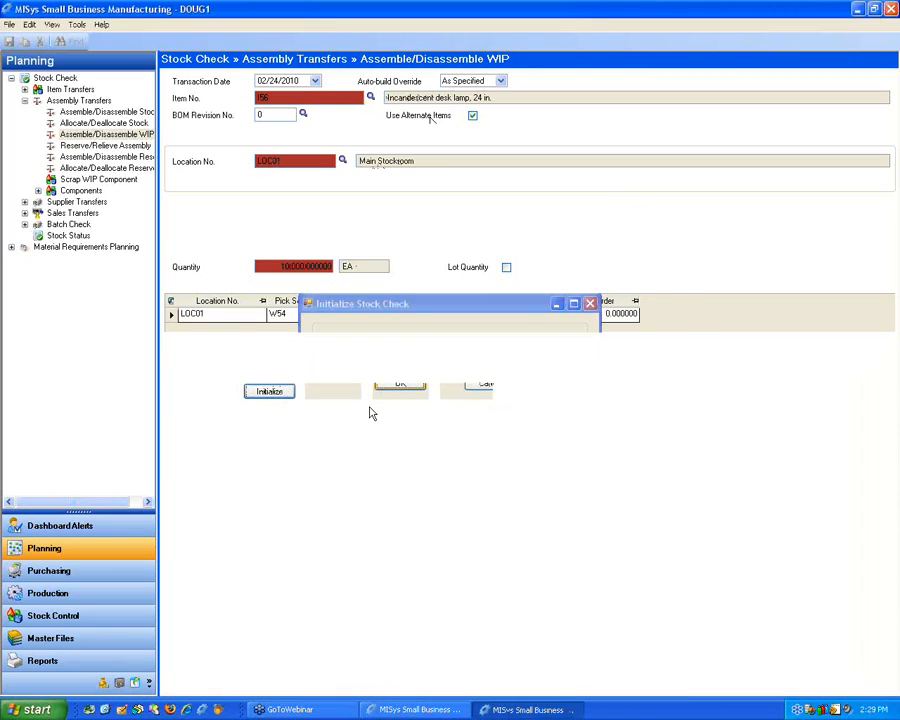
pyautogui.click(335, 392)
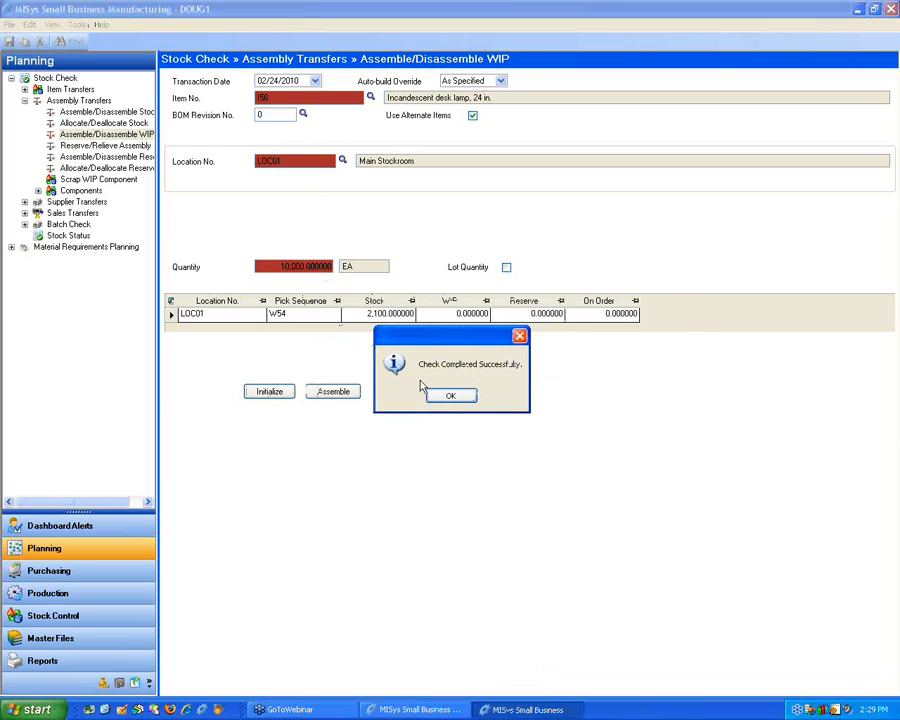
pyautogui.click(451, 397)
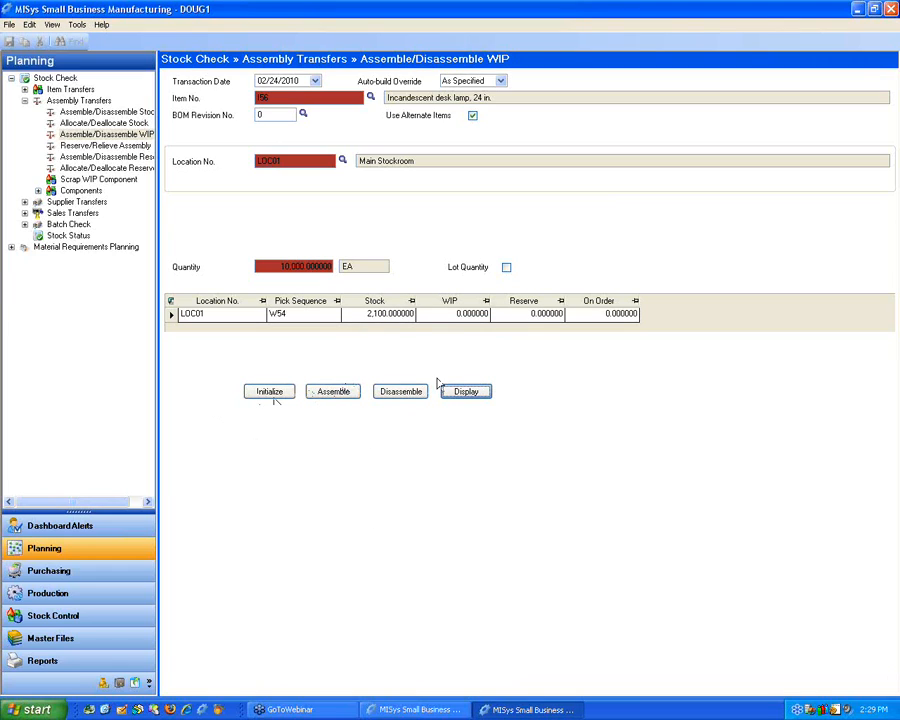
# Display the stock status, create an MRP from it and choose to create purchase orders right away.
pyautogui.click(474, 396)
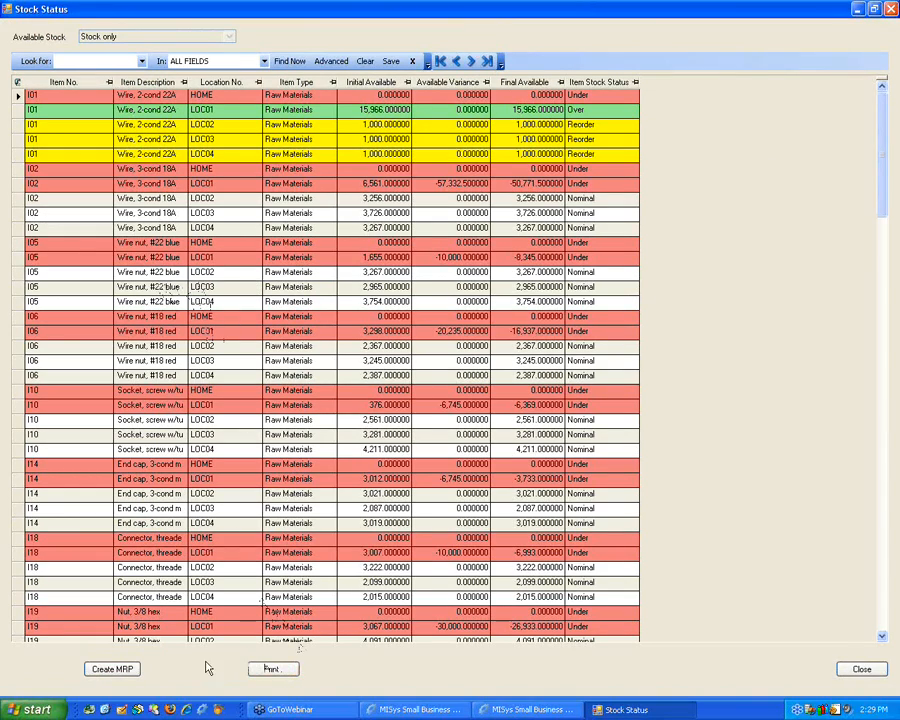
pyautogui.click(116, 672)
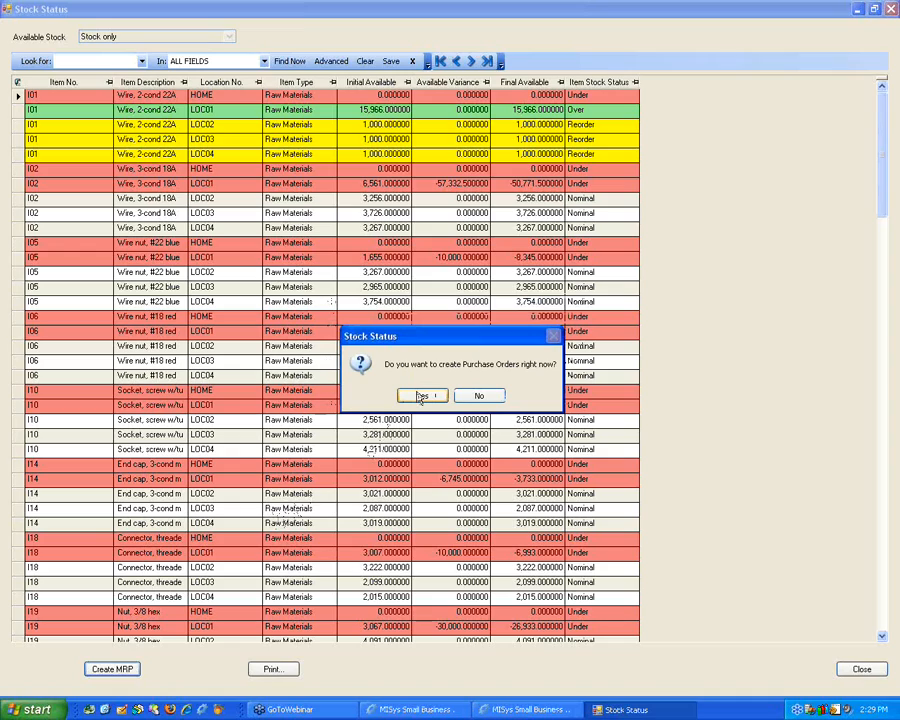
pyautogui.click(423, 395)
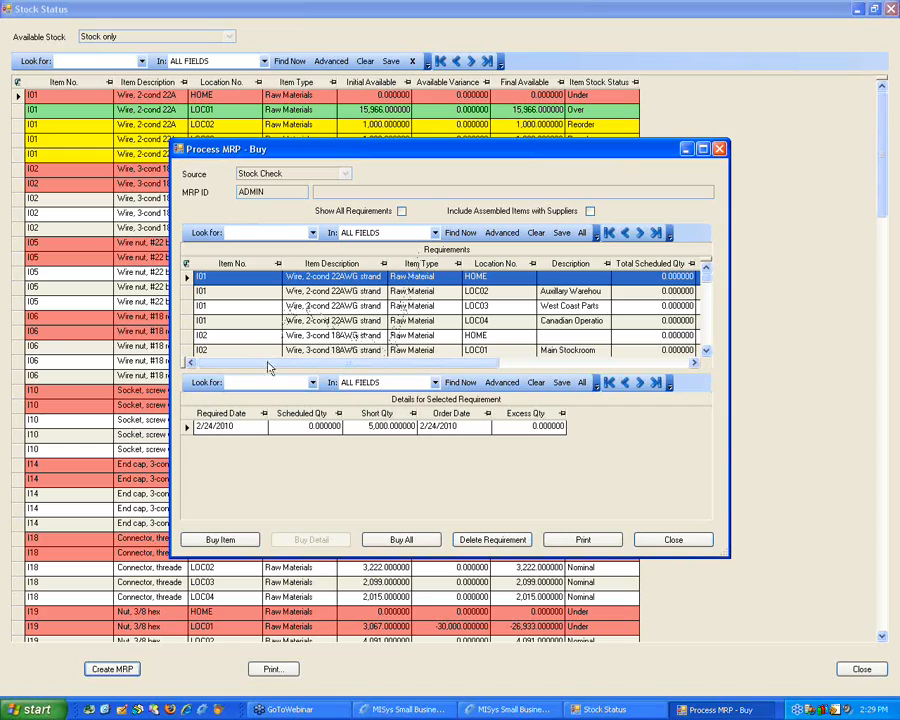
# Start buying item I01 for location HOME and review its qualified suppliers and item purchase orders.
pyautogui.click(218, 541)
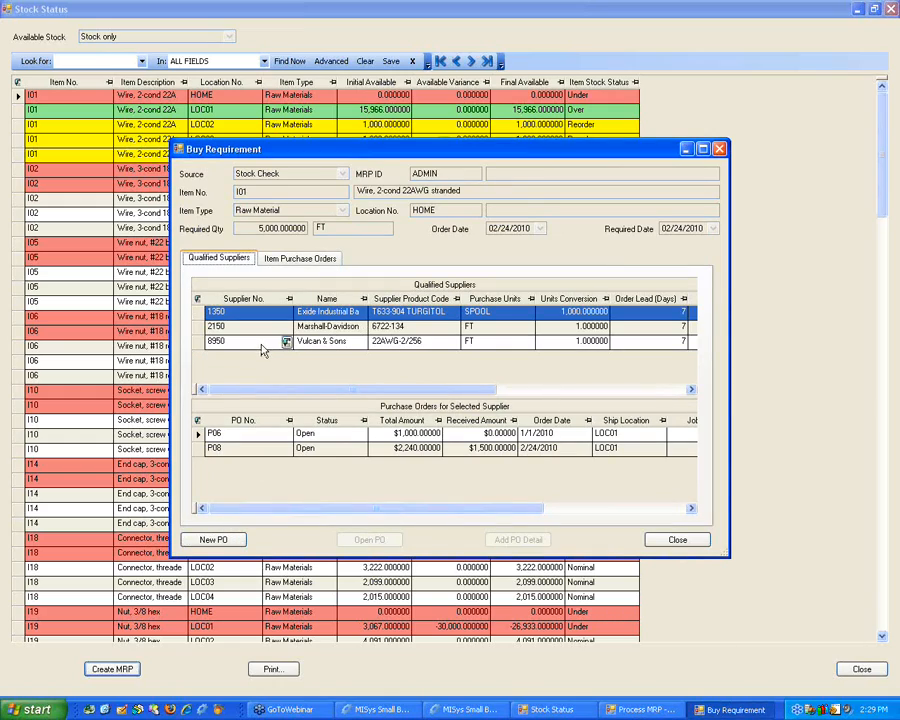
pyautogui.click(200, 328)
pyautogui.click(198, 342)
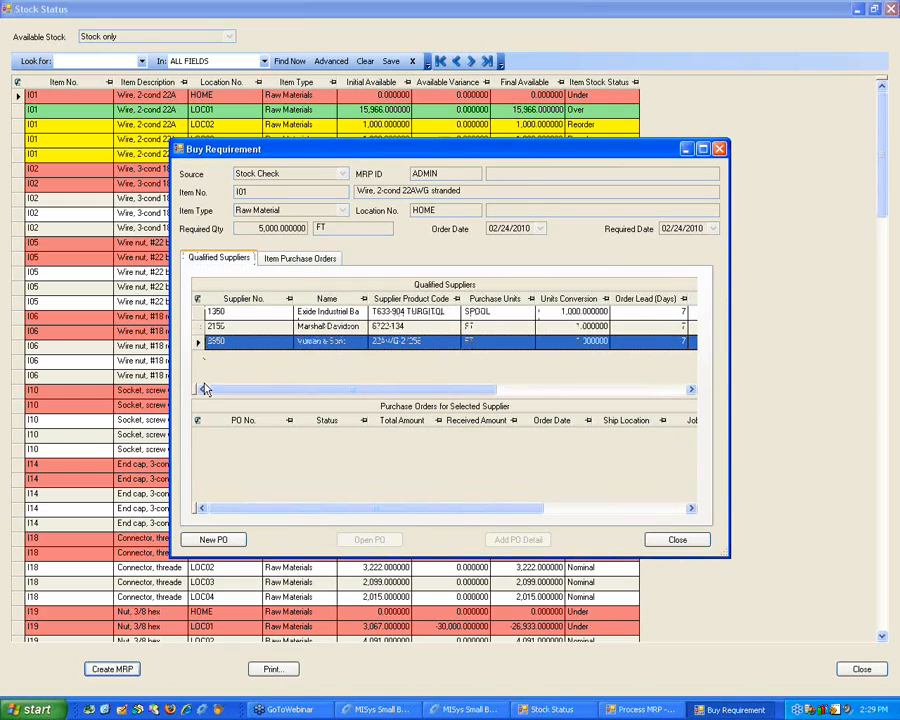
pyautogui.click(305, 258)
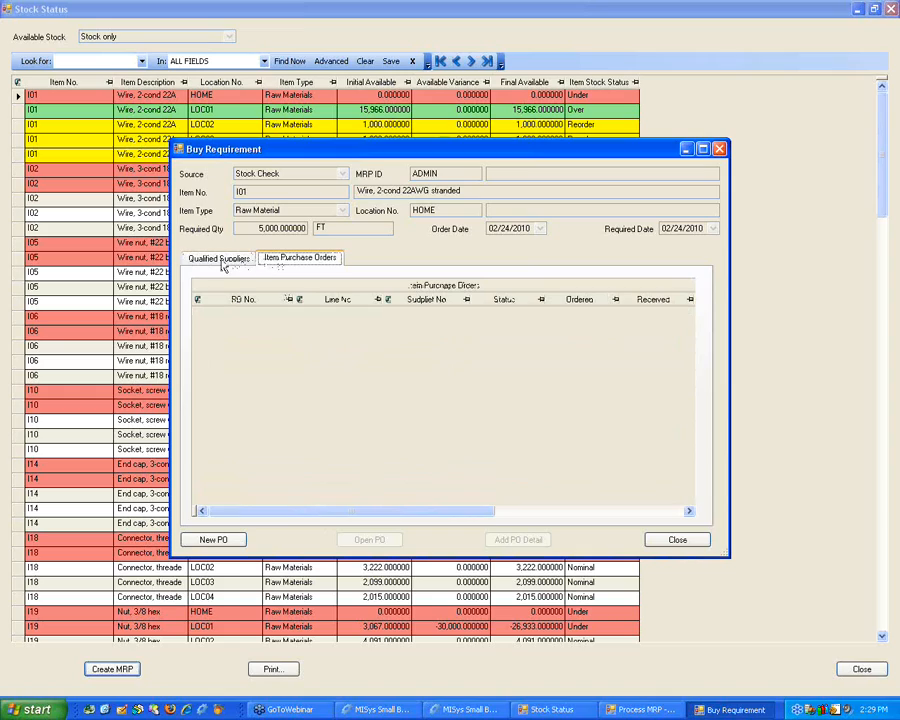
# Create a purchase order for item I01 at HOME from fastest-delivery supplier Exide Industrial Batteries, and leave MRP buying without creating production orders.
pyautogui.click(222, 262)
pyautogui.click(203, 327)
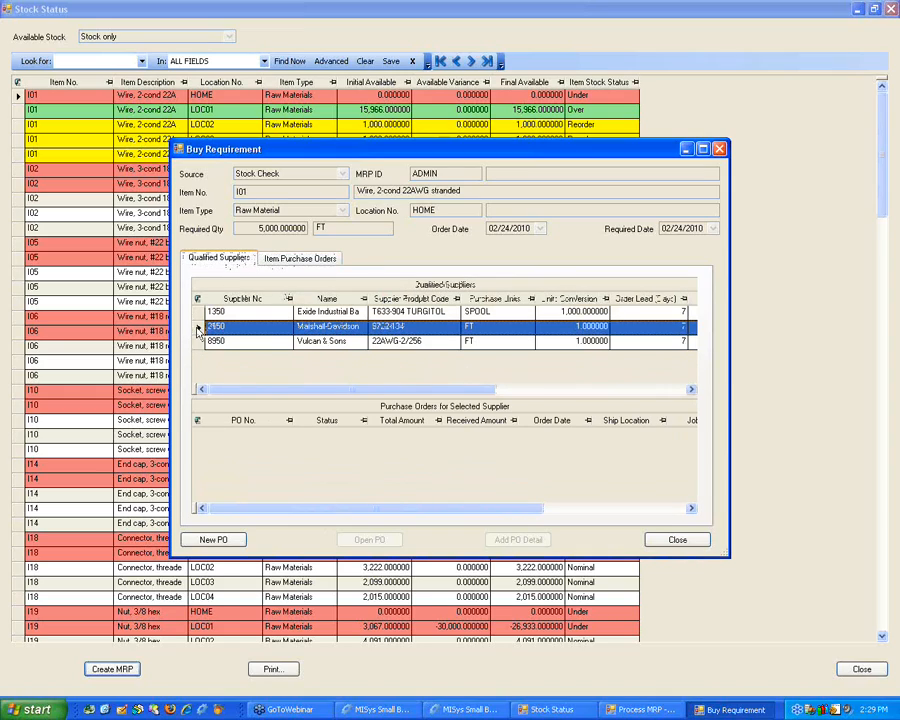
pyautogui.click(213, 544)
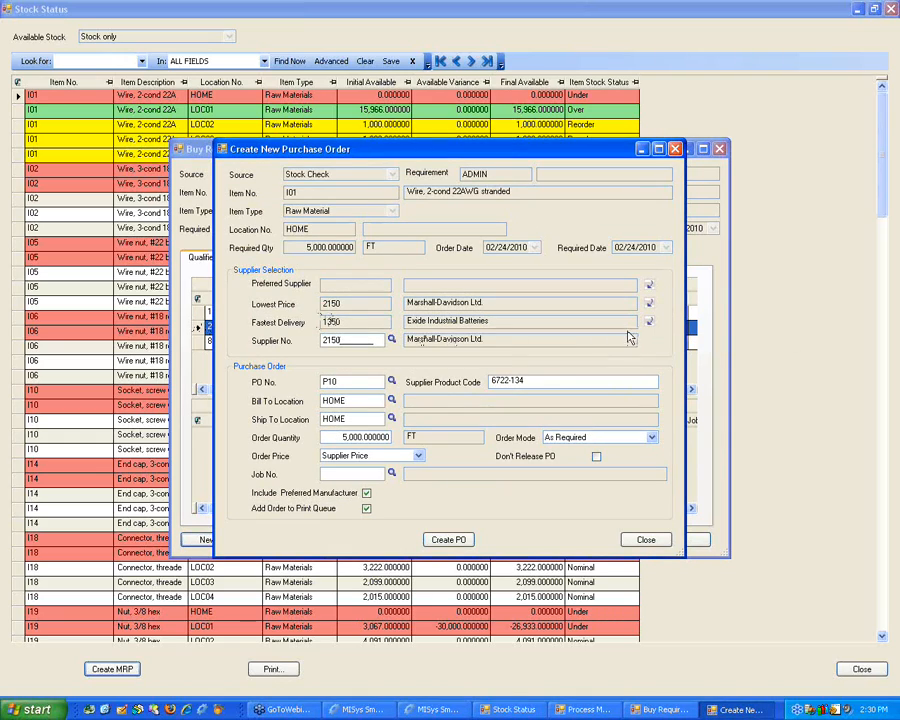
pyautogui.click(648, 322)
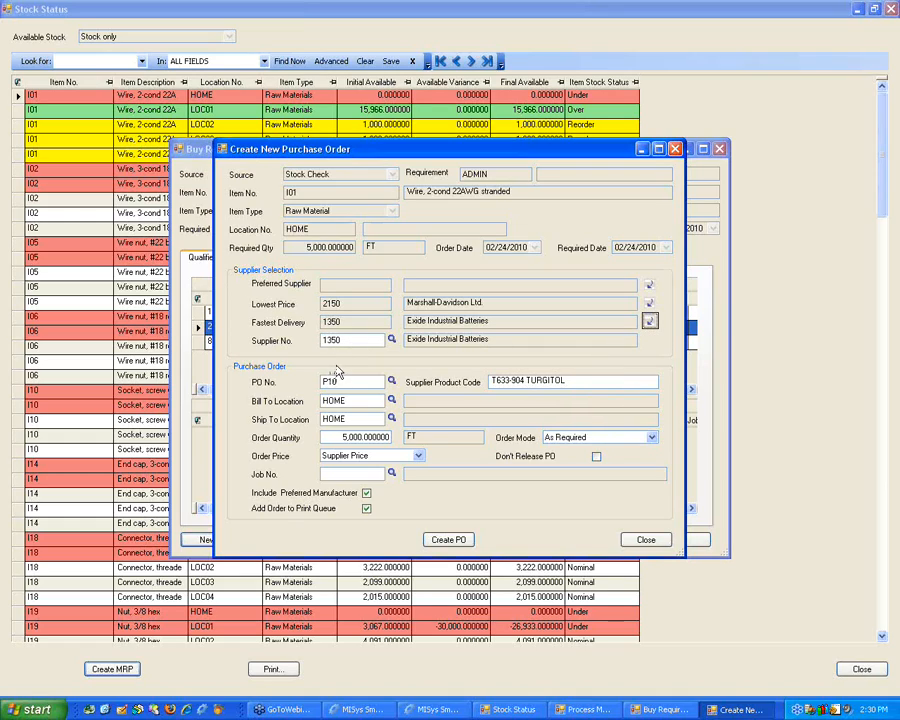
pyautogui.click(449, 540)
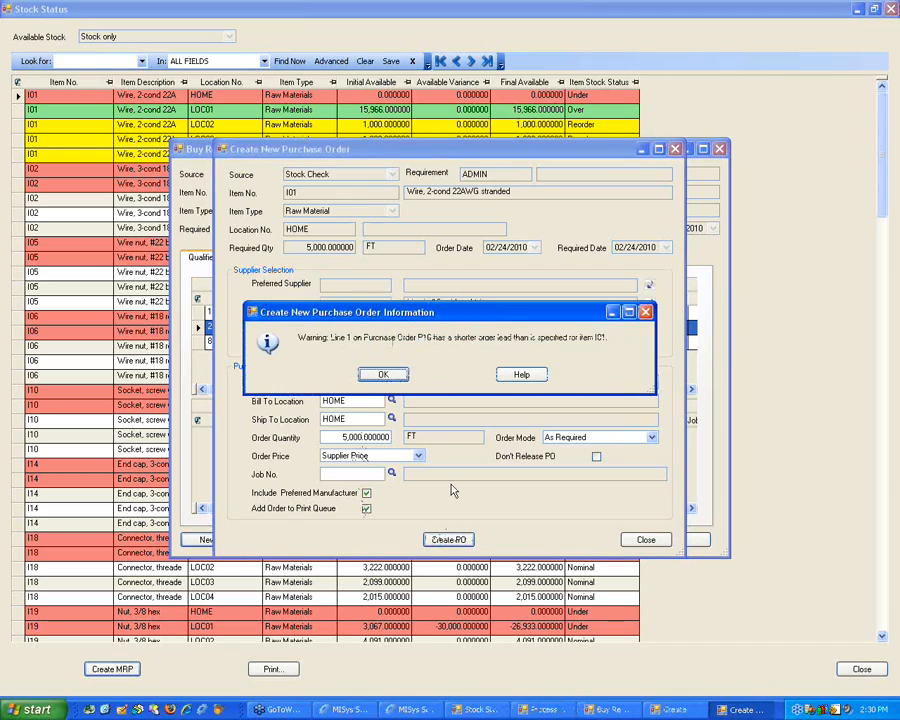
pyautogui.click(390, 373)
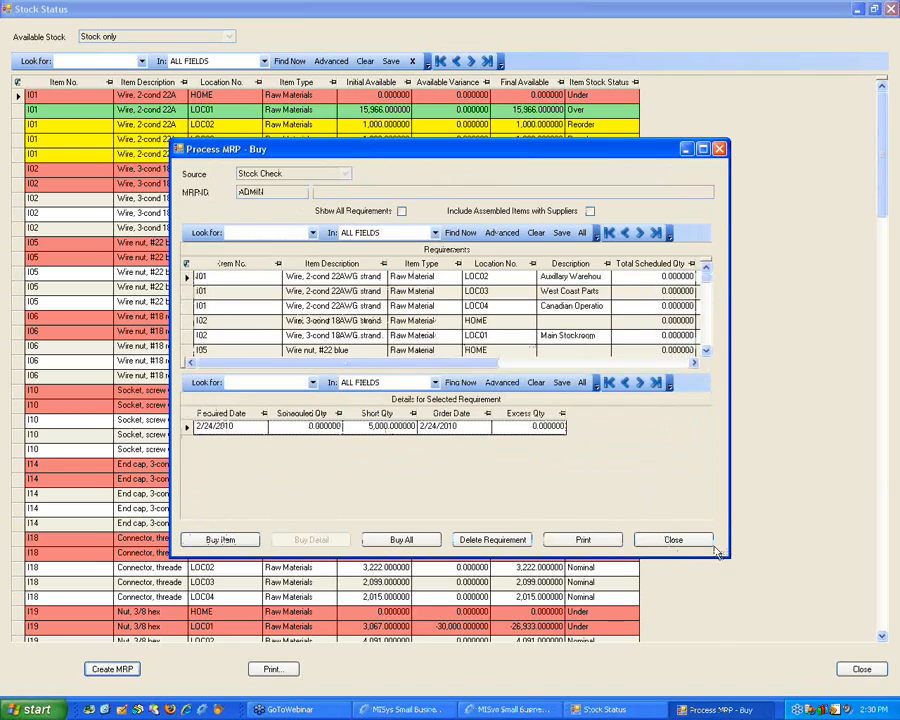
pyautogui.click(677, 539)
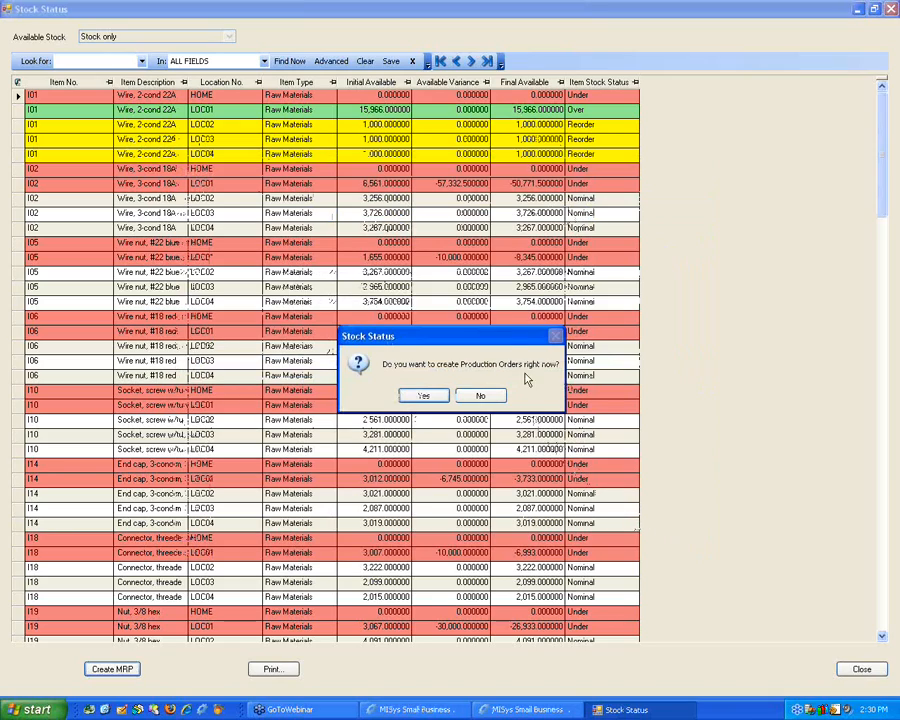
pyautogui.click(476, 395)
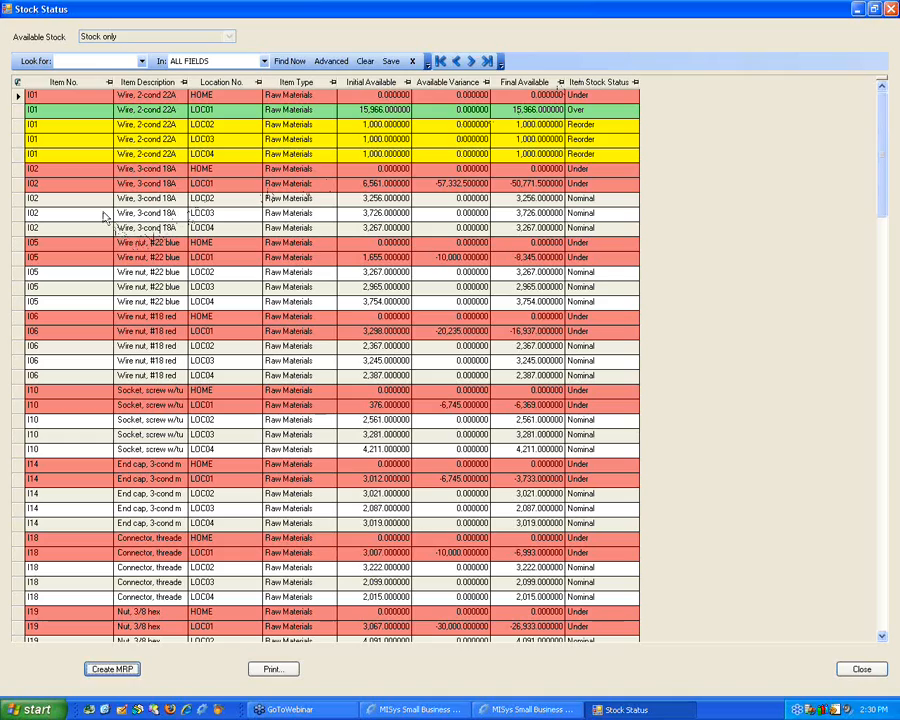
# Create an MRP again with the I02 row at HOME selected in the stock status and choose to create purchase orders right away.
pyautogui.click(36, 196)
pyautogui.click(28, 172)
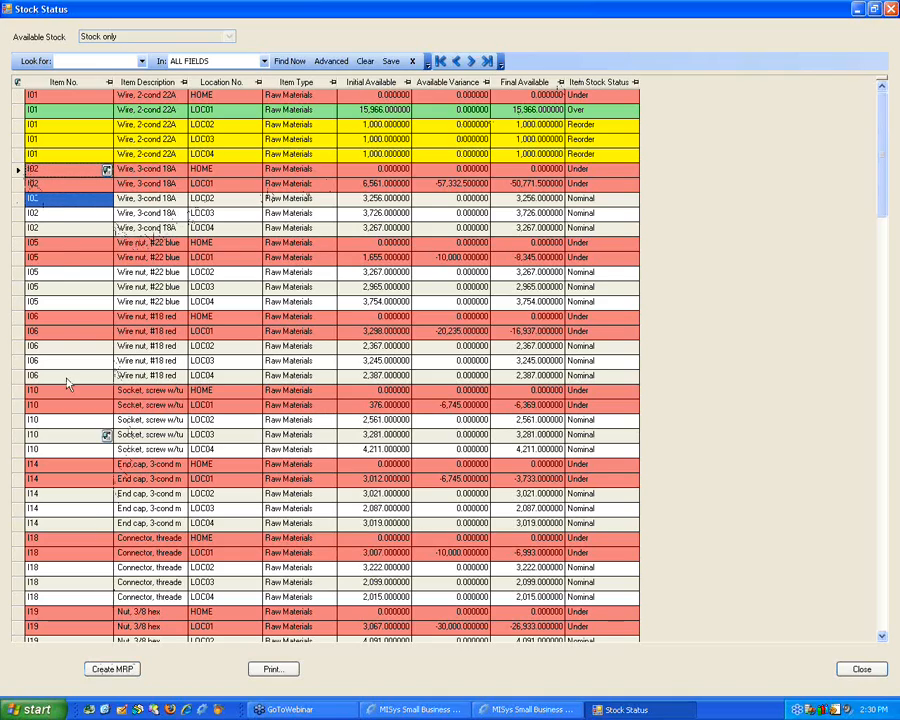
pyautogui.click(19, 172)
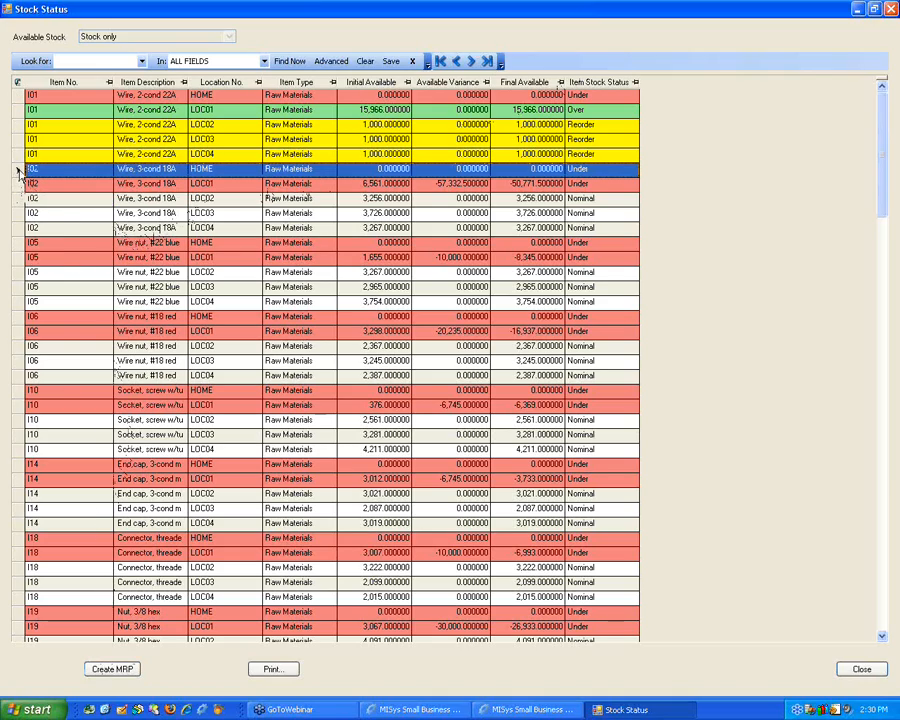
pyautogui.click(112, 669)
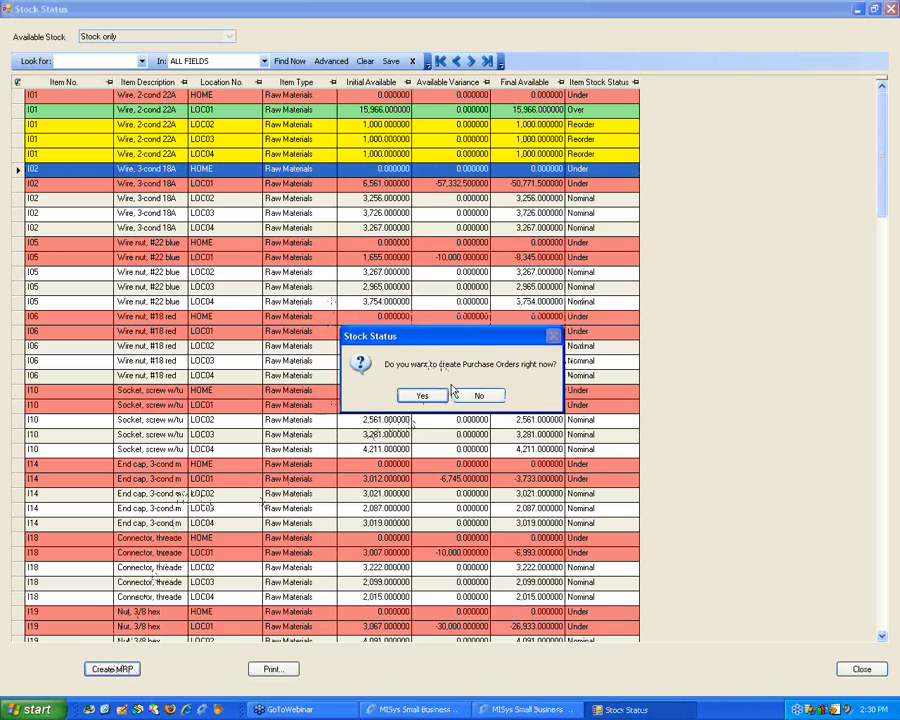
pyautogui.click(426, 395)
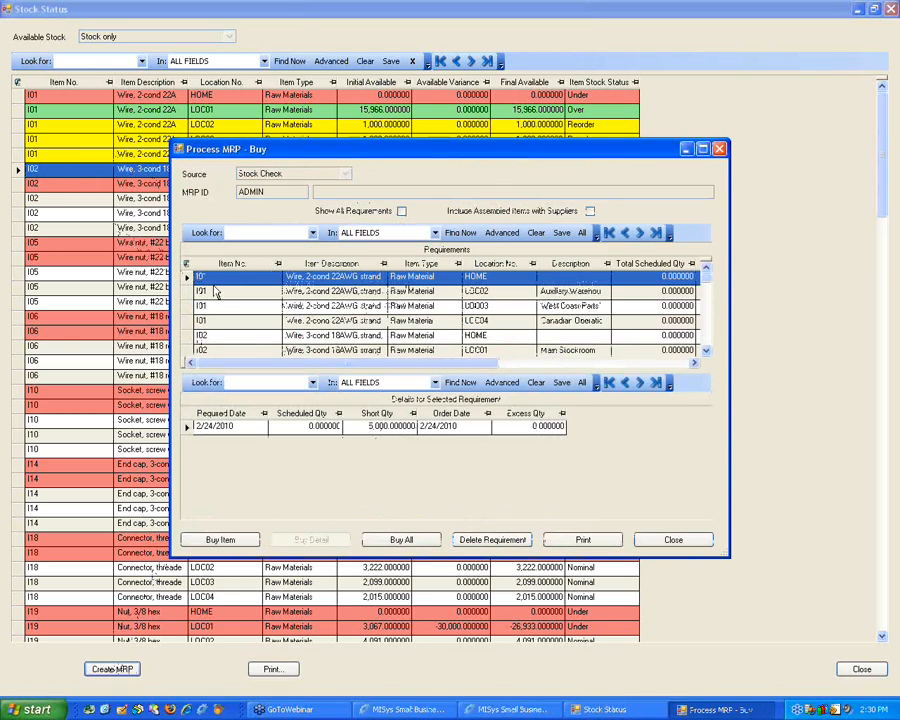
# Create an unreleased purchase order for 5,000 FT of item I01 at LOC03 from Exide Industrial Batteries.
pyautogui.click(185, 292)
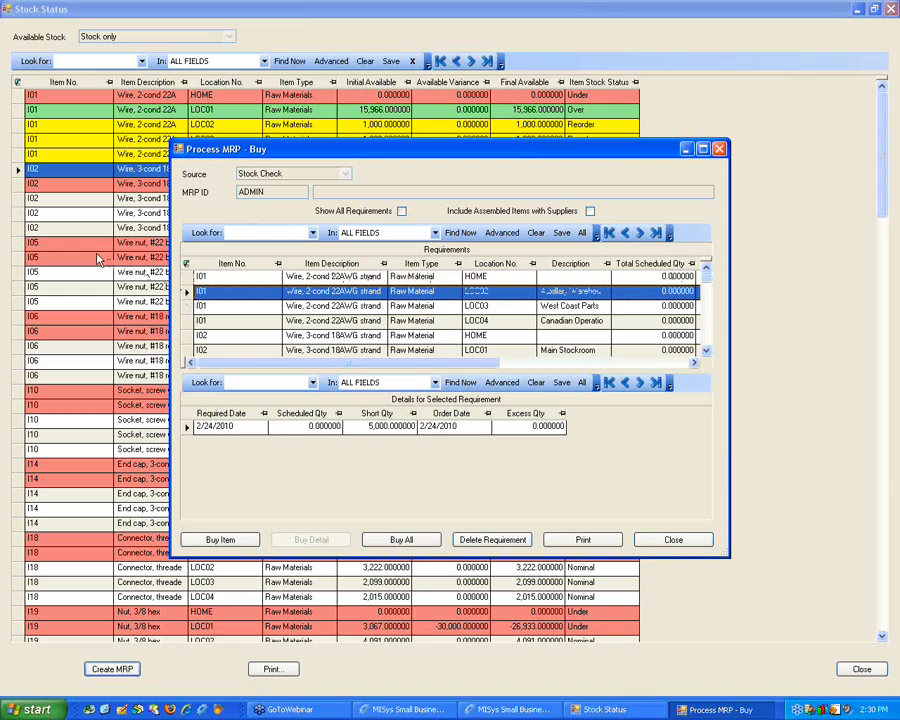
pyautogui.click(186, 308)
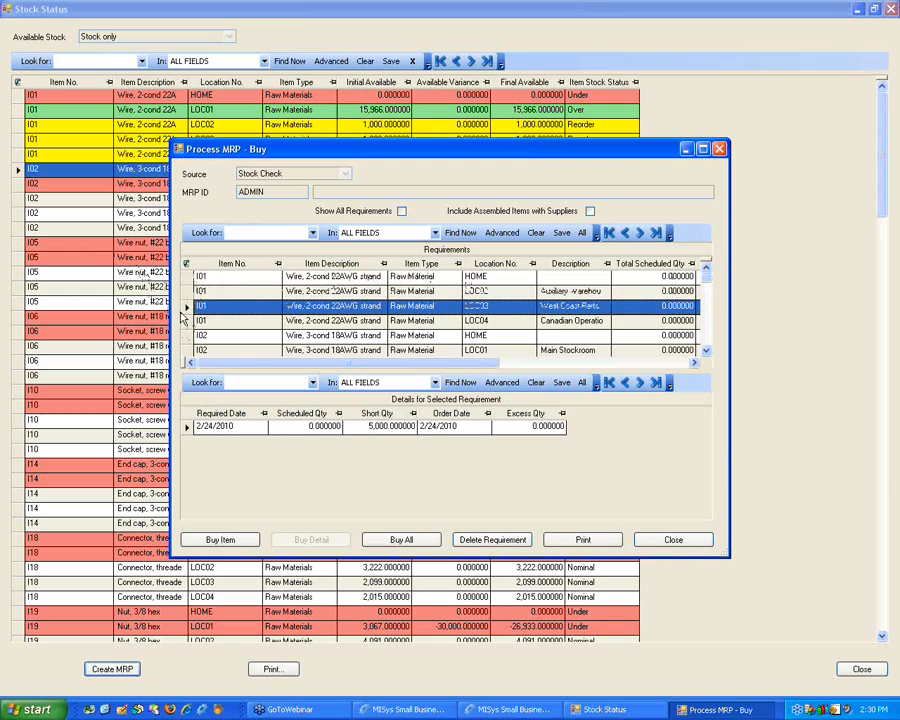
pyautogui.click(217, 540)
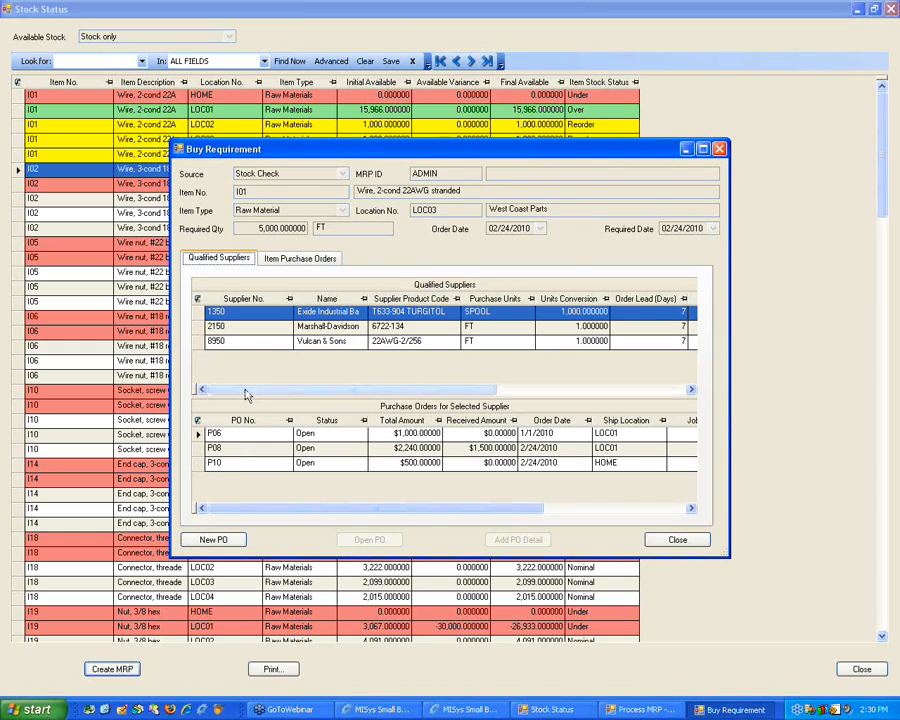
pyautogui.click(214, 539)
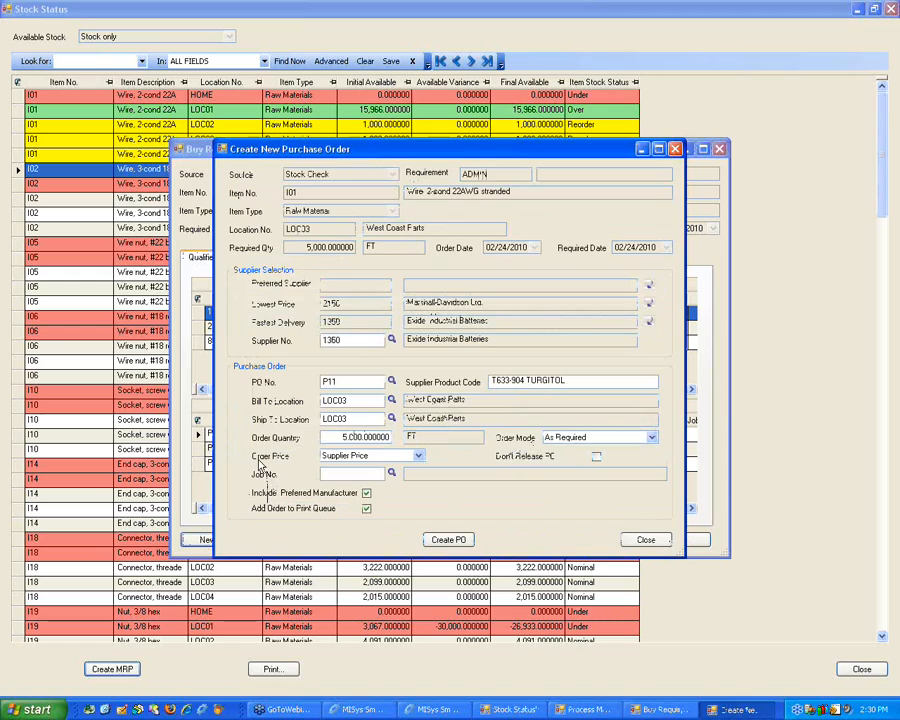
pyautogui.click(358, 437)
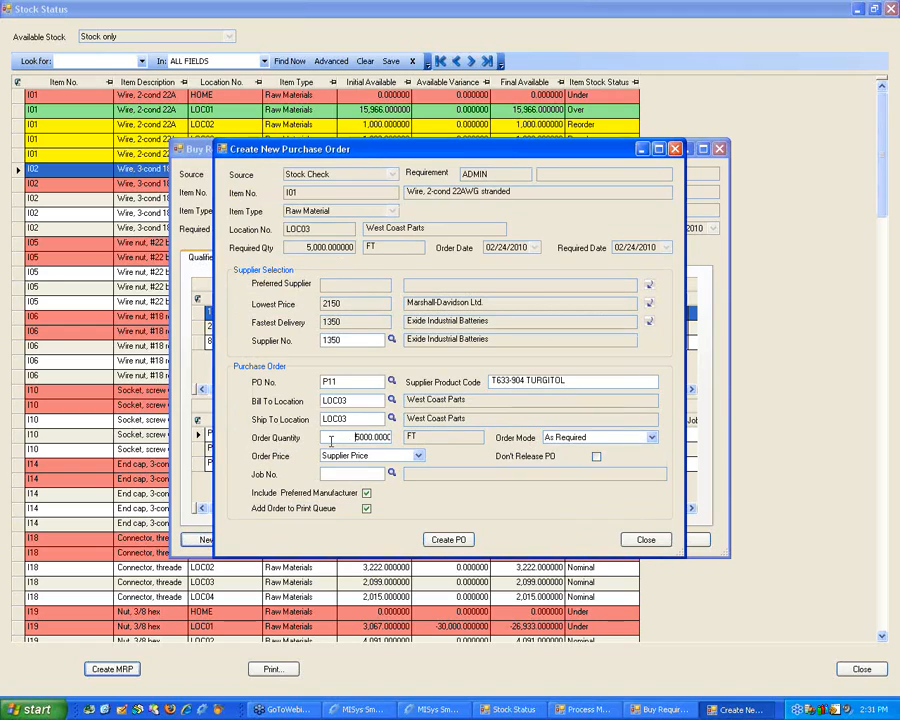
pyautogui.click(352, 341)
pyautogui.click(437, 539)
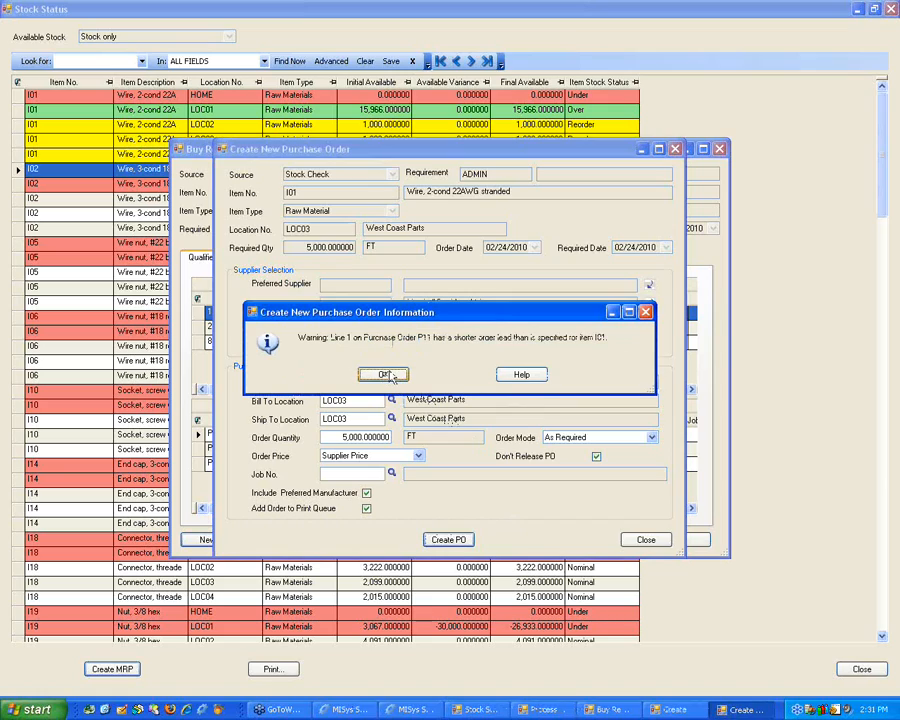
pyautogui.click(392, 375)
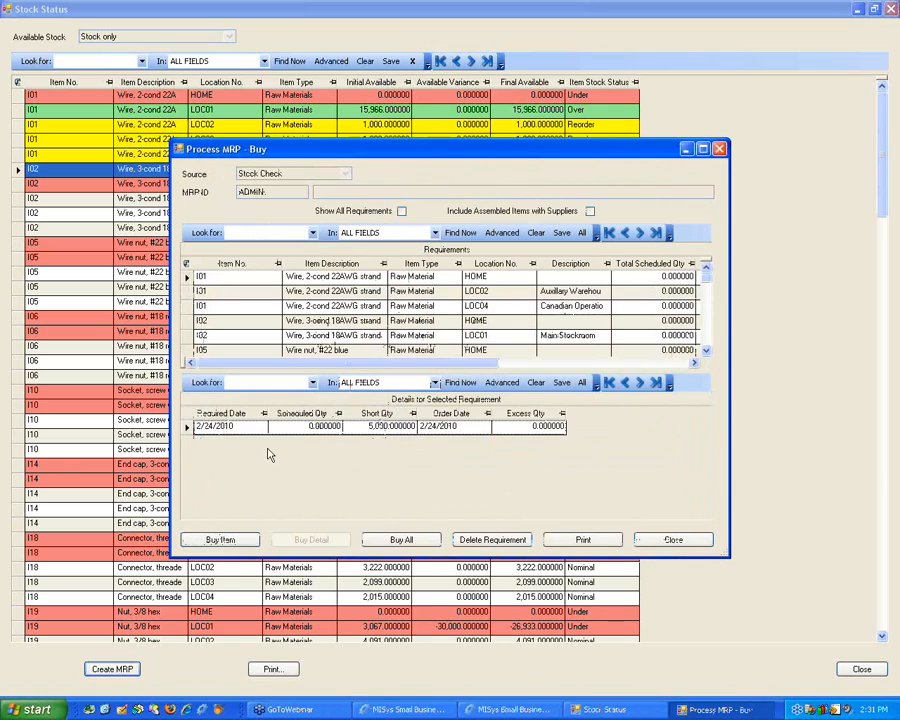
# Review the existing purchase orders for item I01 at HOME and the options for adding the requirement to one, without updating it.
pyautogui.click(187, 280)
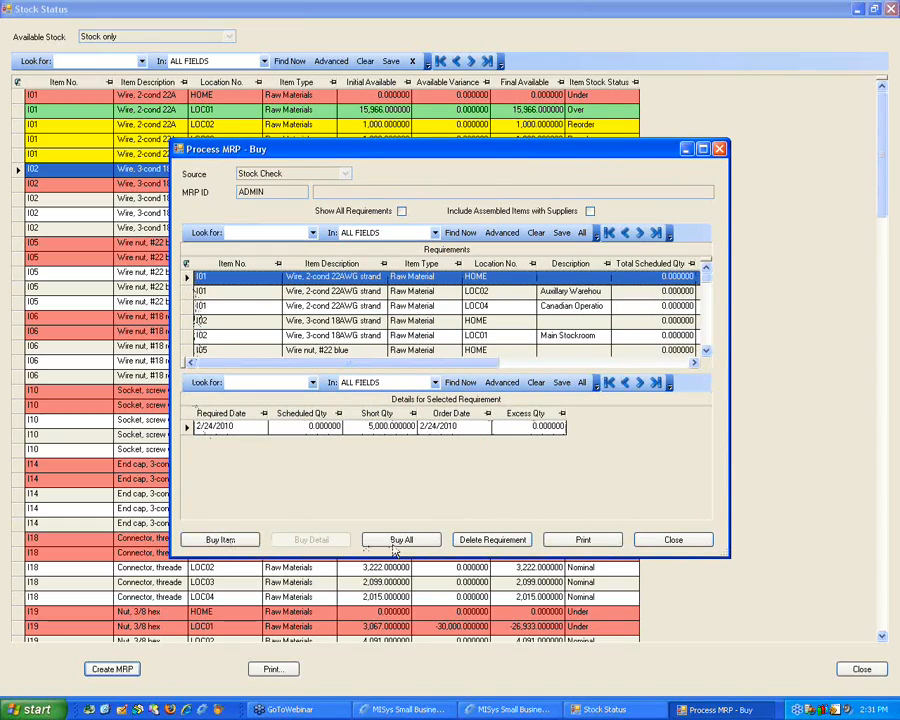
pyautogui.click(238, 541)
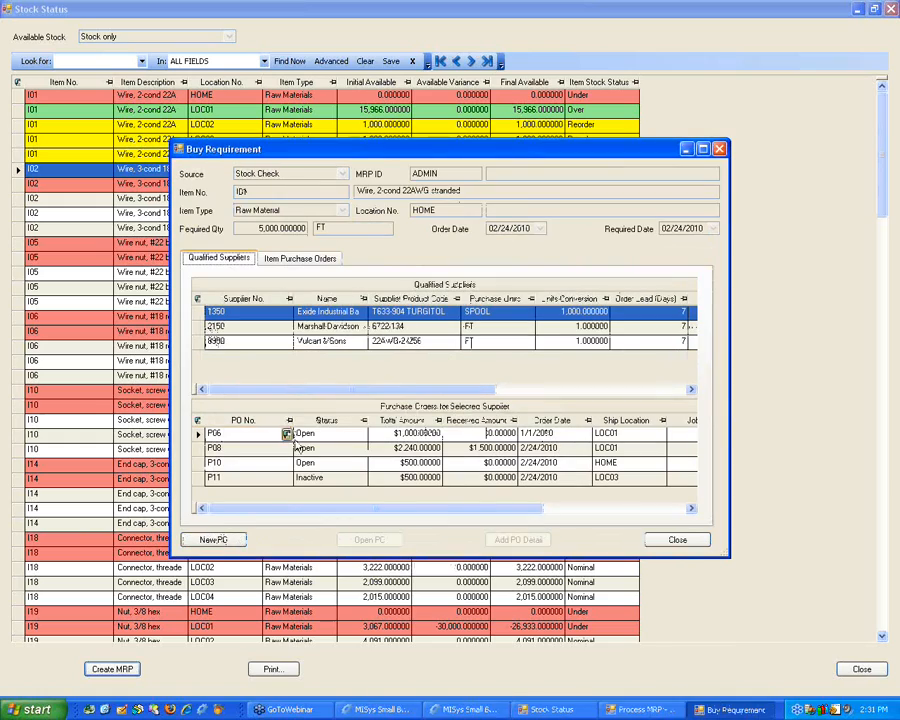
pyautogui.click(296, 262)
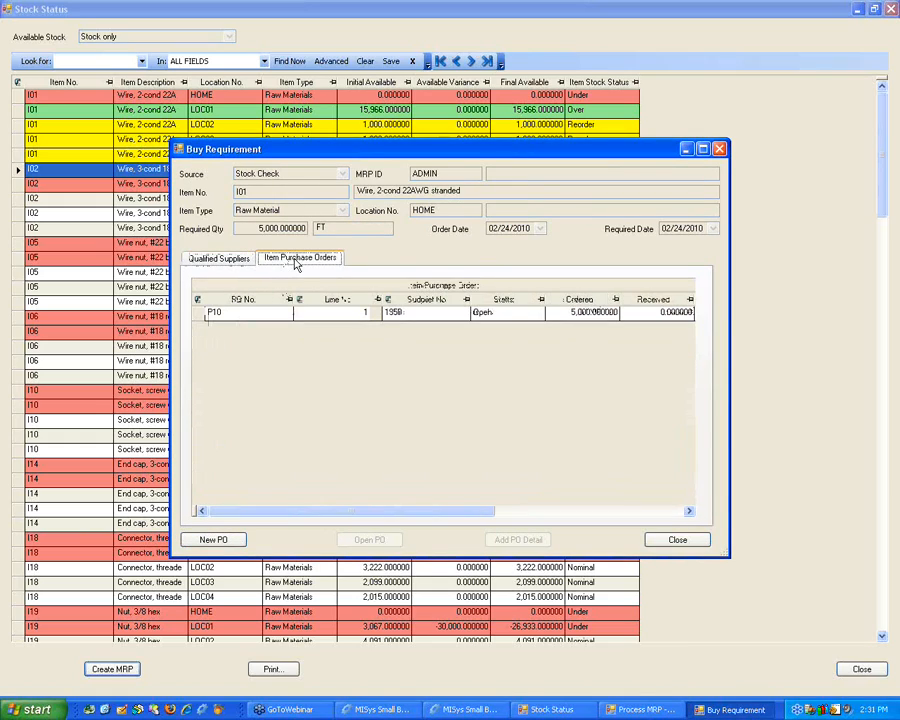
pyautogui.click(204, 314)
pyautogui.click(498, 538)
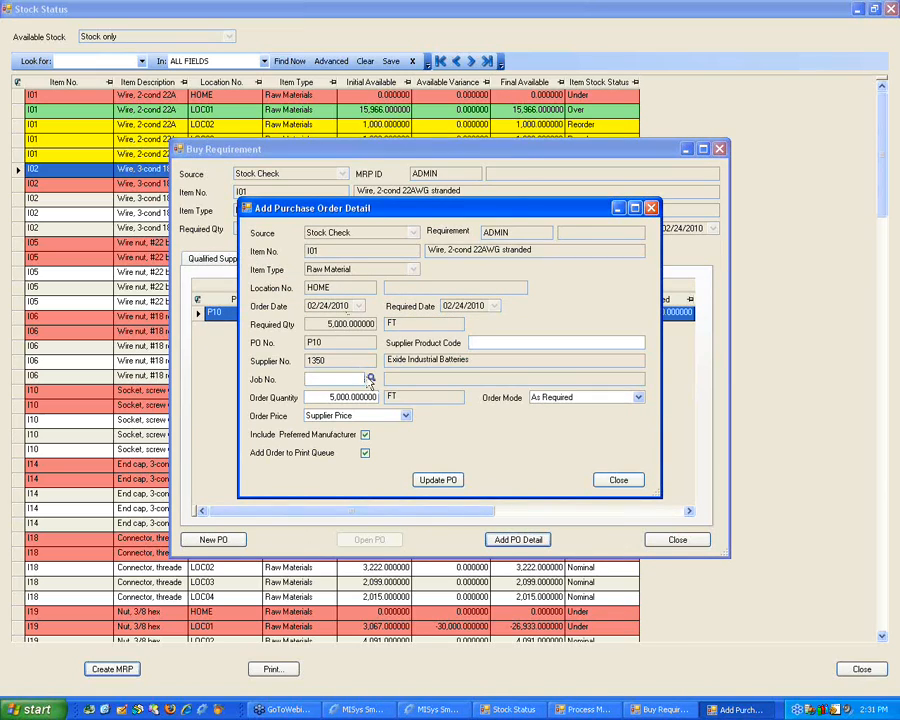
pyautogui.click(614, 480)
pyautogui.click(668, 539)
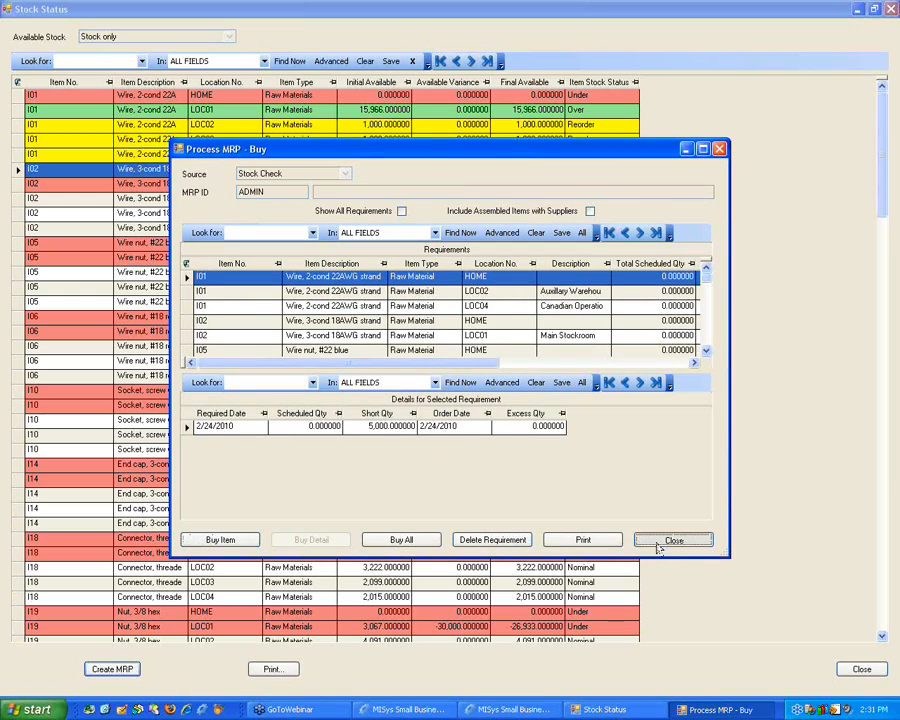
# Leave MRP buying without creating production orders and display the list of purchase orders in Purchasing.
pyautogui.click(662, 538)
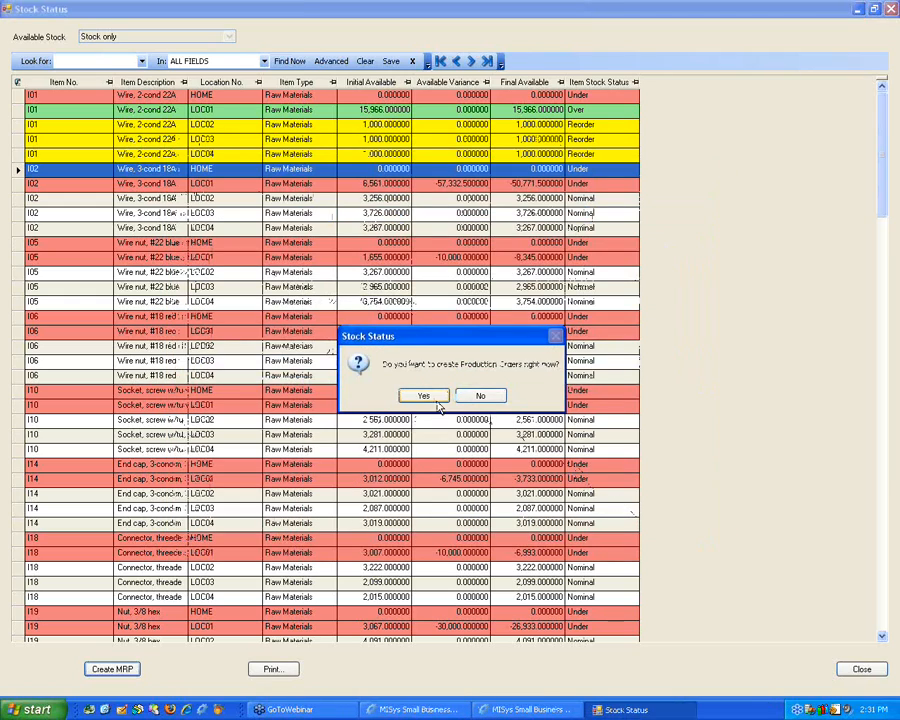
pyautogui.click(474, 394)
pyautogui.click(856, 10)
pyautogui.click(60, 570)
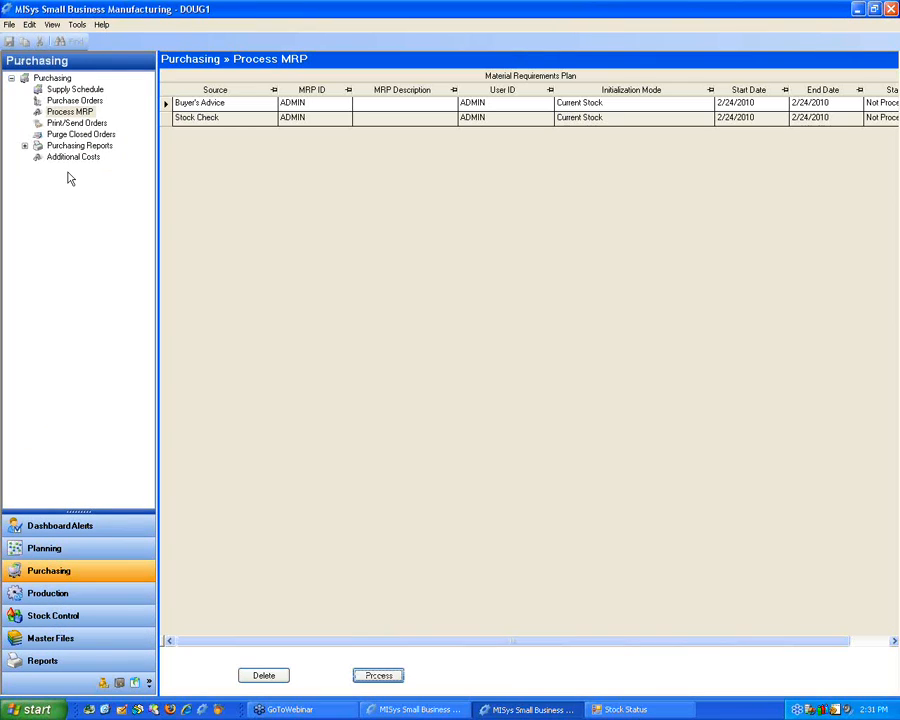
pyautogui.click(66, 103)
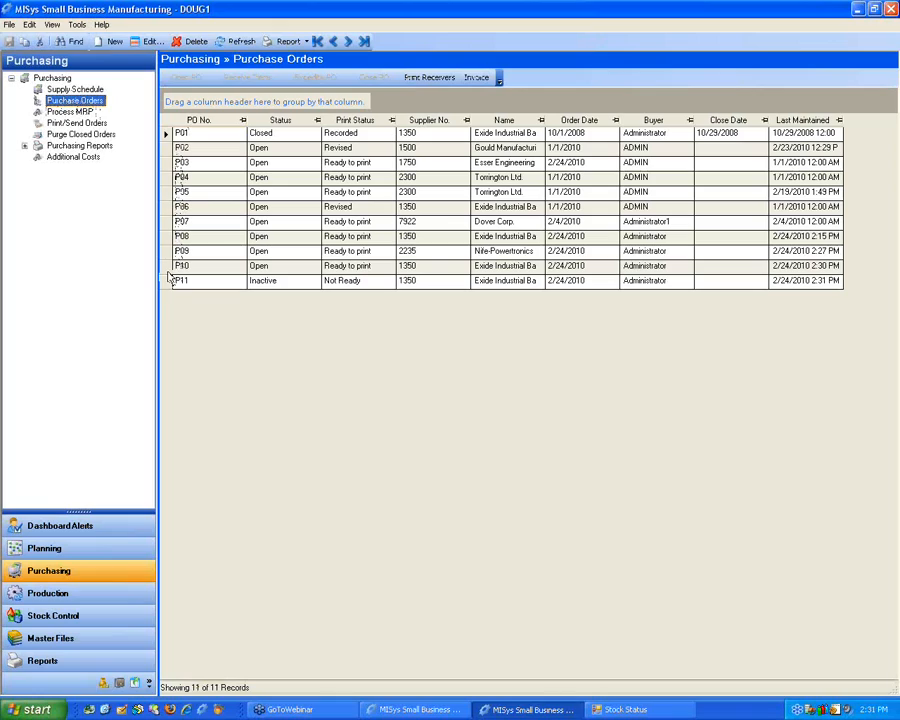
# Open the newly created HOME purchase order for Exide Industrial Batteries and add a Comment detail line reading 123456.
pyautogui.click(167, 266)
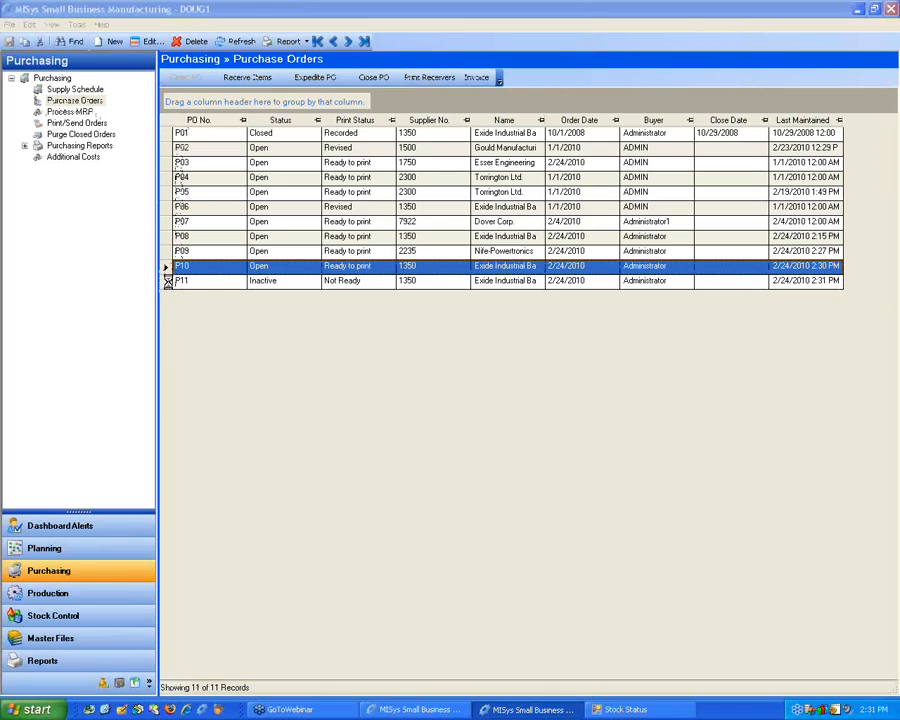
pyautogui.rightClick(233, 427)
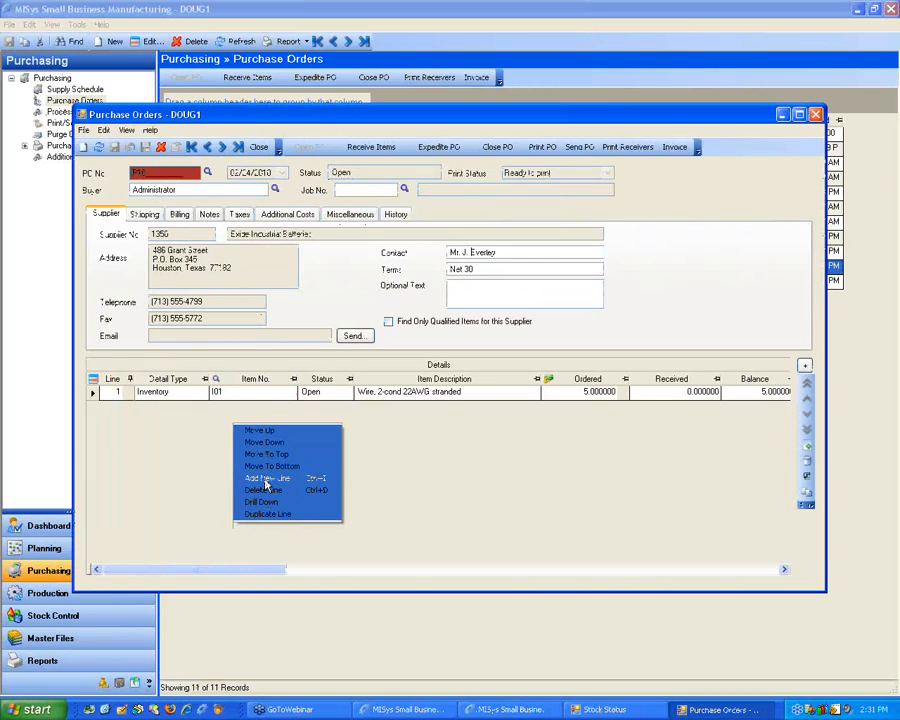
pyautogui.click(265, 480)
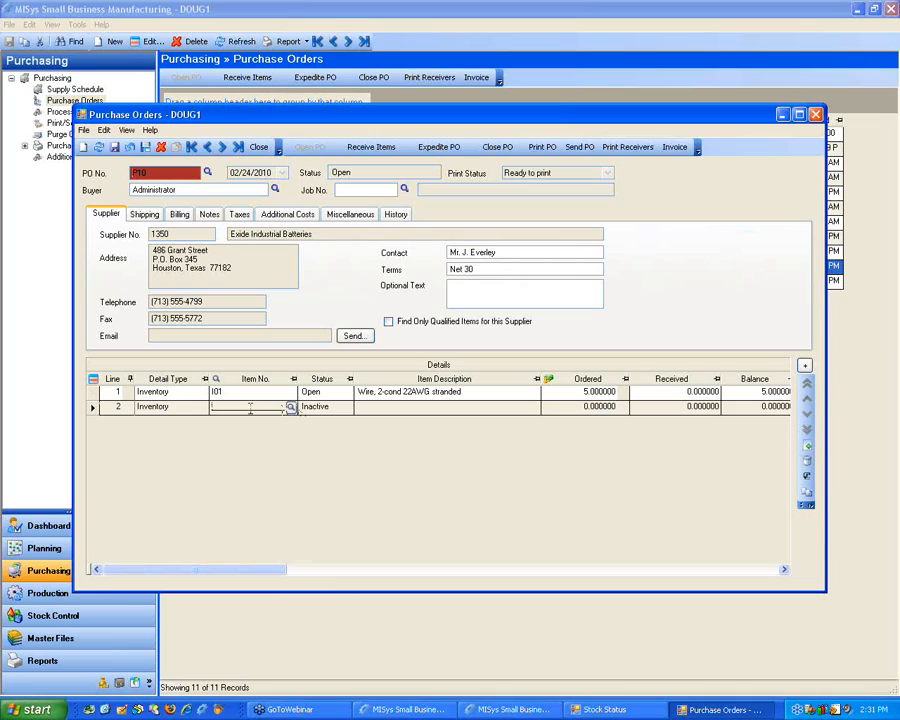
pyautogui.click(200, 408)
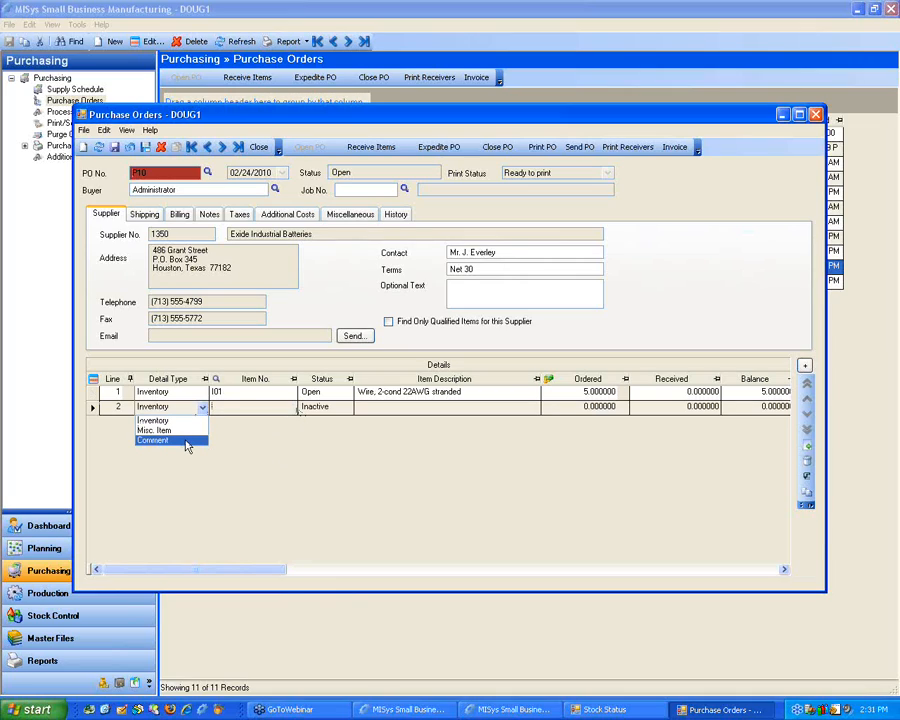
pyautogui.click(187, 441)
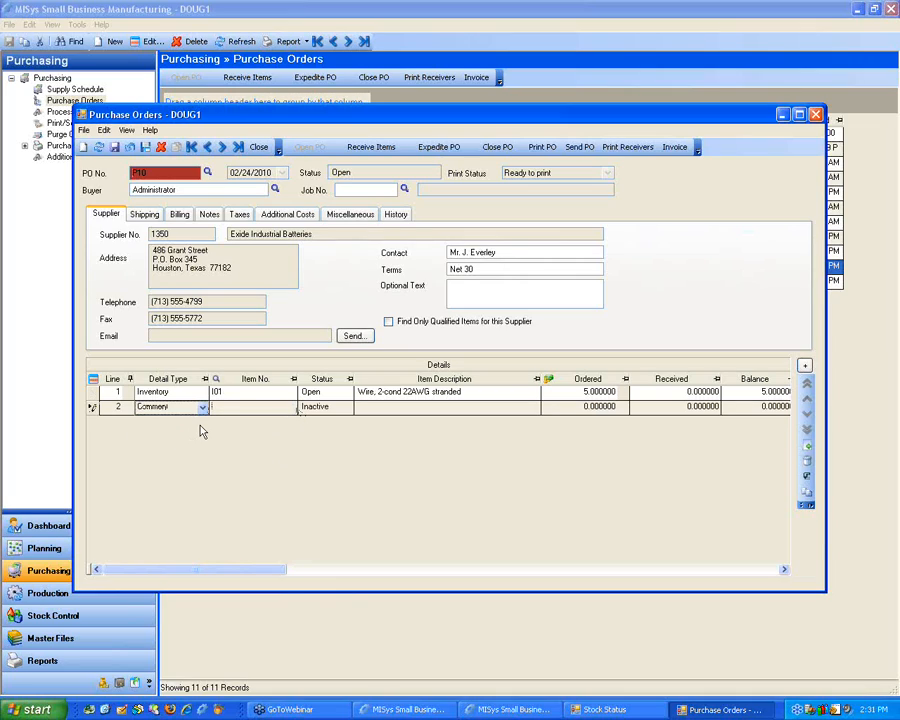
pyautogui.press('Tab')
pyautogui.press('Tab')
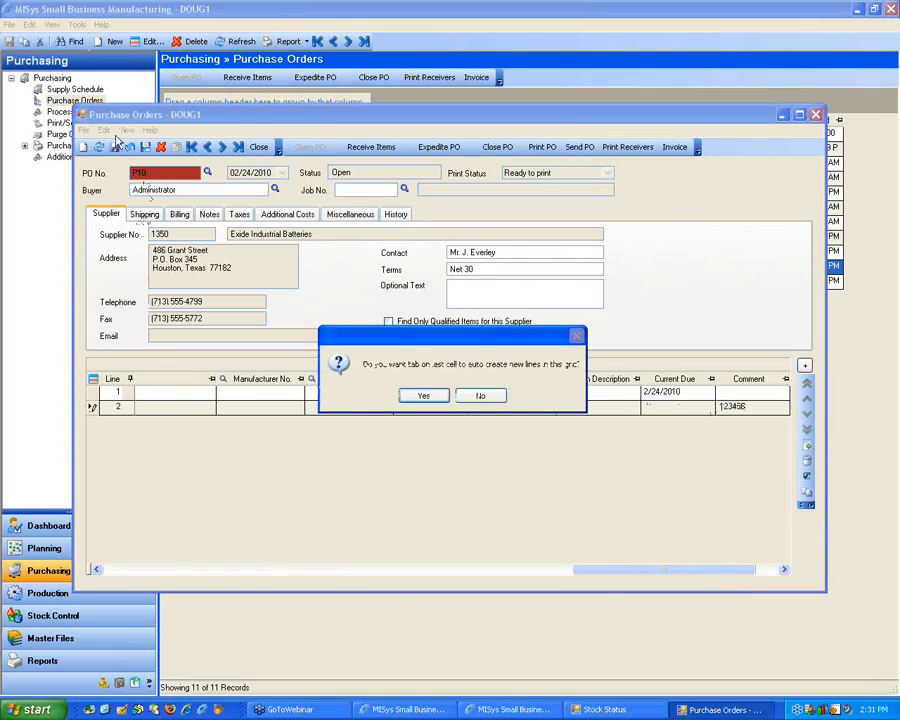
# Allow tabbing past the last cell to create new detail lines, and try to close the purchase order with its changes saved.
pyautogui.click(422, 394)
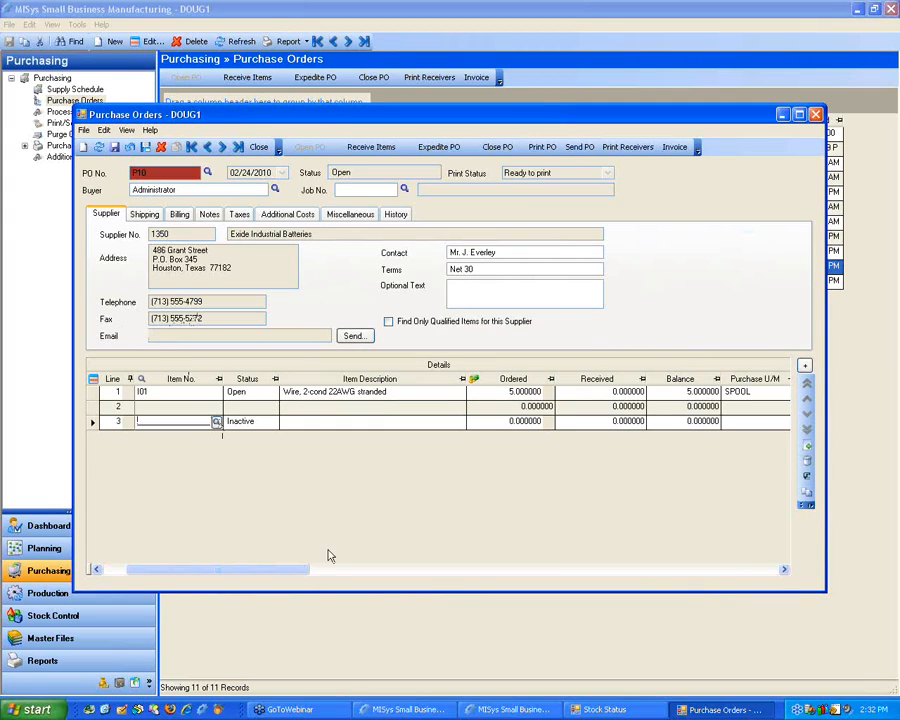
pyautogui.click(816, 115)
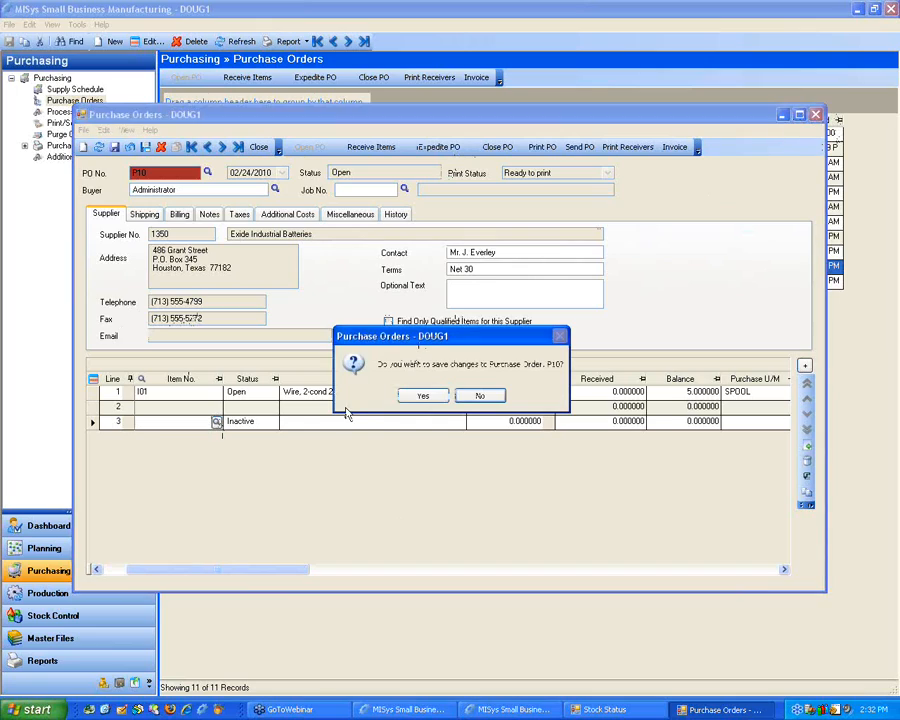
pyautogui.click(421, 397)
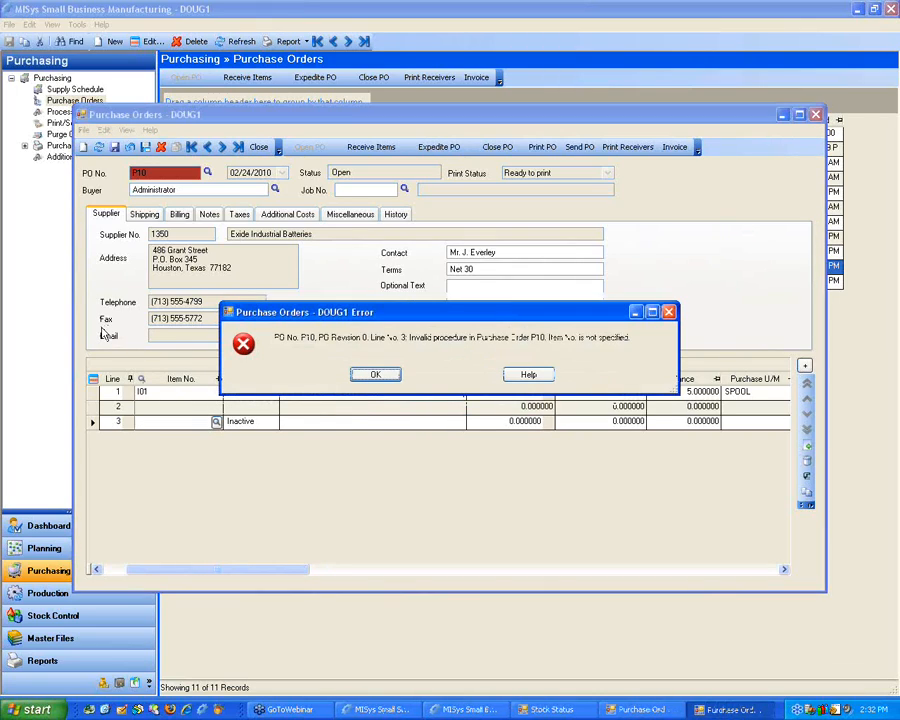
# Dismiss the missing item error, select the empty third line, and close the Exide Industrial Batteries purchase order without saving.
pyautogui.click(377, 376)
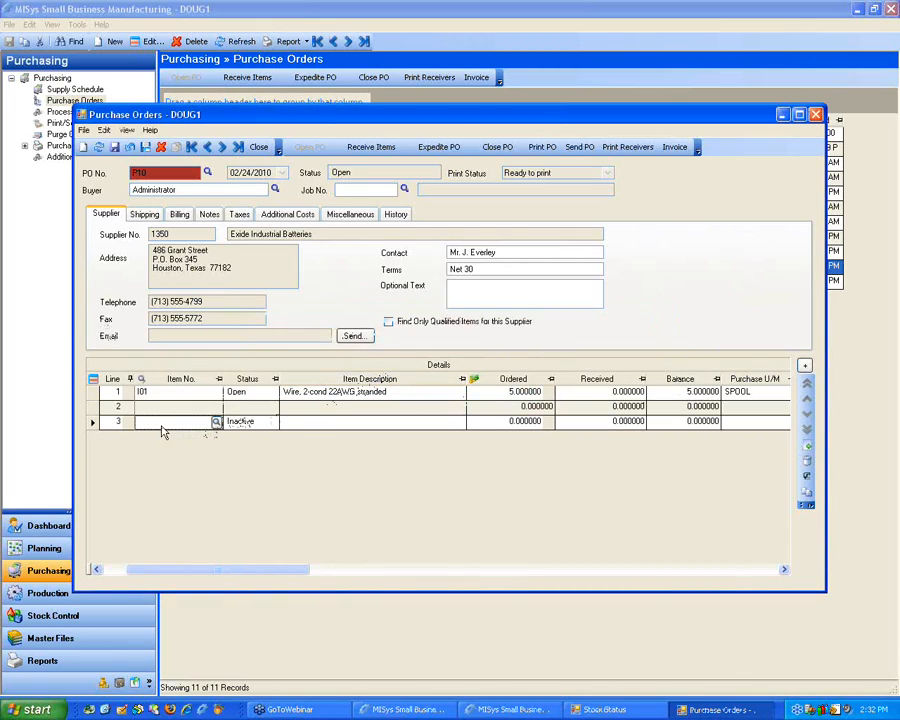
pyautogui.click(93, 421)
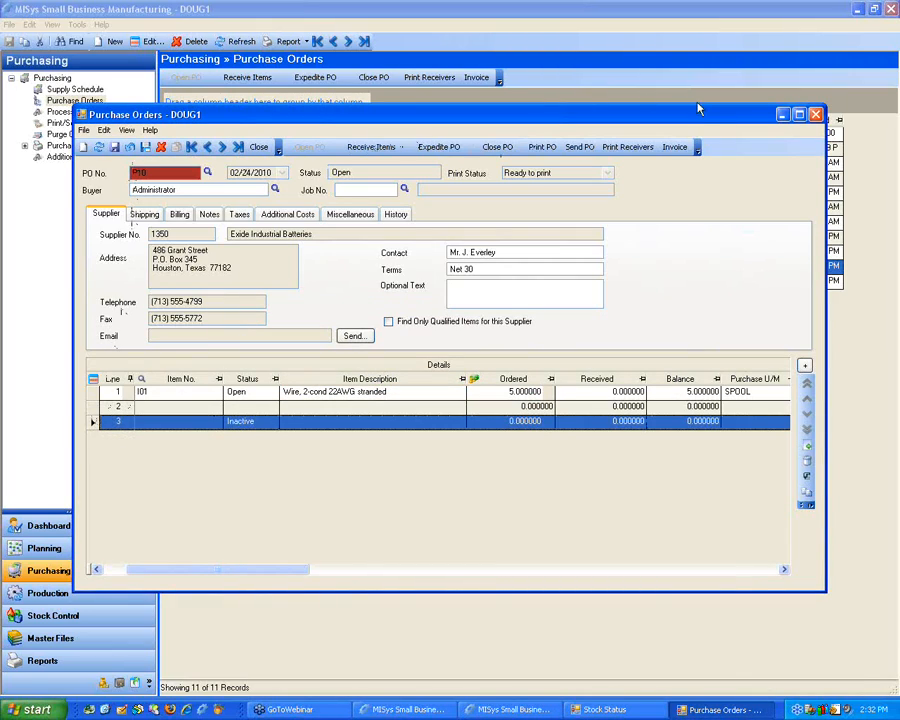
pyautogui.click(814, 114)
pyautogui.click(459, 398)
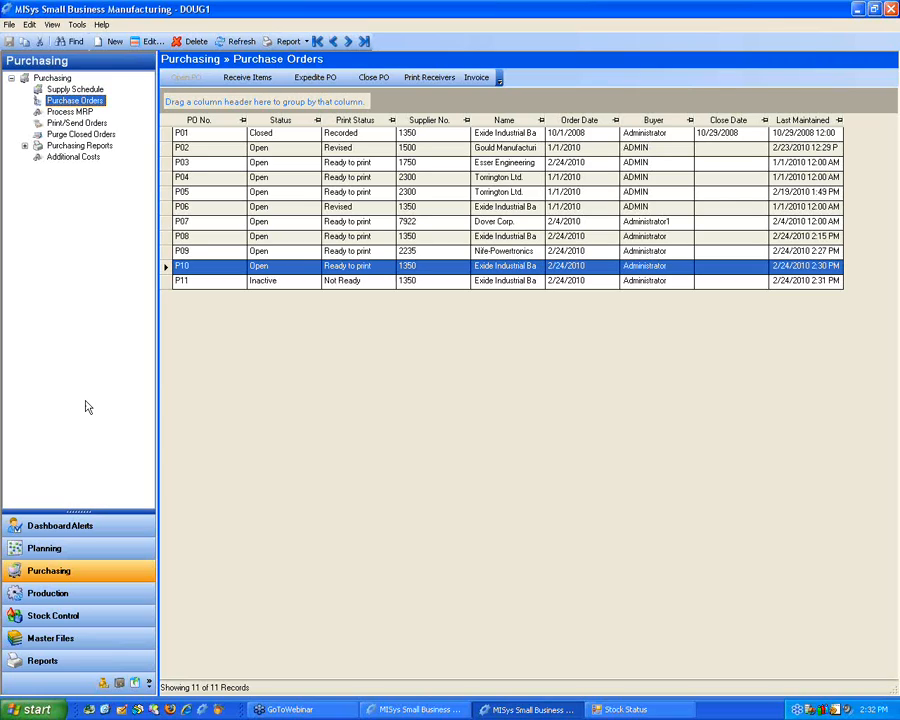
# Review the Current POs dashboard alert, including its data source, allowed actions and filter criteria, and save the configuration as is.
pyautogui.click(72, 525)
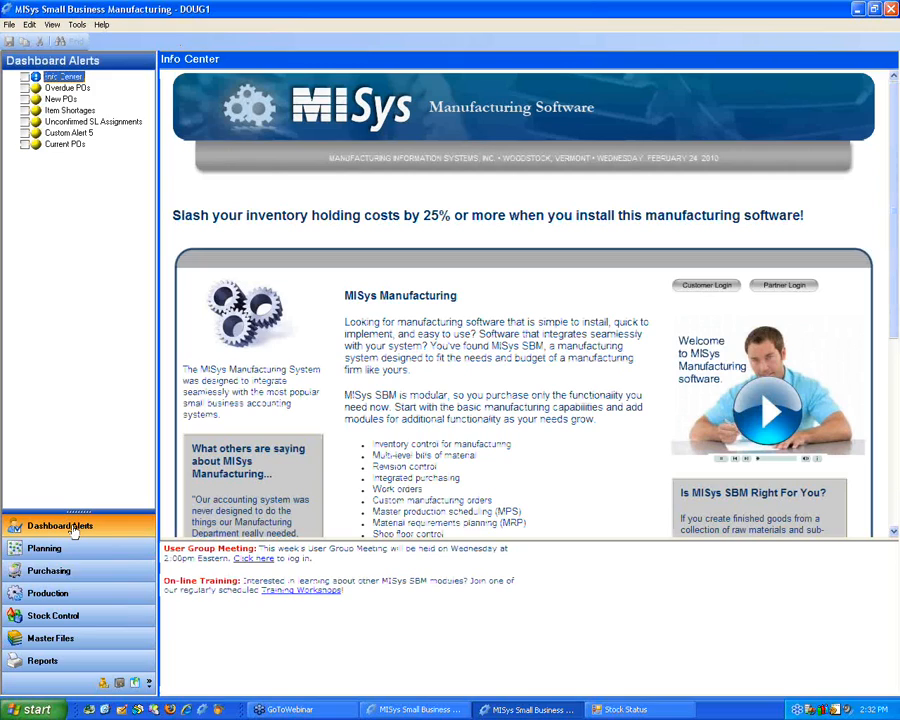
pyautogui.click(64, 145)
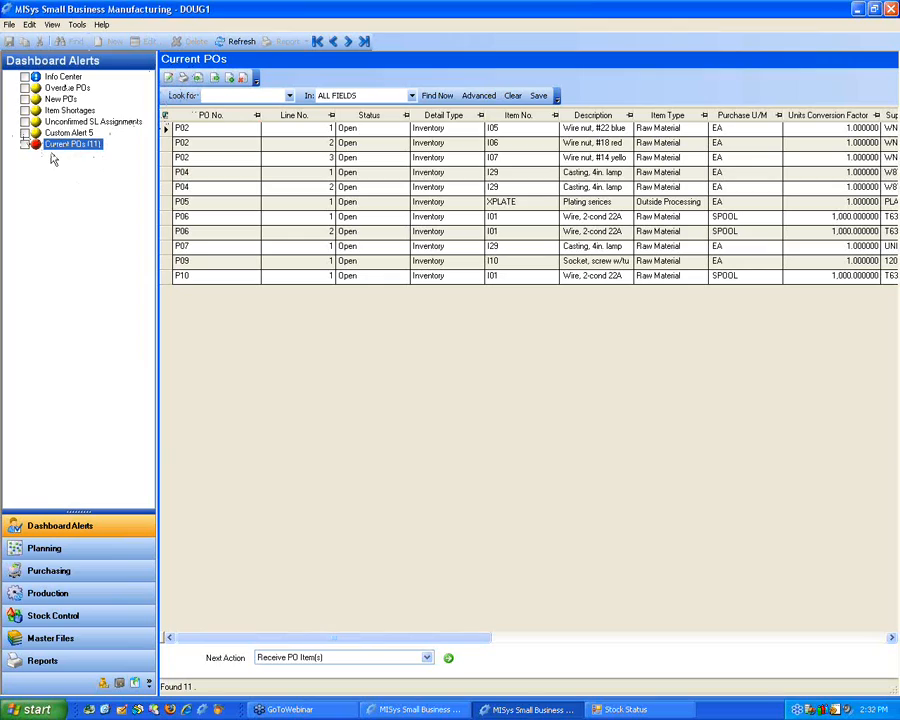
pyautogui.click(168, 79)
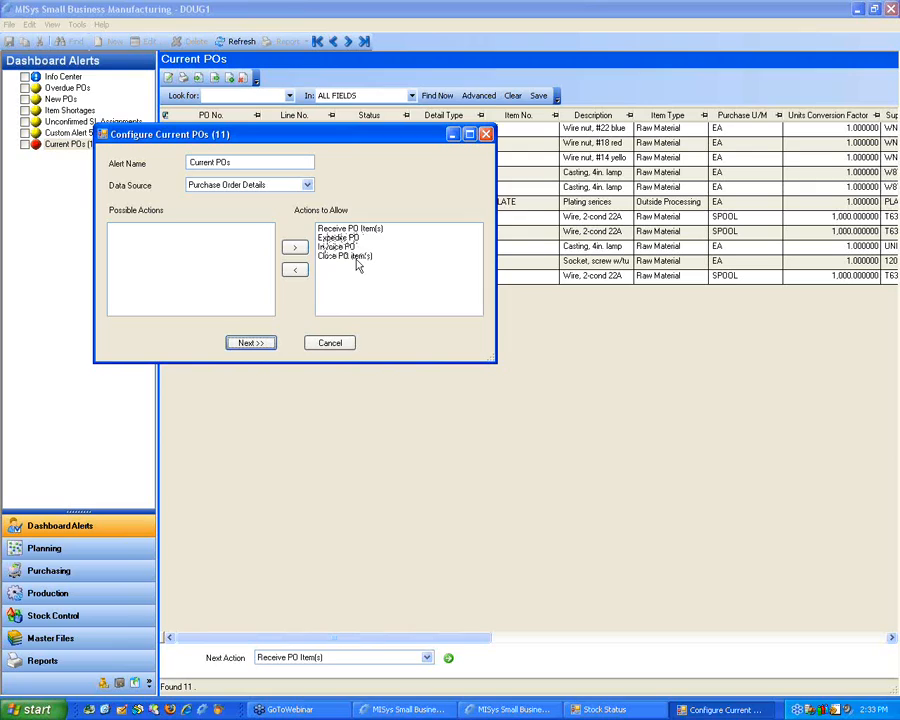
pyautogui.click(250, 343)
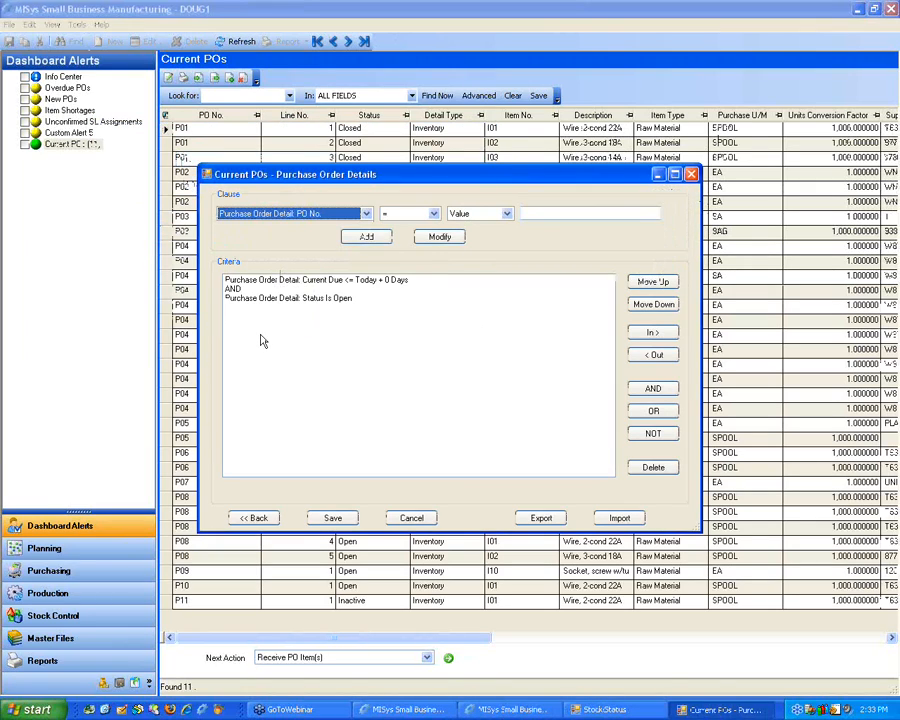
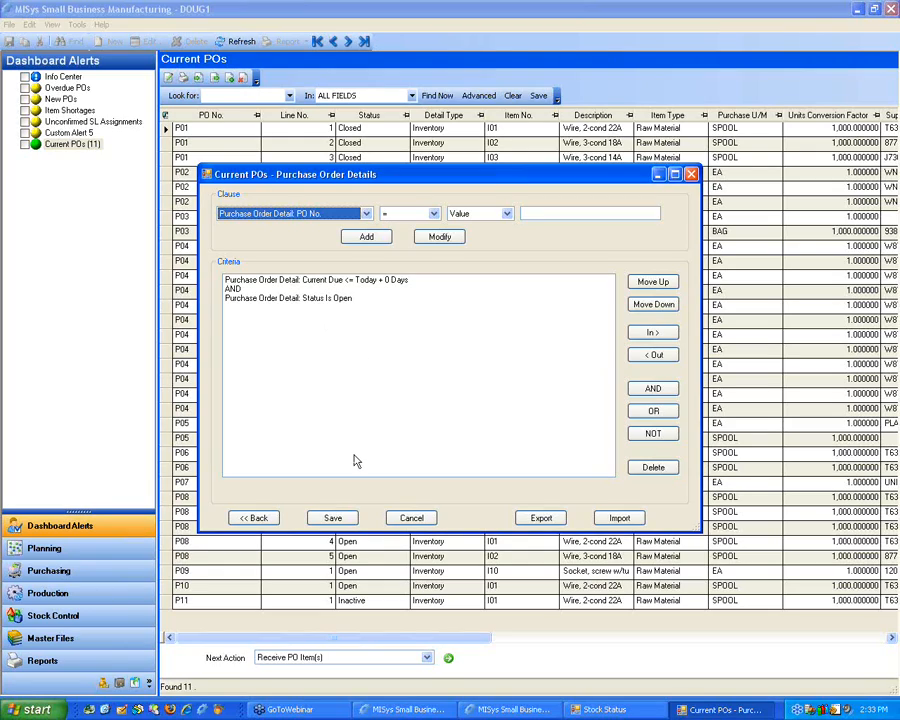
pyautogui.click(336, 518)
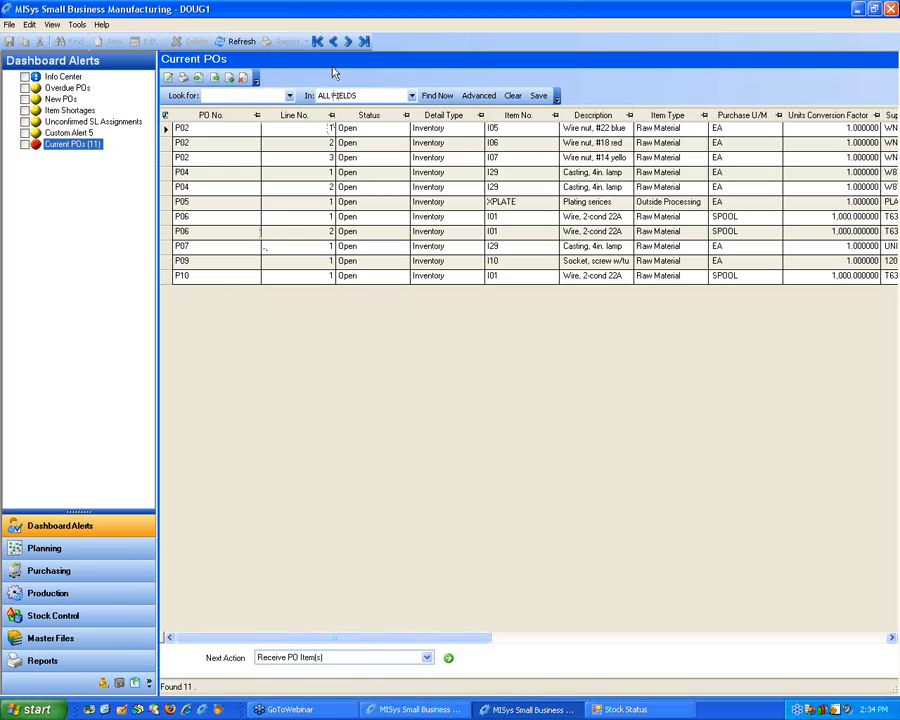
# Receive 2,000 of item I05 on line 1 of the Gould Manufacturing purchase order from the alert and view the receiver report.
pyautogui.click(168, 132)
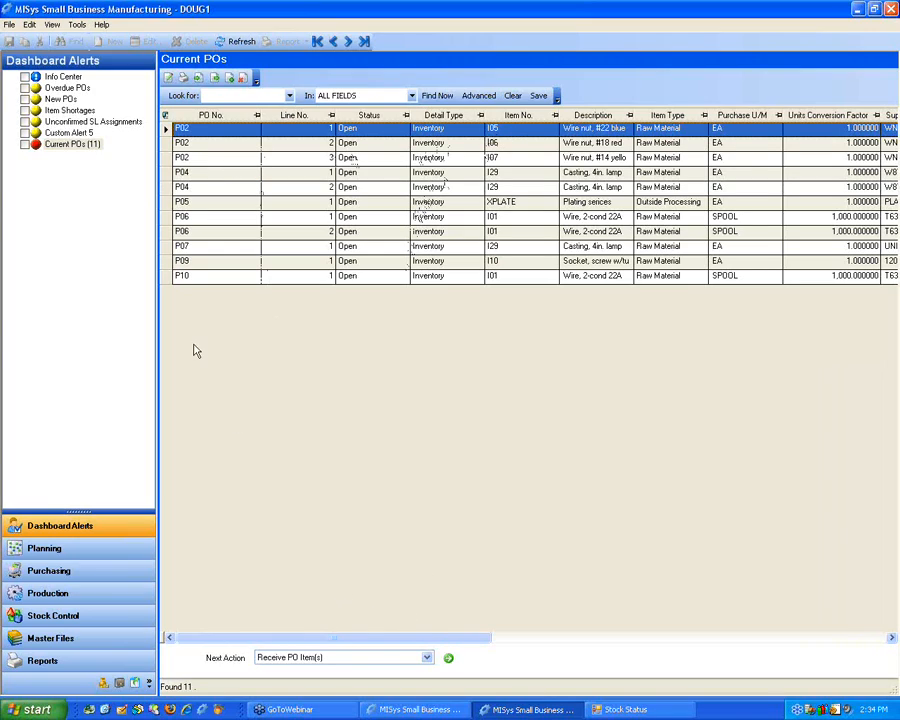
pyautogui.click(427, 659)
pyautogui.click(430, 662)
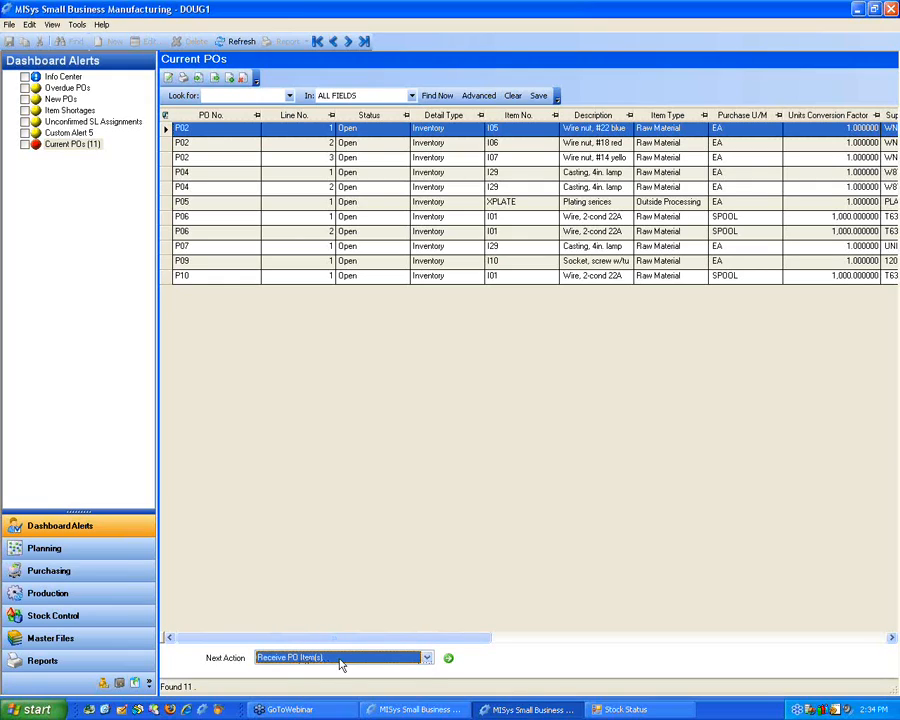
pyautogui.click(449, 660)
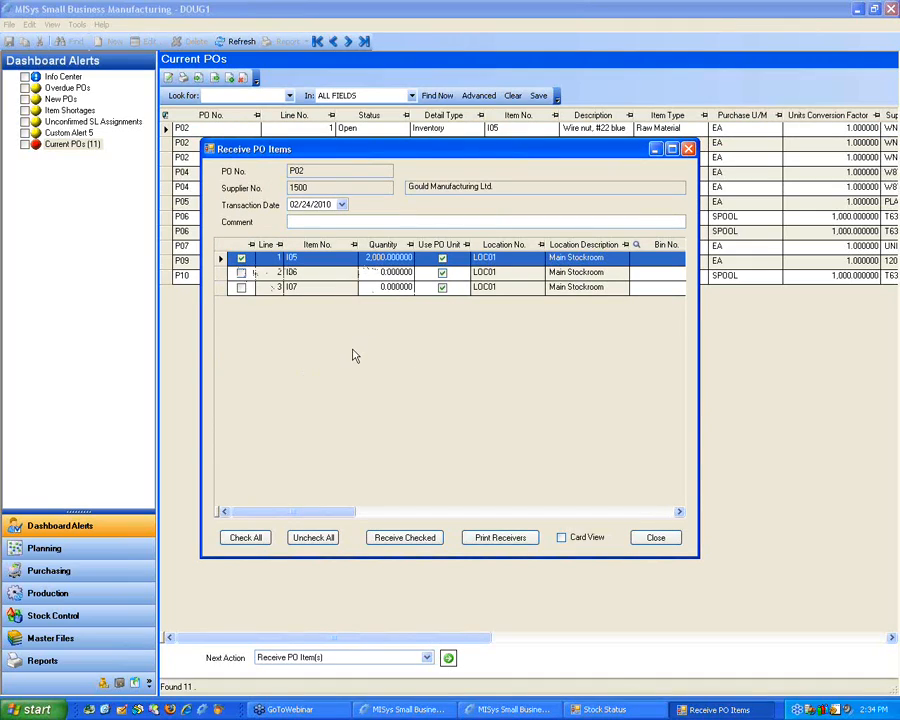
pyautogui.click(396, 537)
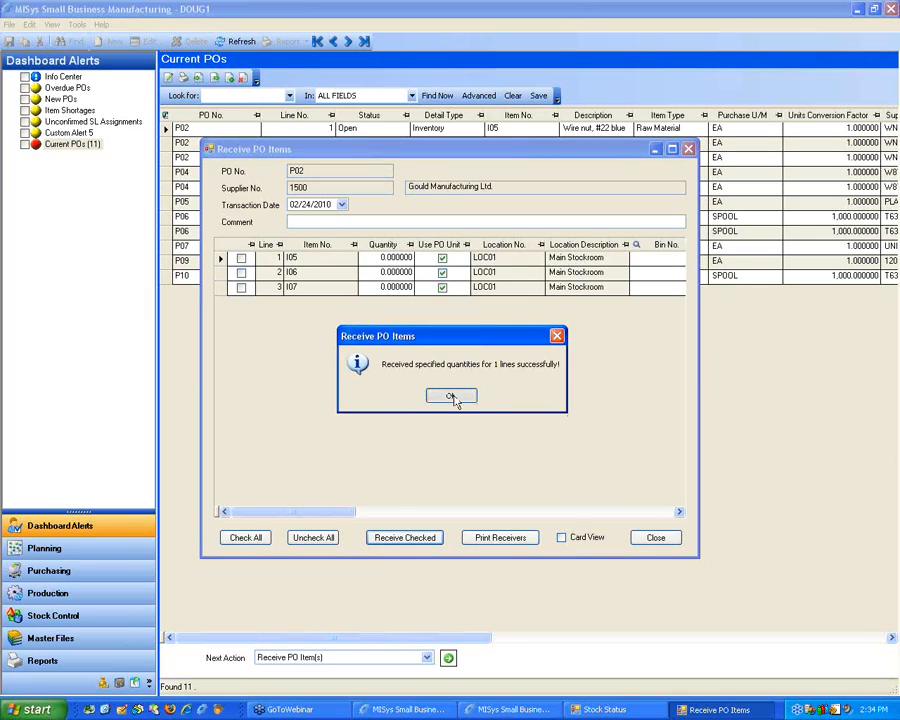
pyautogui.click(452, 397)
pyautogui.click(645, 543)
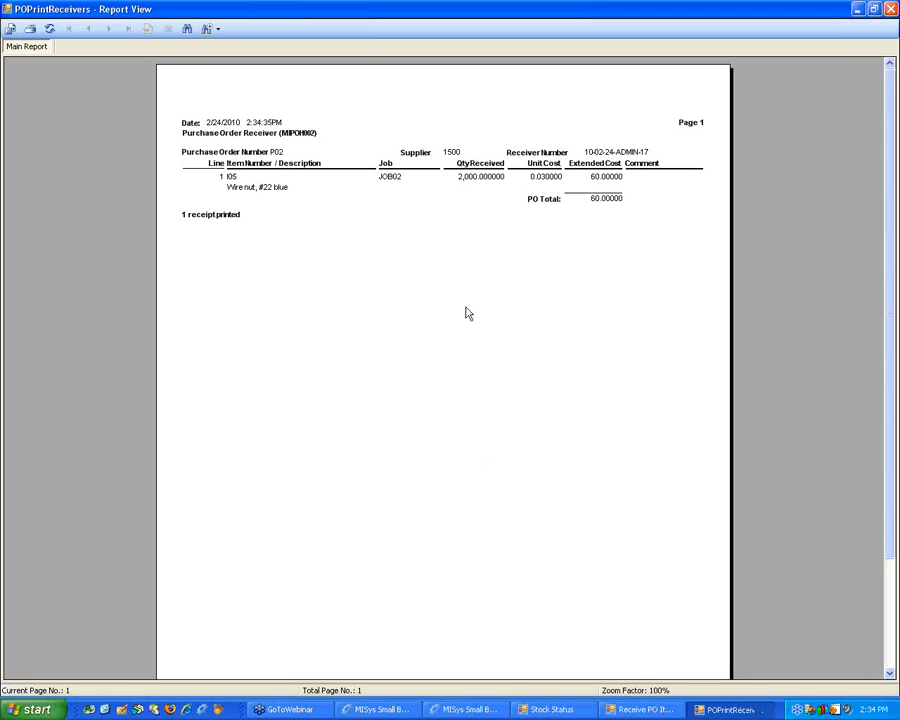
pyautogui.click(890, 9)
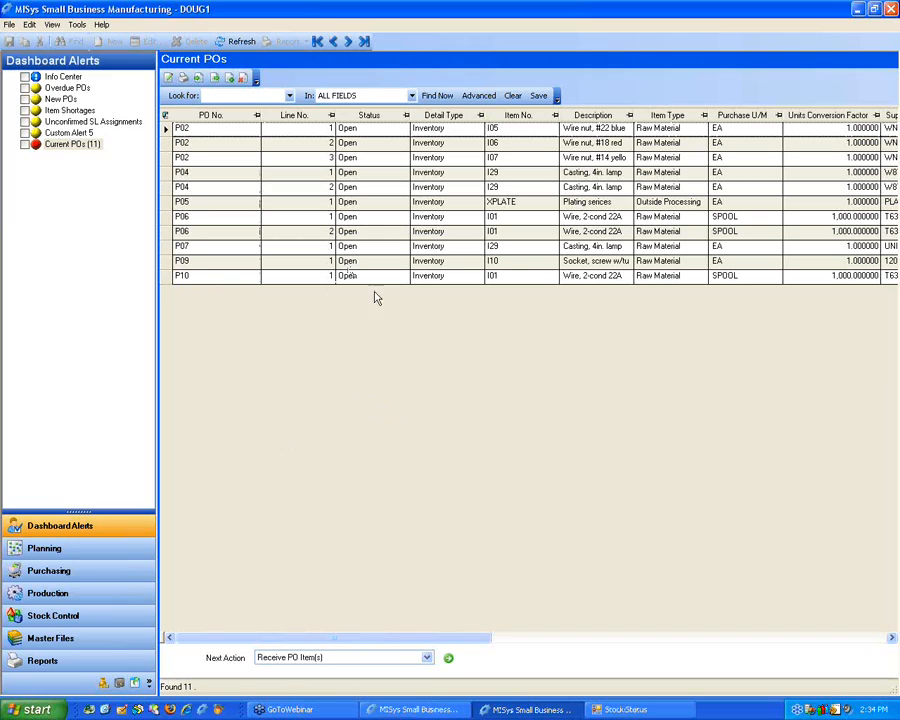
# Select line 1 of the first listed purchase order for item I29 and choose Expedite PO as the alert's next action.
pyautogui.moveTo(342, 638); pyautogui.dragTo(308, 642)
pyautogui.click(166, 173)
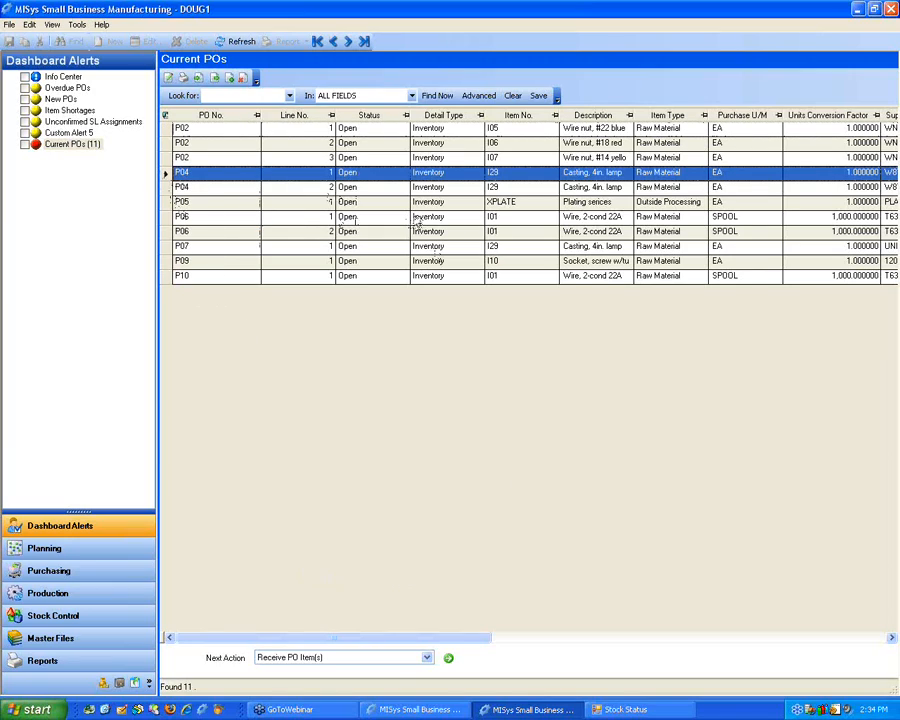
pyautogui.click(426, 657)
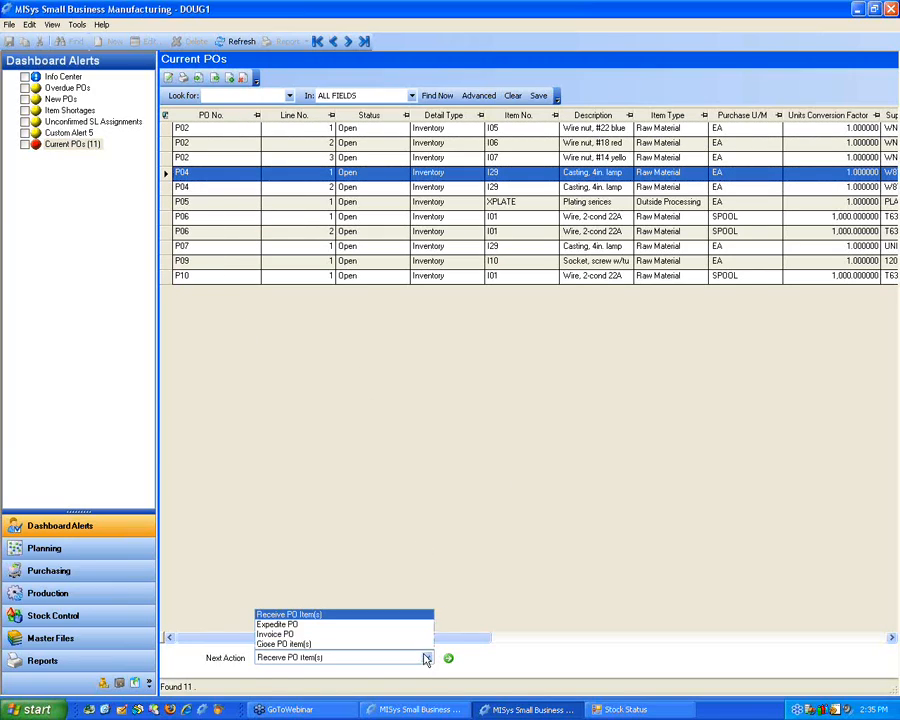
pyautogui.click(320, 624)
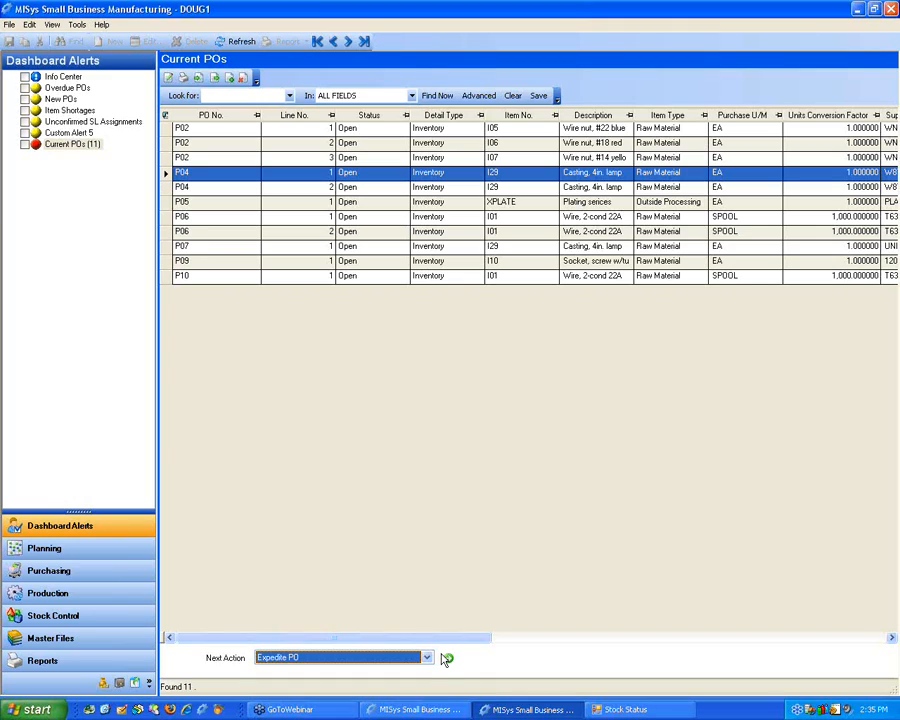
pyautogui.click(365, 537)
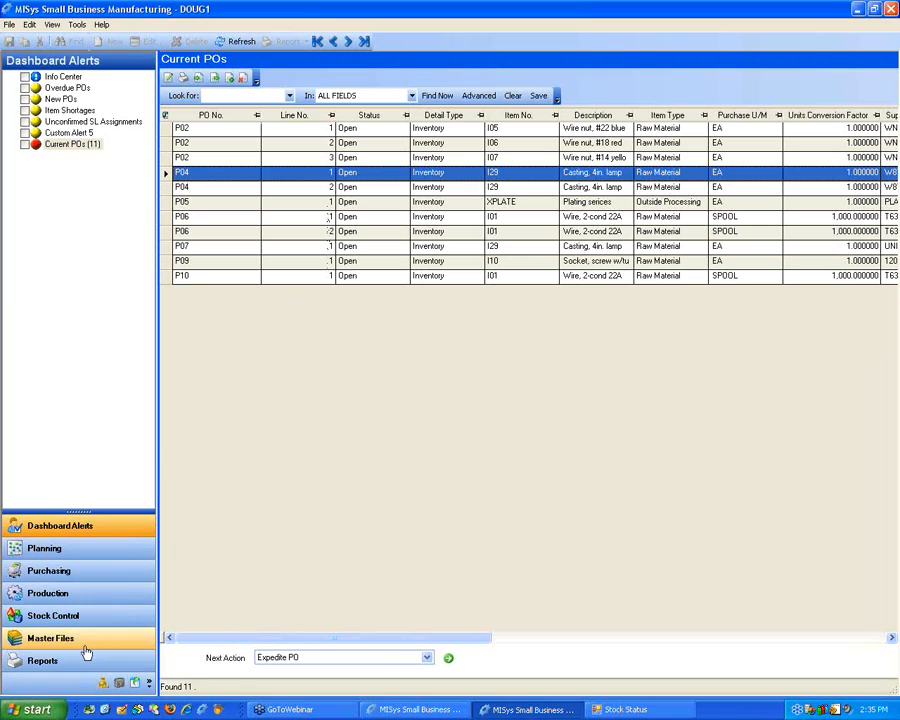
# Display the purchasing Supply Schedule with its Gantt view organized by Items.
pyautogui.click(66, 570)
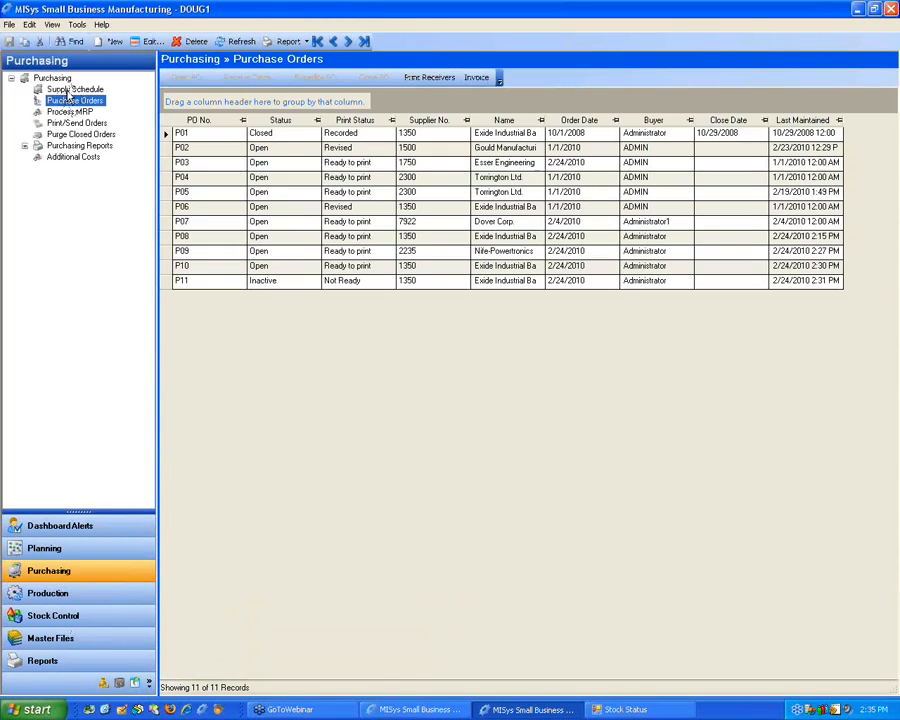
pyautogui.click(70, 89)
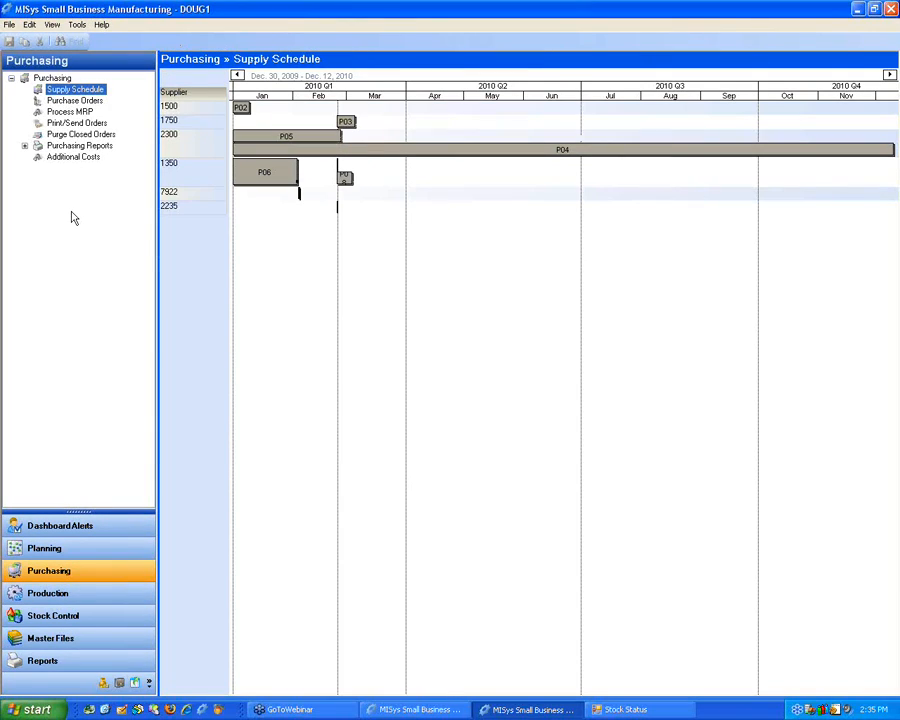
pyautogui.moveTo(82, 508); pyautogui.dragTo(82, 472)
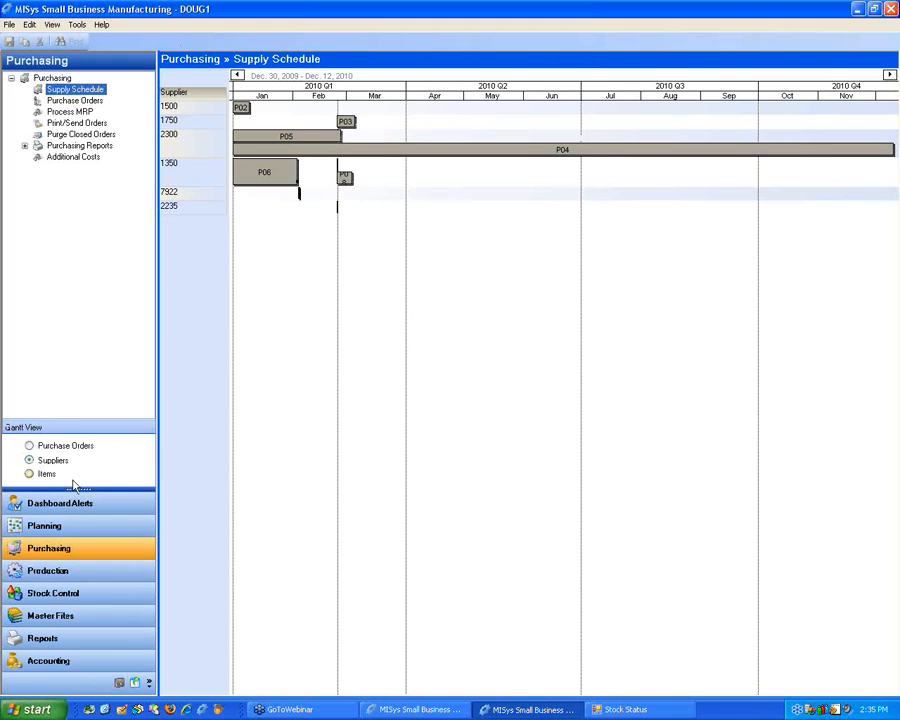
pyautogui.click(32, 474)
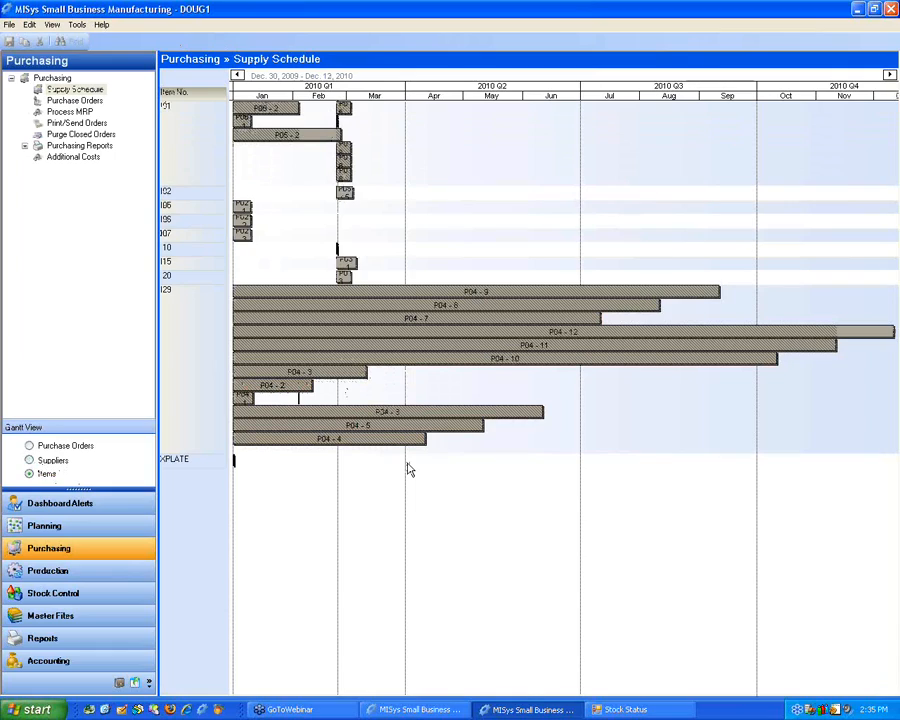
# Extend line 7 of the Torrington Ltd. order for item I29 to August 3, 2010 in the schedule, marking the change as supplier-initiated.
pyautogui.moveTo(326, 98); pyautogui.dragTo(252, 98)
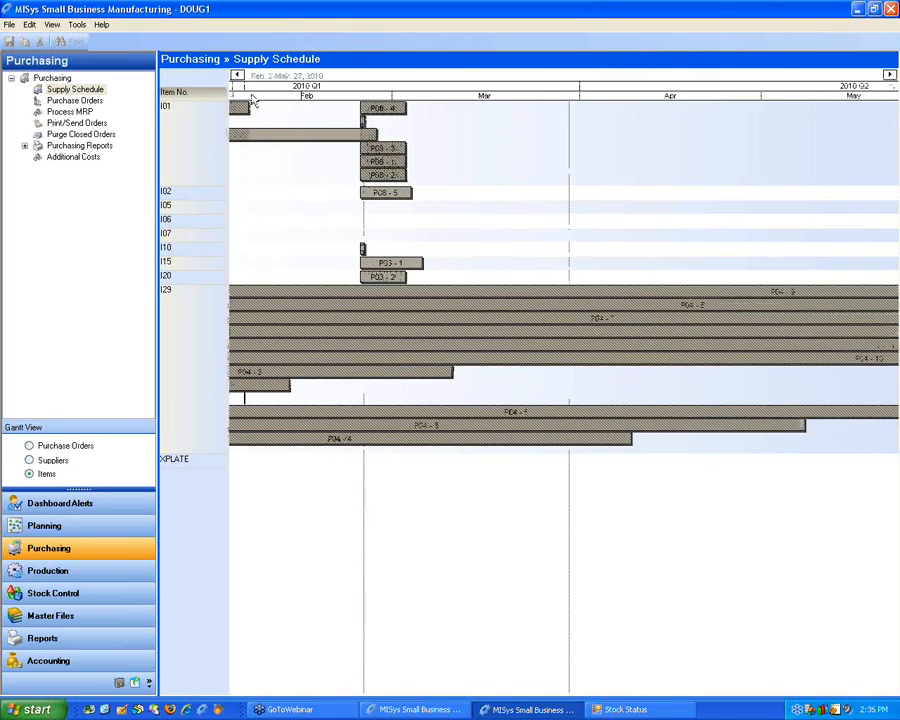
pyautogui.moveTo(460, 100); pyautogui.dragTo(430, 100)
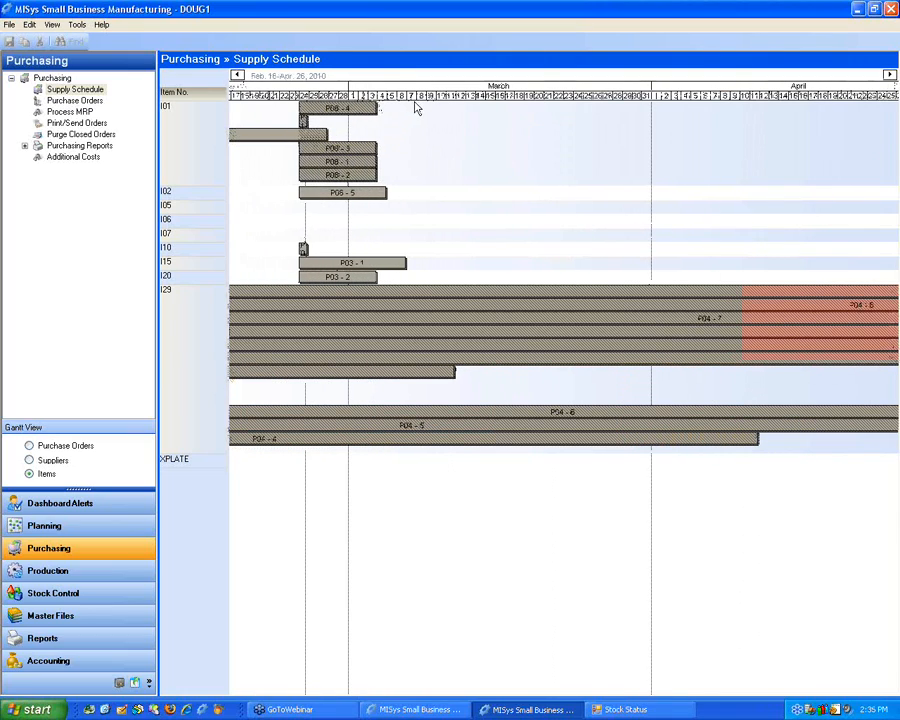
pyautogui.moveTo(376, 107)
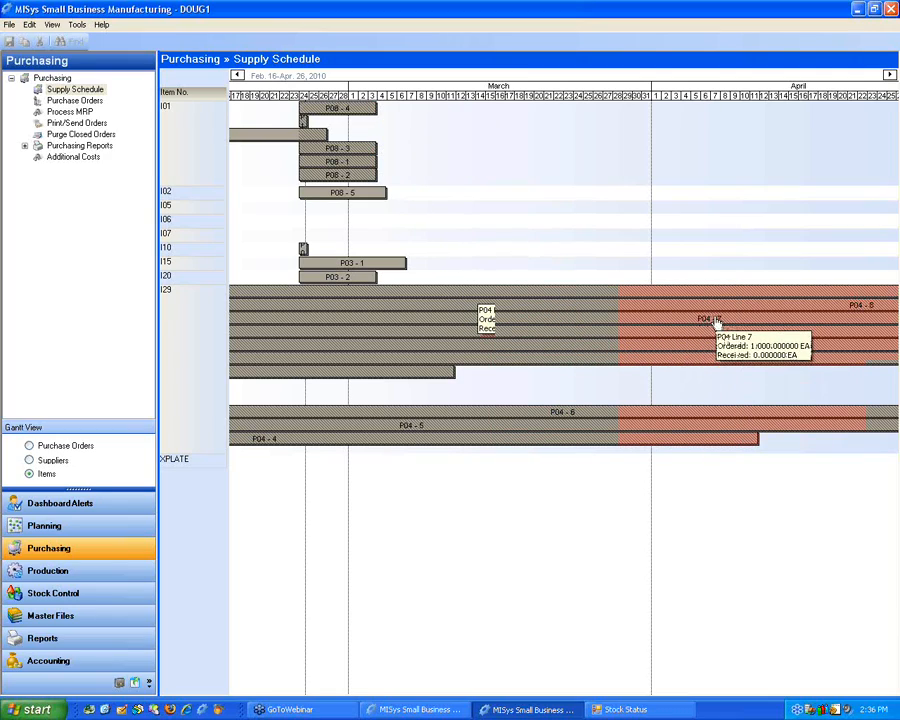
pyautogui.click(889, 75)
pyautogui.click(889, 75)
pyautogui.click(889, 75)
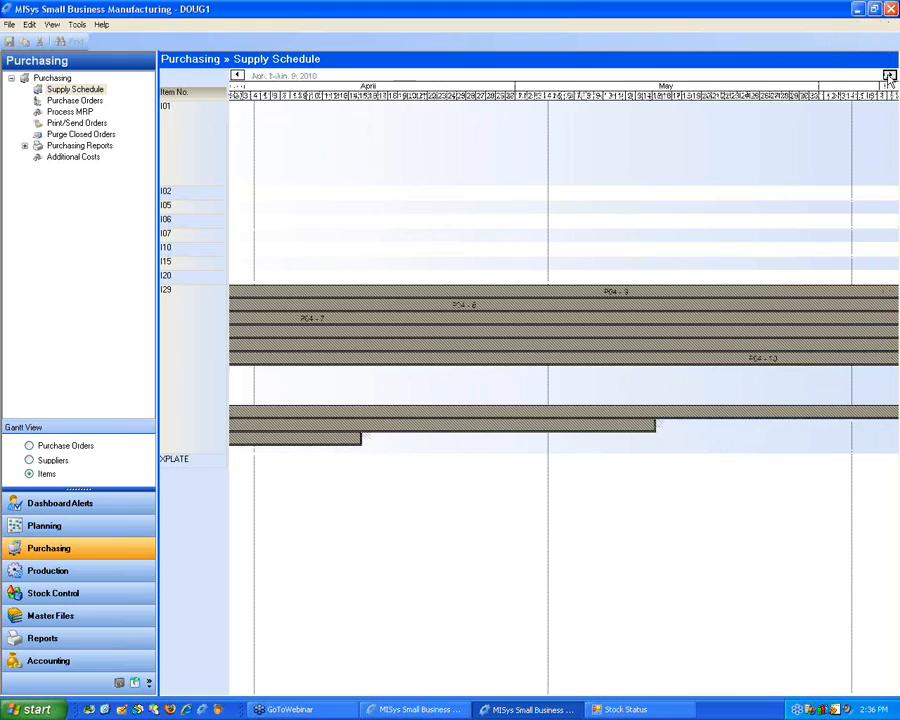
pyautogui.click(889, 75)
pyautogui.click(889, 75)
pyautogui.click(889, 75)
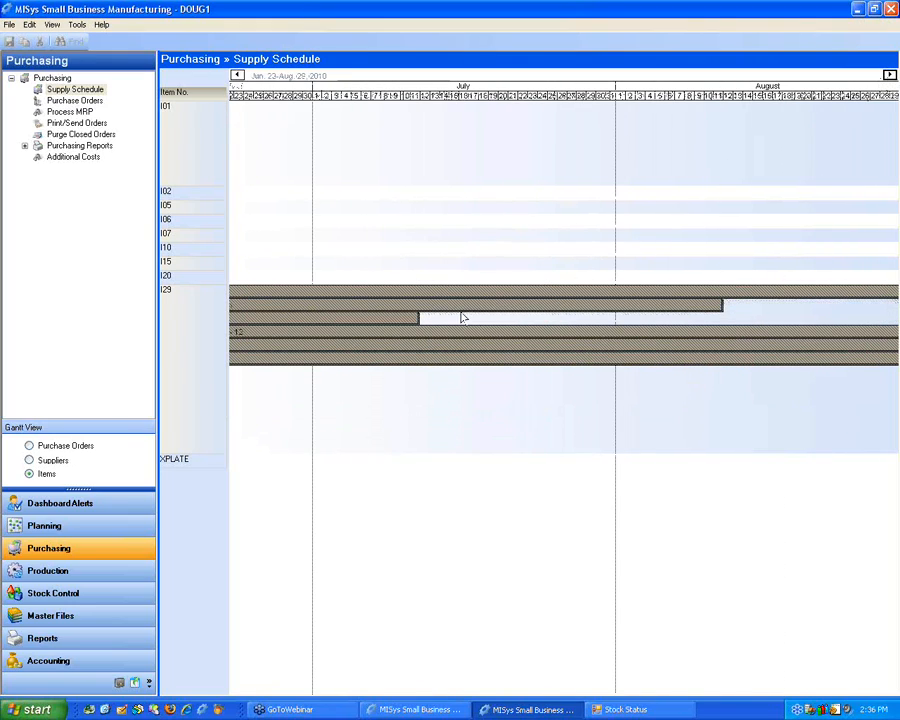
pyautogui.moveTo(418, 320)
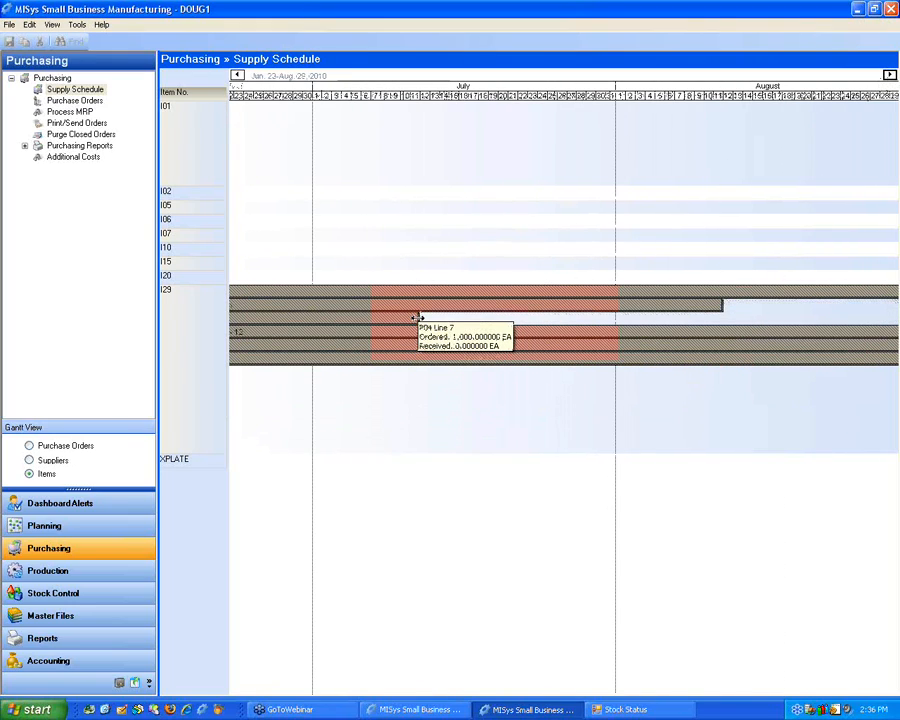
pyautogui.moveTo(418, 318); pyautogui.dragTo(646, 320)
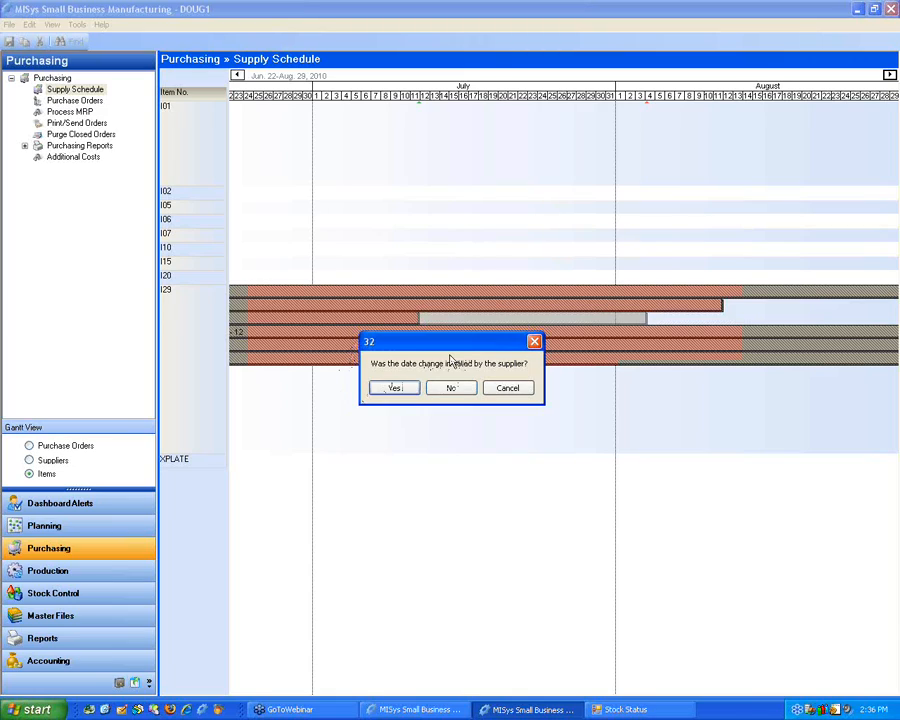
pyautogui.click(399, 391)
pyautogui.moveTo(458, 344)
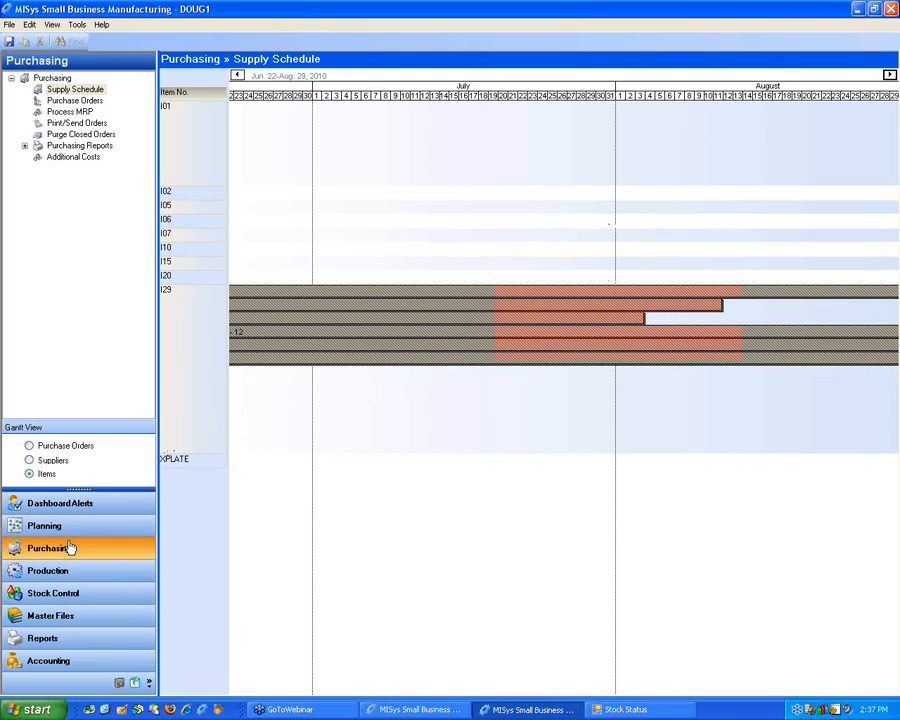
# Save the schedule changes and open the Torrington Ltd. purchase order for item I29 with its Expedite PO details.
pyautogui.click(74, 101)
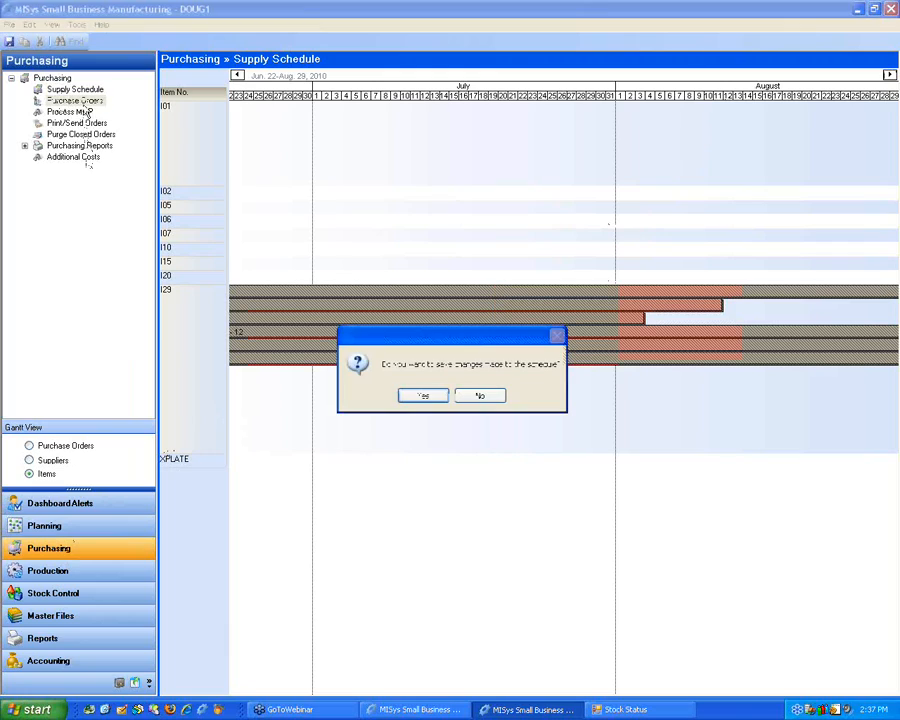
pyautogui.click(425, 396)
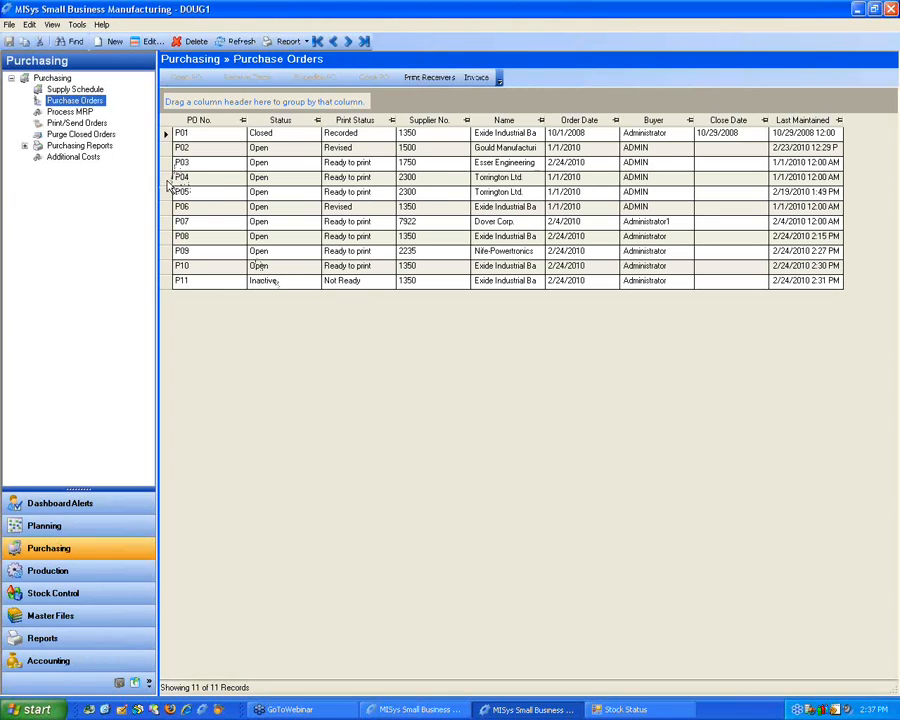
pyautogui.click(172, 177)
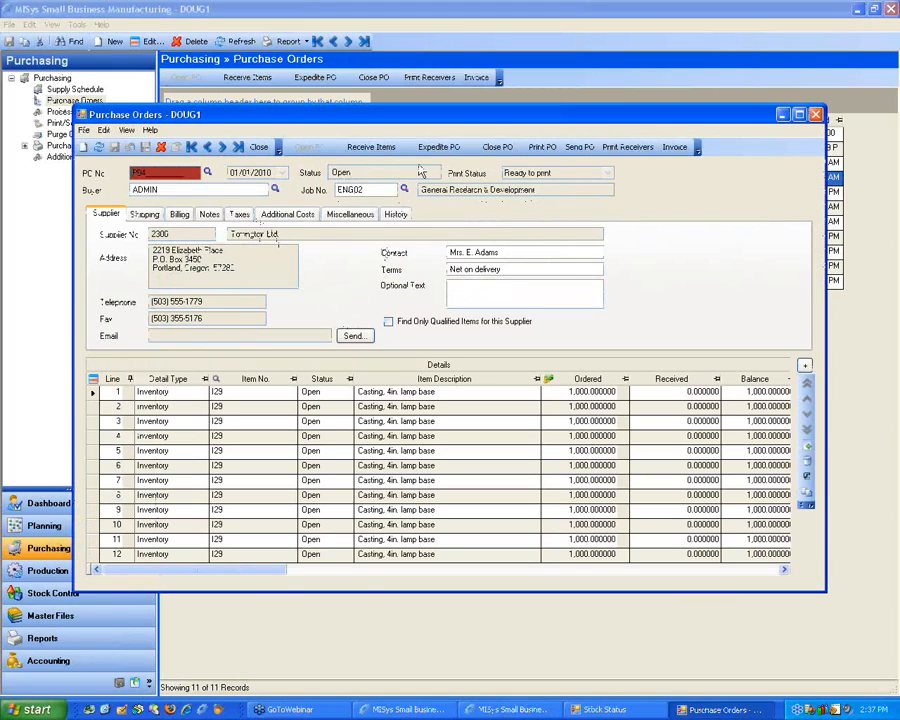
pyautogui.click(451, 149)
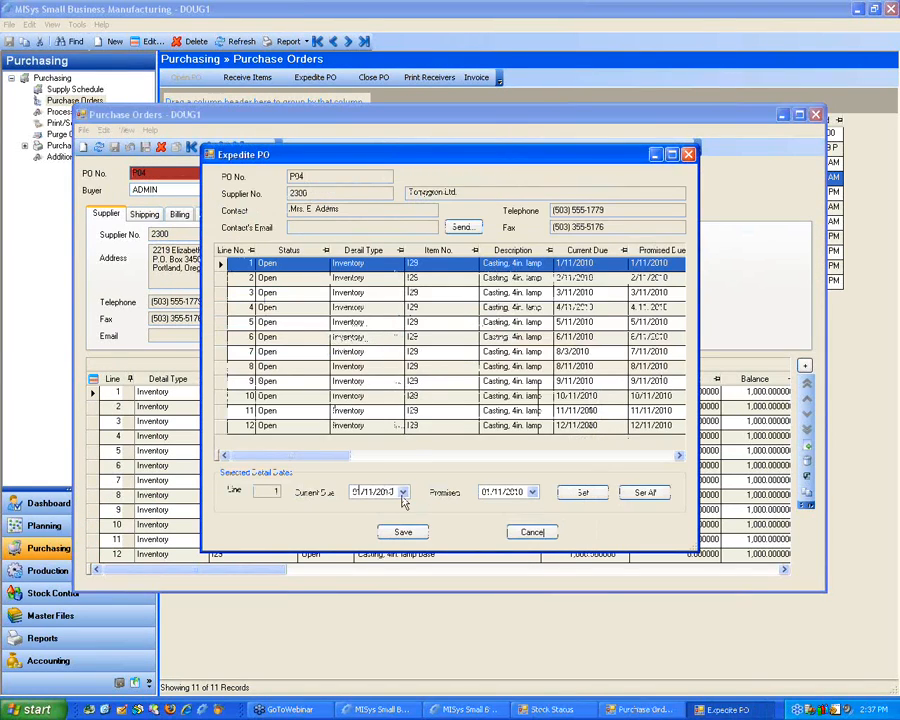
# Check the due dates of line 7 in the Expedite PO details, then close the order without changes.
pyautogui.click(238, 354)
pyautogui.moveTo(301, 460); pyautogui.dragTo(341, 460)
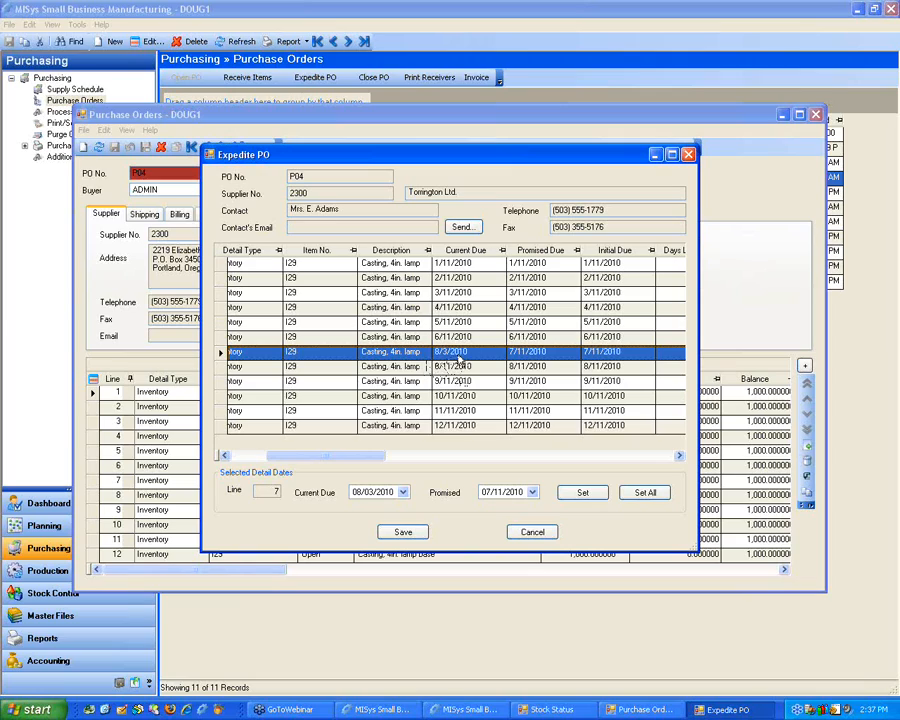
pyautogui.click(531, 531)
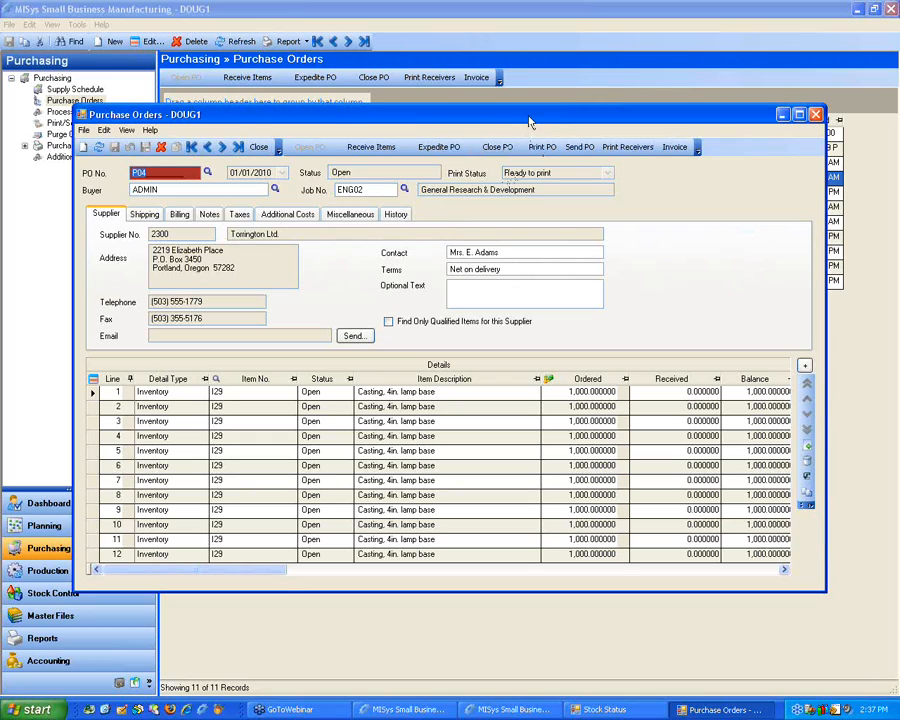
pyautogui.click(816, 114)
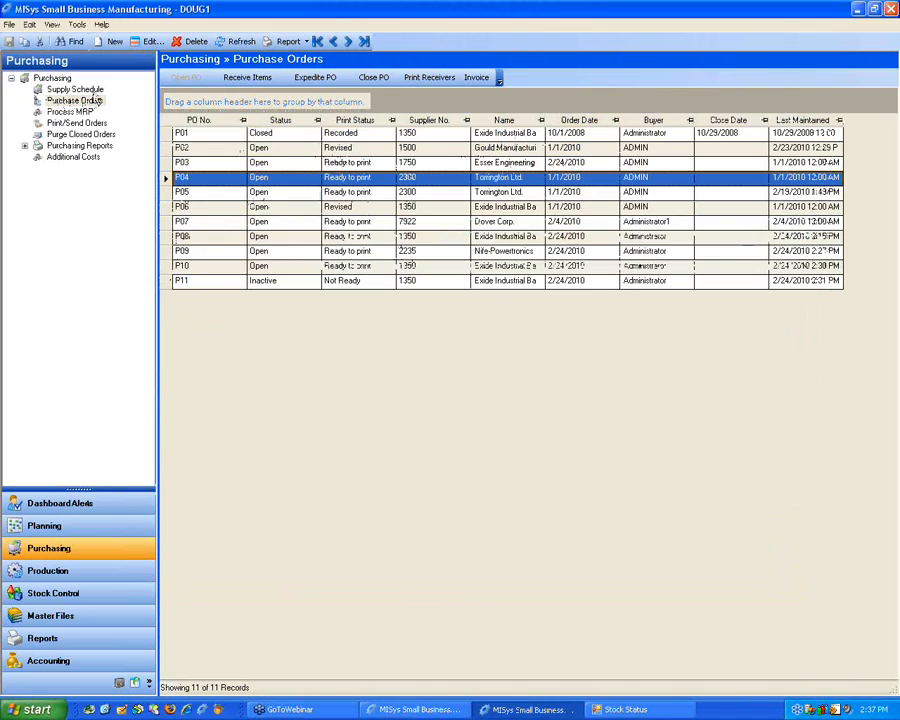
# View the Supply Schedule Gantt chart organized by Purchase Orders, by Suppliers and by Items.
pyautogui.click(88, 90)
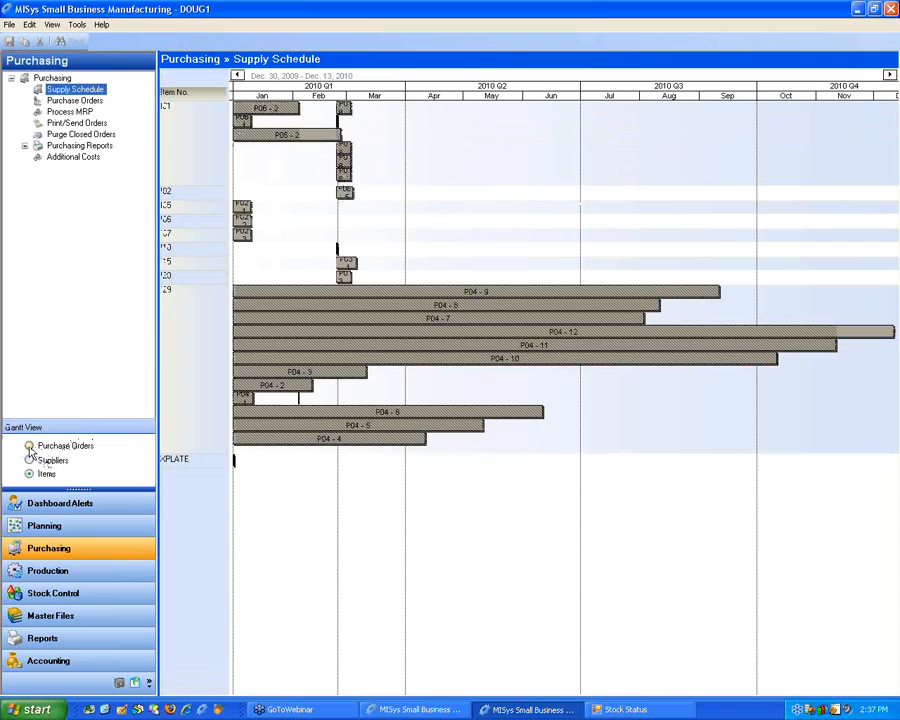
pyautogui.click(29, 446)
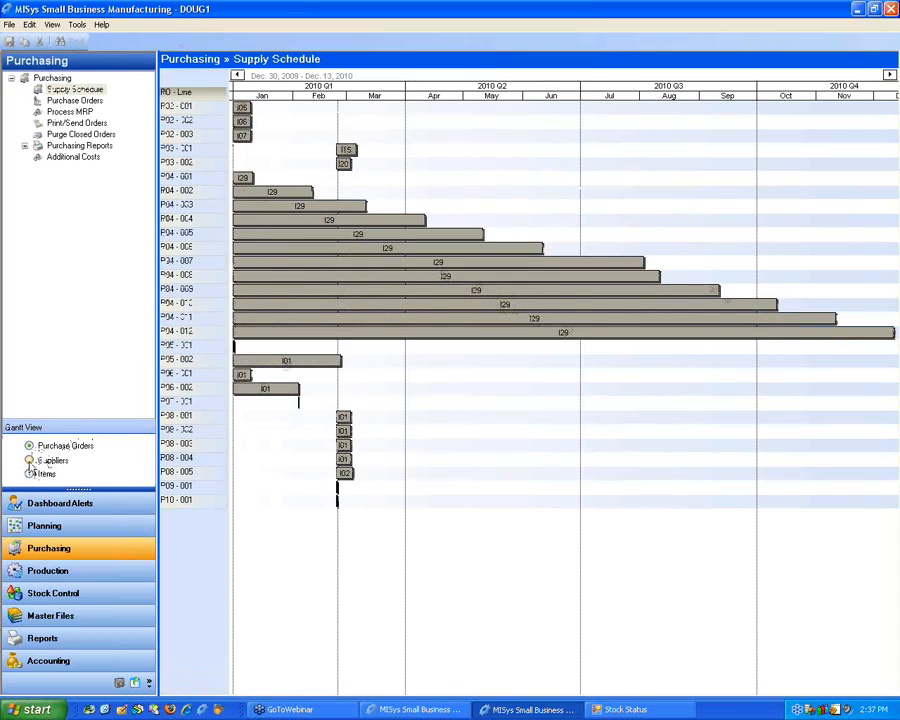
pyautogui.click(29, 460)
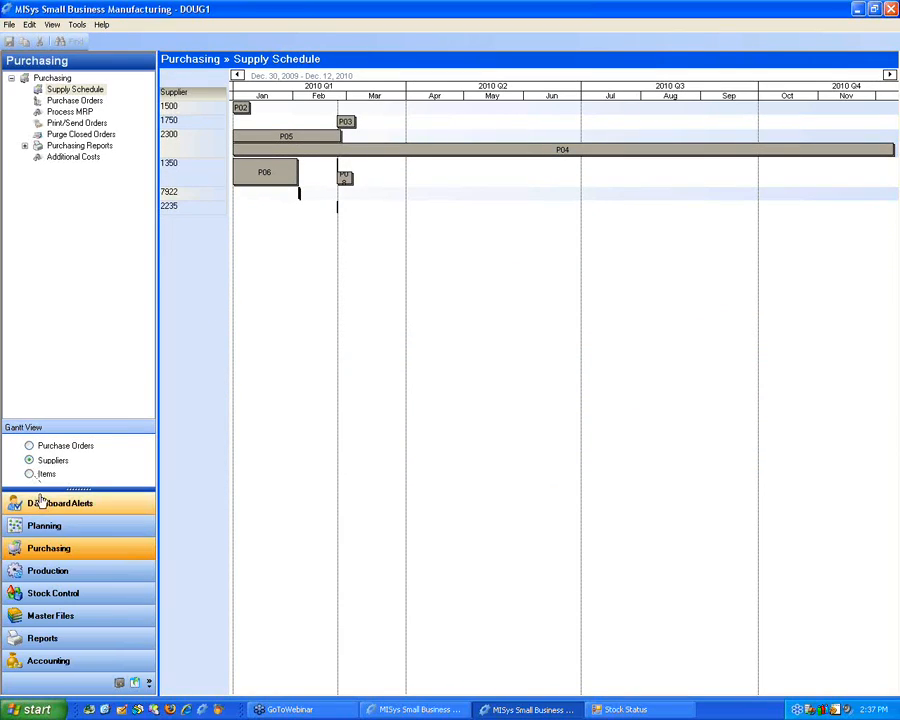
pyautogui.click(32, 474)
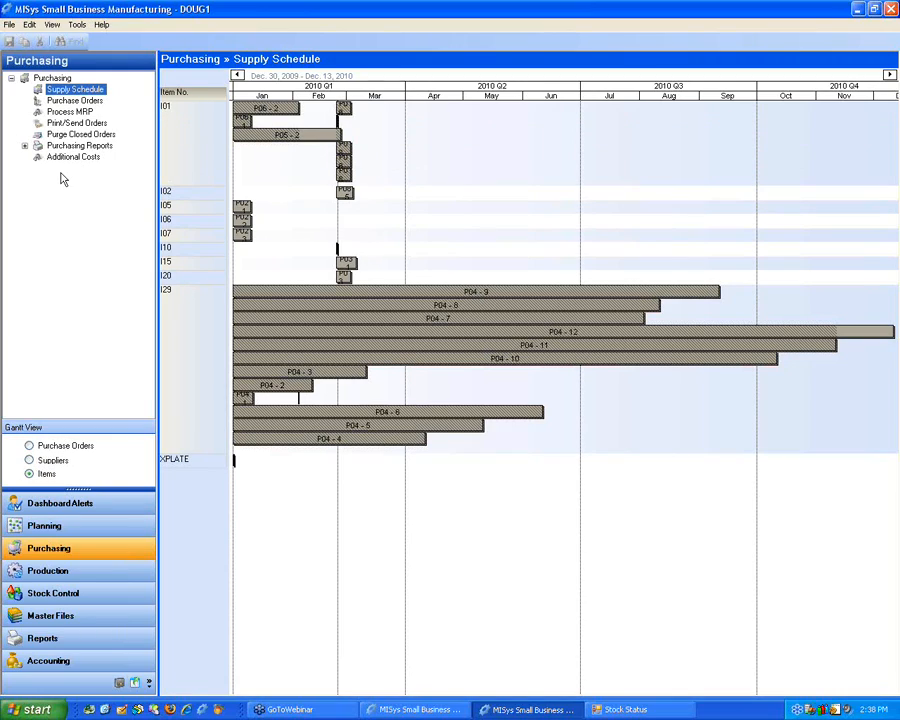
# Browse the available purchasing reports and the Accounting, Bins and Bills of Material categories of the Reports module.
pyautogui.click(24, 145)
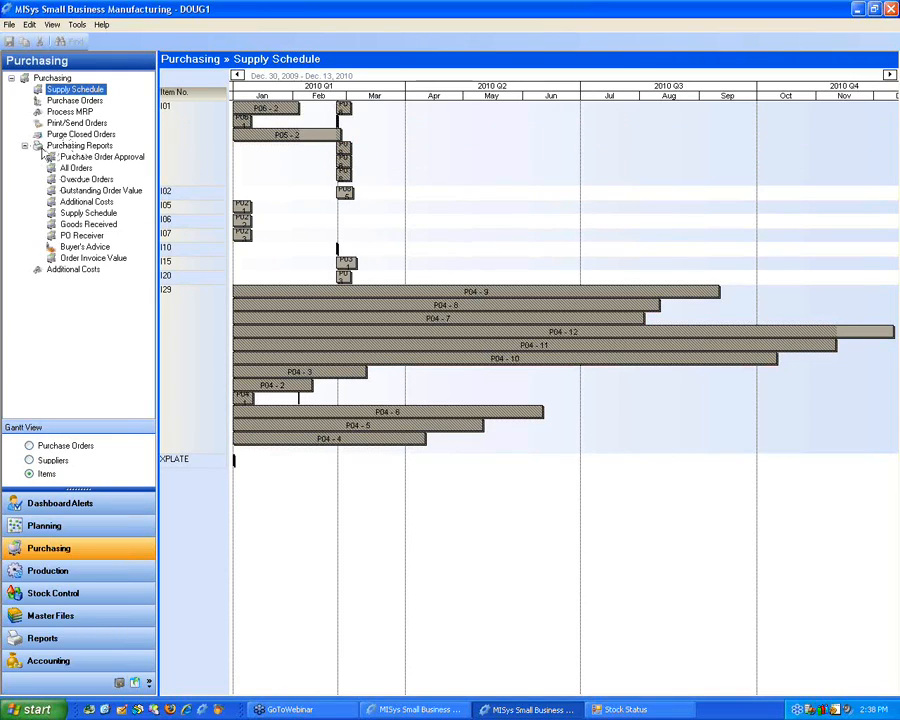
pyautogui.click(24, 145)
pyautogui.click(58, 640)
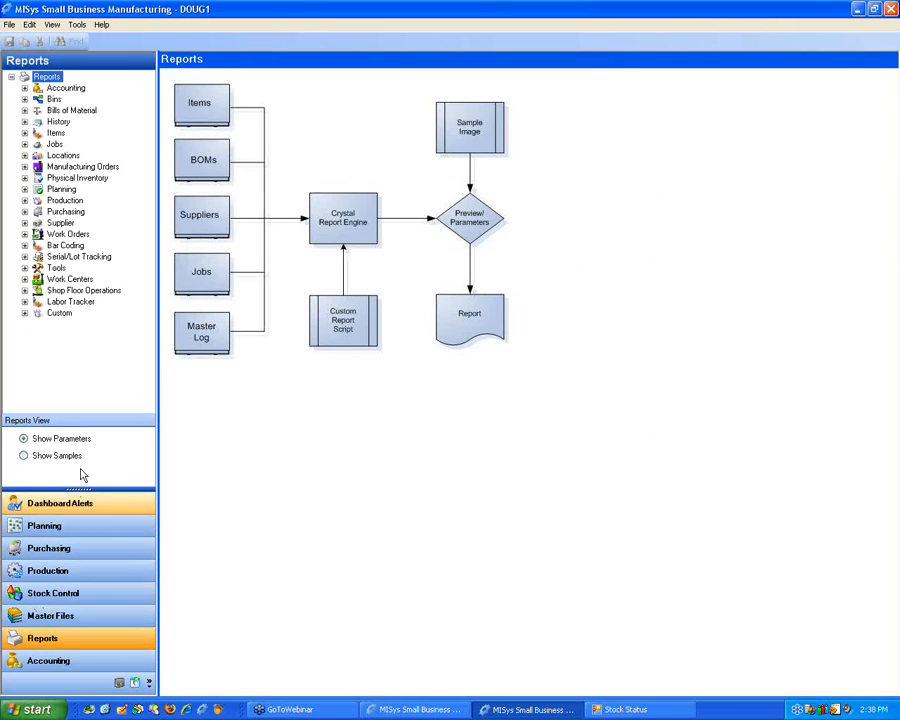
pyautogui.click(24, 88)
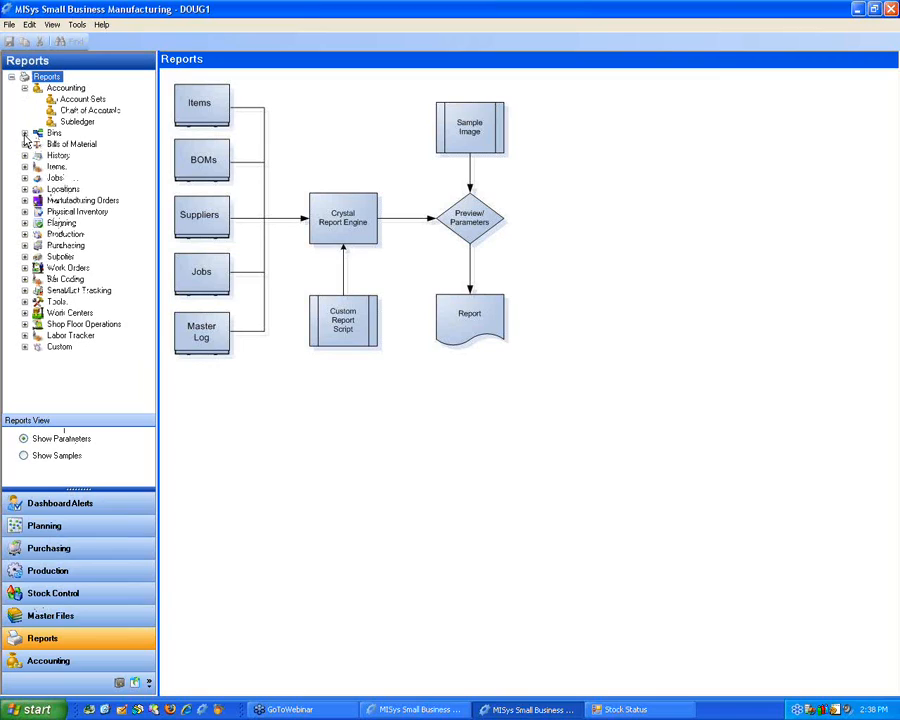
pyautogui.click(24, 133)
pyautogui.click(24, 189)
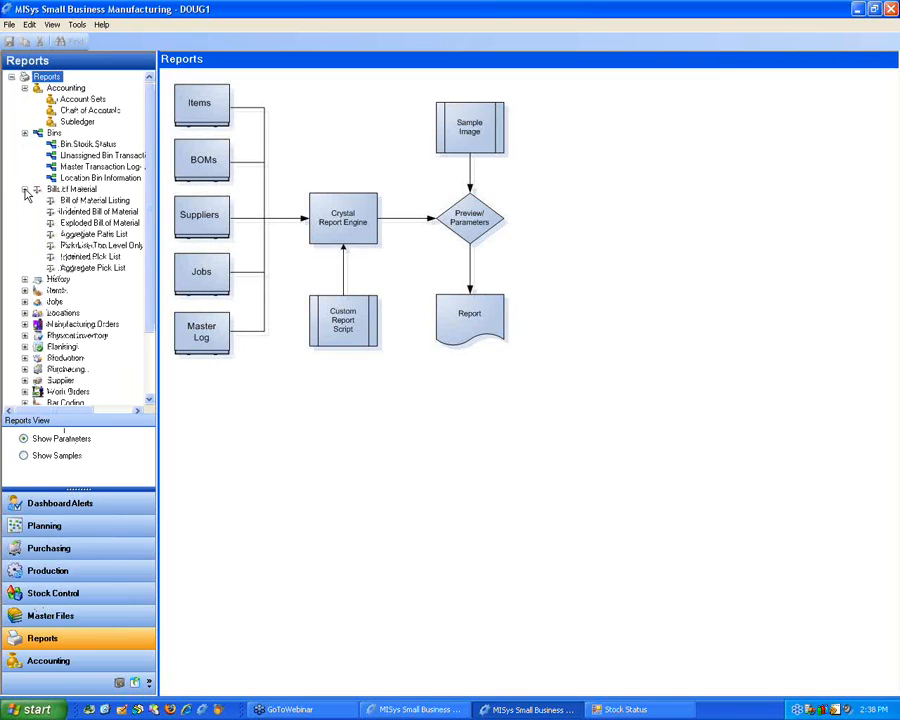
pyautogui.click(24, 189)
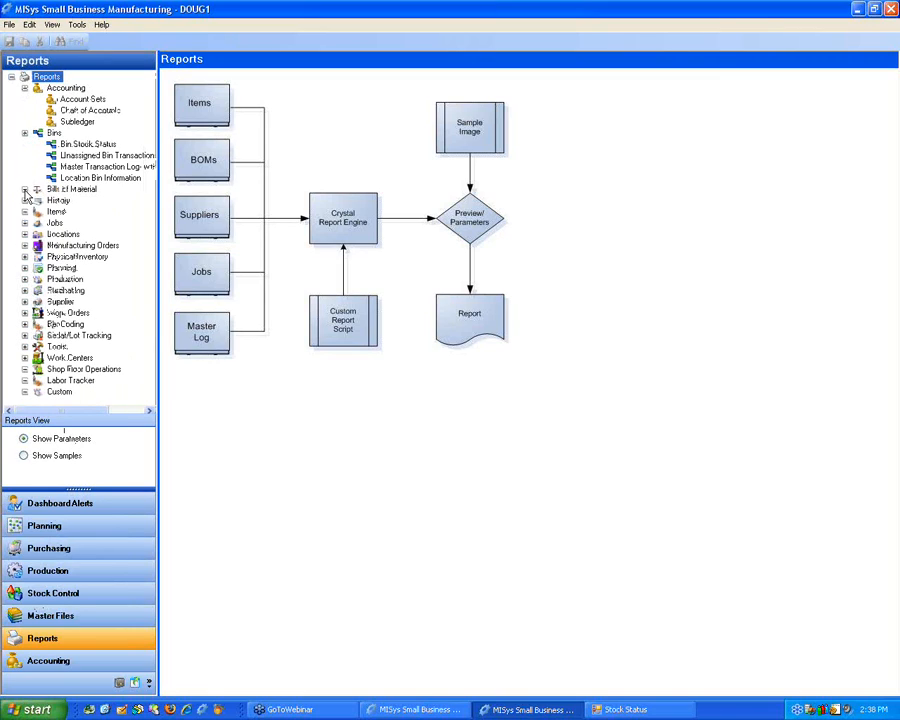
pyautogui.click(24, 189)
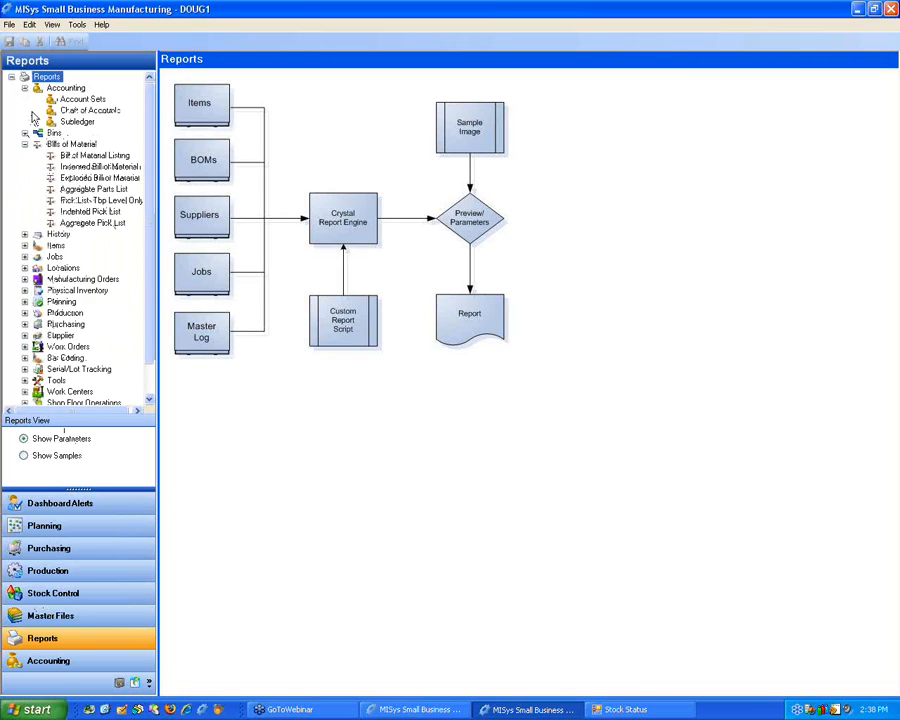
pyautogui.click(24, 88)
pyautogui.click(24, 110)
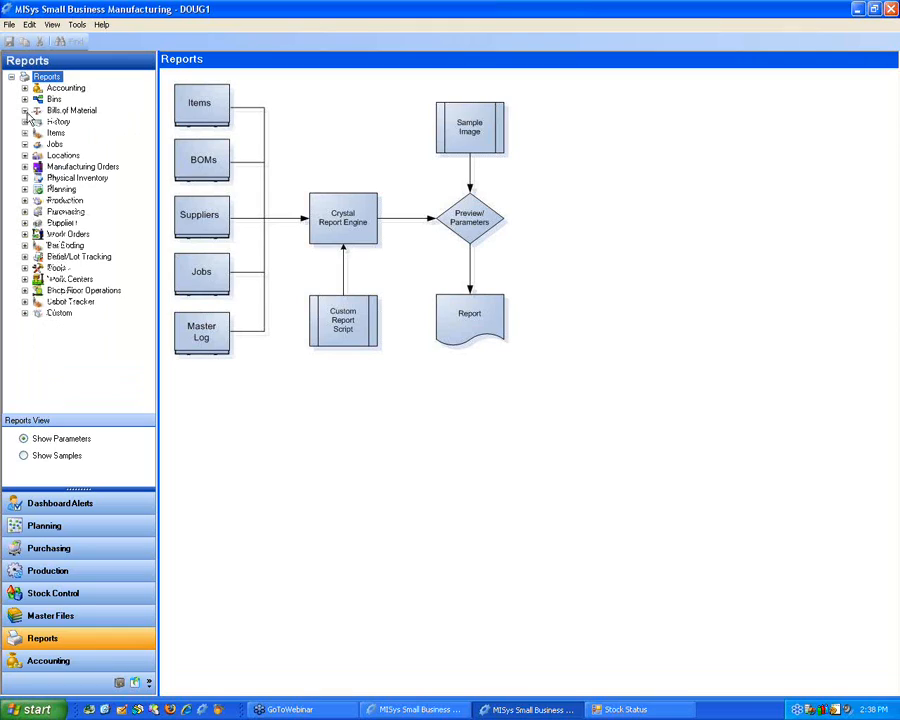
# Open the purchasing Buyer's Advice report and examine its Shortage Basis, Order Quantity and Supplier Info options.
pyautogui.click(24, 212)
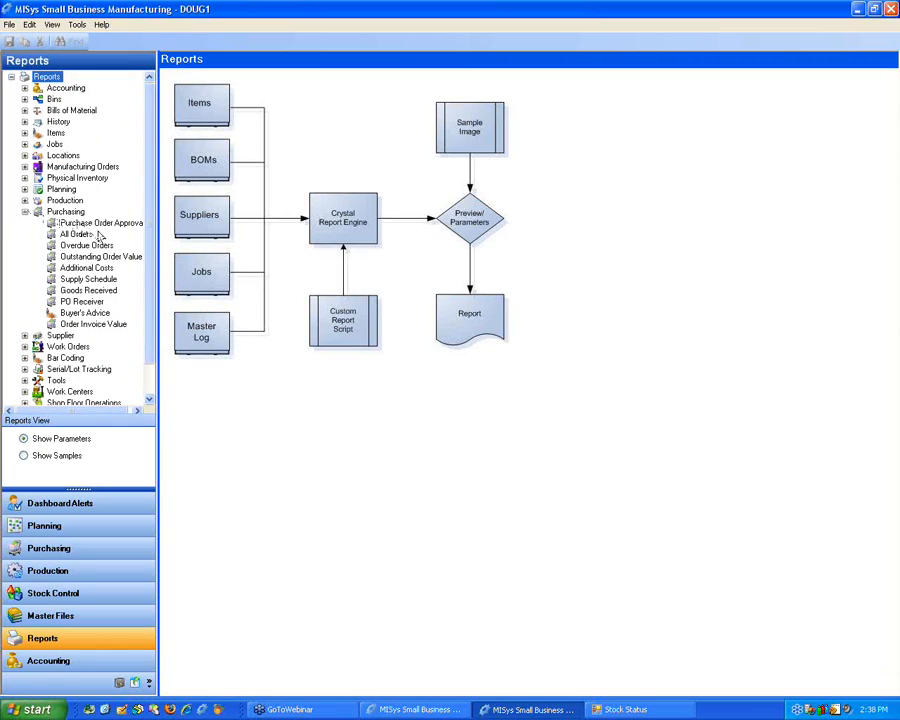
pyautogui.click(88, 314)
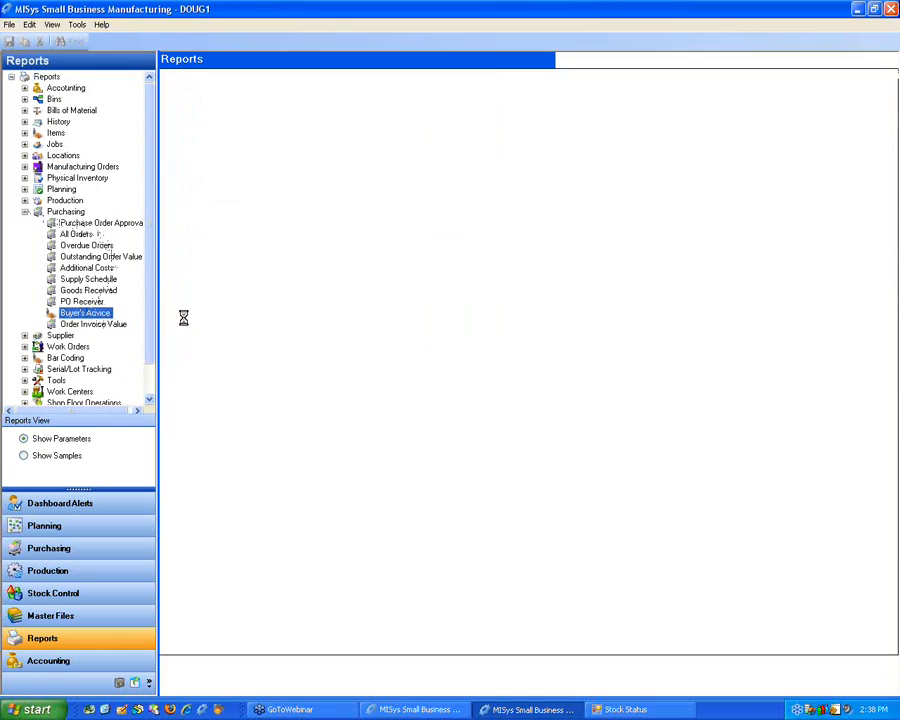
pyautogui.click(345, 230)
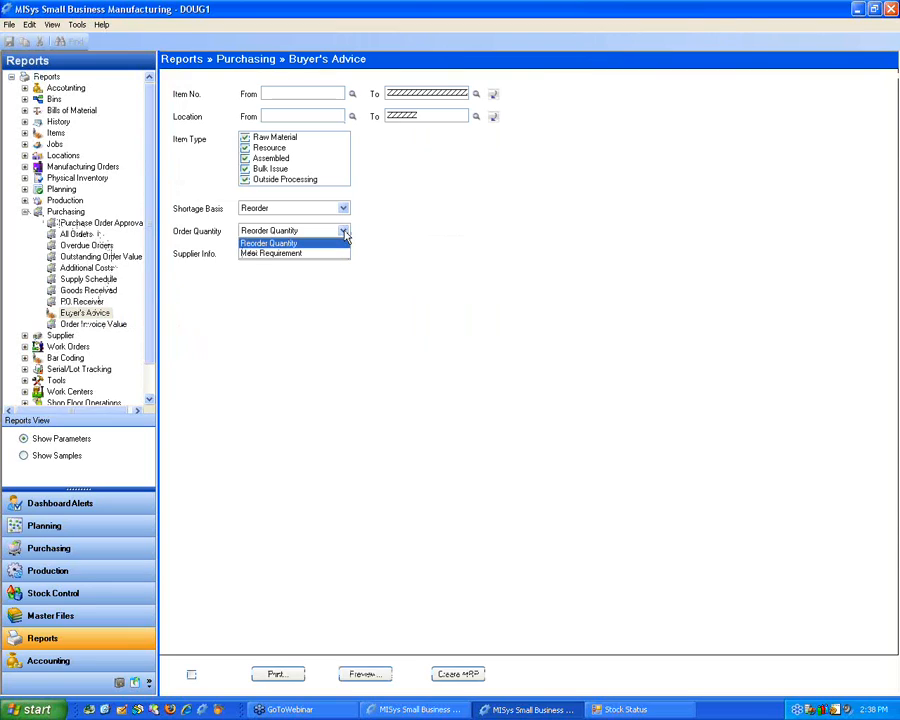
pyautogui.click(343, 213)
pyautogui.click(343, 210)
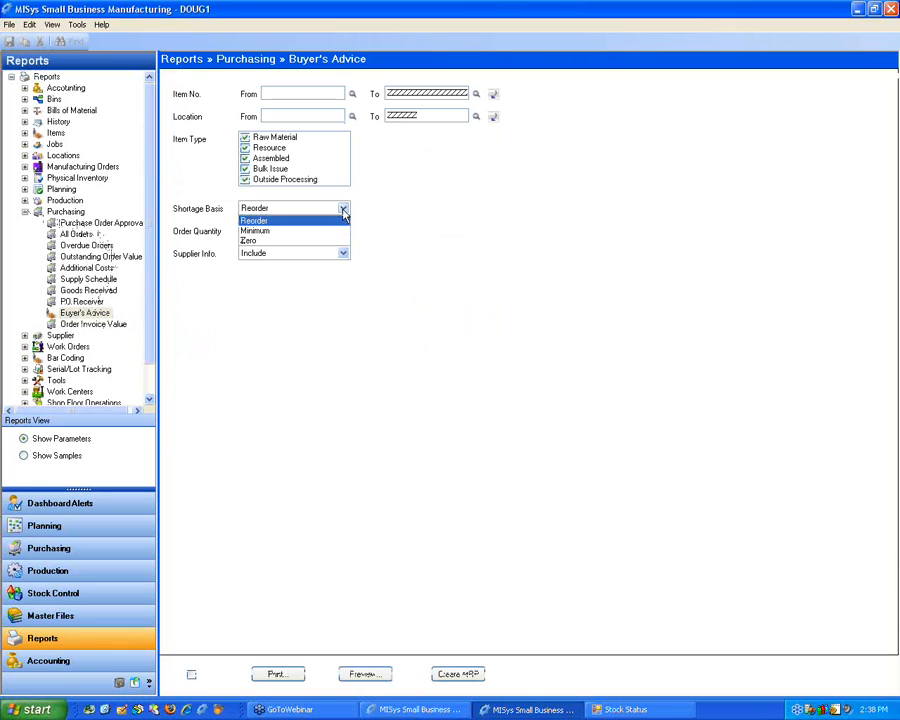
pyautogui.click(344, 211)
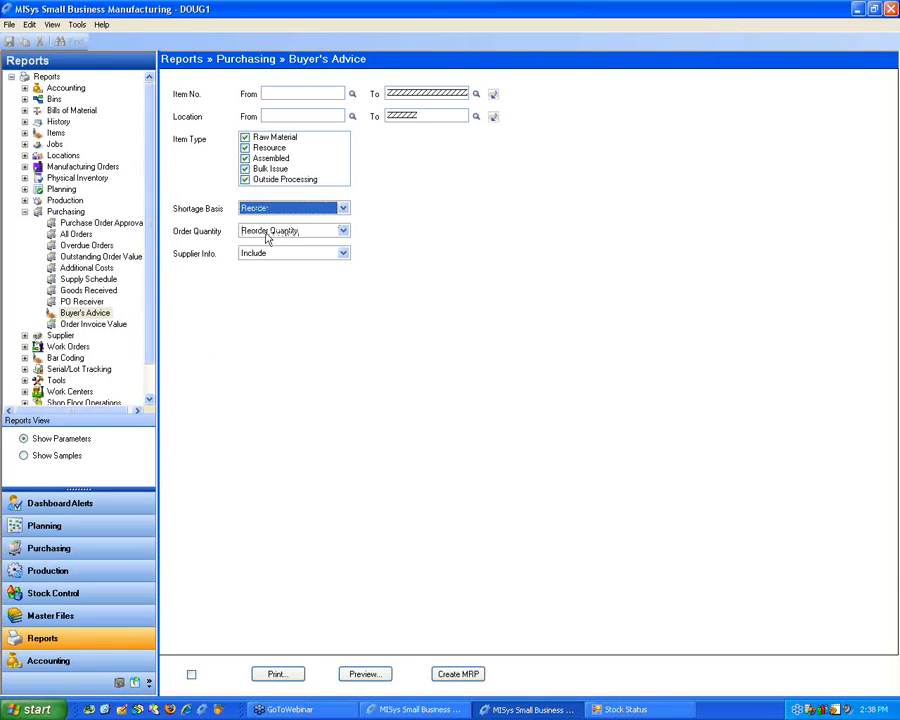
pyautogui.click(268, 237)
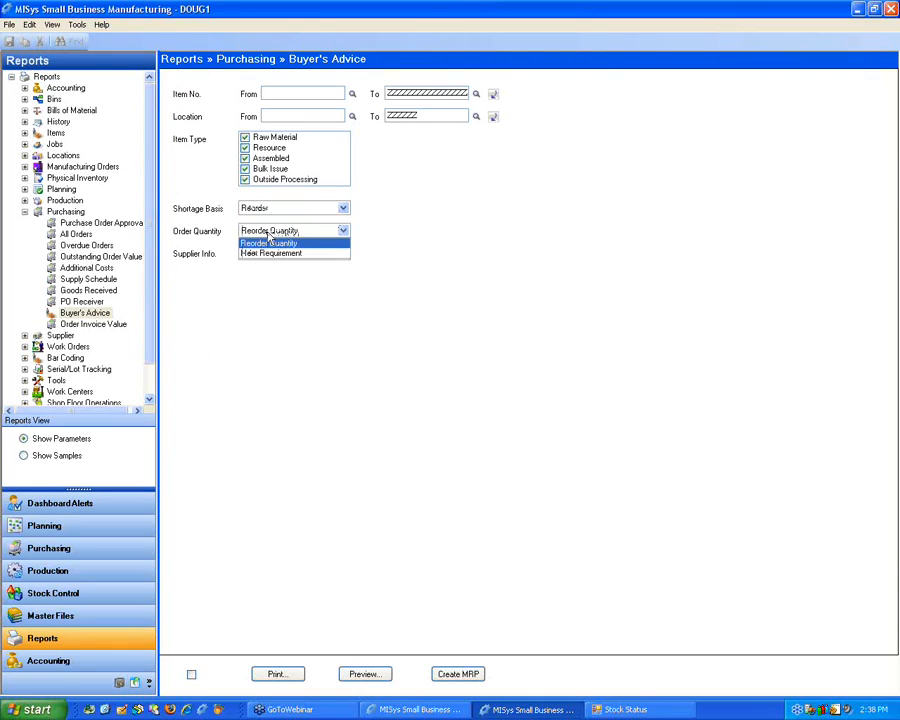
pyautogui.click(216, 237)
pyautogui.click(272, 253)
pyautogui.click(275, 253)
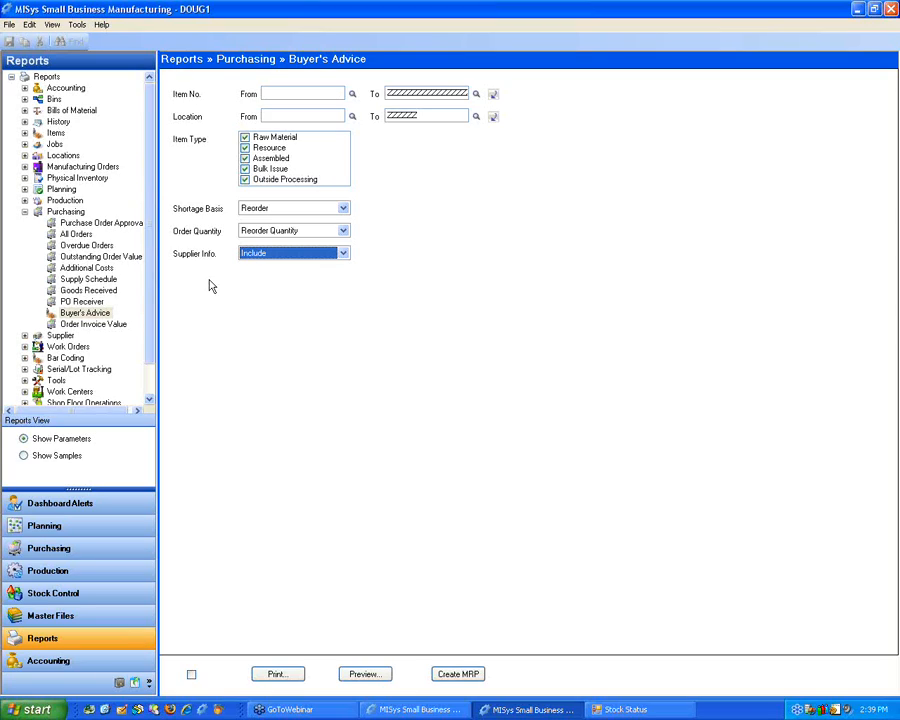
# Switch the reports view to samples and display the sample Purchase Order Approval report.
pyautogui.click(100, 223)
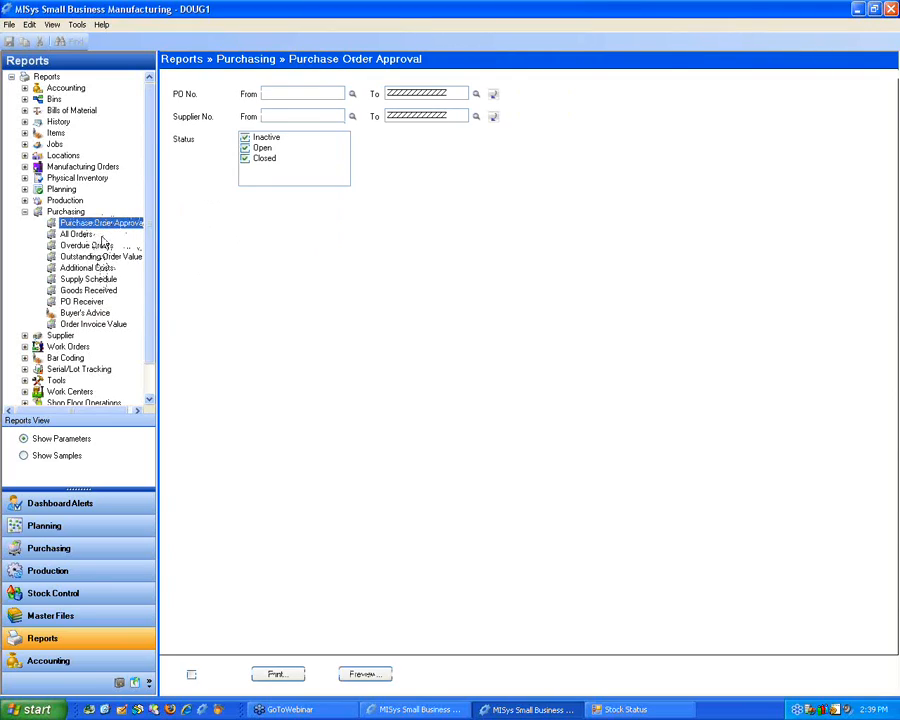
pyautogui.click(24, 456)
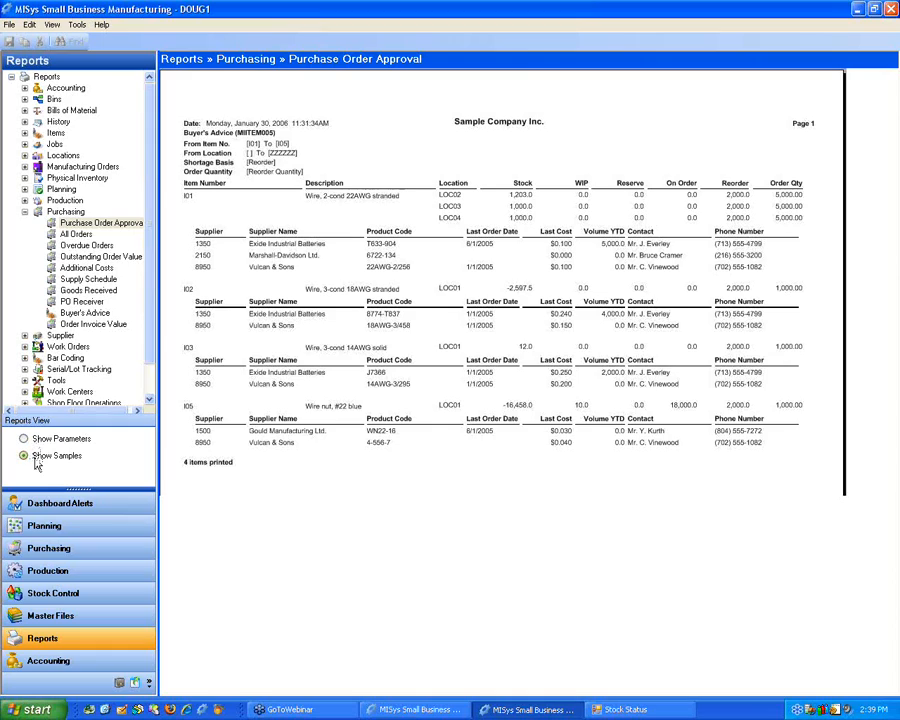
pyautogui.click(78, 234)
pyautogui.click(88, 223)
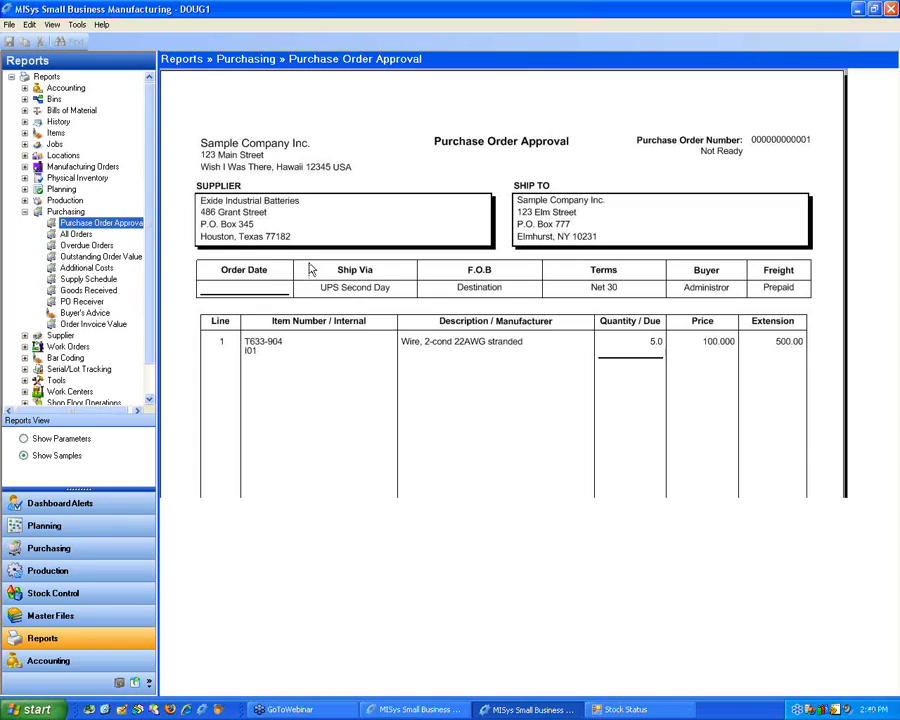
# Look through the sample purchasing reports from All Orders, Overdue Orders and Outstanding Order Value through Supply Schedule to Buyer's Advice.
pyautogui.click(78, 234)
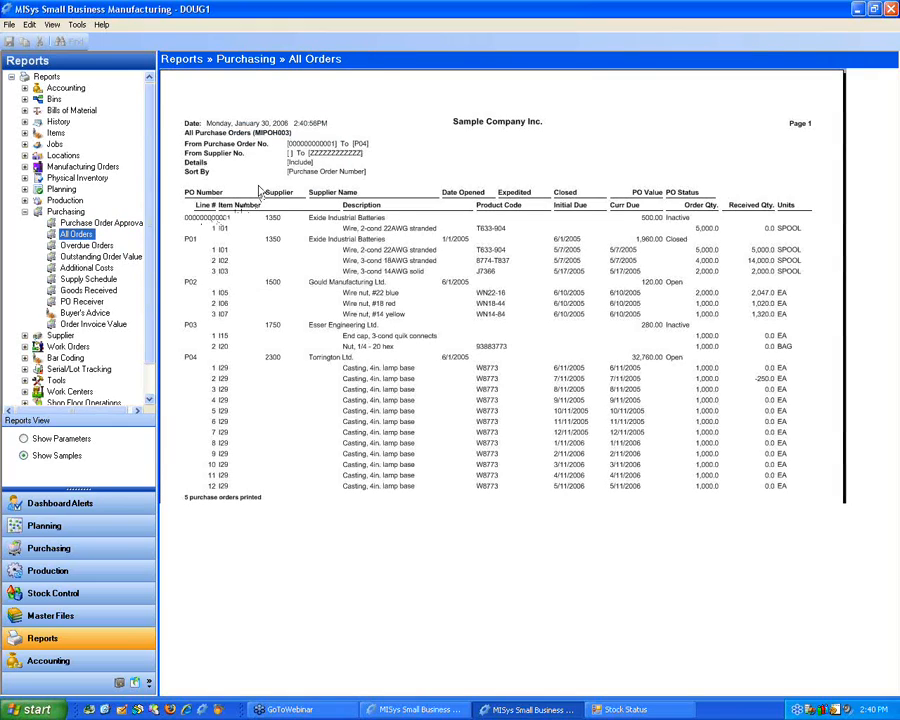
pyautogui.click(85, 245)
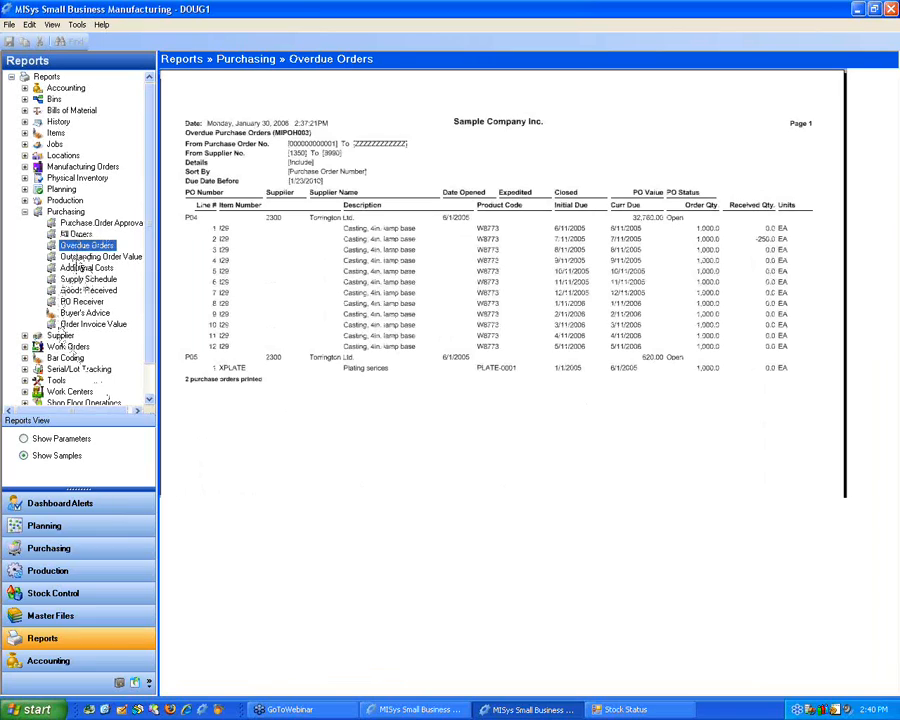
pyautogui.click(82, 257)
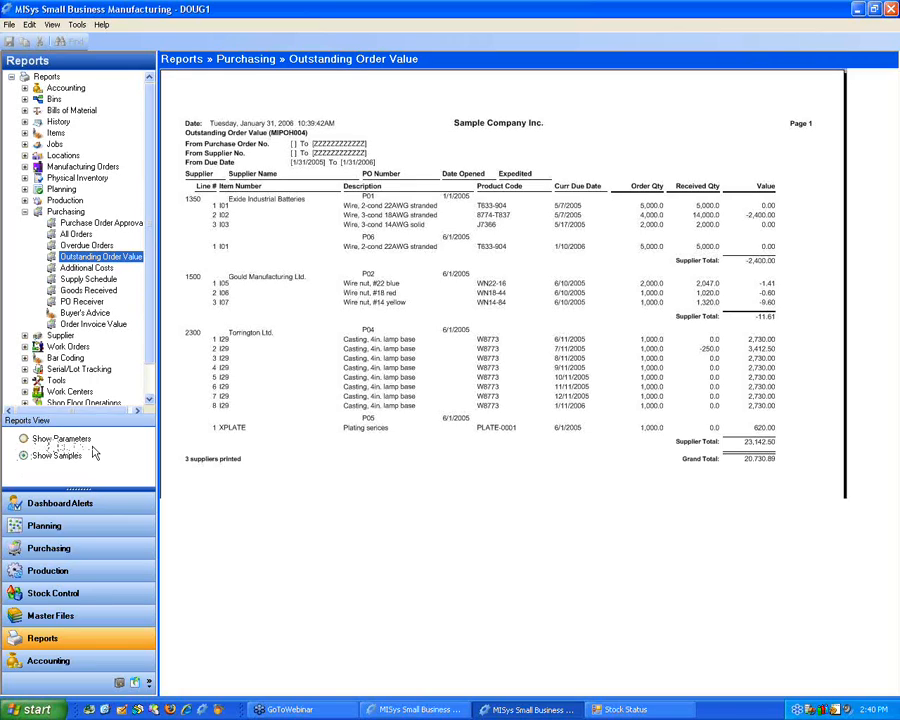
pyautogui.click(86, 268)
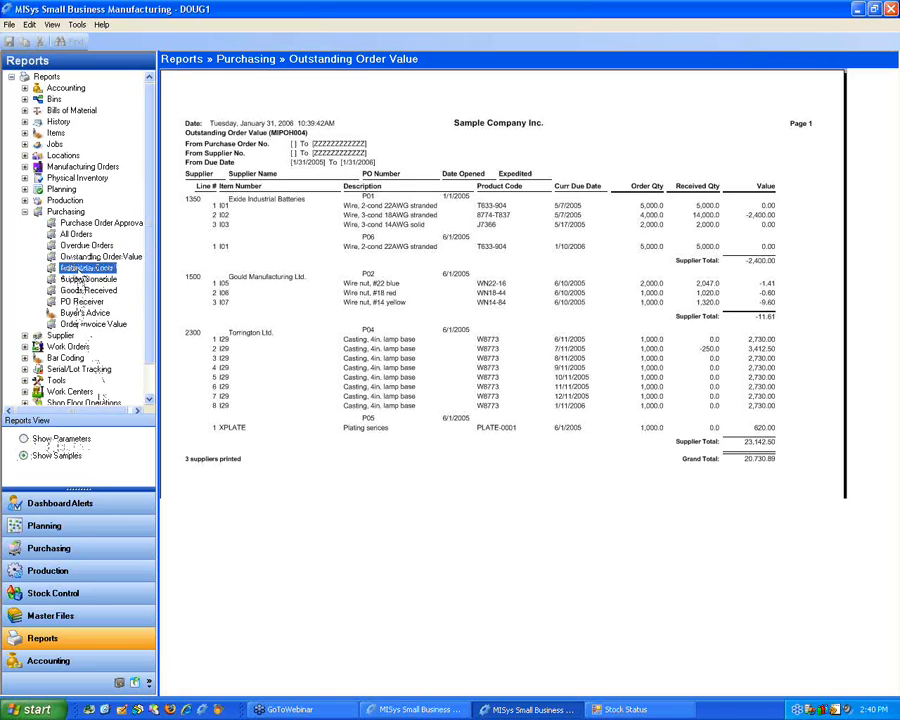
pyautogui.click(84, 280)
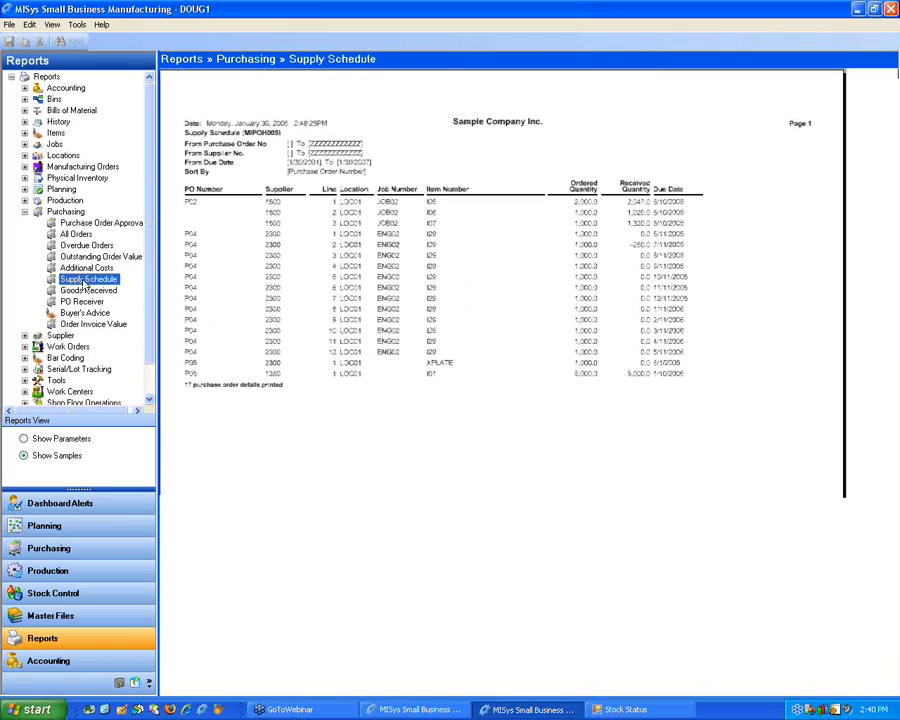
pyautogui.click(75, 291)
pyautogui.click(74, 302)
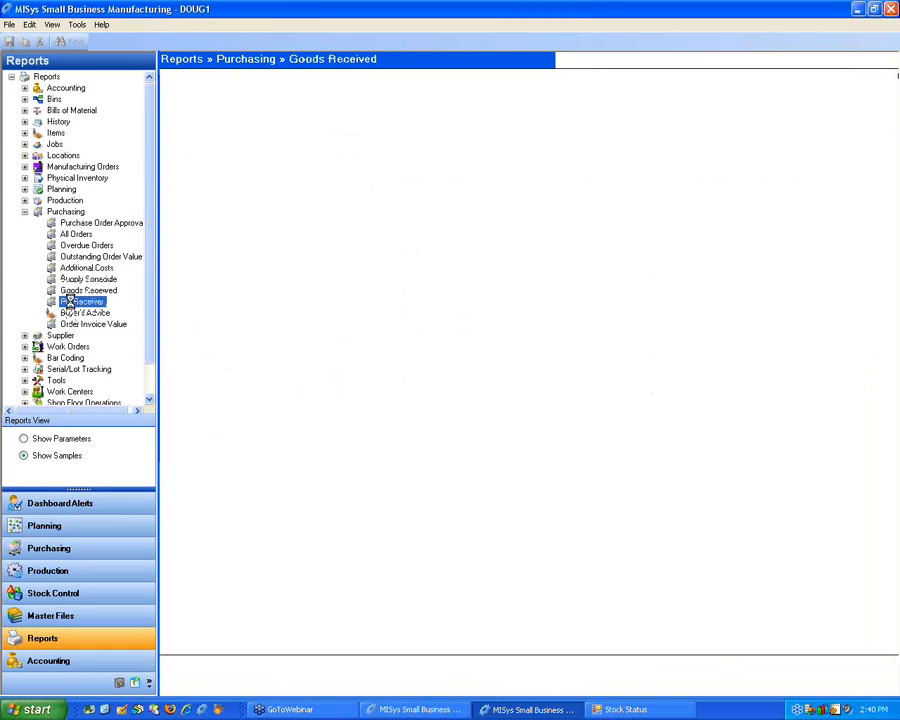
pyautogui.click(78, 313)
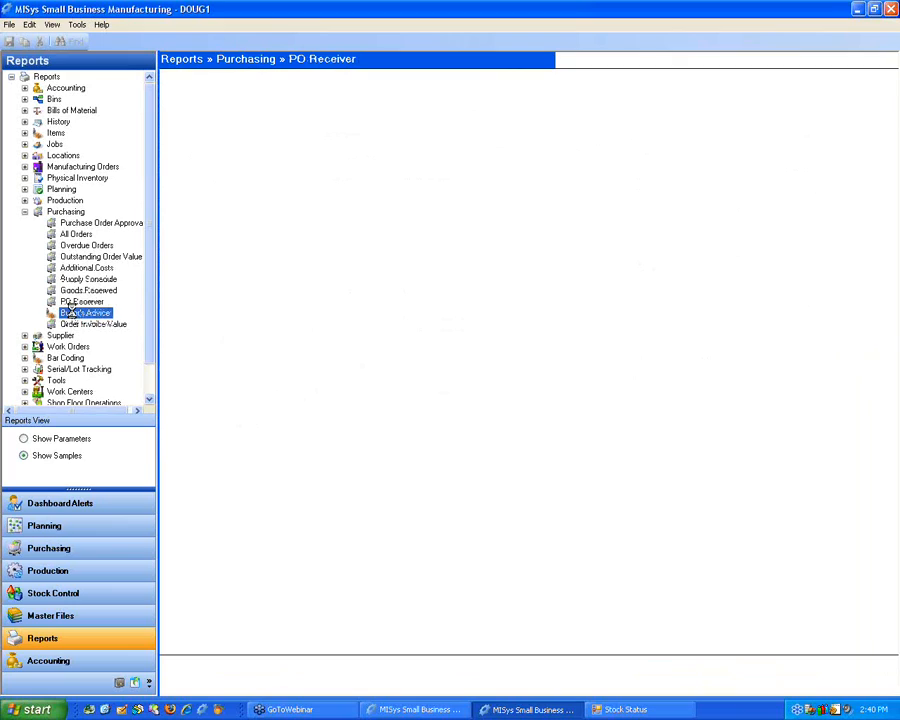
# Switch the reports view to parameters and examine the All Orders report's Details, Sort By and Currency options.
pyautogui.click(24, 439)
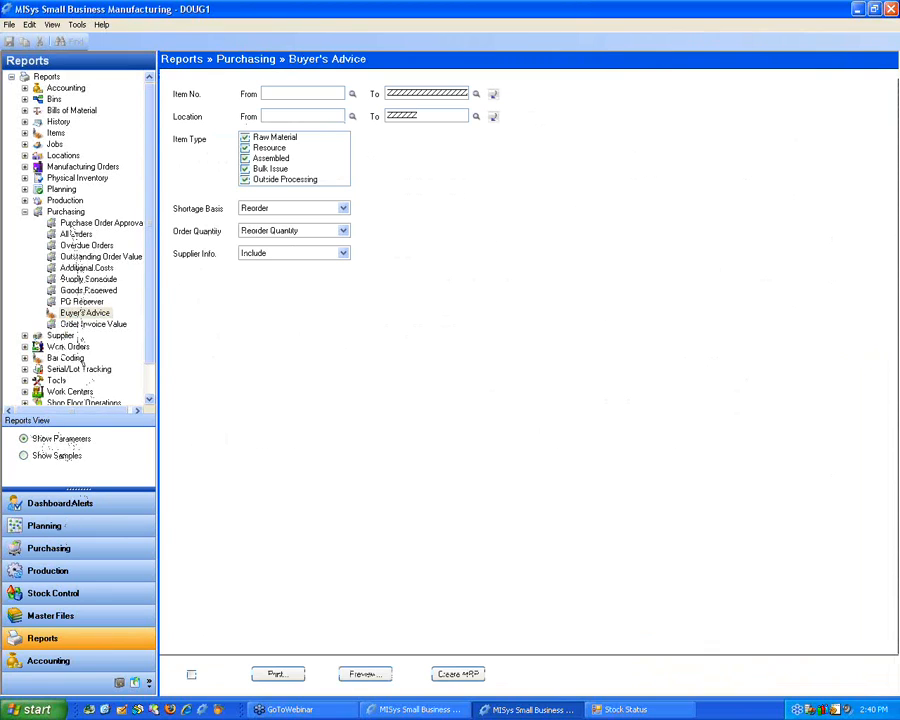
pyautogui.click(82, 223)
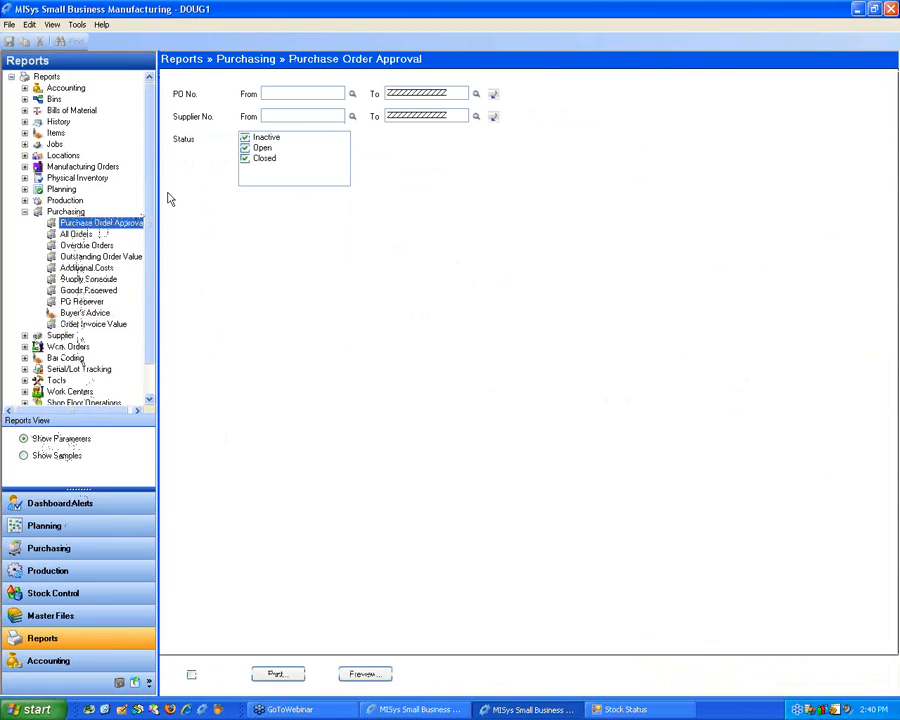
pyautogui.click(76, 234)
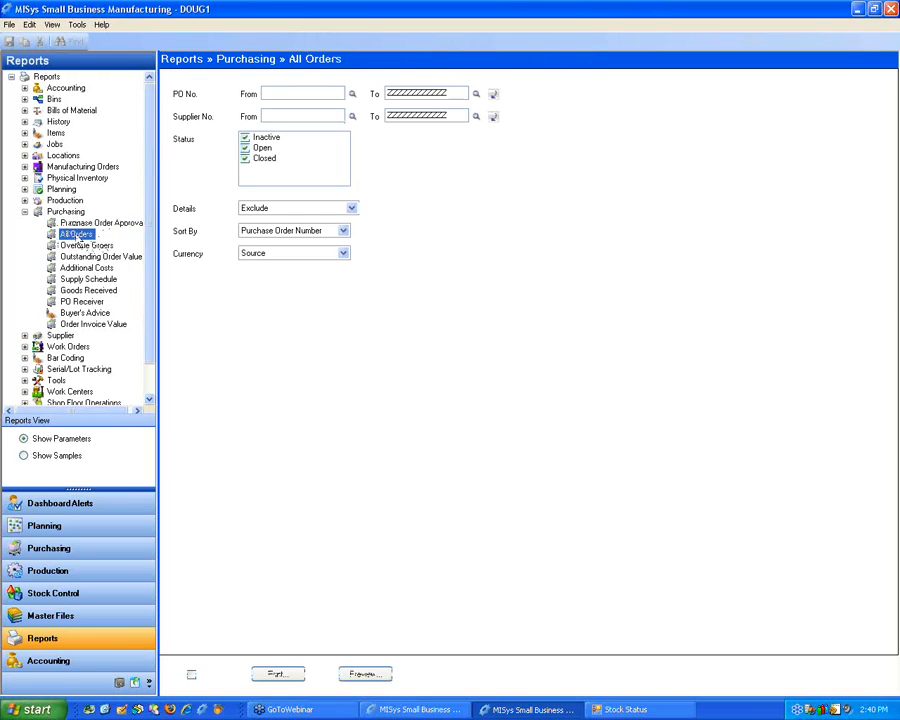
pyautogui.click(352, 208)
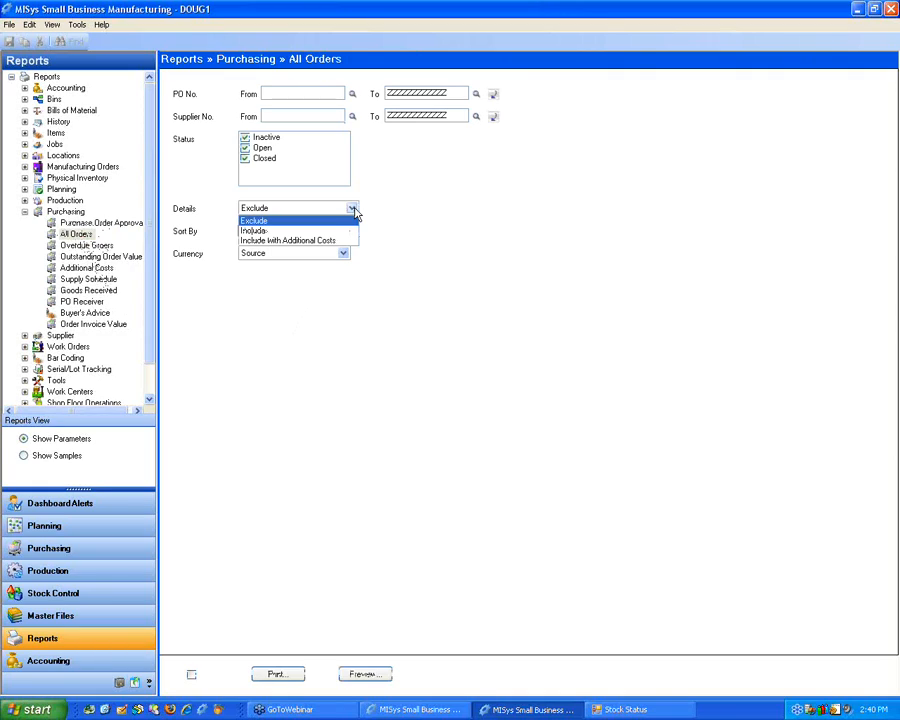
pyautogui.click(352, 208)
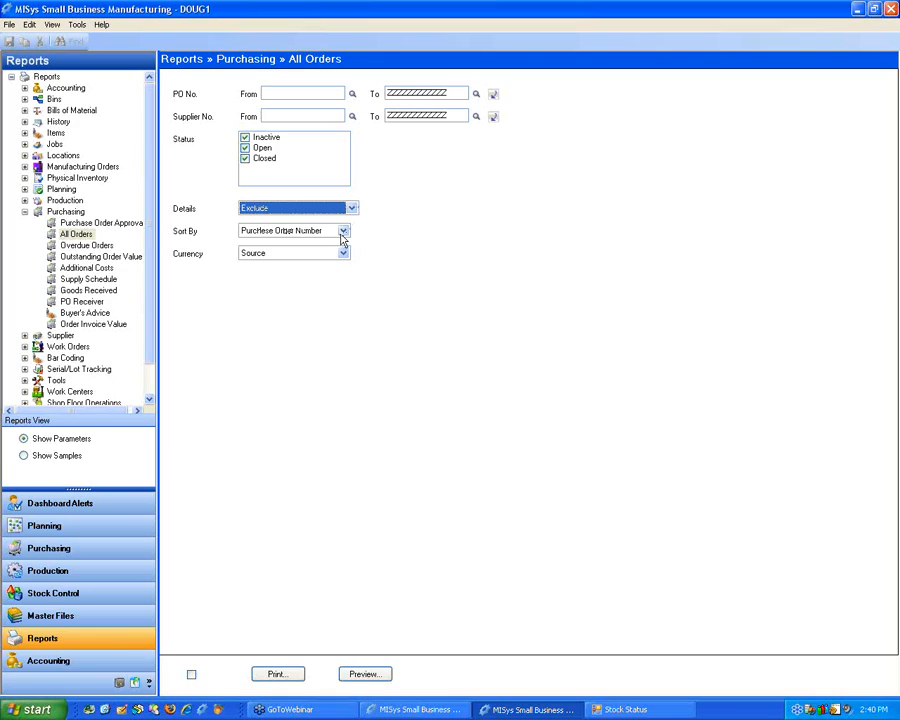
pyautogui.click(342, 232)
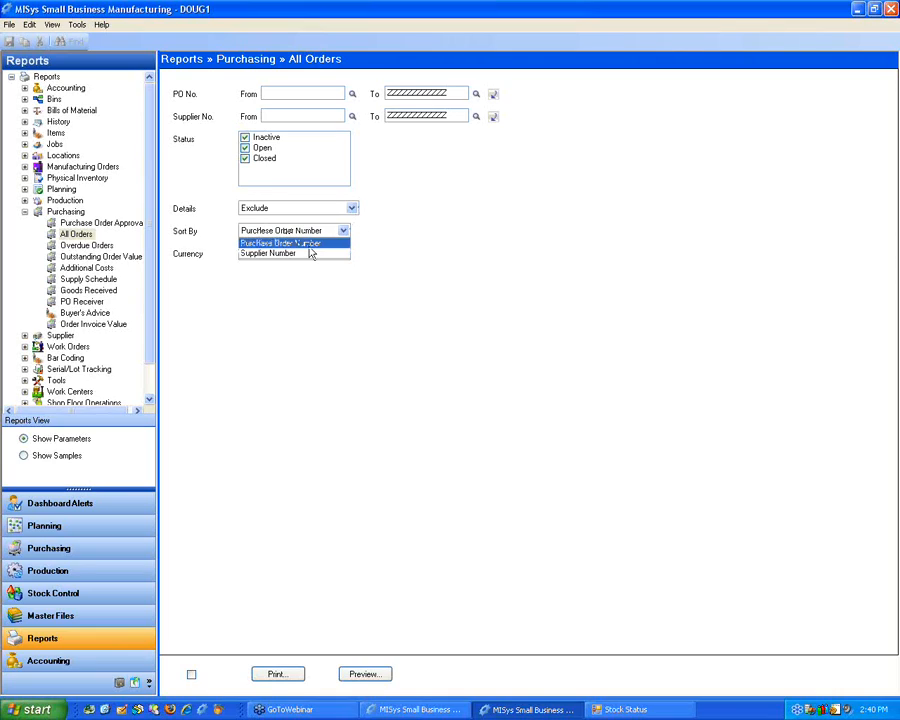
pyautogui.click(300, 243)
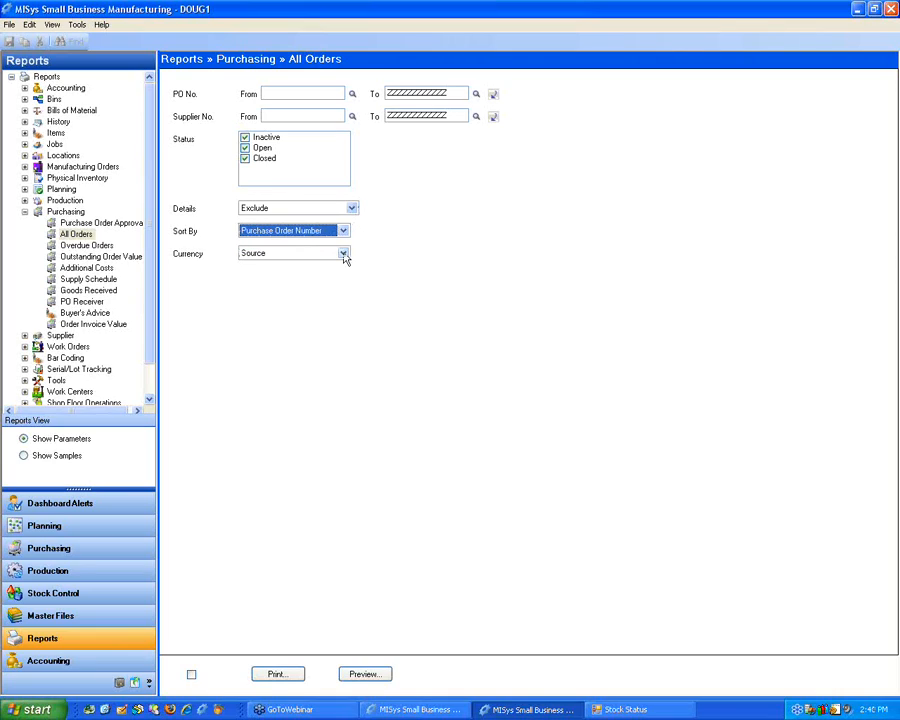
pyautogui.click(343, 254)
pyautogui.click(343, 256)
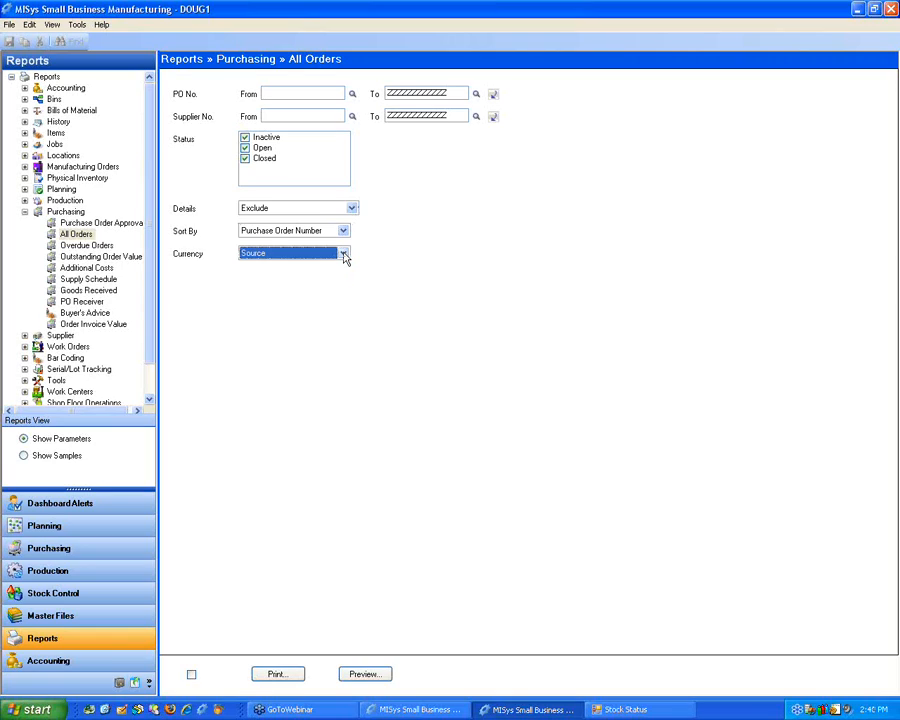
# Open the Overdue Orders report parameters and examine the Details, Sort By and Due Date Before options.
pyautogui.click(87, 245)
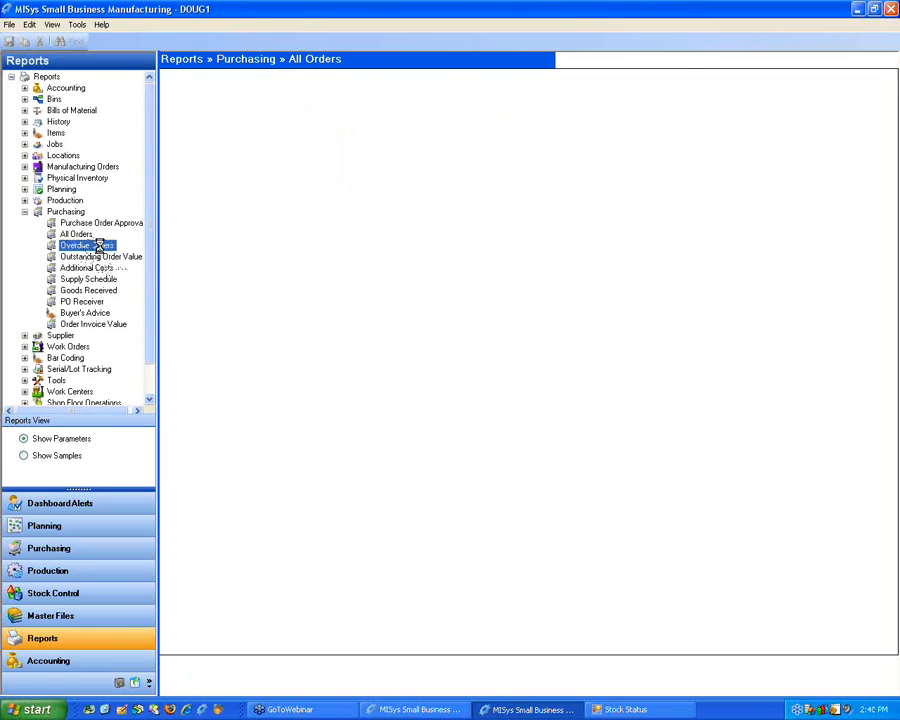
pyautogui.click(340, 139)
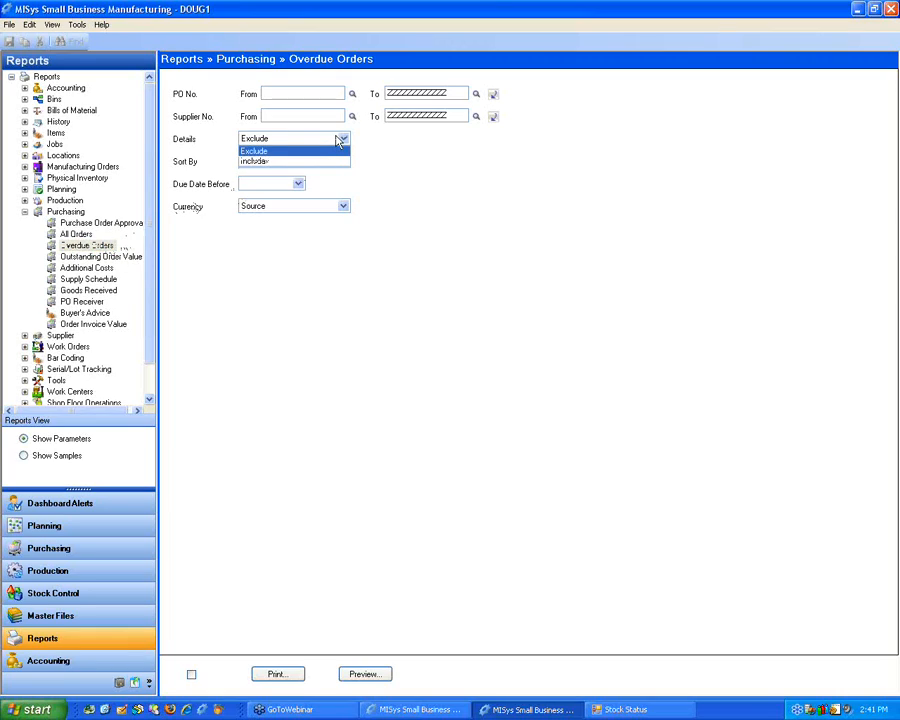
pyautogui.click(338, 140)
pyautogui.click(326, 163)
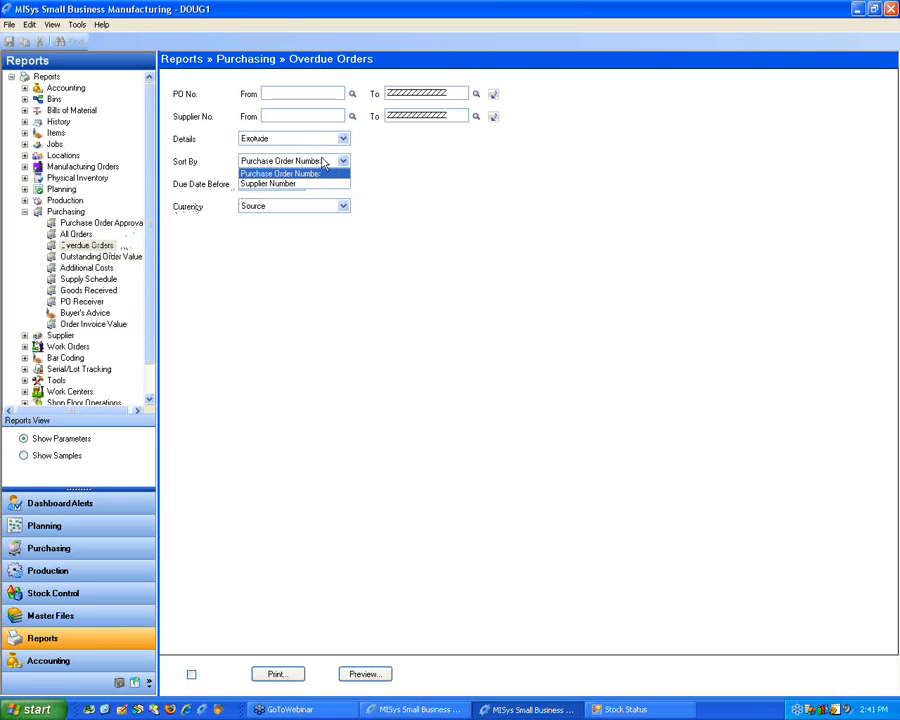
pyautogui.click(324, 164)
pyautogui.click(298, 183)
pyautogui.click(298, 183)
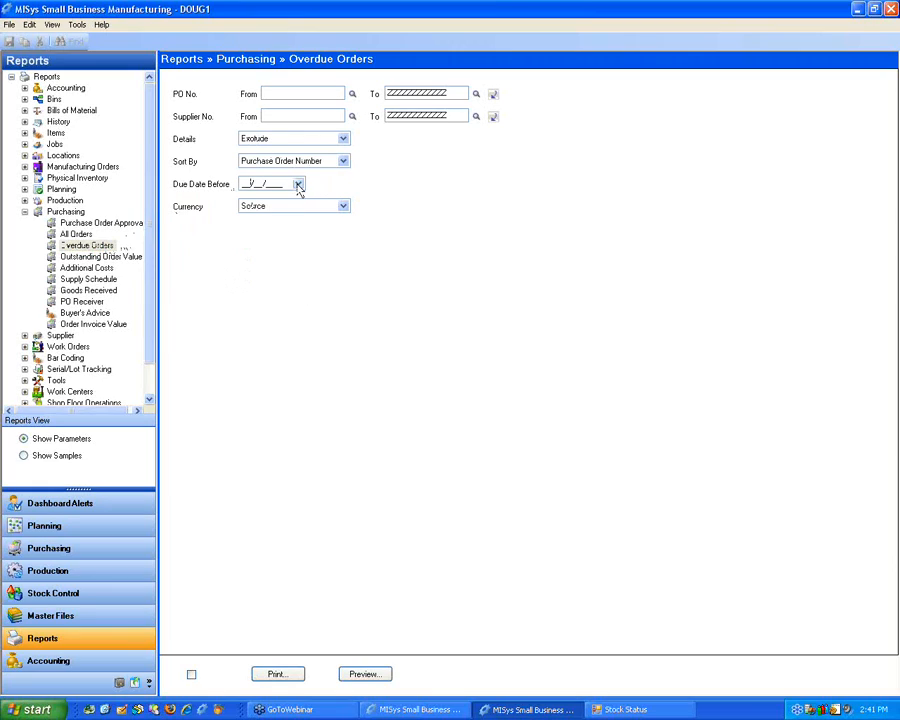
# Look through the parameters of the purchasing reports from Outstanding Order Value through PO Receiver and Order Invoice Value.
pyautogui.click(94, 258)
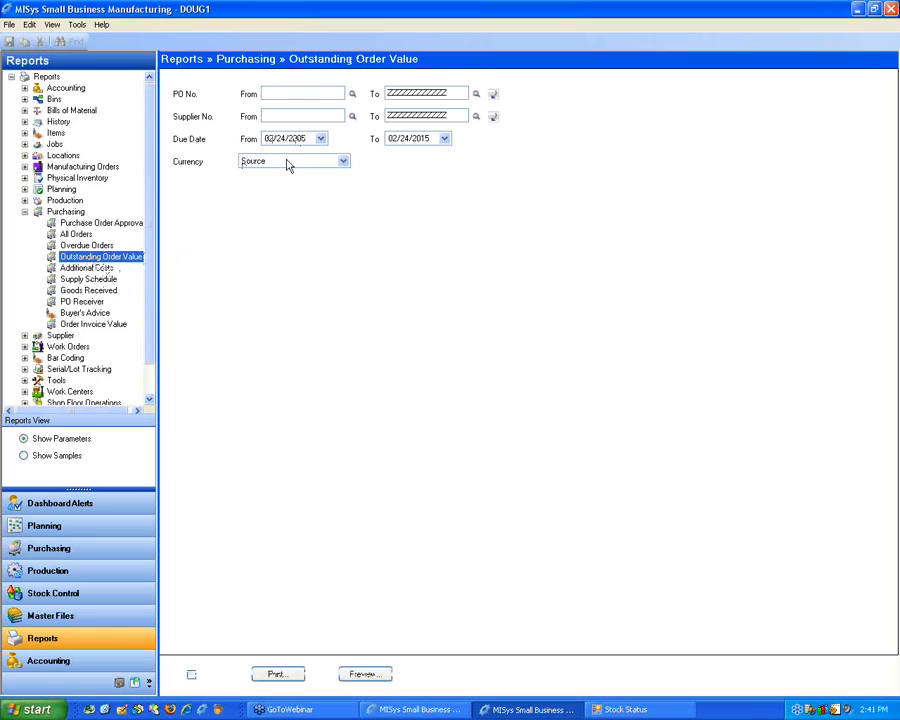
pyautogui.click(102, 268)
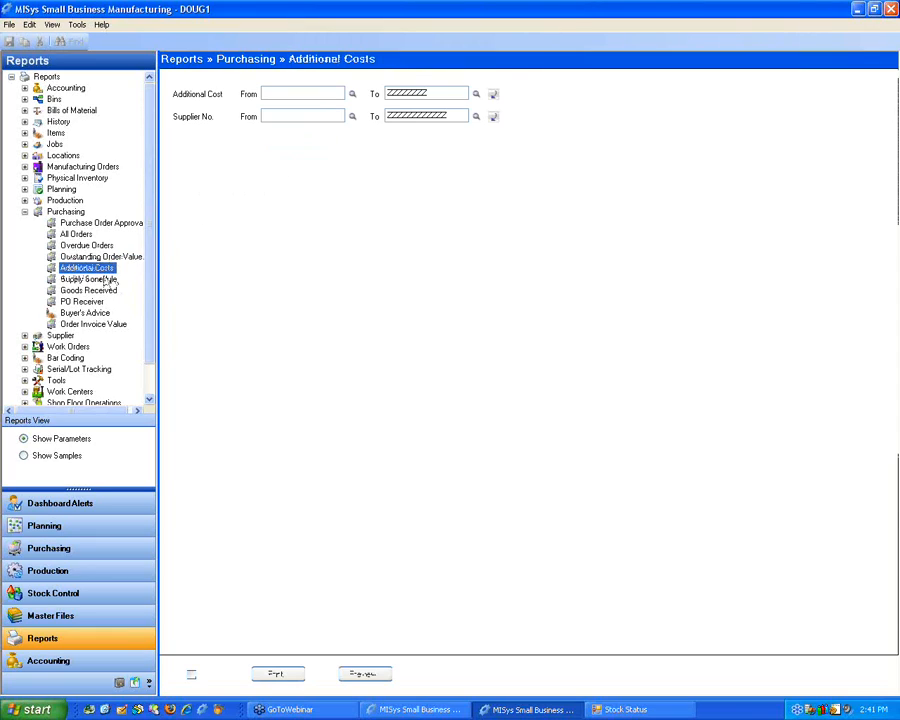
pyautogui.click(104, 280)
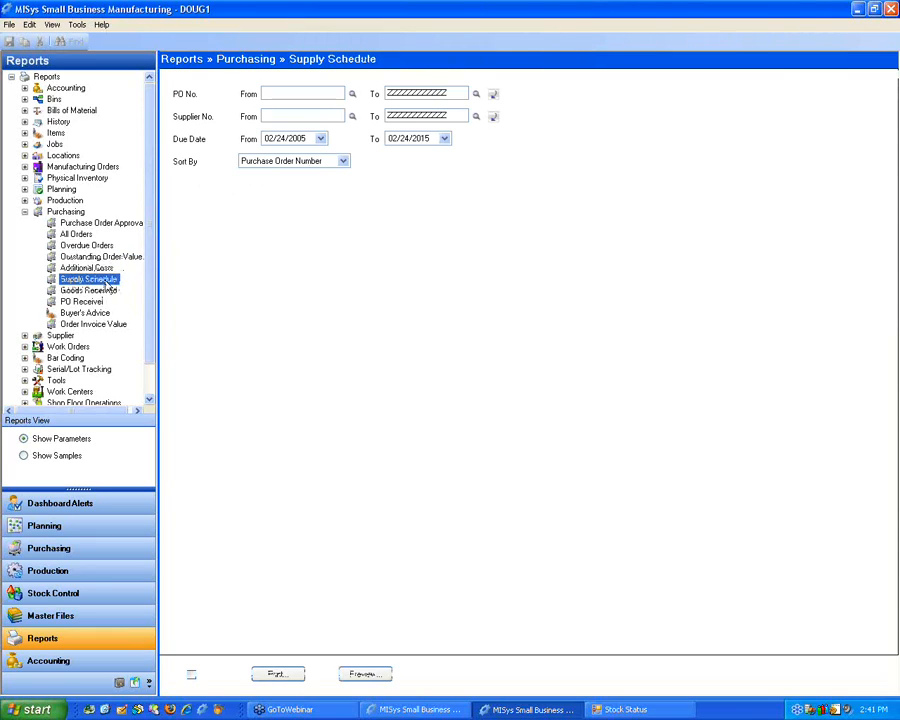
pyautogui.click(99, 290)
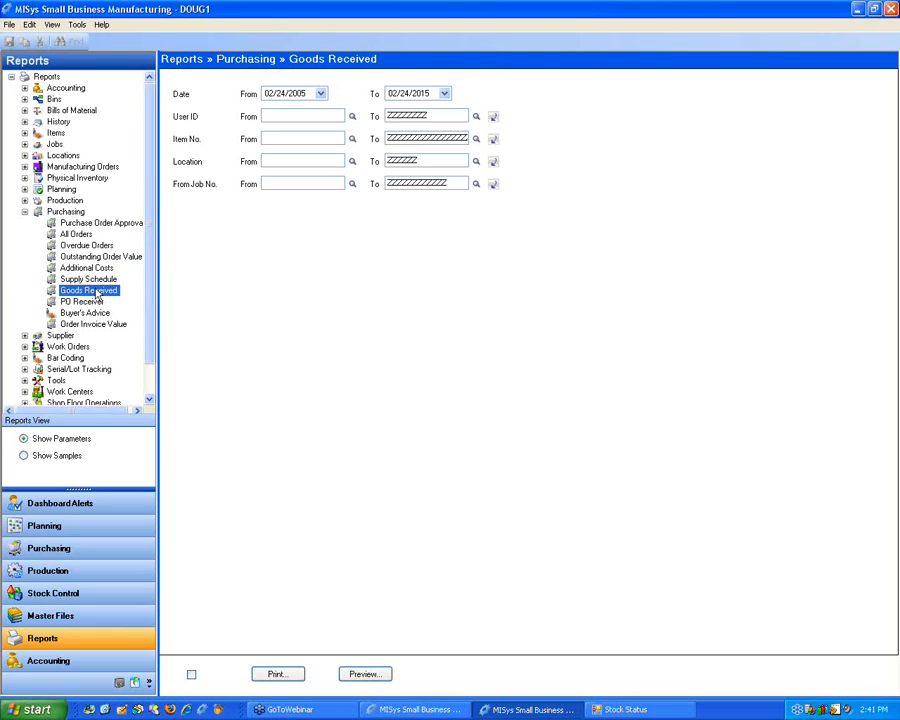
pyautogui.click(95, 301)
pyautogui.click(95, 325)
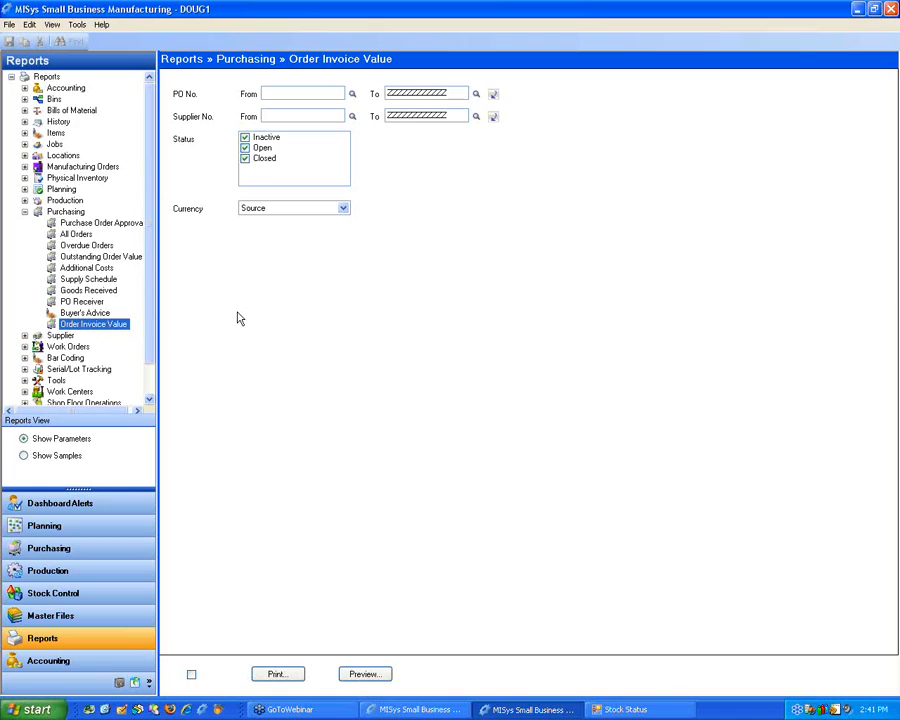
pyautogui.click(25, 212)
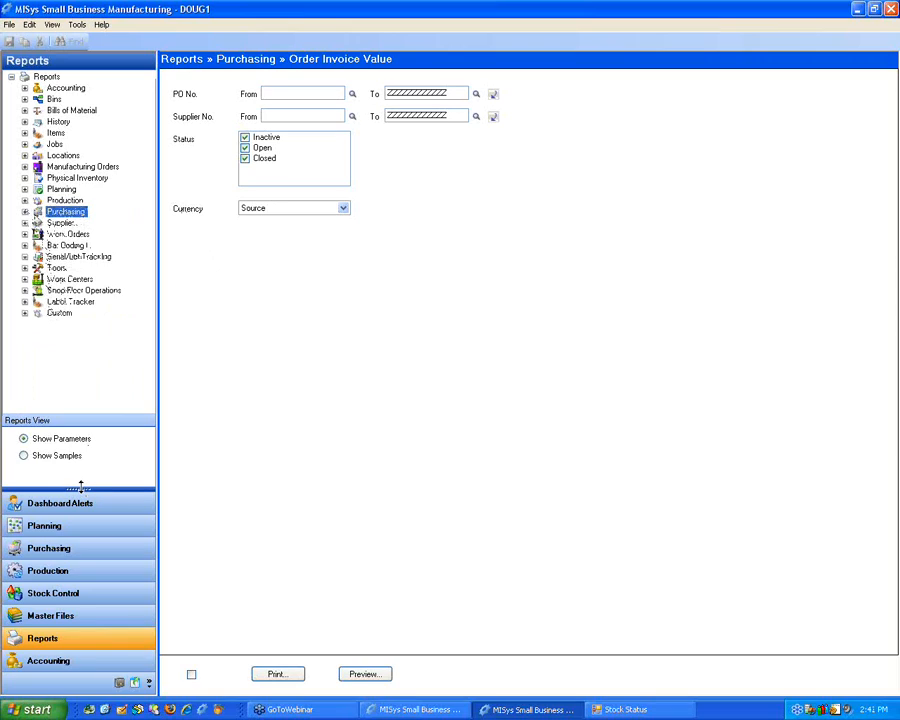
# Go to the purchase order list in Purchasing and open item receiving for order P02.
pyautogui.click(45, 548)
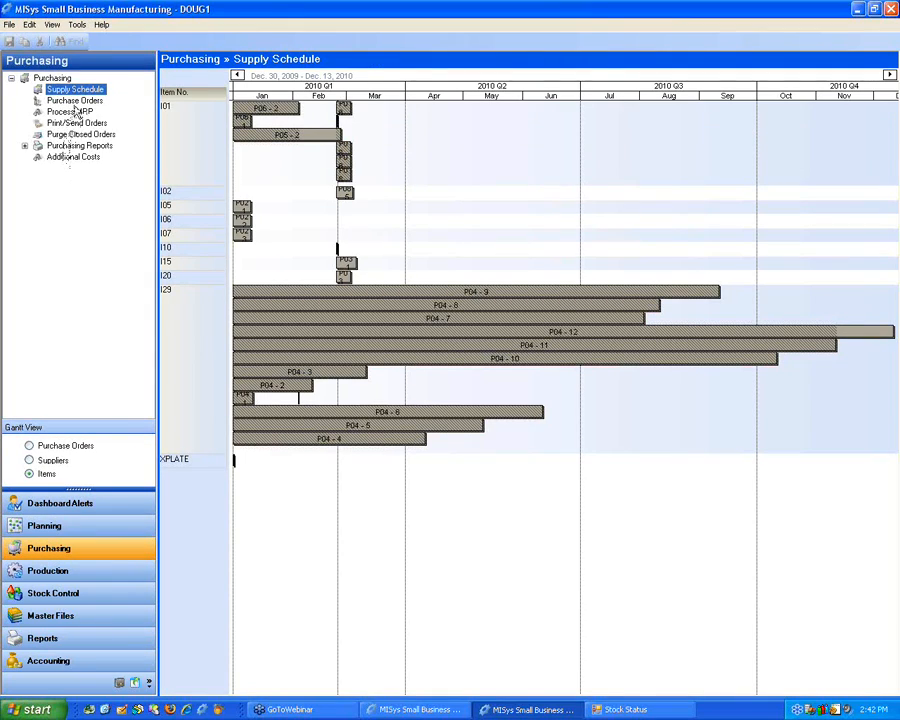
pyautogui.click(60, 101)
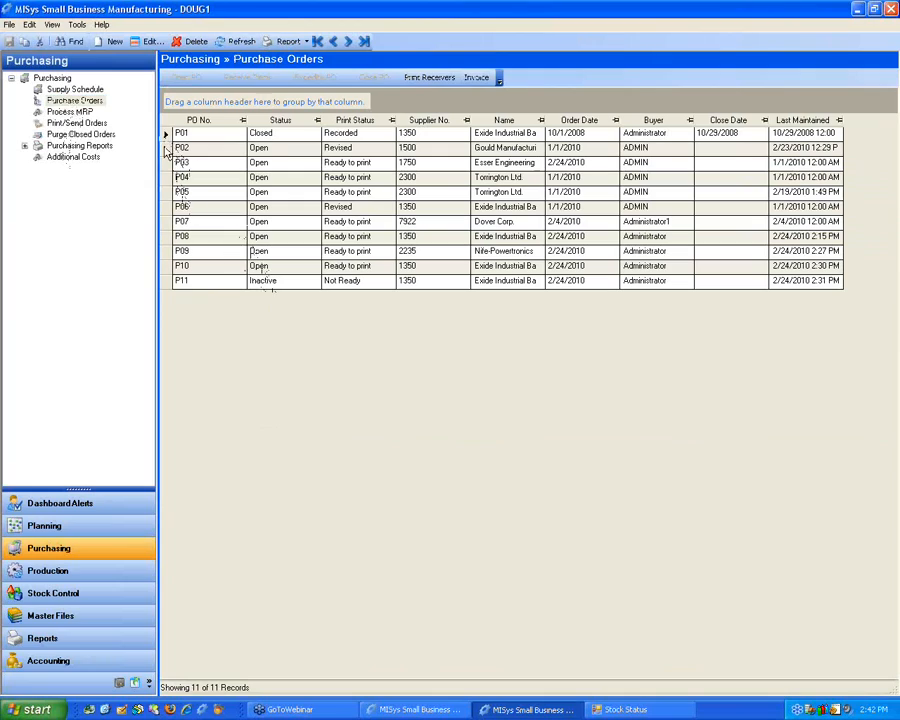
pyautogui.click(165, 148)
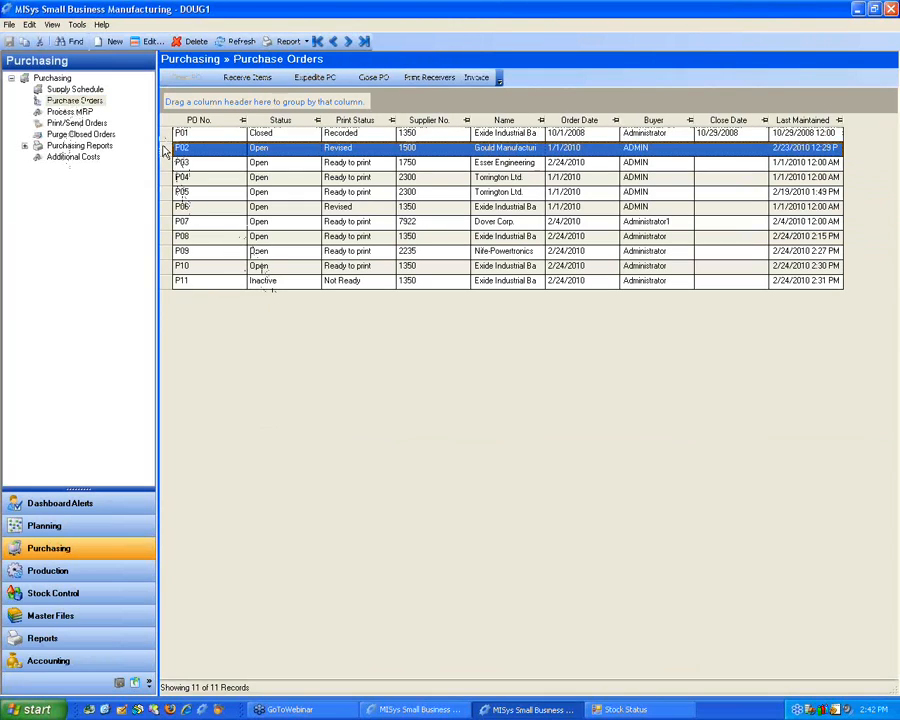
pyautogui.click(240, 79)
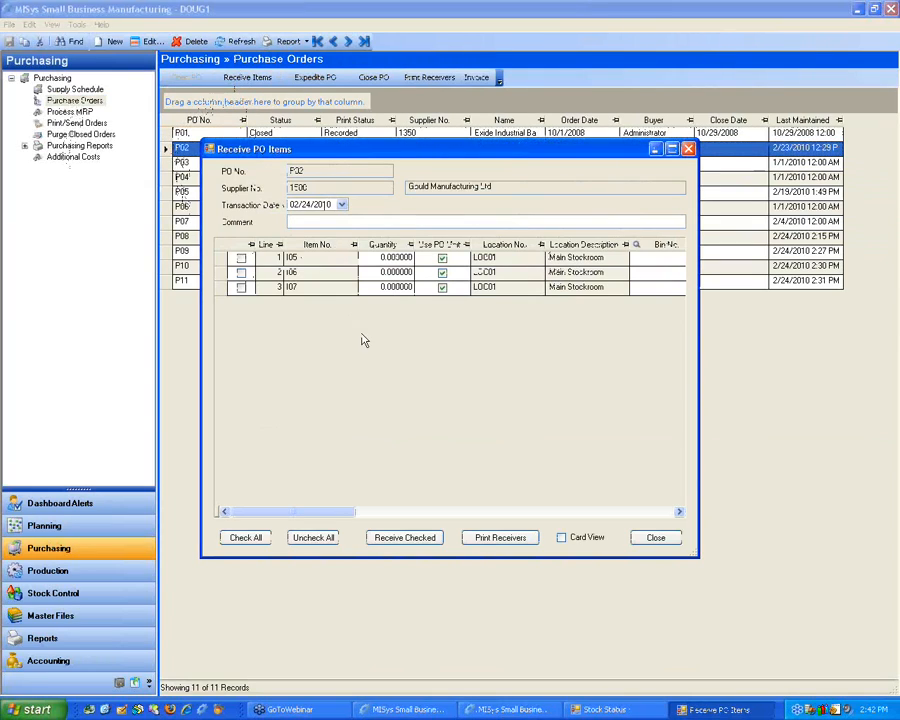
# Display the P02 receiving lines in card view, look through their quantity, unit, location and job fields, and close the receiving window.
pyautogui.click(562, 538)
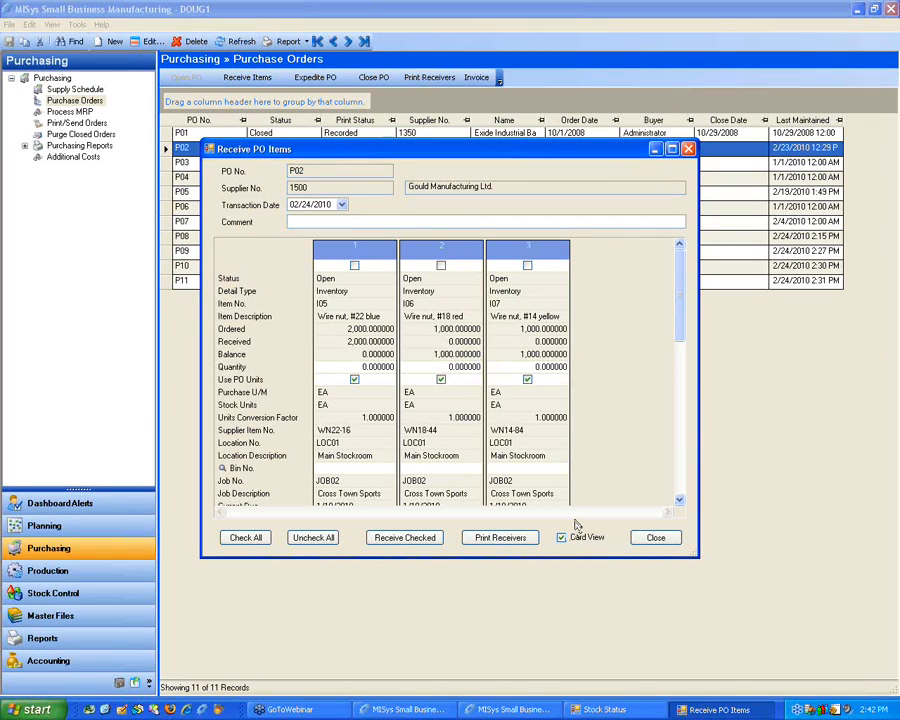
pyautogui.moveTo(679, 325); pyautogui.dragTo(679, 334)
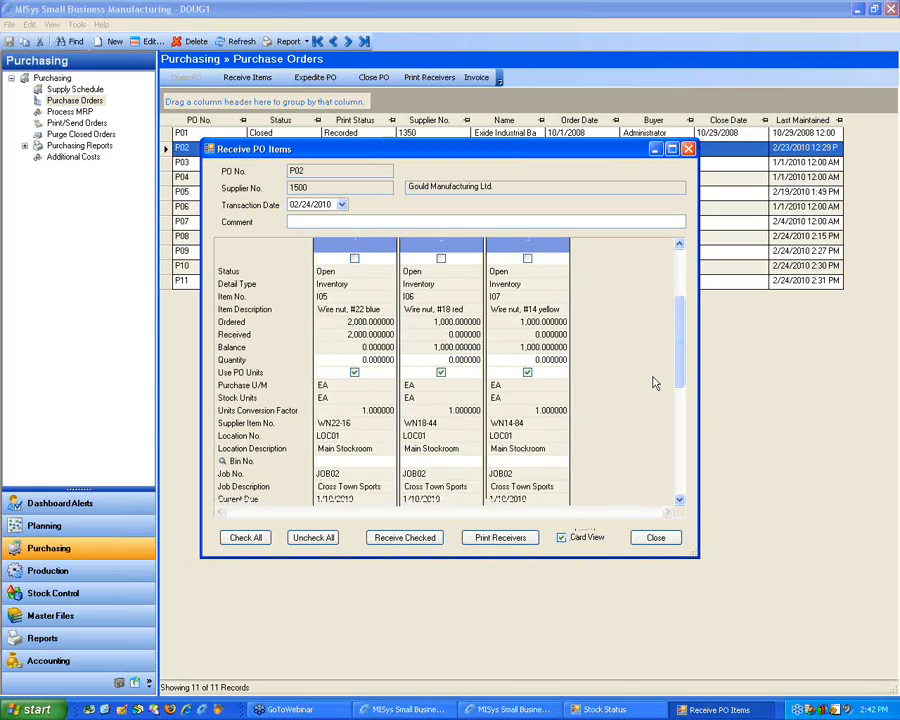
pyautogui.scroll(-2, 650, 381)
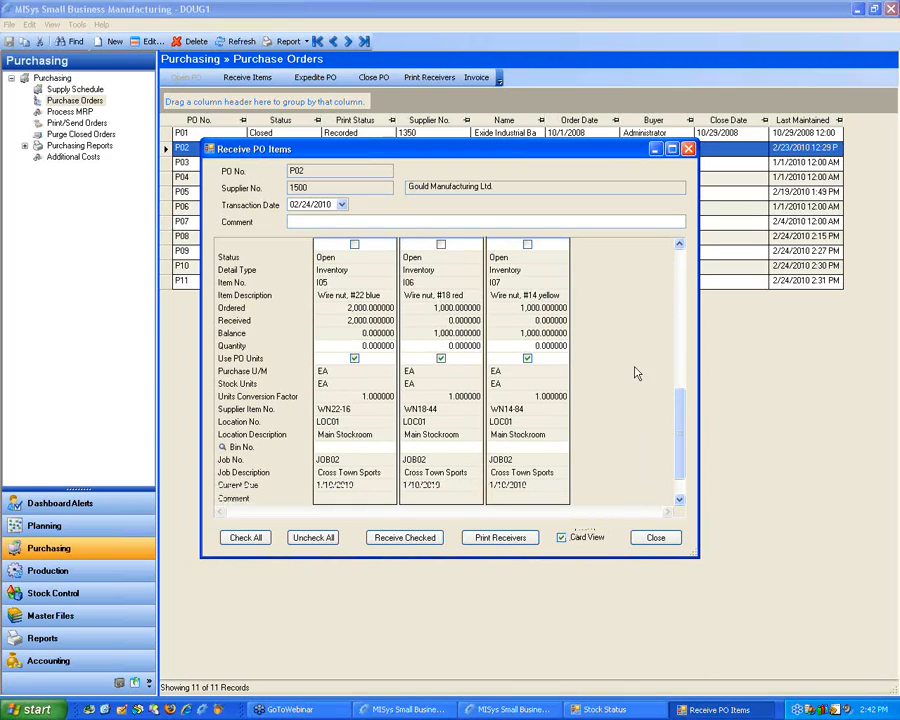
pyautogui.scroll(2, 436, 458)
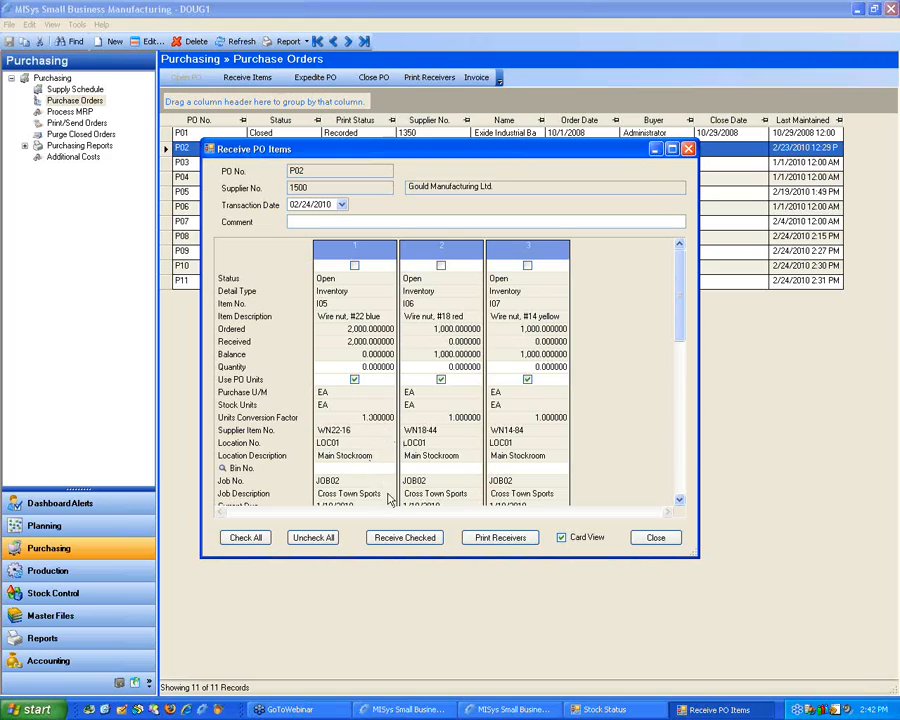
pyautogui.click(355, 380)
pyautogui.click(353, 381)
pyautogui.moveTo(679, 312); pyautogui.dragTo(675, 406)
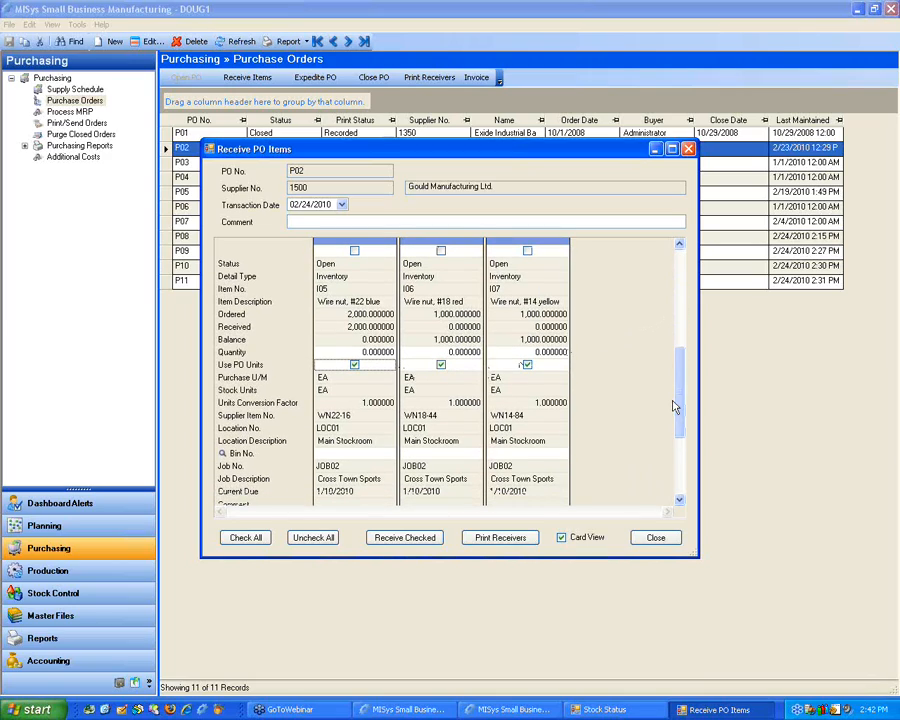
pyautogui.click(650, 541)
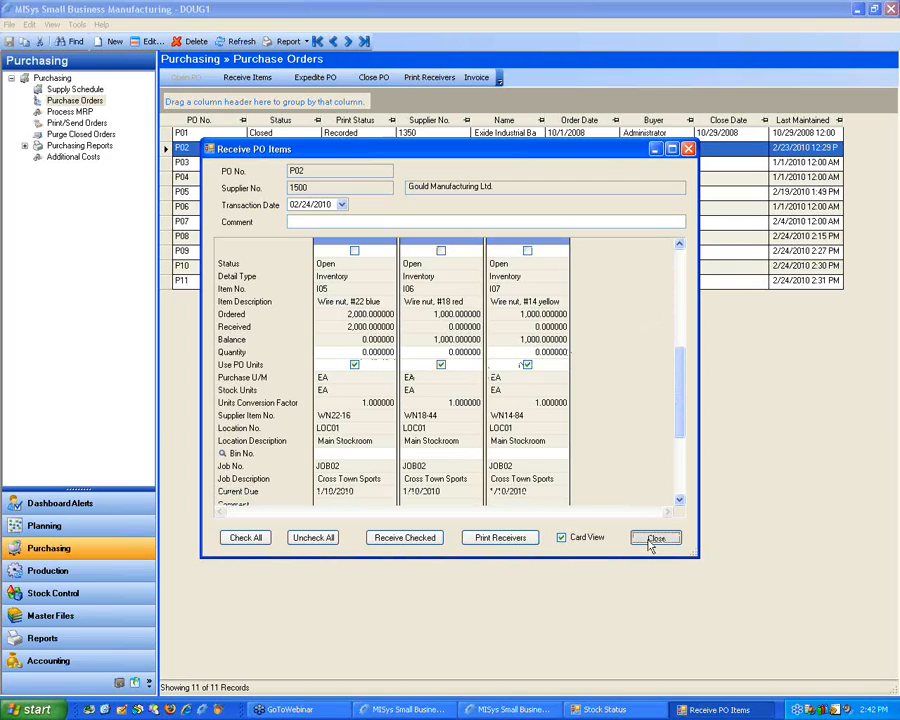
pyautogui.click(652, 541)
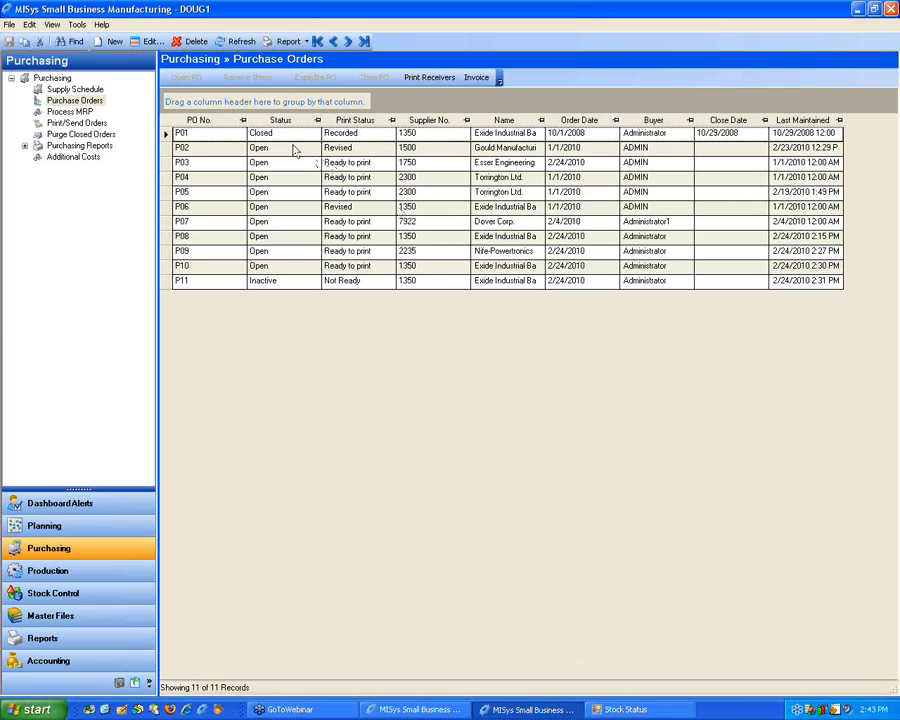
# Open invoicing for purchase order P02 and mark line 1, item I05, for invoicing.
pyautogui.click(166, 150)
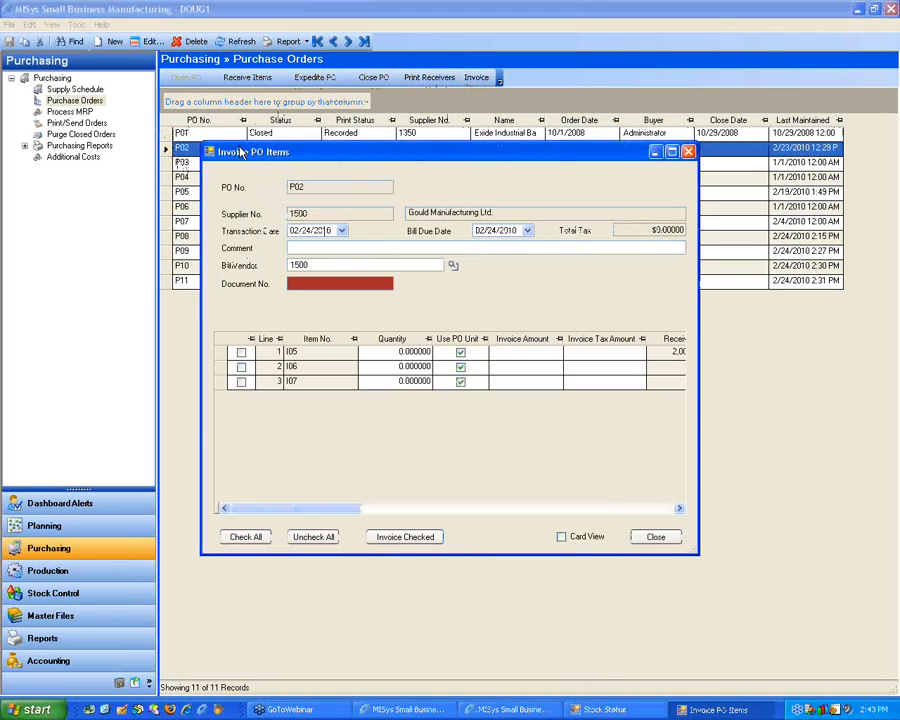
pyautogui.click(229, 333)
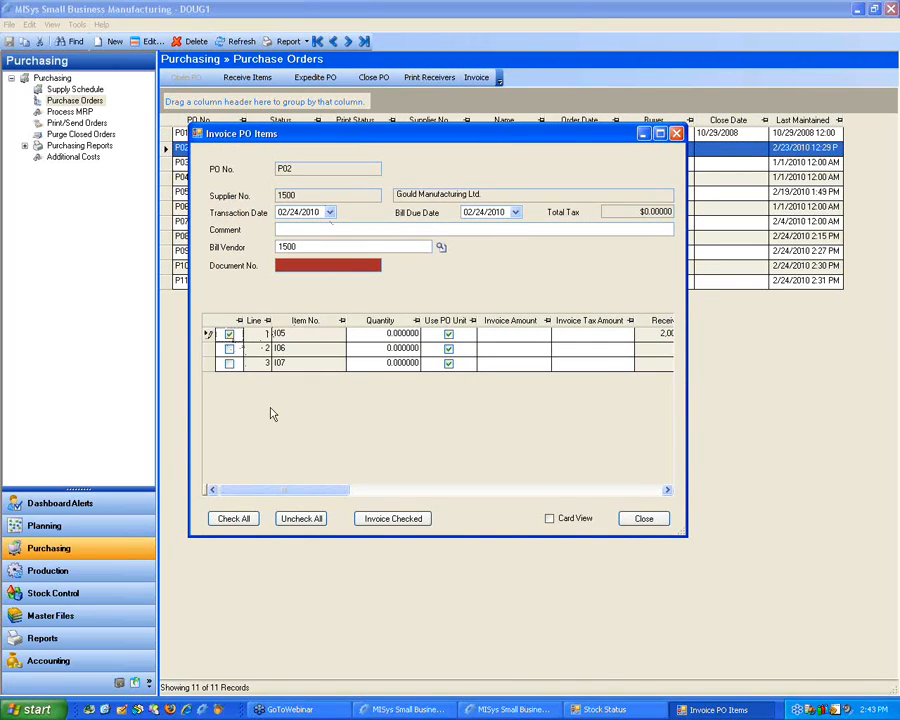
pyautogui.moveTo(275, 490); pyautogui.dragTo(329, 492)
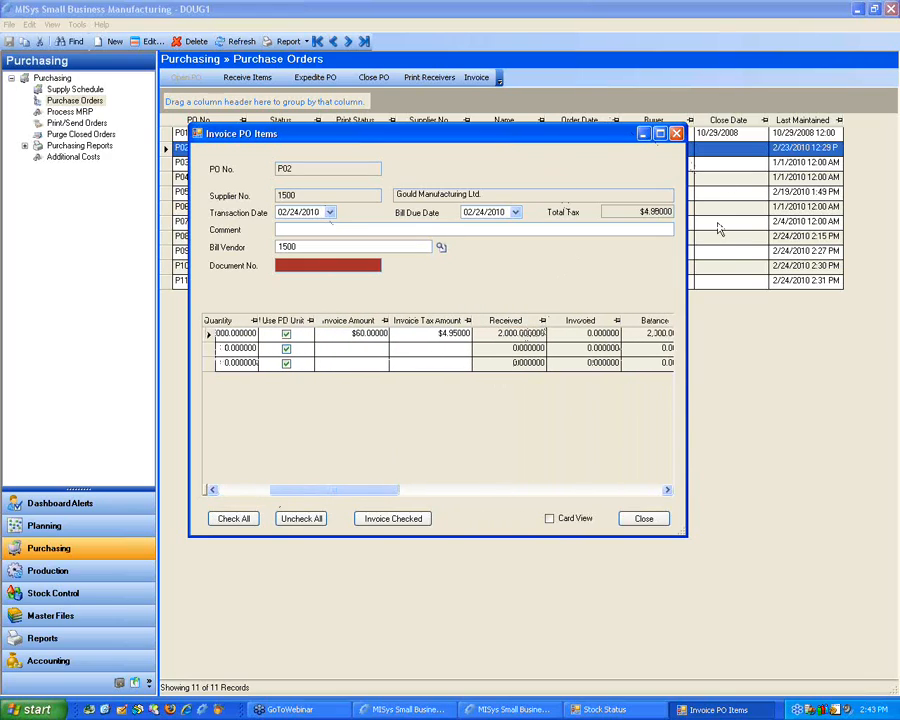
# Widen the Invoice PO Items window on both sides and examine the received and invoiced quantities of item I05.
pyautogui.moveTo(686, 249); pyautogui.dragTo(841, 250)
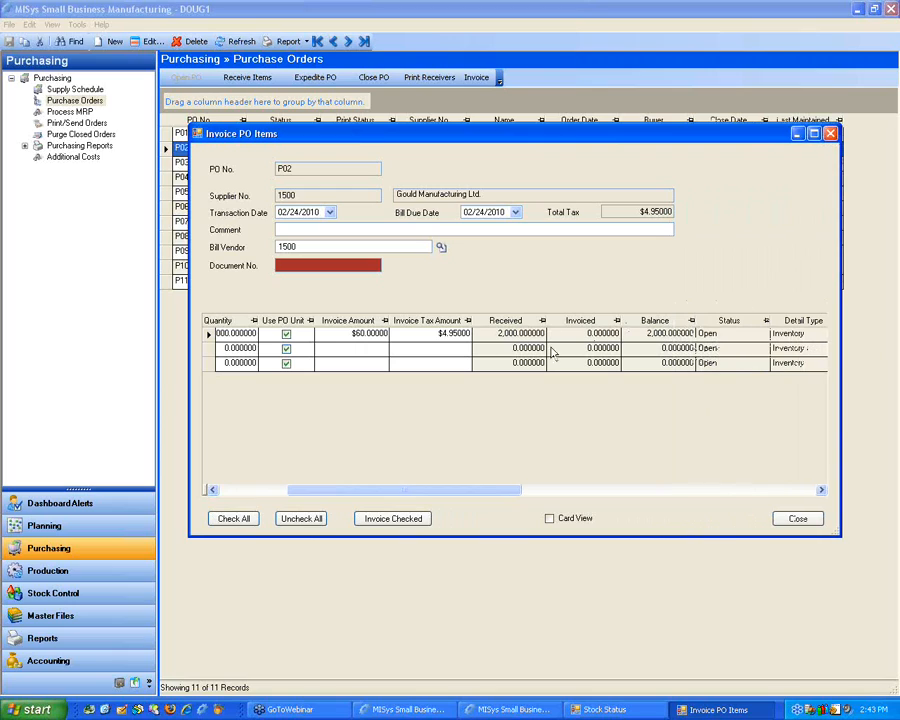
pyautogui.moveTo(188, 372); pyautogui.dragTo(30, 370)
pyautogui.moveTo(215, 489); pyautogui.dragTo(144, 488)
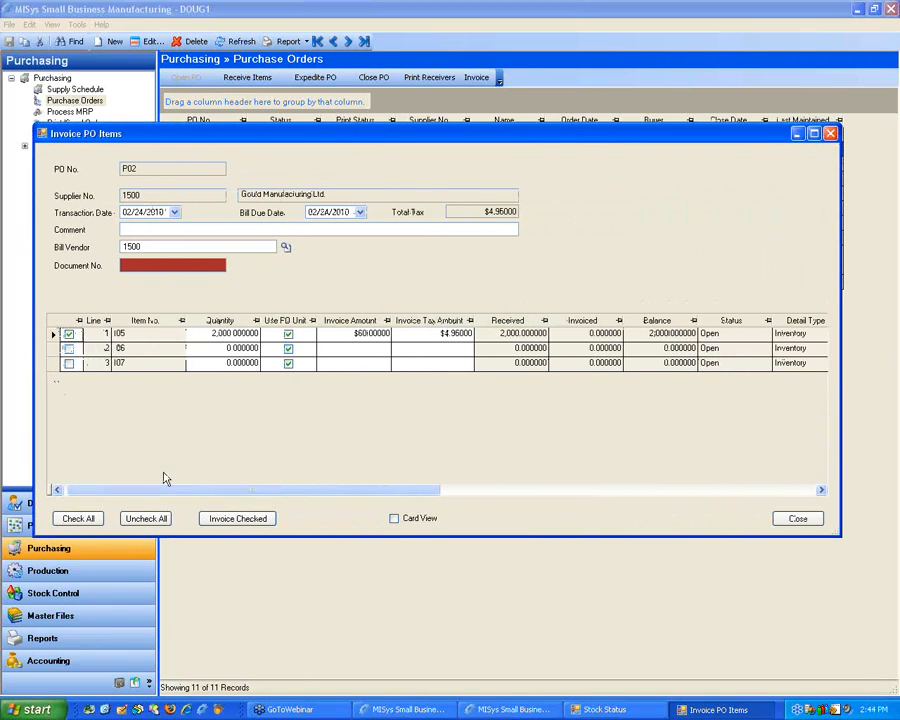
pyautogui.click(591, 338)
pyautogui.click(526, 336)
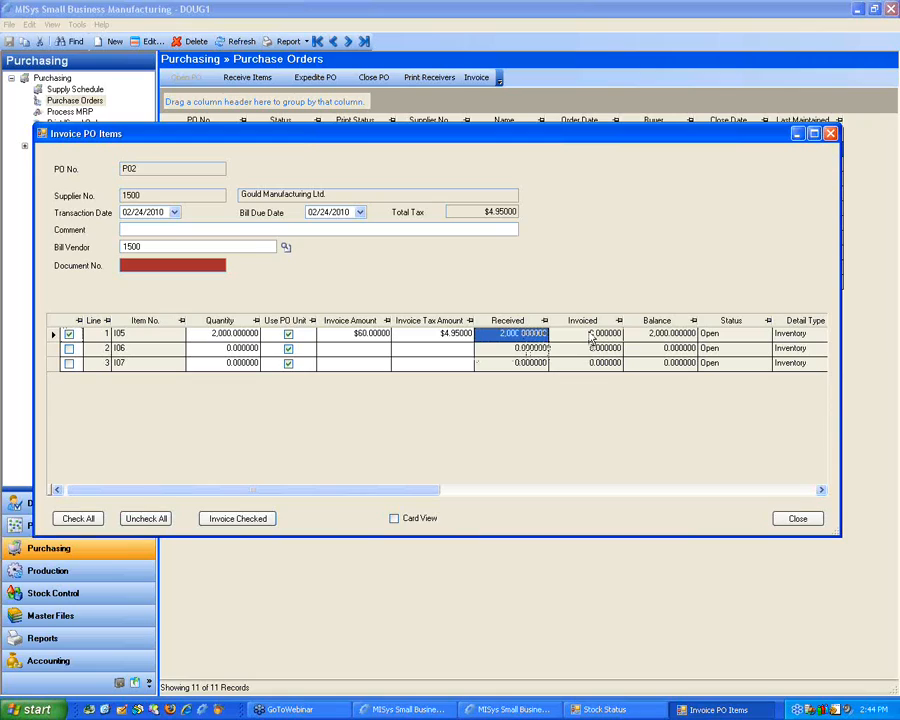
# Review the editable quantity and invoice amount of line 1, item I05, in the Invoice PO Items window.
pyautogui.click(208, 335)
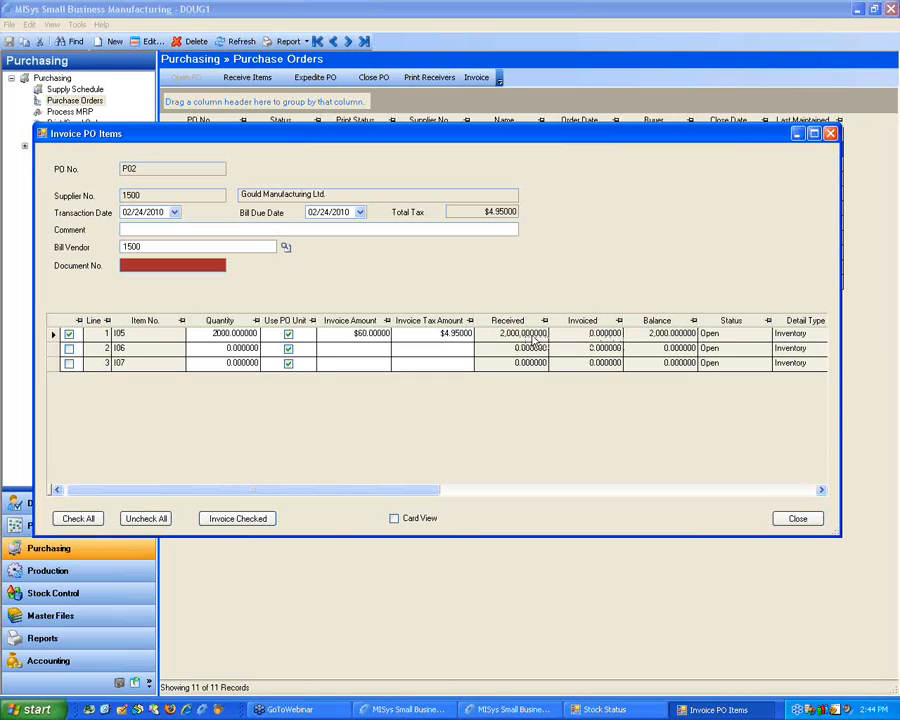
pyautogui.moveTo(206, 334); pyautogui.dragTo(253, 332)
pyautogui.click(340, 333)
pyautogui.moveTo(340, 333); pyautogui.dragTo(420, 337)
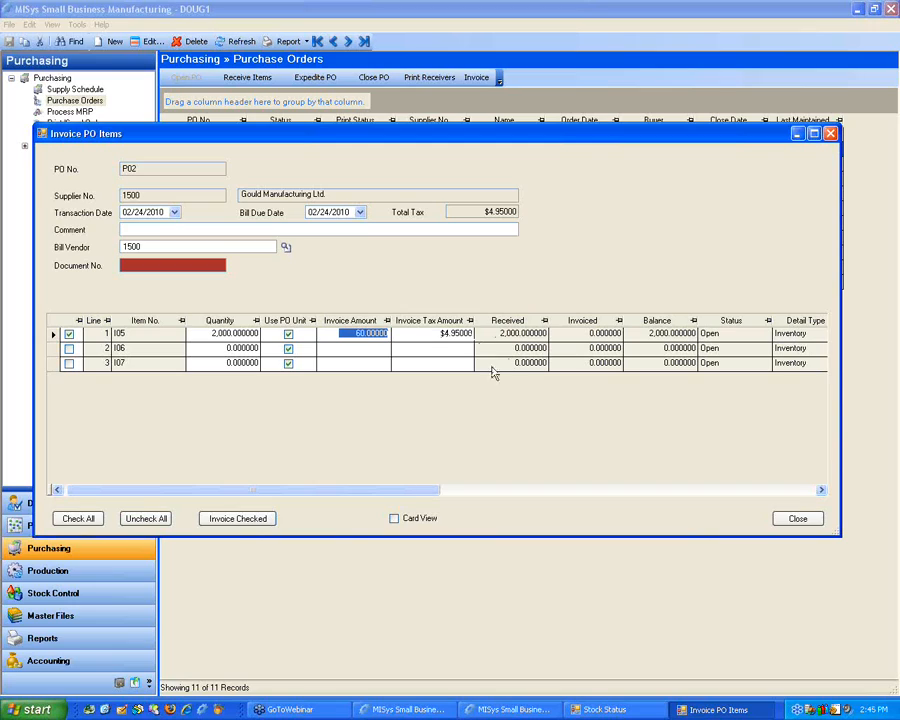
# Move the Invoiced currency column of the Invoice PO Items grid to directly after Balance, and close the window.
pyautogui.moveTo(365, 490); pyautogui.dragTo(699, 480)
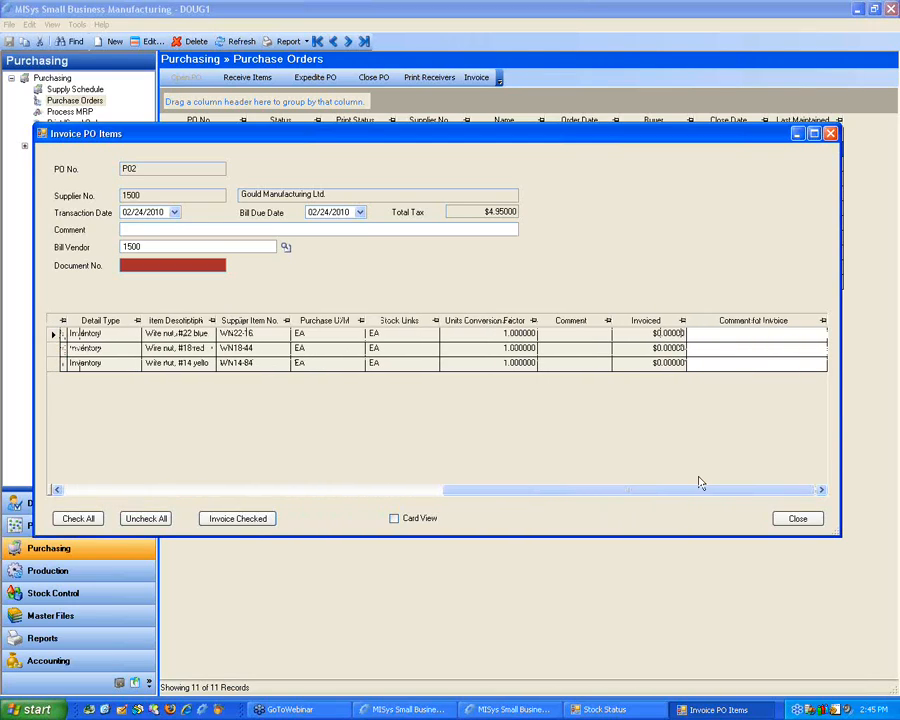
pyautogui.click(655, 333)
pyautogui.moveTo(662, 324); pyautogui.dragTo(124, 323)
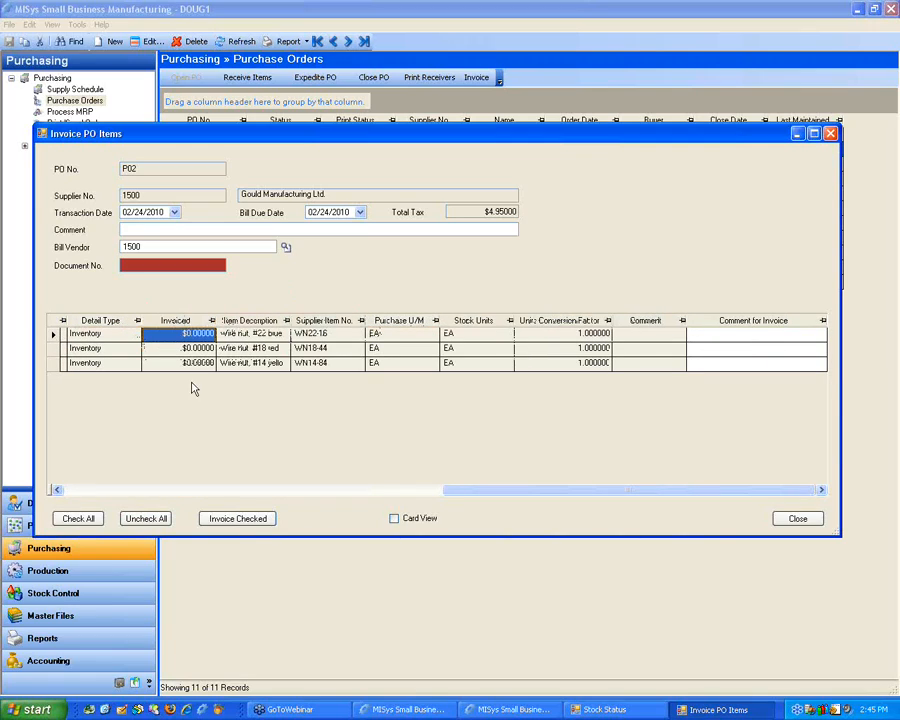
pyautogui.moveTo(518, 490); pyautogui.dragTo(303, 500)
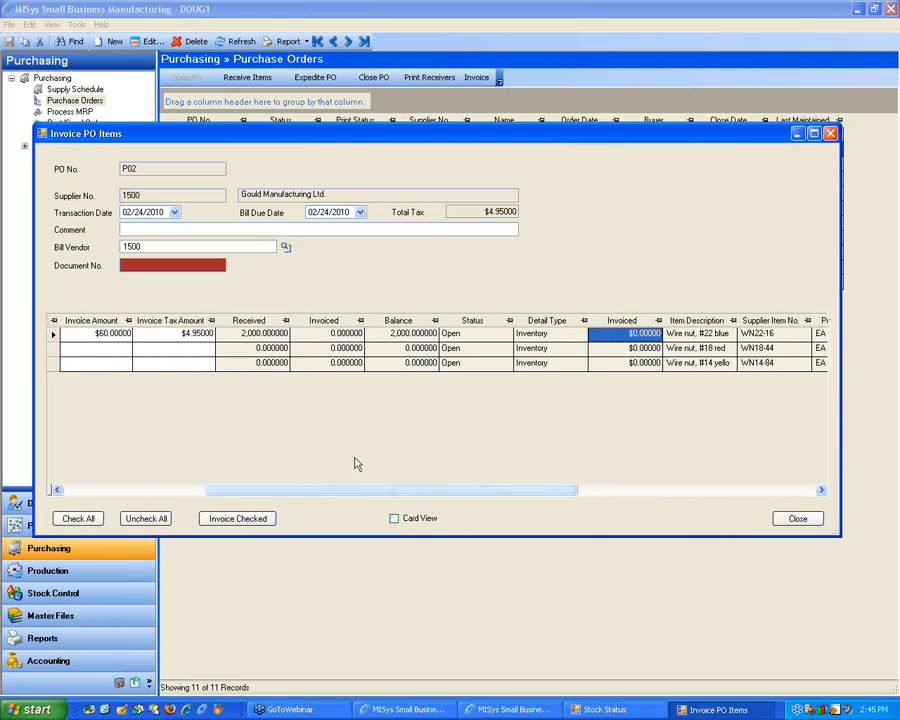
pyautogui.moveTo(612, 321); pyautogui.dragTo(480, 331)
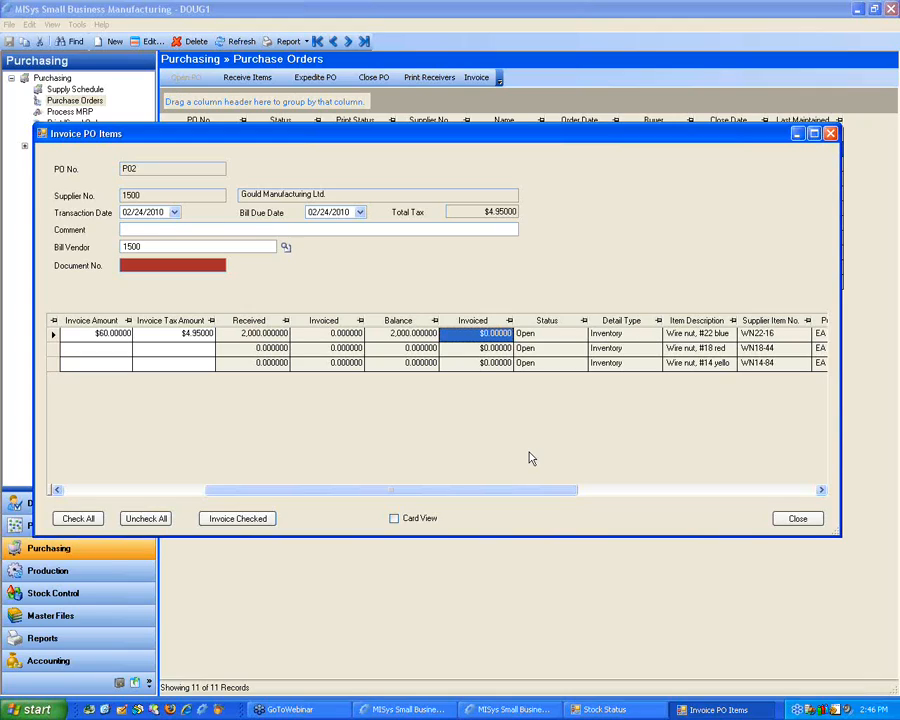
pyautogui.moveTo(418, 492); pyautogui.dragTo(256, 497)
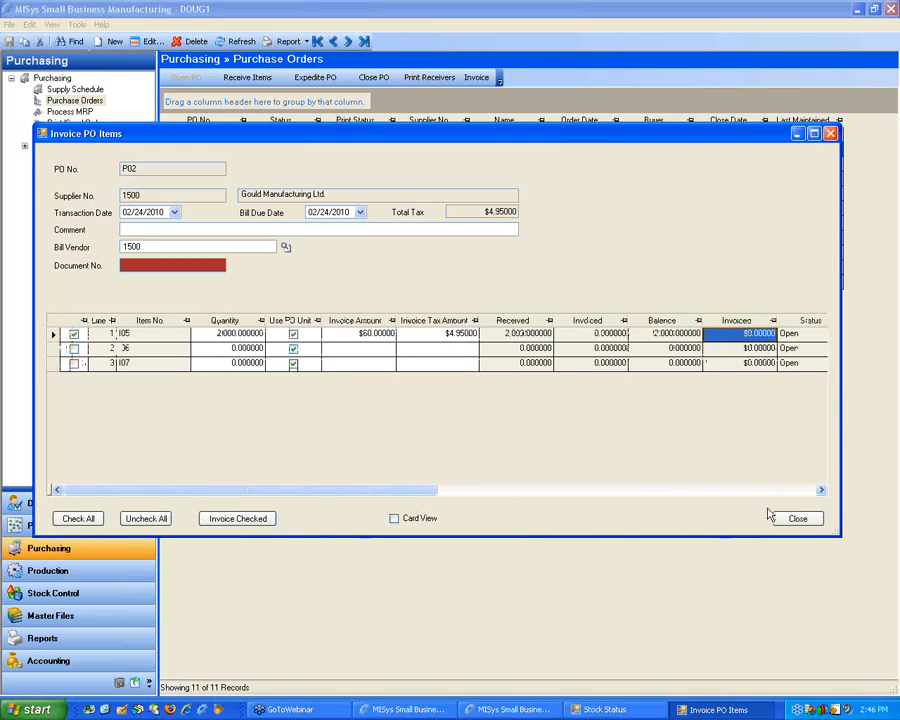
pyautogui.click(798, 519)
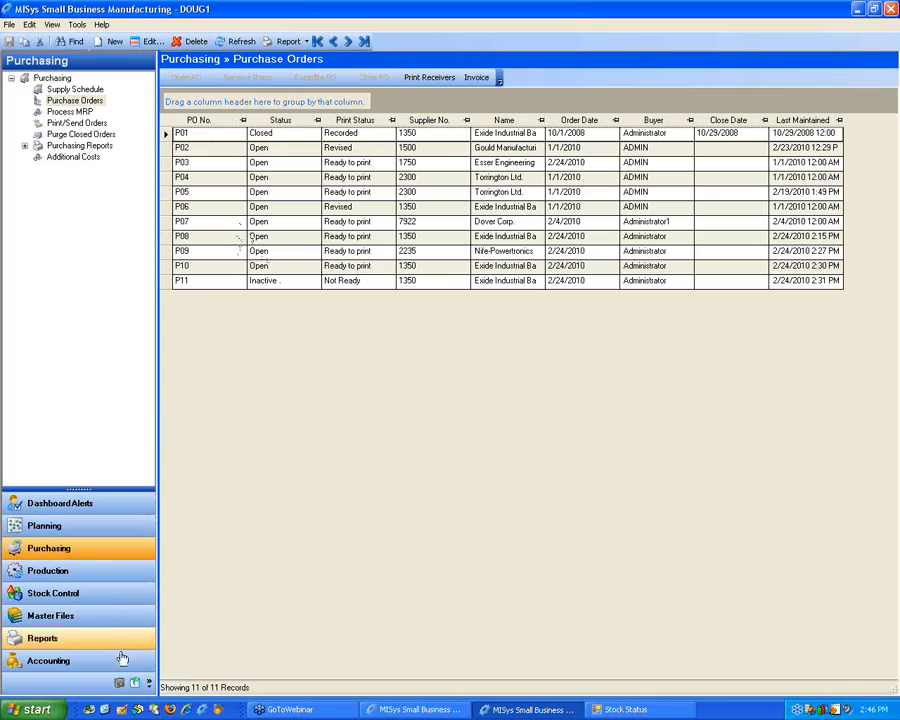
# Go to Edit Custom Fields in Administration Housekeeping and open the custom field manager for the Purchase Order Details table.
pyautogui.click(120, 686)
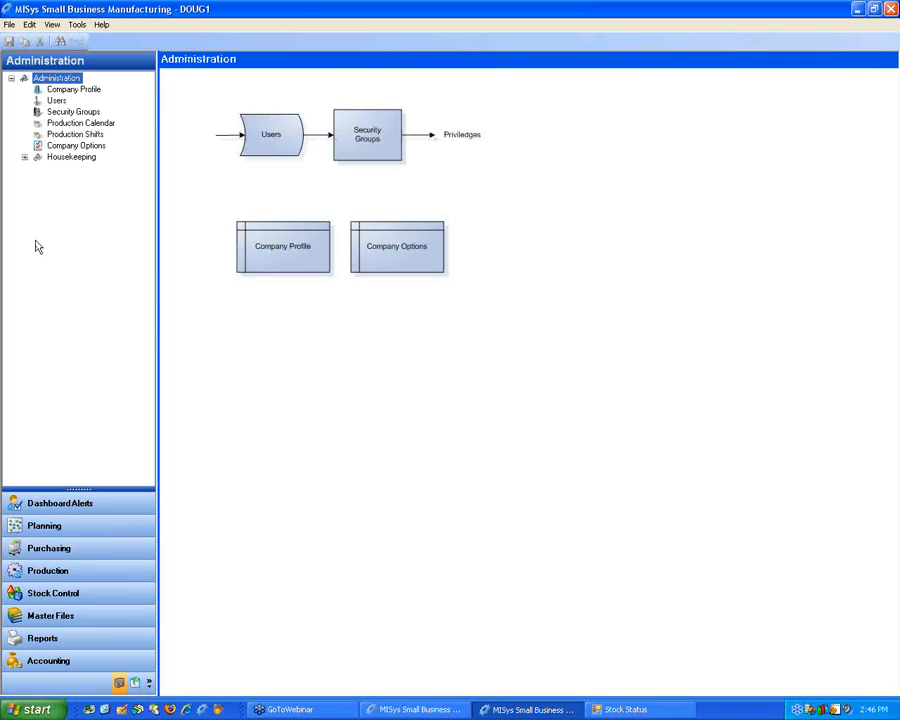
pyautogui.click(68, 158)
pyautogui.click(24, 158)
pyautogui.click(126, 315)
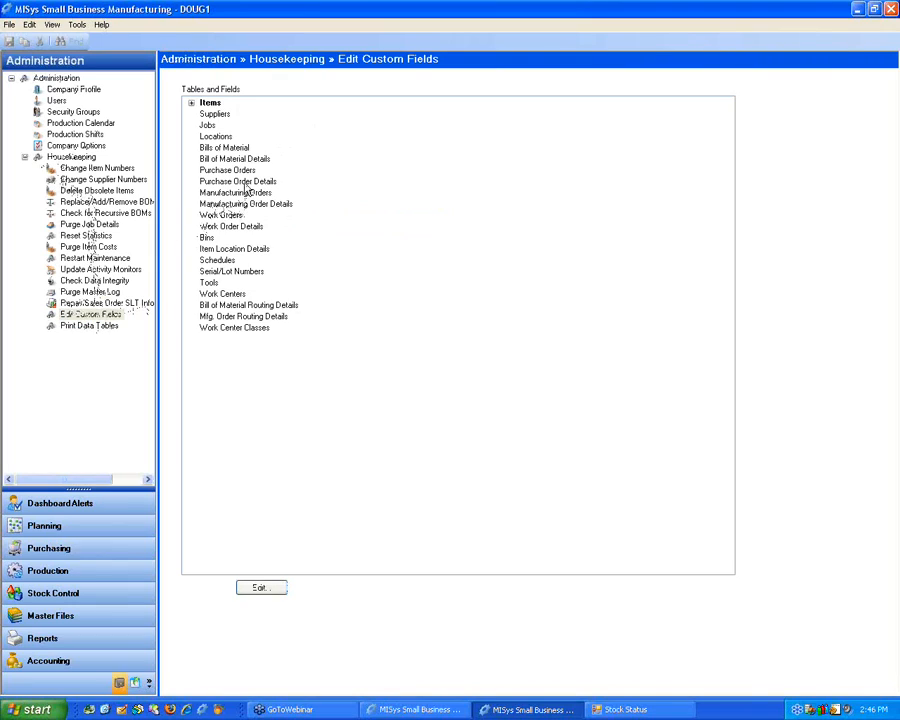
pyautogui.click(244, 183)
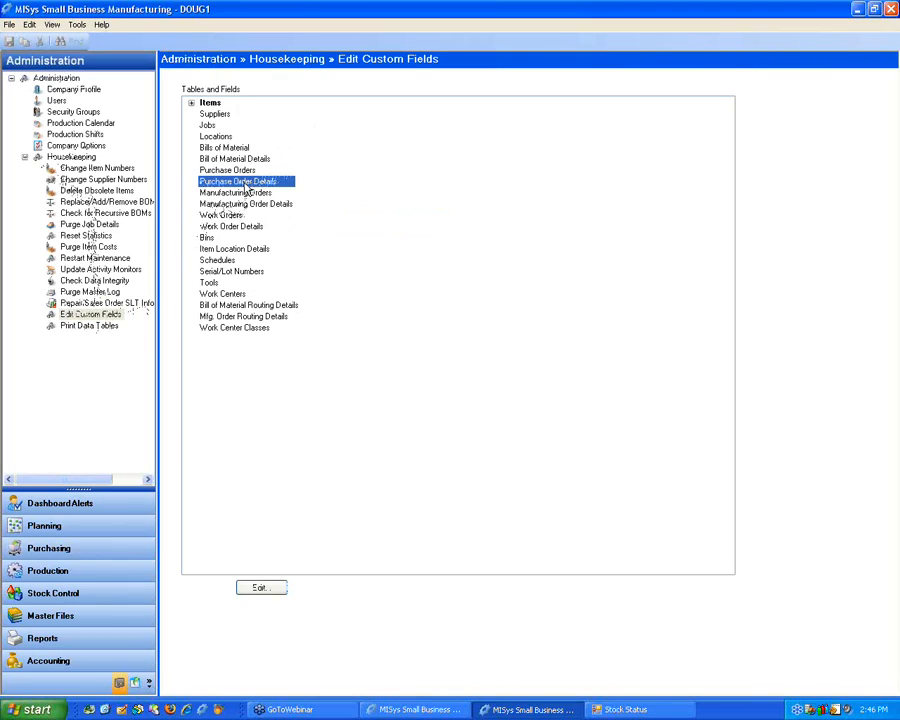
pyautogui.click(262, 587)
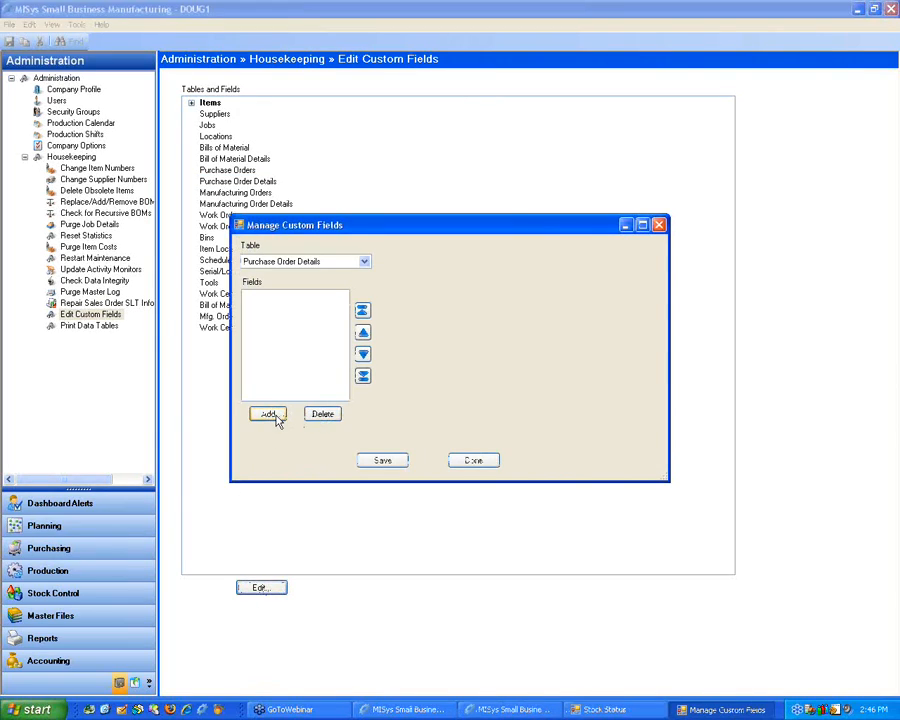
# Add a Single-line Text custom field labelled QC to Purchase Order Details, with no default value, and save it.
pyautogui.click(268, 415)
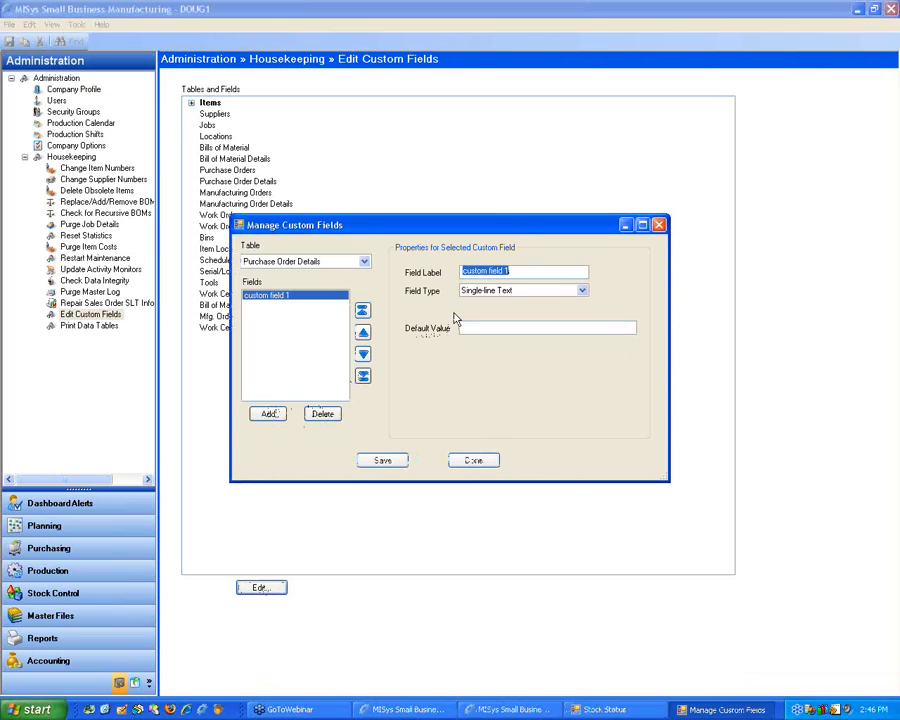
pyautogui.write('QC')
pyautogui.press('Tab')
pyautogui.moveTo(483, 273); pyautogui.dragTo(412, 273)
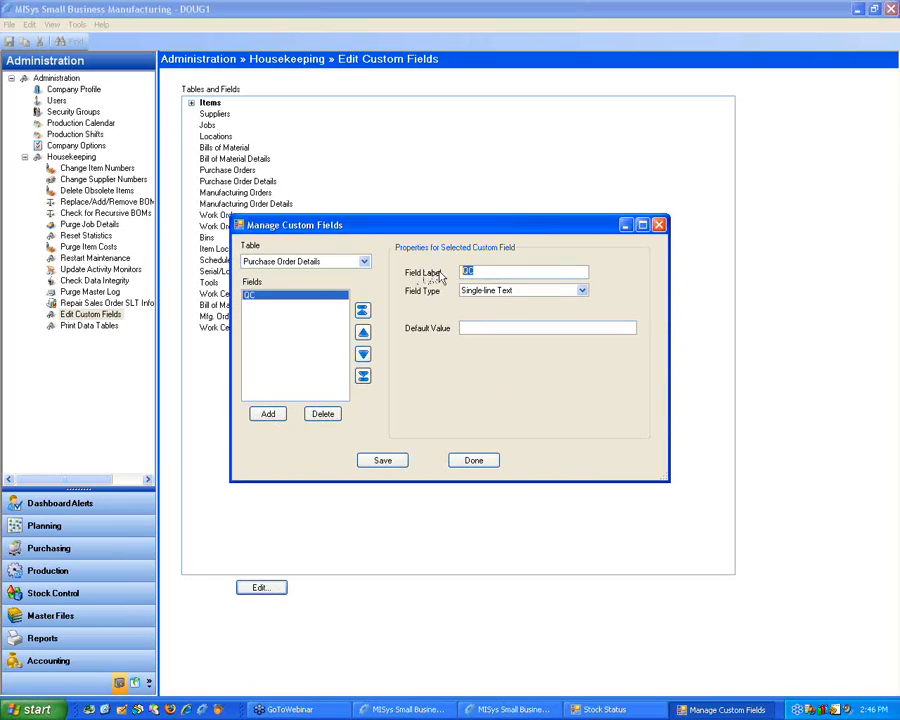
pyautogui.click(511, 291)
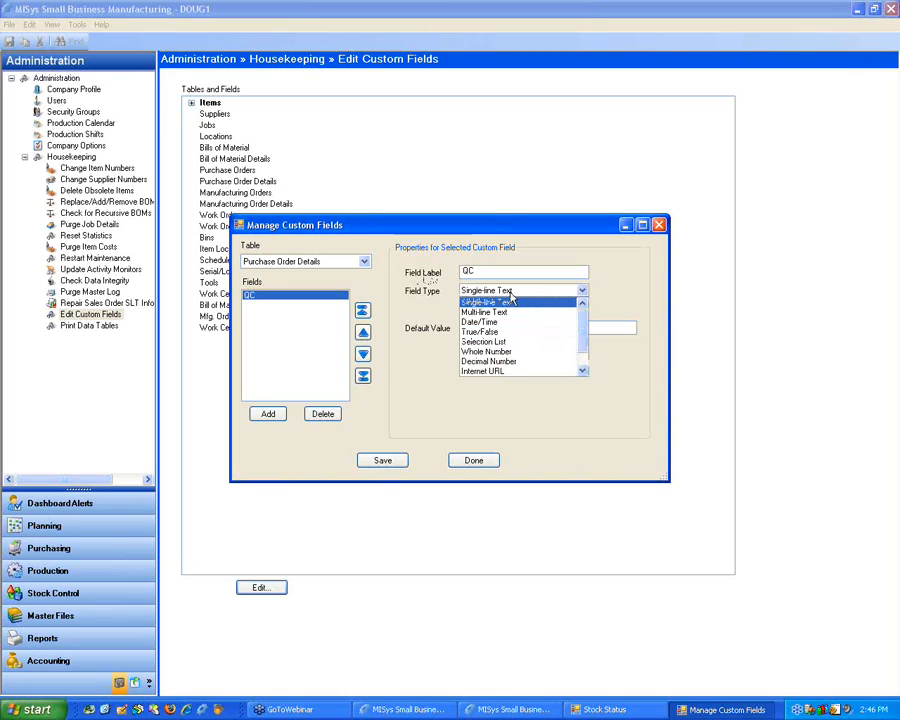
pyautogui.click(512, 300)
pyautogui.click(518, 327)
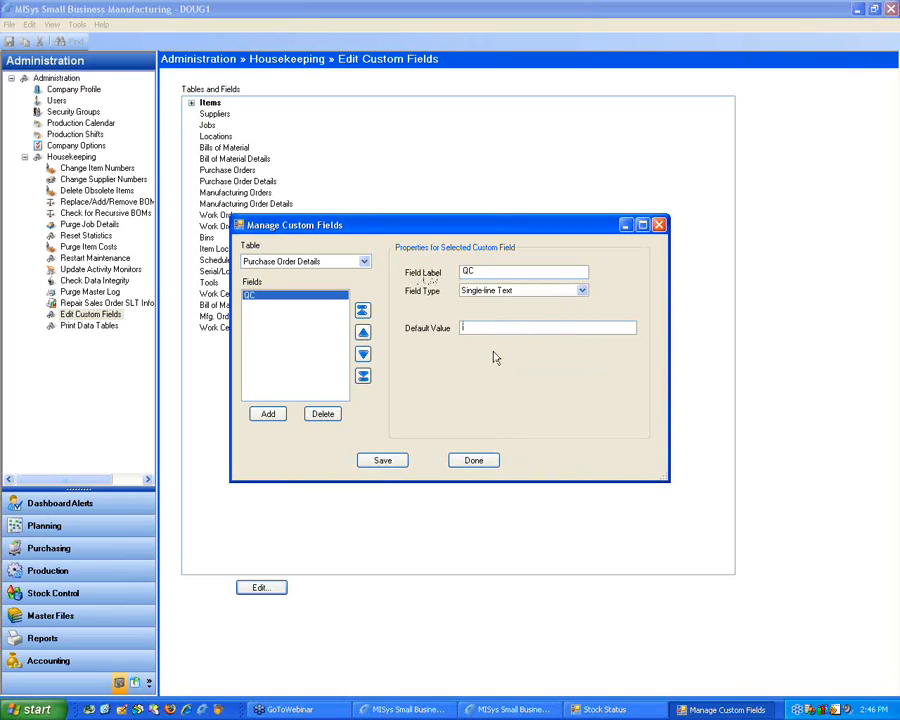
pyautogui.click(381, 462)
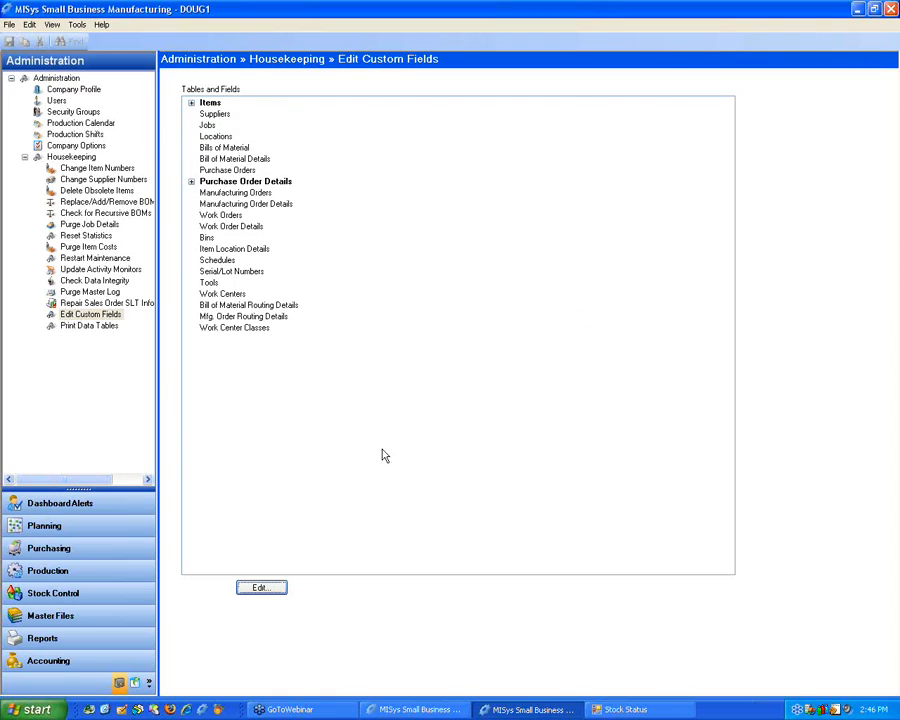
# Open purchase order P02 from Purchasing, examine the QC column in its detail lines, and close the order.
pyautogui.click(72, 546)
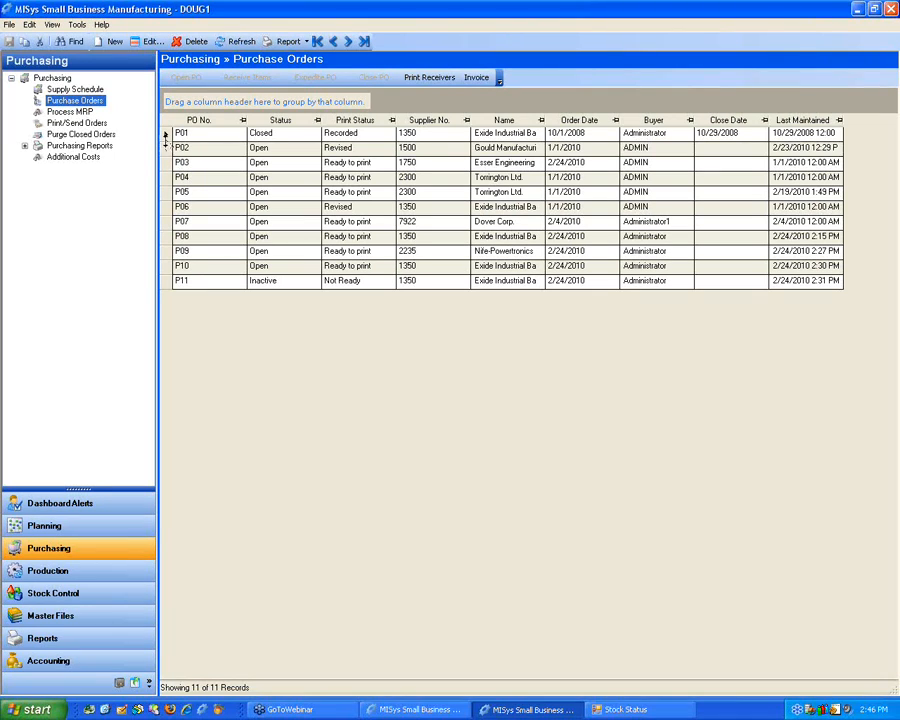
pyautogui.click(165, 147)
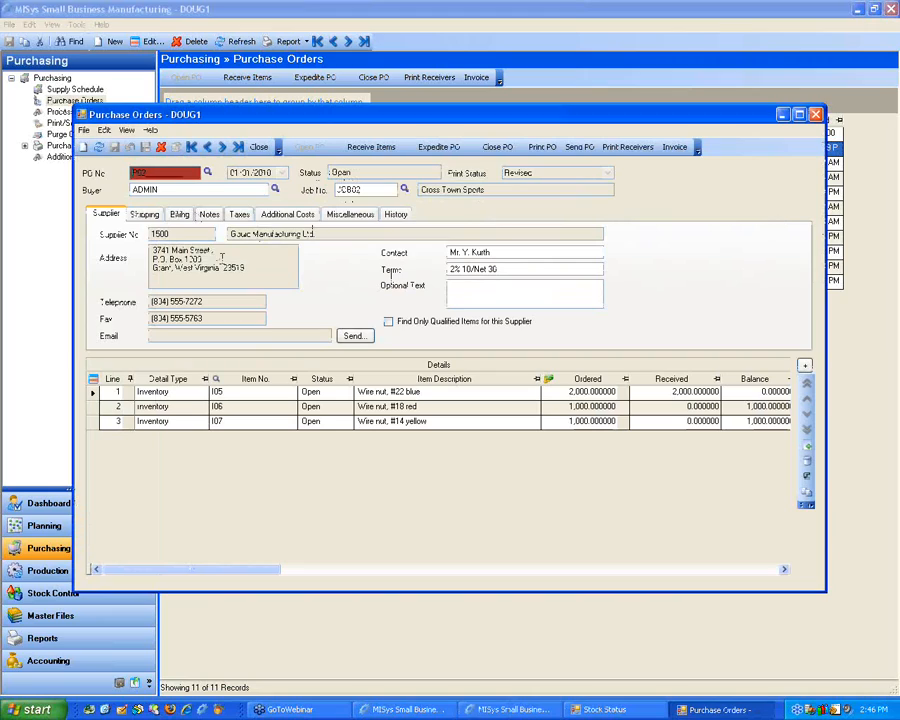
pyautogui.moveTo(231, 576); pyautogui.dragTo(705, 570)
pyautogui.moveTo(620, 575); pyautogui.dragTo(650, 566)
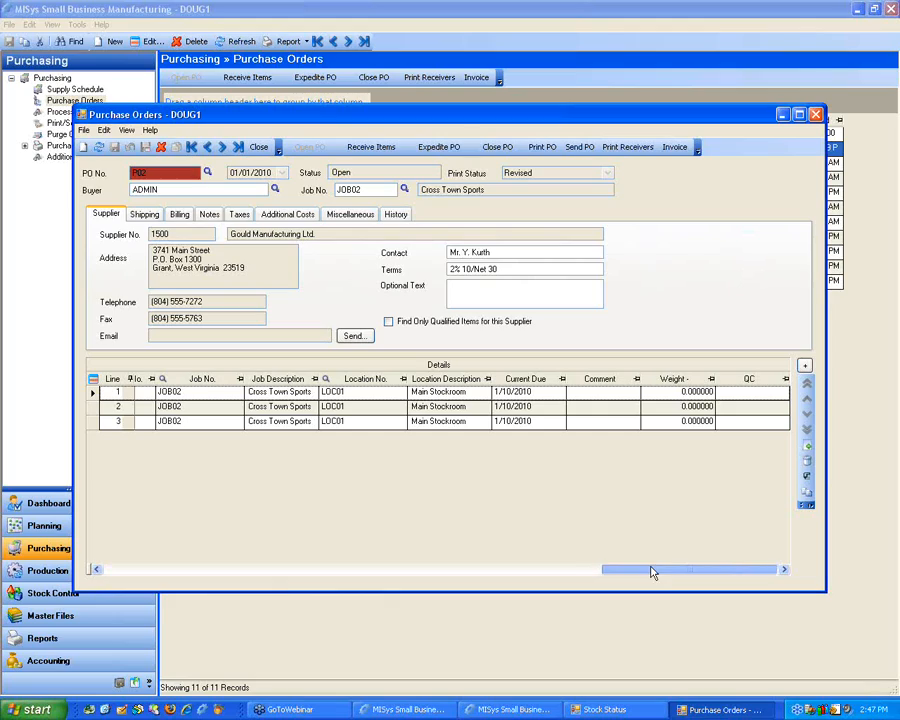
pyautogui.click(738, 392)
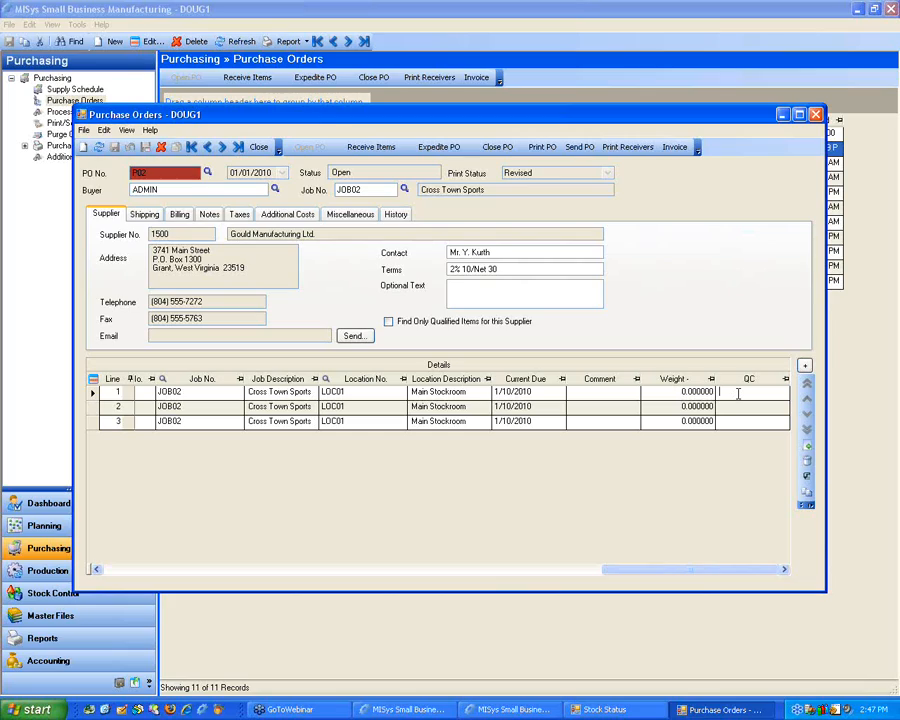
pyautogui.click(738, 393)
pyautogui.click(816, 115)
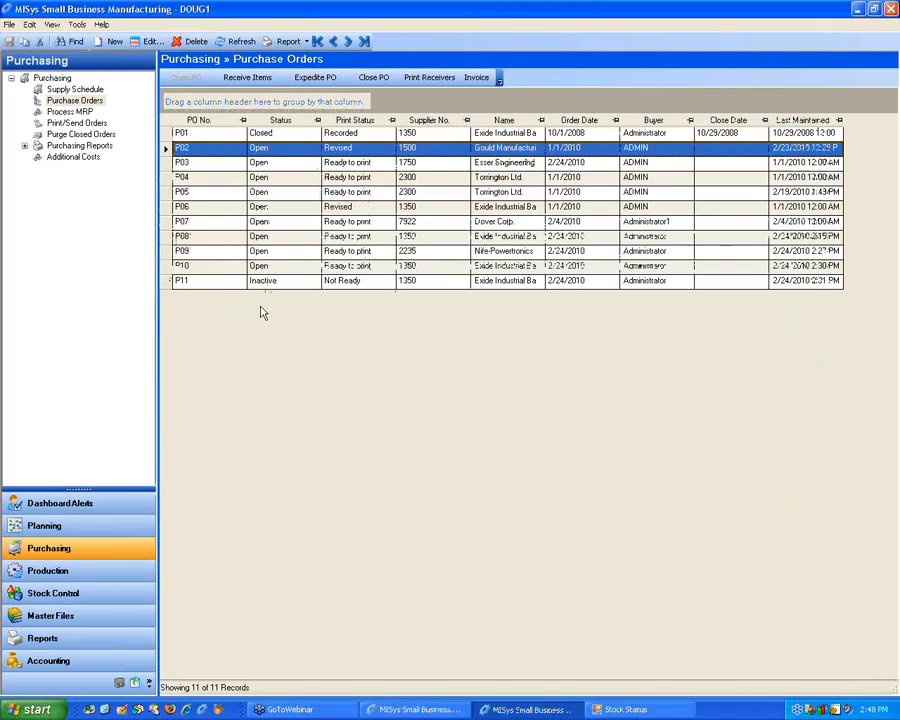
# Reopen purchase order P02 and fill the QC field of line 1 with a long test string starting with 12536666.
pyautogui.doubleClick(166, 148)
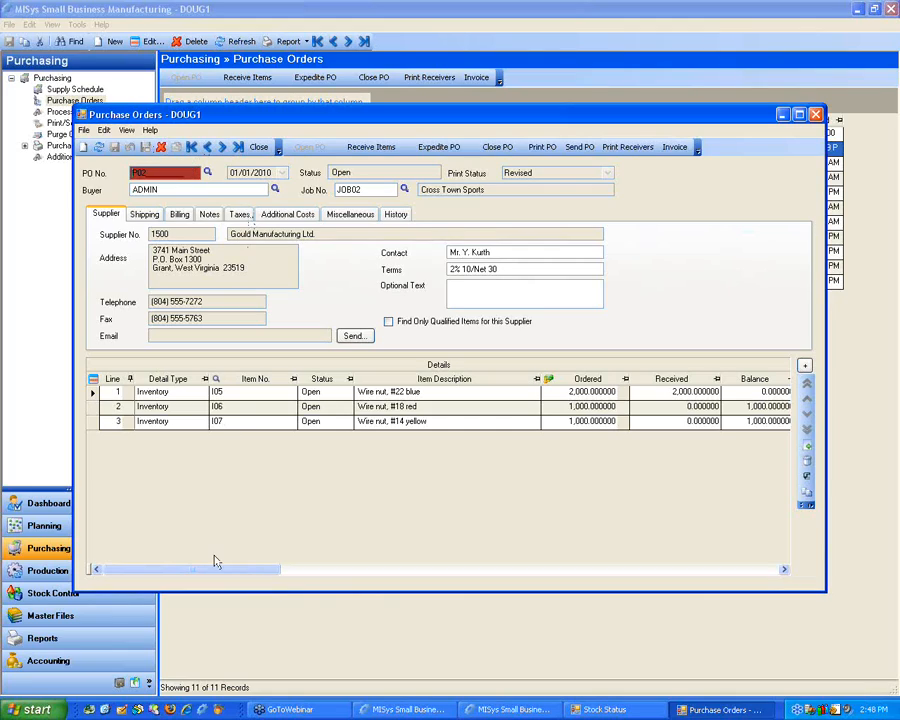
pyautogui.moveTo(195, 572); pyautogui.dragTo(677, 577)
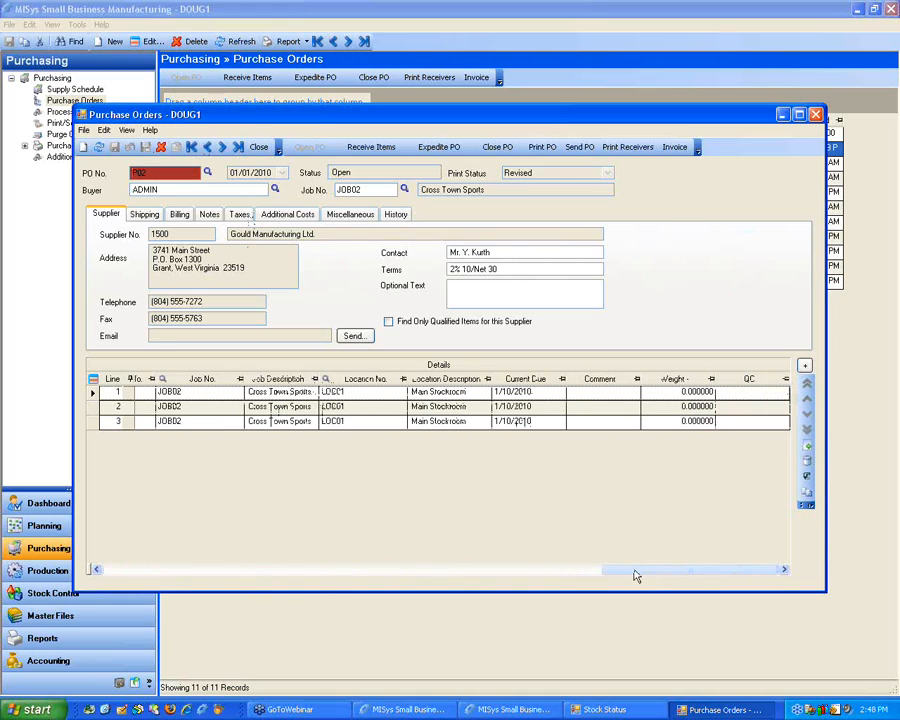
pyautogui.click(723, 393)
pyautogui.write('12536666')
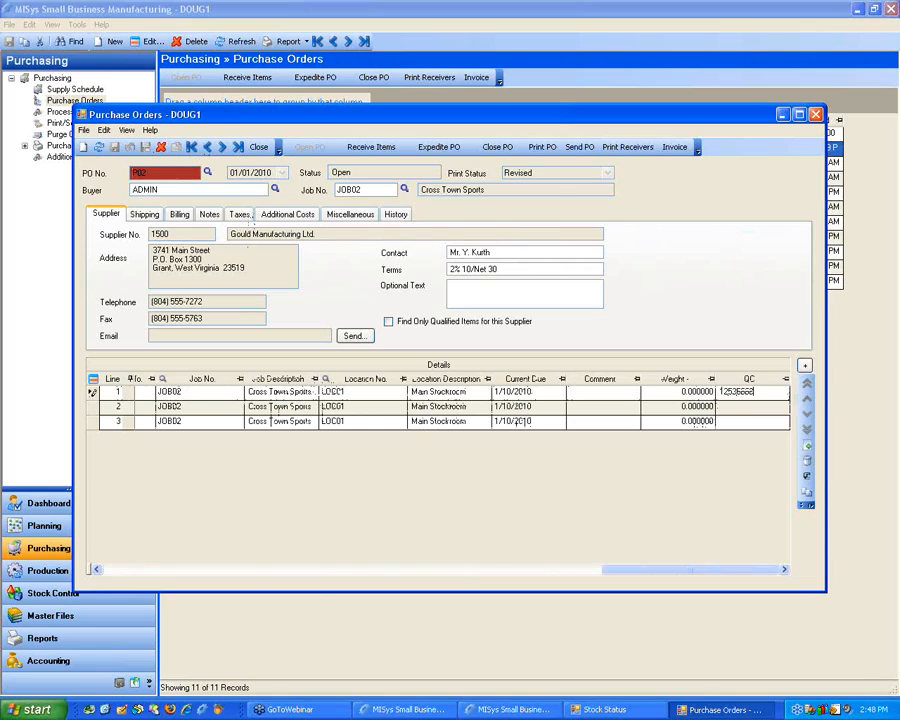
pyautogui.write('akjdhfkafjaidkfjaiskdkjglaskdalskdjfgiekdjaskdjgfasdjaldkfekjfkdkafjeiojfskndfaj;sjdfau;jkhdfkjdf')
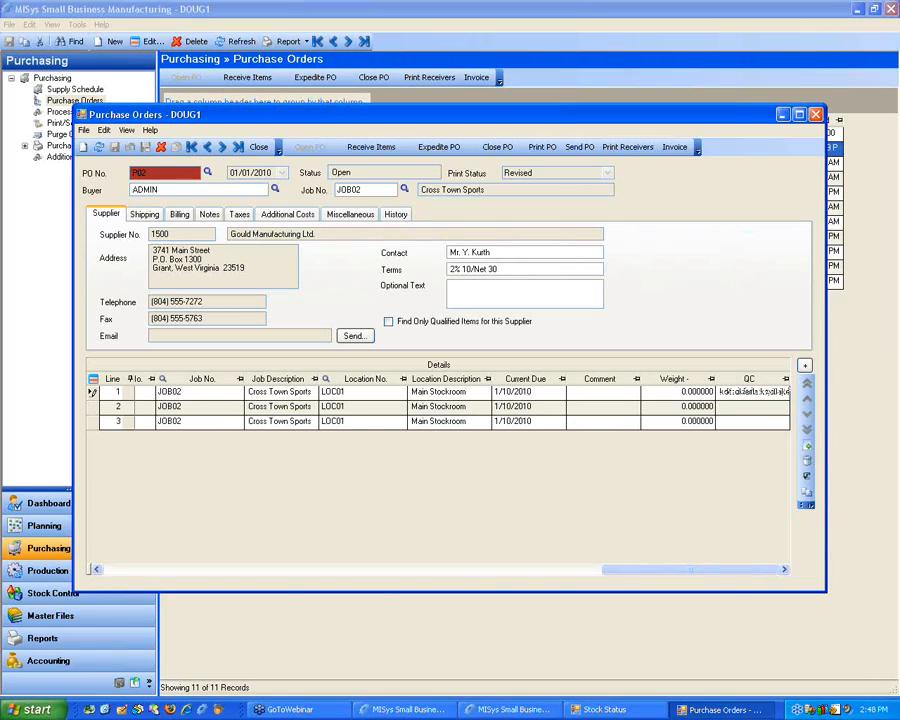
pyautogui.write('ksjdfa;kjdfsflakdjfkdjf')
# Remove surplus characters from the end of line 1's QC text, save purchase order P02 and close it.
pyautogui.press('BackSpace')
pyautogui.press('BackSpace')
pyautogui.press('BackSpace')
pyautogui.press('BackSpace')
pyautogui.press('BackSpace')
pyautogui.press('BackSpace')
pyautogui.press('BackSpace')
pyautogui.press('BackSpace')
pyautogui.press('BackSpace')
pyautogui.press('BackSpace')
pyautogui.press('BackSpace')
pyautogui.press('BackSpace')
pyautogui.press('BackSpace')
pyautogui.press('BackSpace')
pyautogui.press('BackSpace')
pyautogui.press('BackSpace')
pyautogui.press('BackSpace')
pyautogui.press('BackSpace')
pyautogui.press('BackSpace')
pyautogui.press('BackSpace')
pyautogui.press('BackSpace')
pyautogui.press('BackSpace')
pyautogui.click(115, 147)
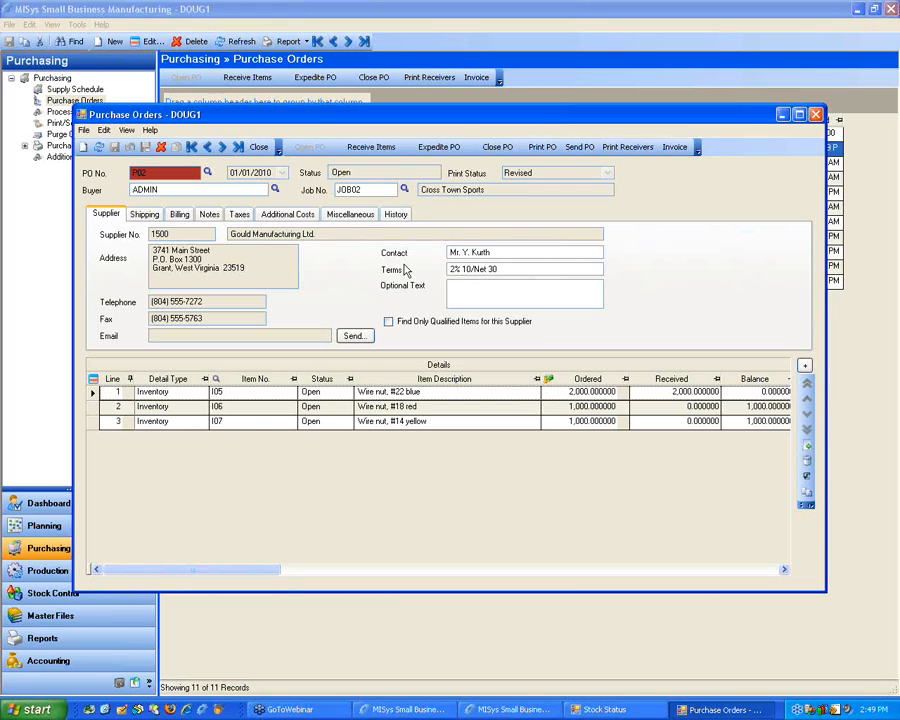
pyautogui.click(815, 115)
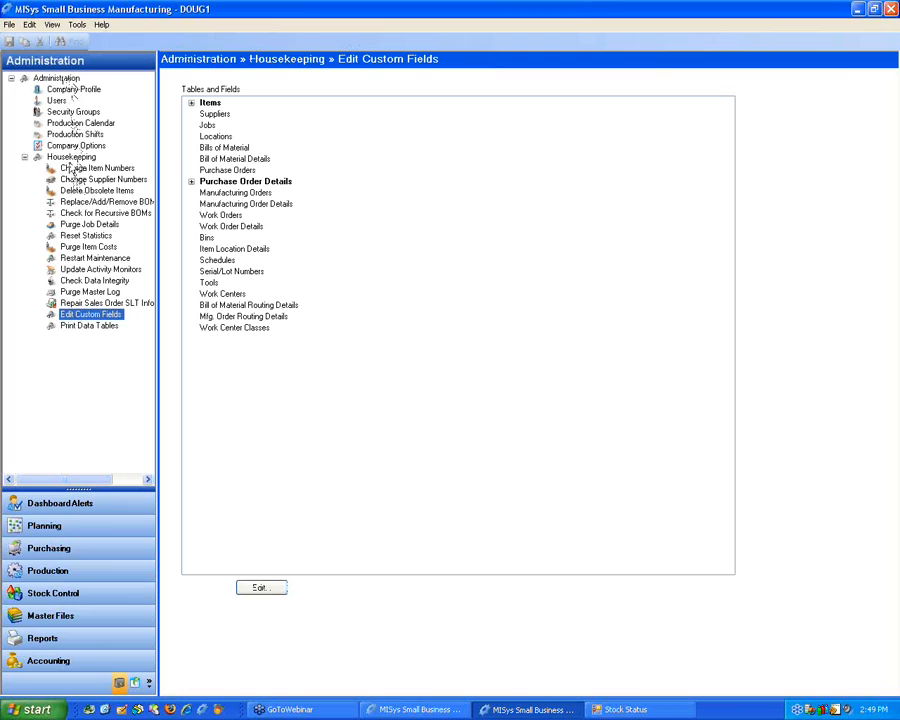
# Open Company Options in Administration and examine the accounting system and PO invoicing settings.
pyautogui.click(72, 146)
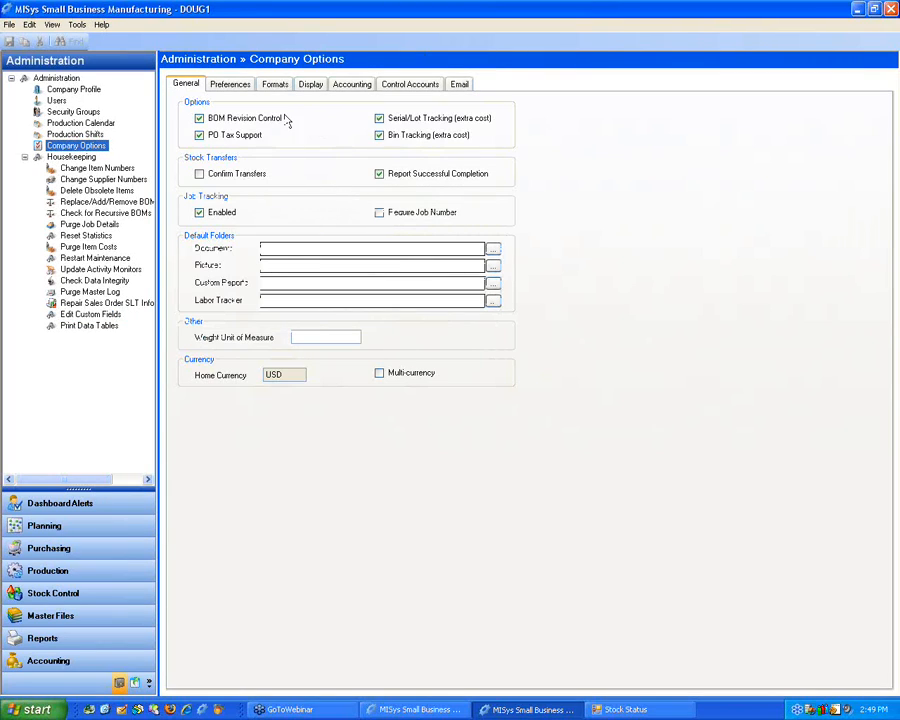
pyautogui.click(351, 86)
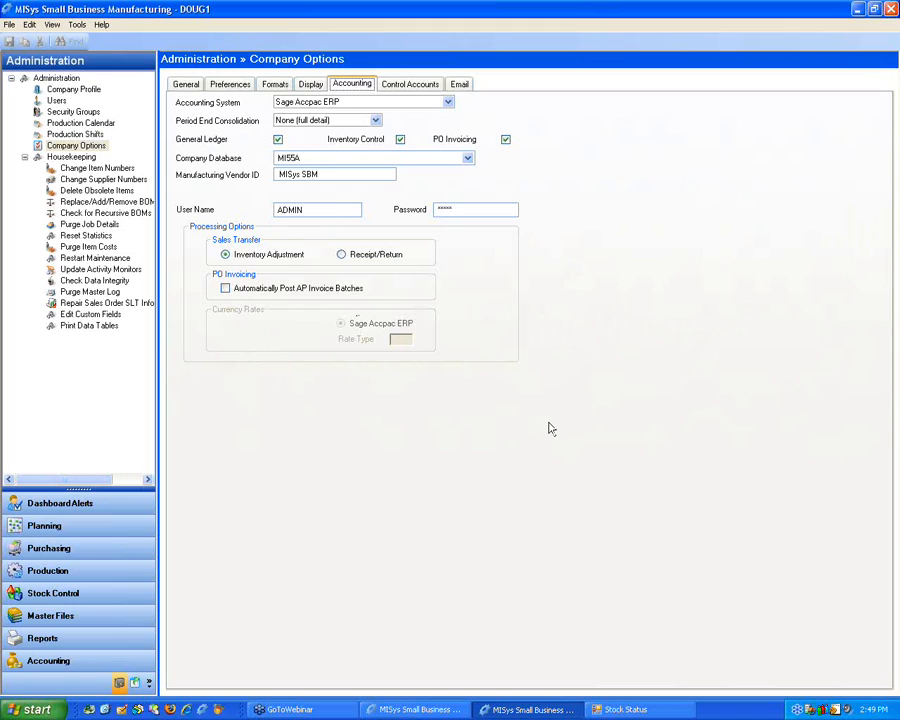
# Return to the purchase order list in Purchasing, open order P03 and bring up its shipping address.
pyautogui.click(94, 614)
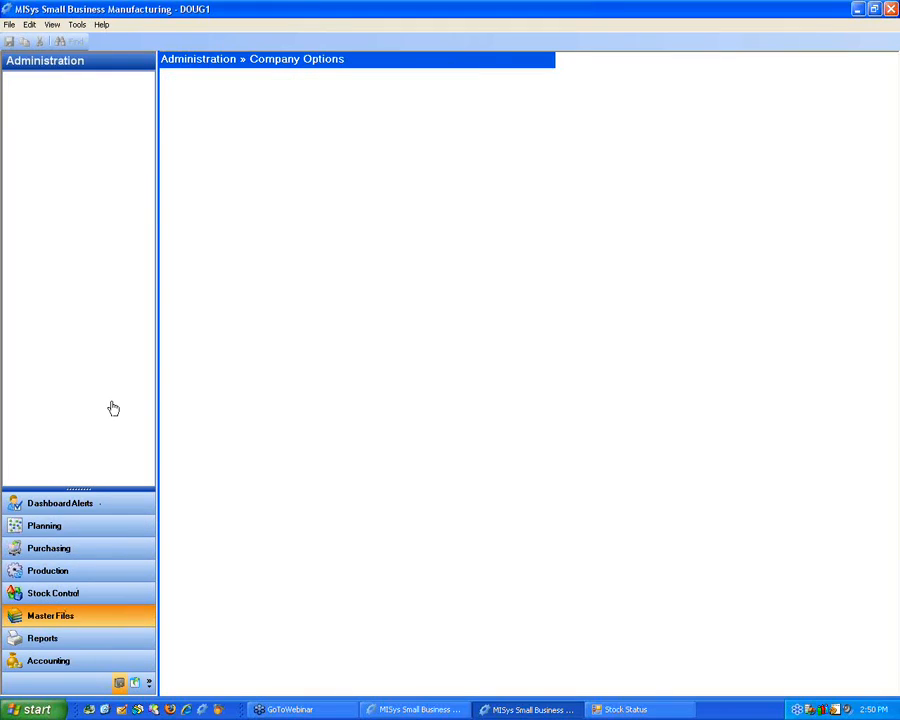
pyautogui.click(60, 548)
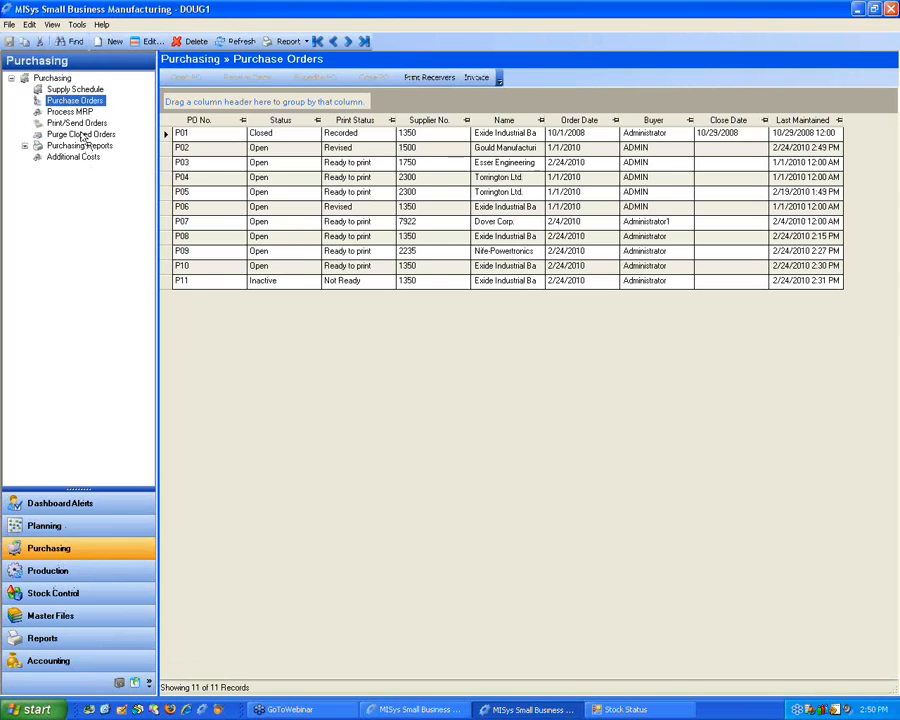
pyautogui.click(178, 163)
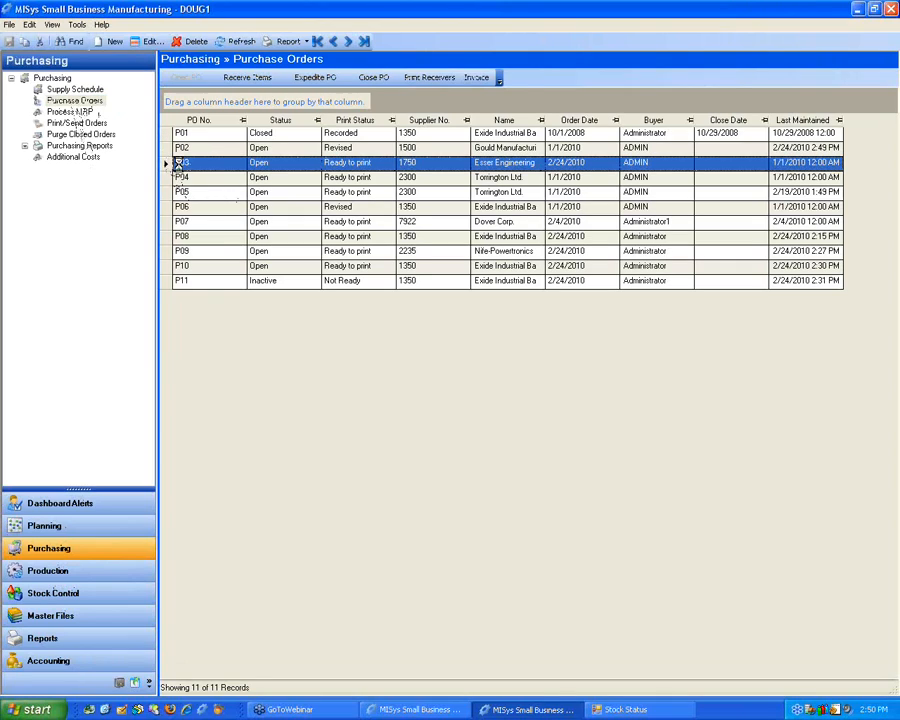
pyautogui.doubleClick(264, 166)
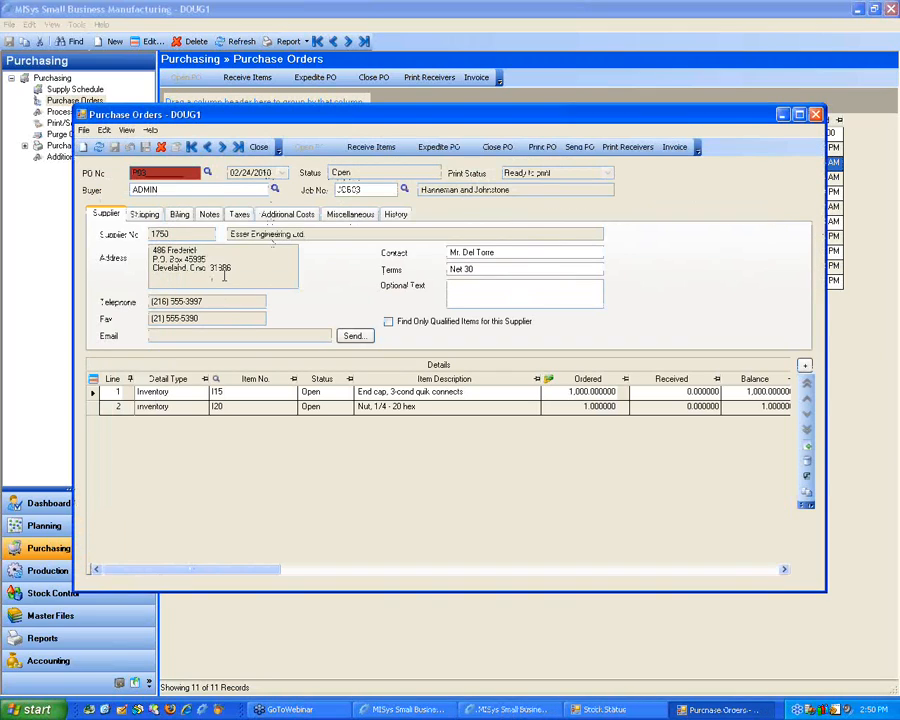
pyautogui.click(144, 214)
pyautogui.click(176, 270)
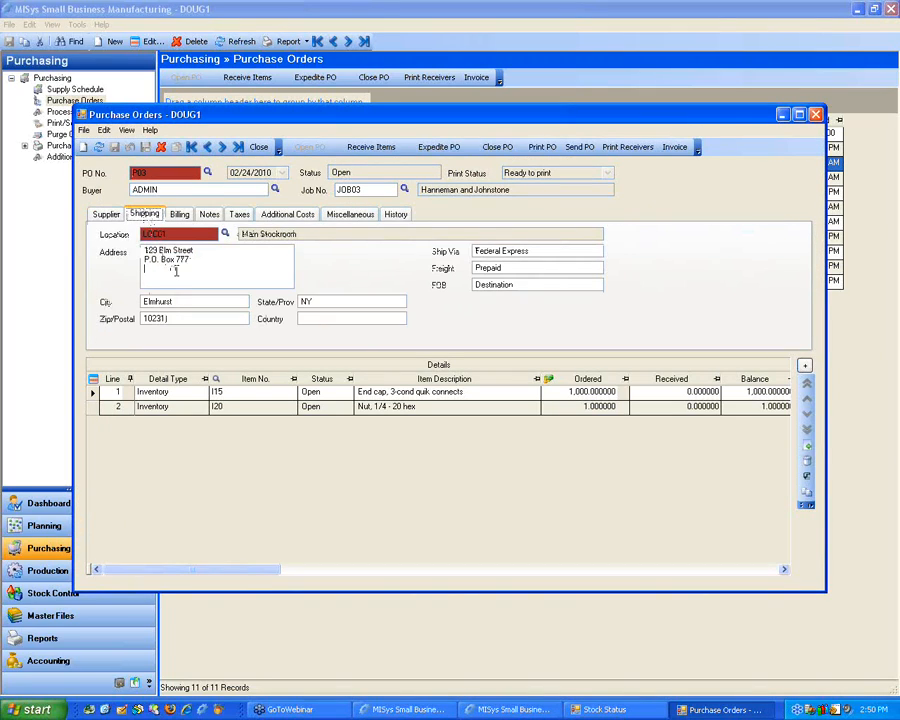
# Review the billing and shipping addresses of purchase order P03 and return to its supplier details.
pyautogui.click(179, 214)
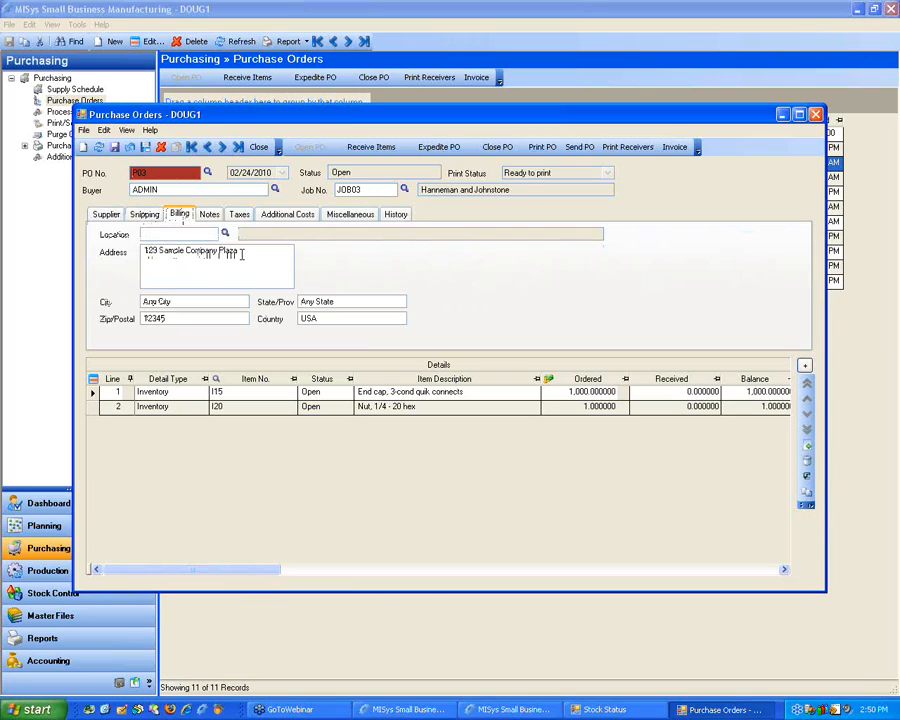
pyautogui.click(144, 214)
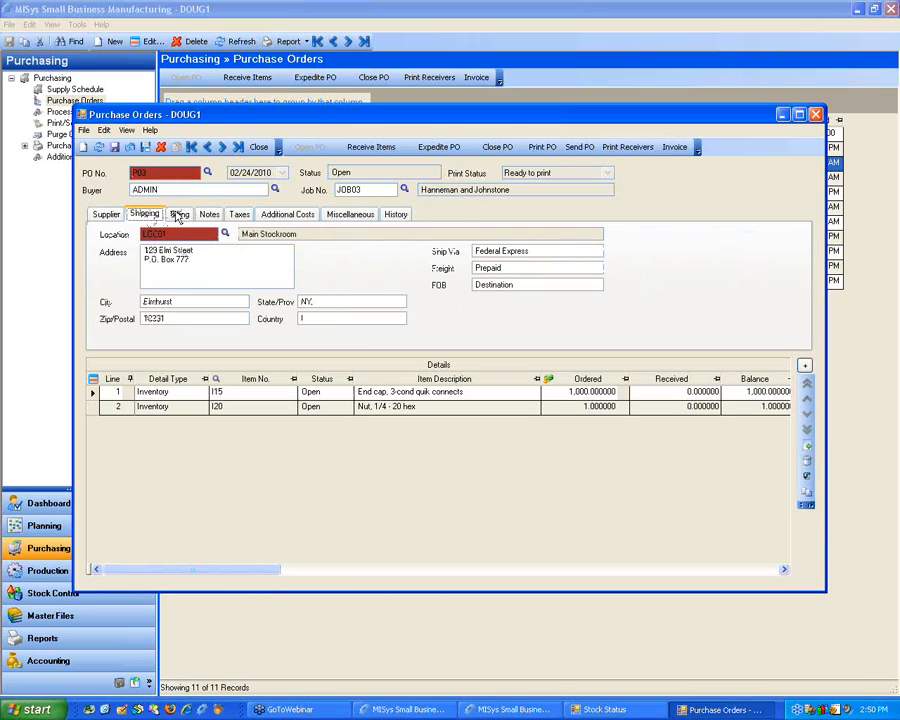
pyautogui.click(107, 214)
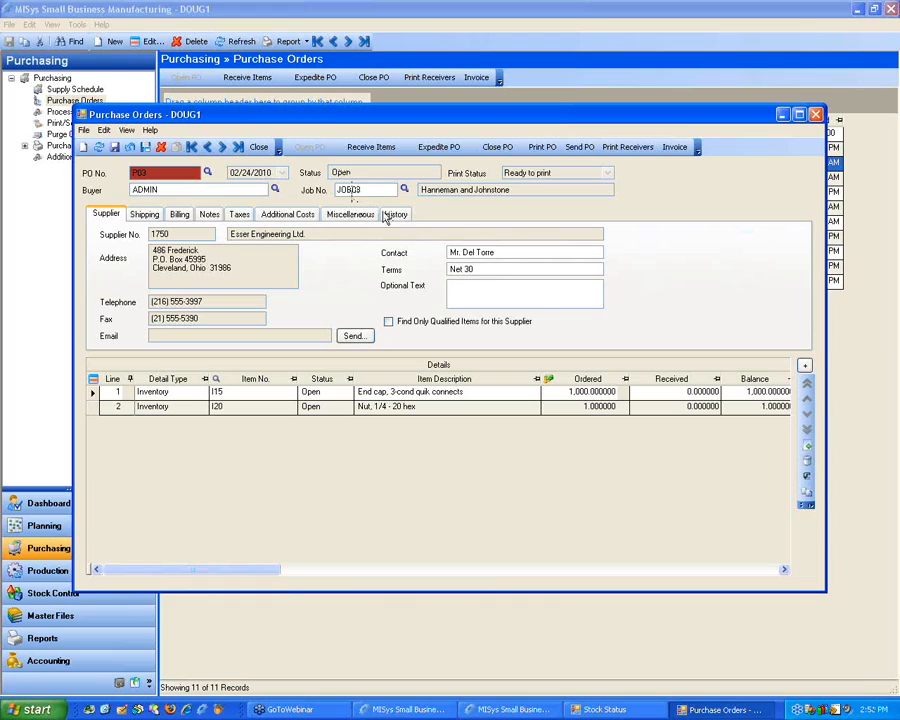
# Add a single-line text custom field labelled Test to the Purchase Orders table and save it.
pyautogui.moveTo(194, 576); pyautogui.dragTo(701, 575)
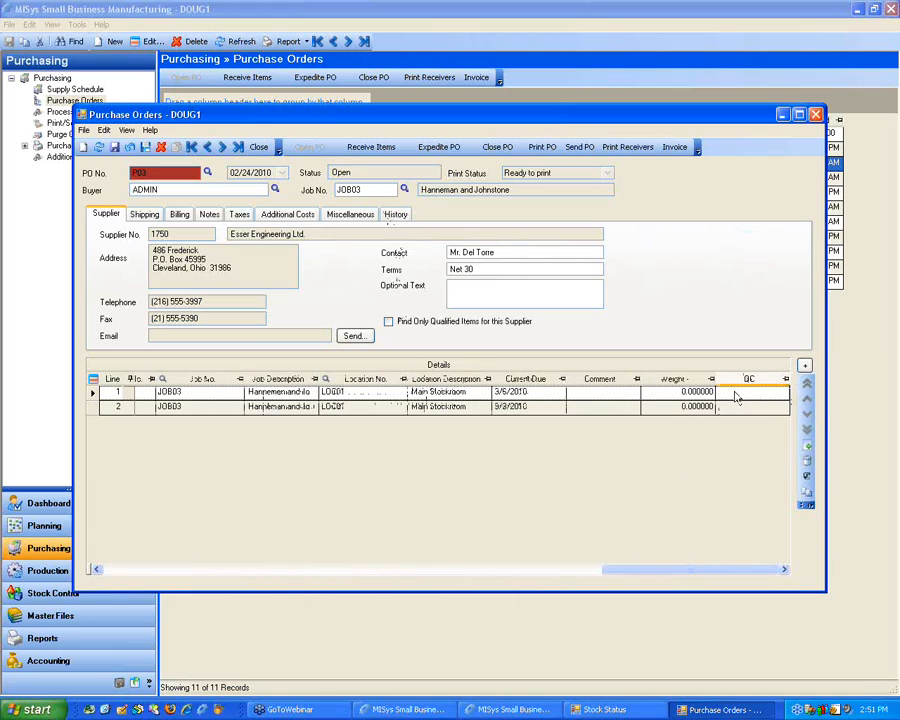
pyautogui.click(103, 130)
pyautogui.click(122, 182)
pyautogui.click(394, 396)
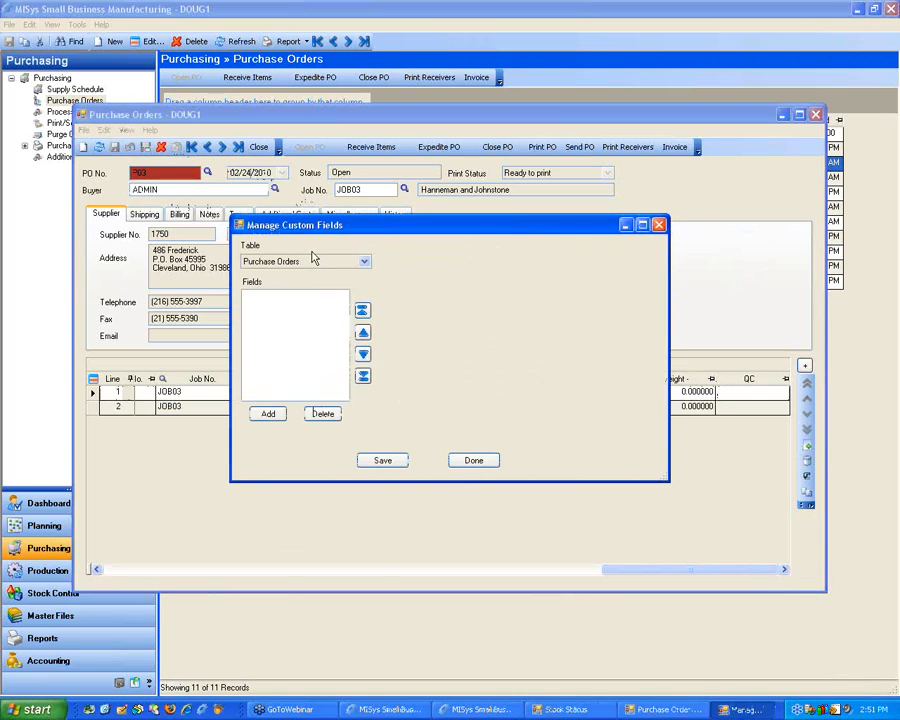
pyautogui.click(268, 413)
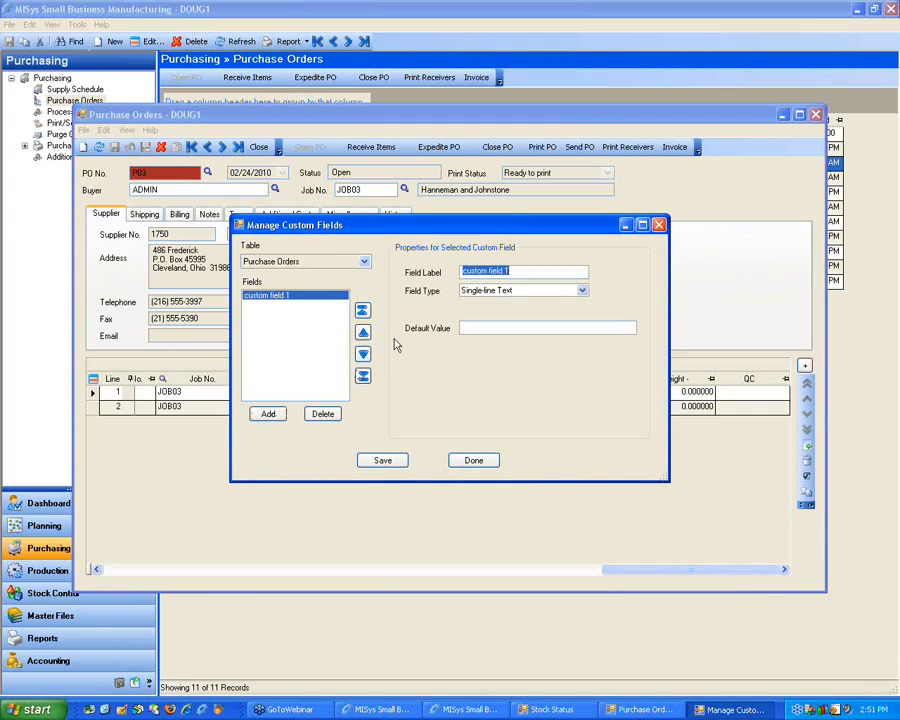
pyautogui.write('Test')
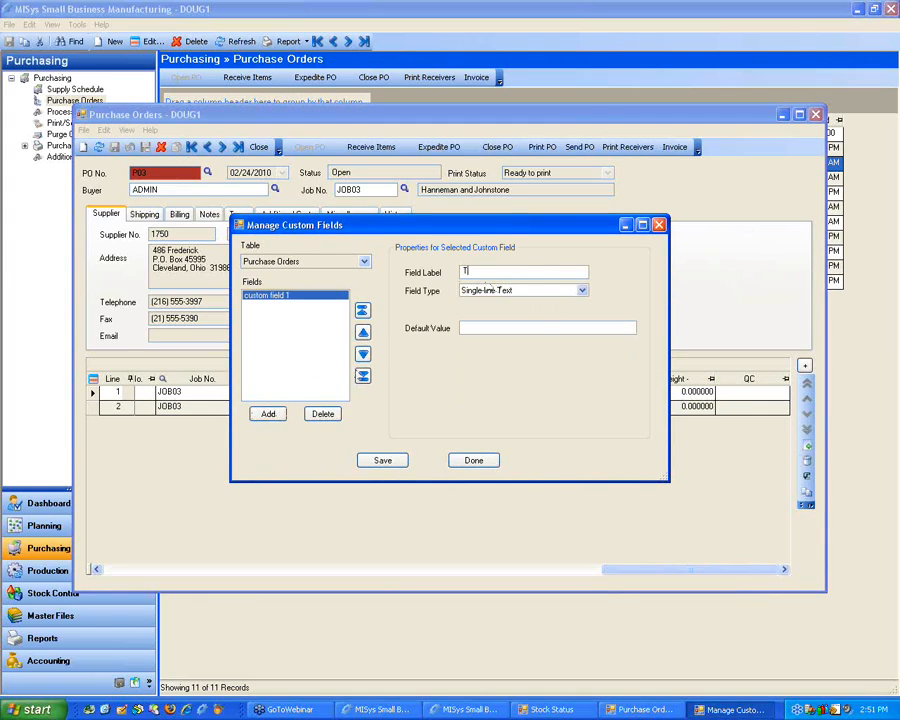
pyautogui.press('Tab')
pyautogui.click(382, 460)
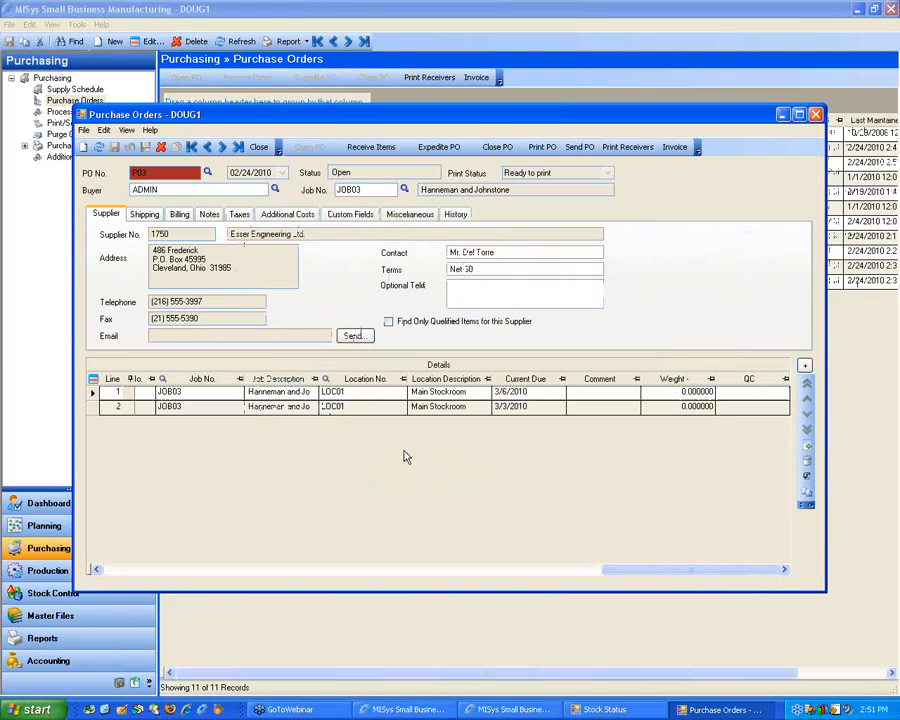
# Close and reopen purchase order P03, check its header for the Test custom field, and close the order again.
pyautogui.click(815, 114)
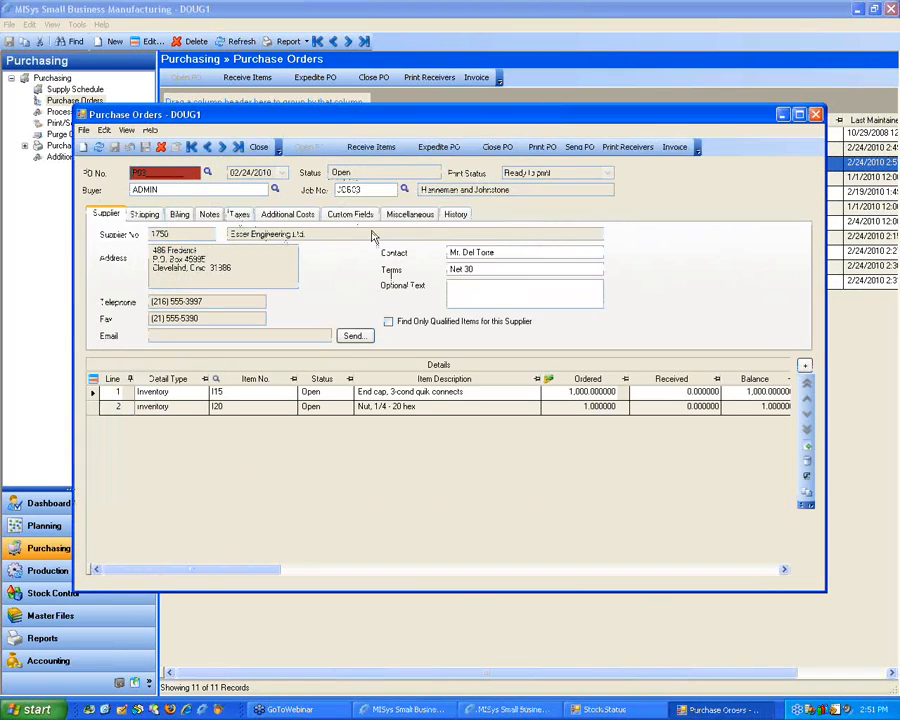
pyautogui.click(362, 215)
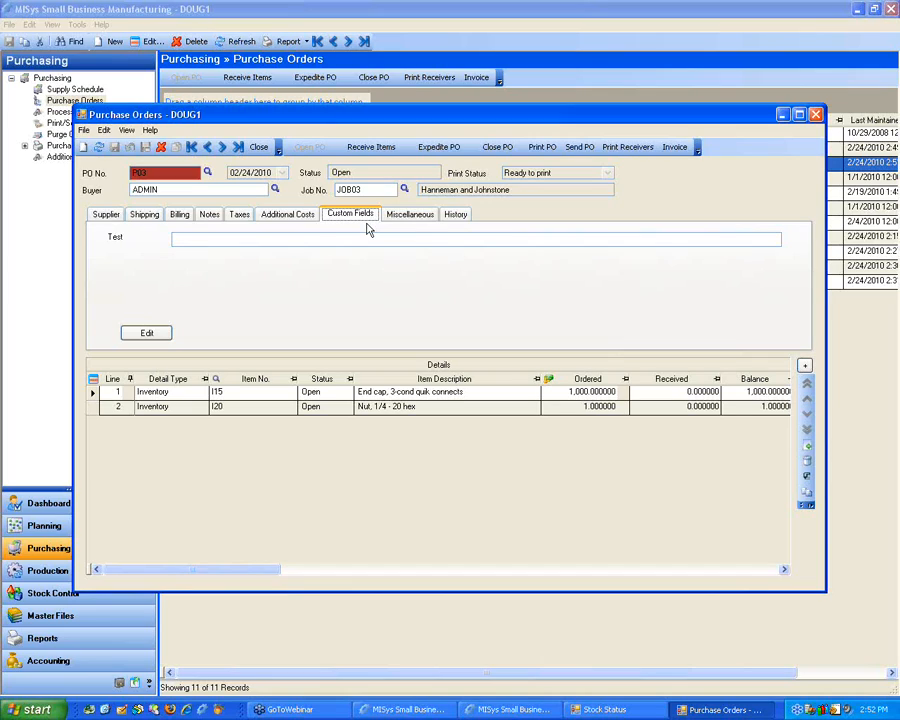
pyautogui.click(816, 115)
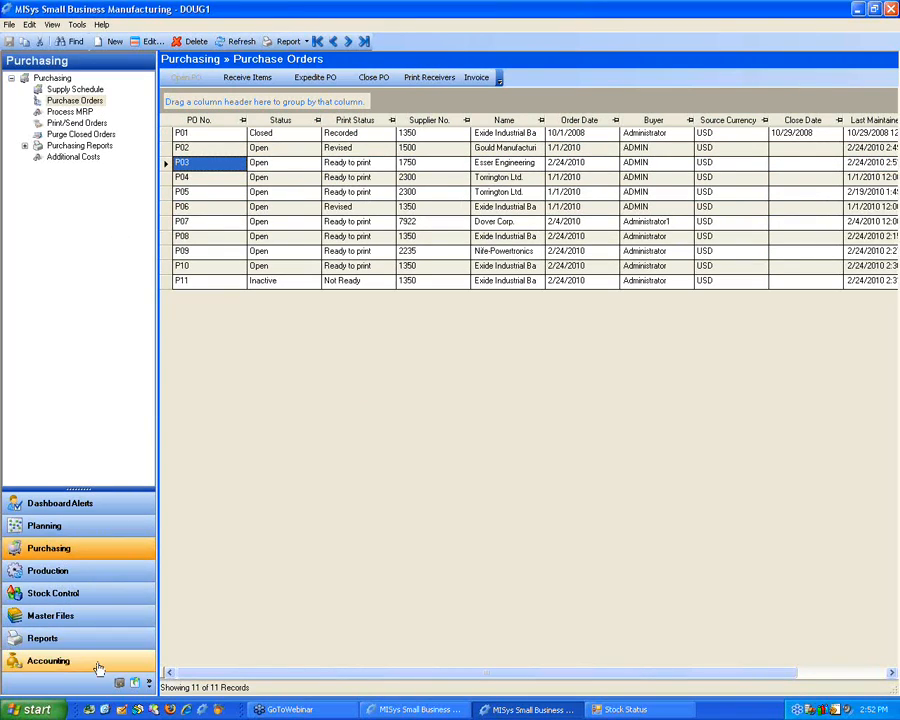
# Examine the purchase order list for the Test custom field column.
pyautogui.click(166, 162)
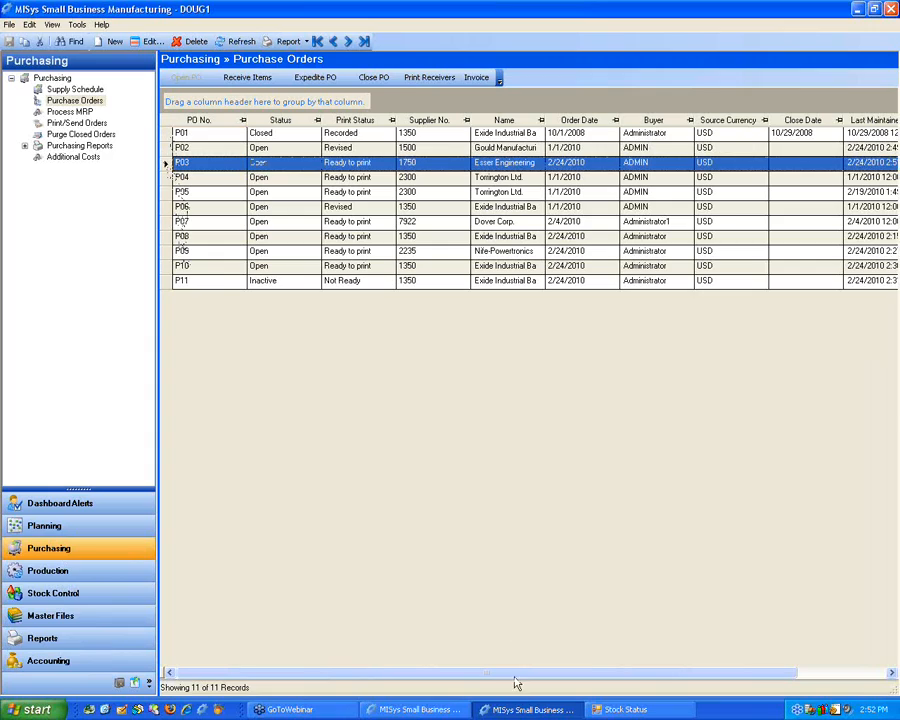
pyautogui.moveTo(500, 679); pyautogui.dragTo(760, 675)
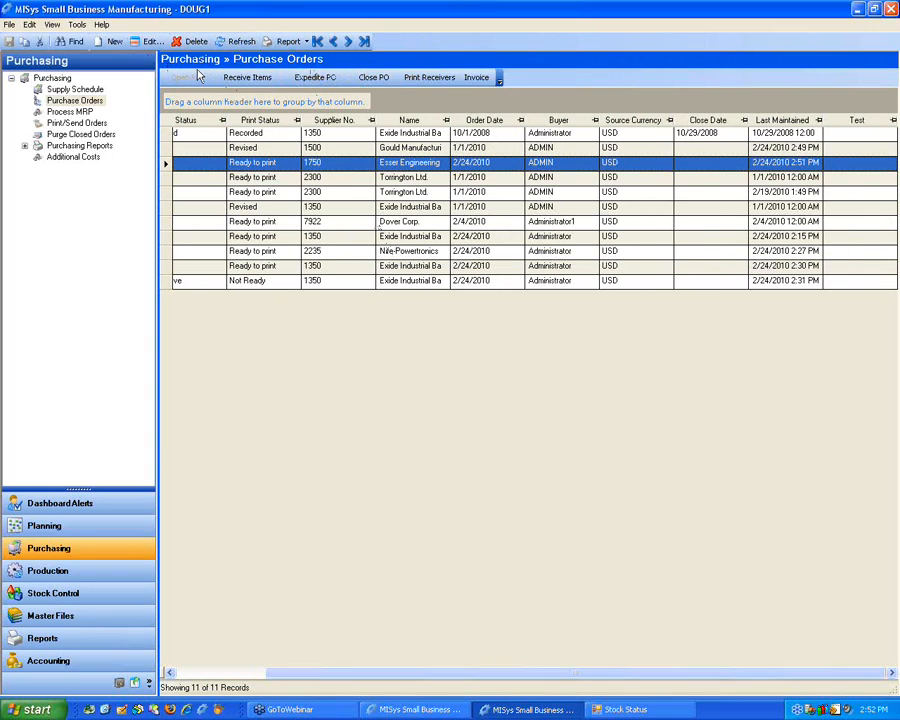
pyautogui.click(170, 133)
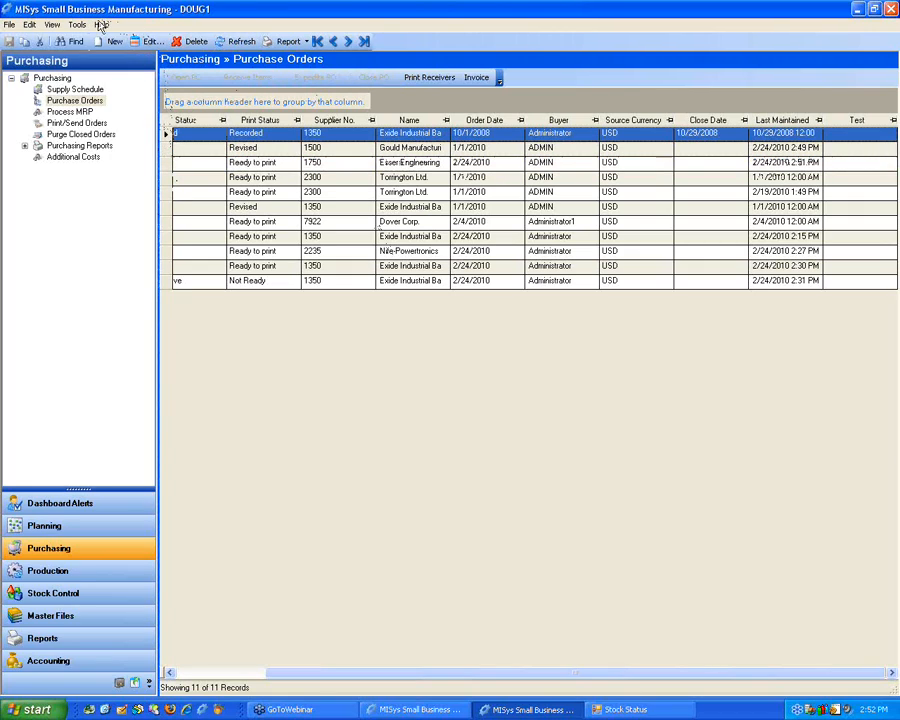
# Open Find for the purchase order list and look through the fields offered for searching.
pyautogui.click(78, 42)
pyautogui.click(411, 77)
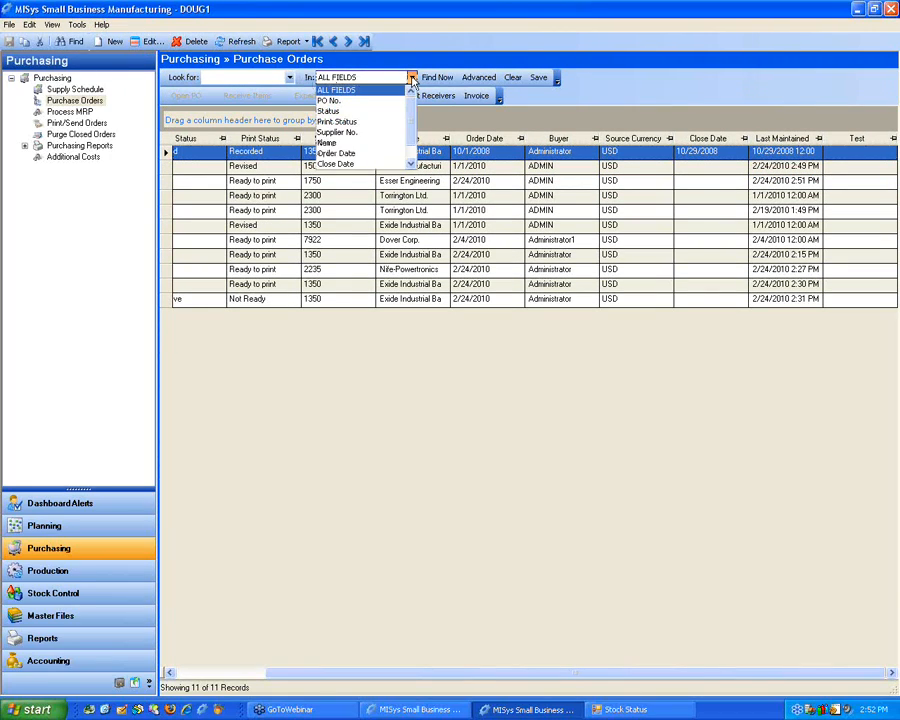
pyautogui.moveTo(409, 114); pyautogui.dragTo(412, 138)
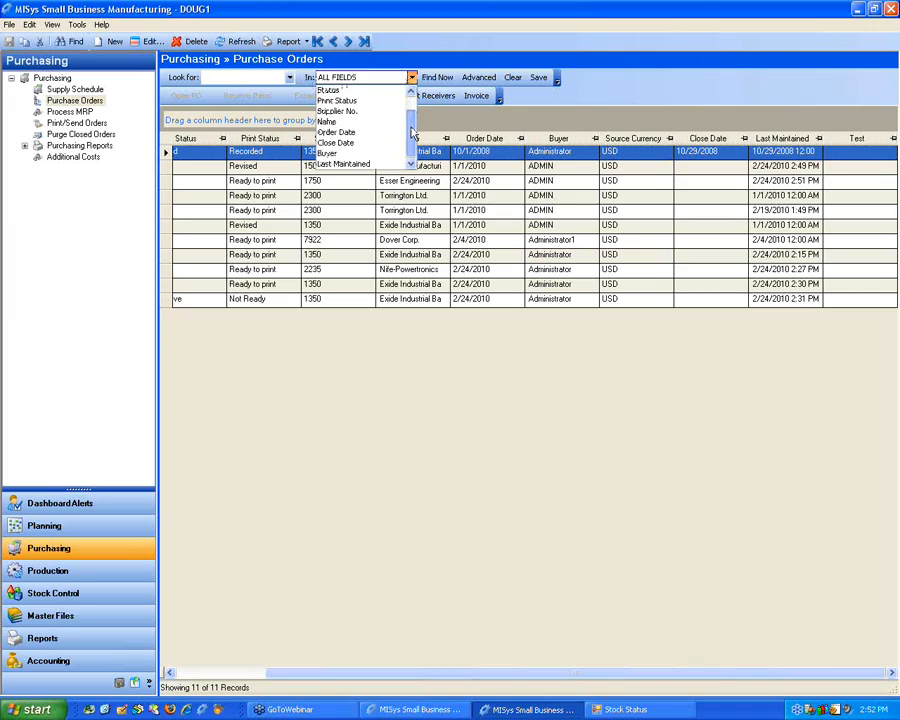
pyautogui.click(277, 100)
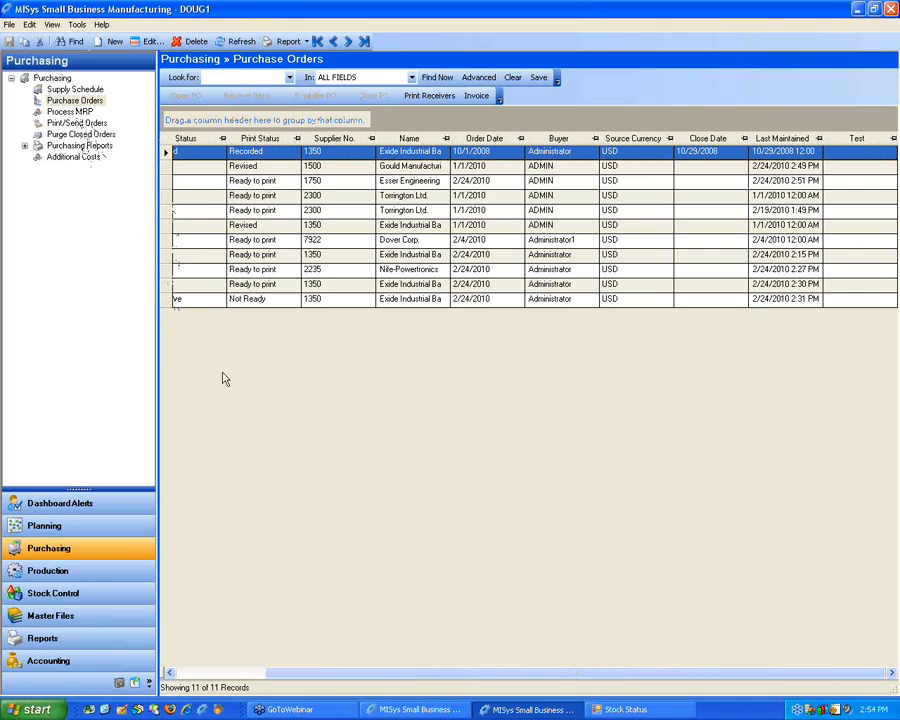
# Reopen purchase order P03 and look across all columns of its detail lines, including the QC custom field.
pyautogui.moveTo(390, 673); pyautogui.dragTo(275, 640)
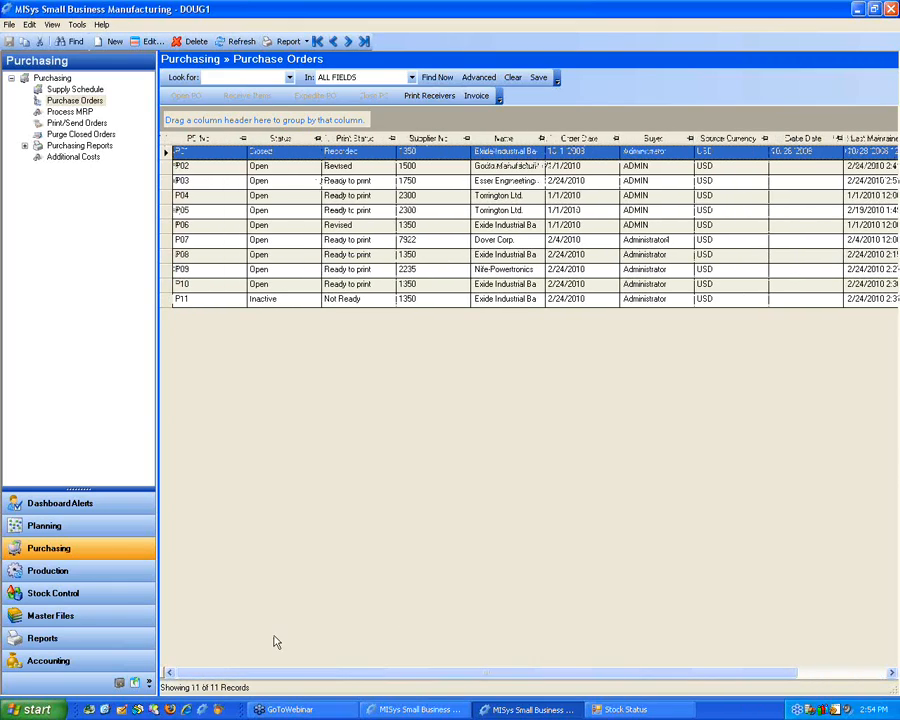
pyautogui.click(165, 181)
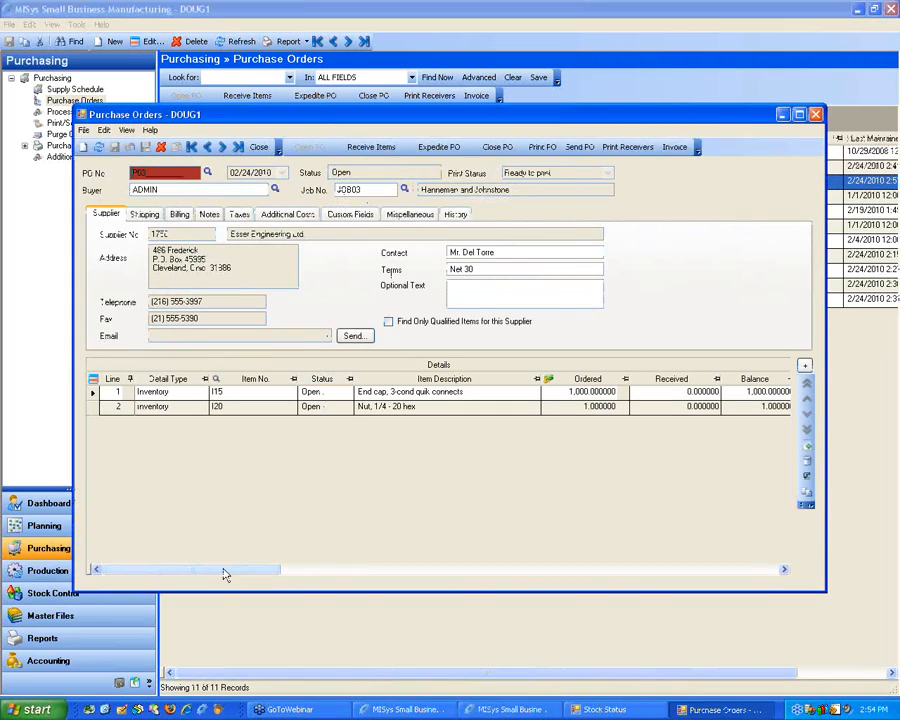
pyautogui.moveTo(220, 578); pyautogui.dragTo(720, 574)
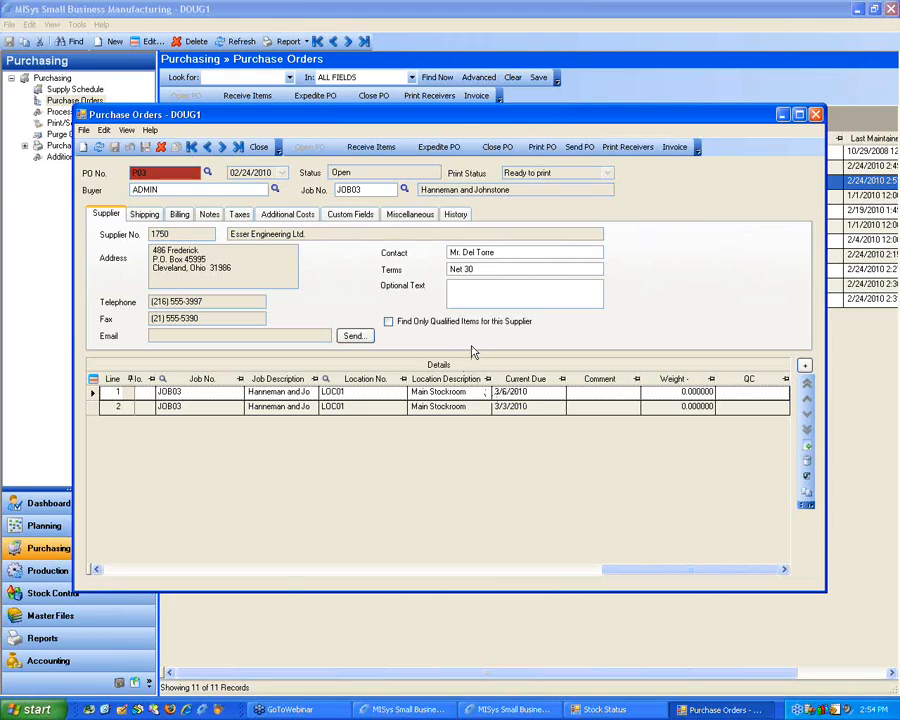
pyautogui.moveTo(609, 571); pyautogui.dragTo(53, 553)
pyautogui.moveTo(613, 577); pyautogui.dragTo(106, 569)
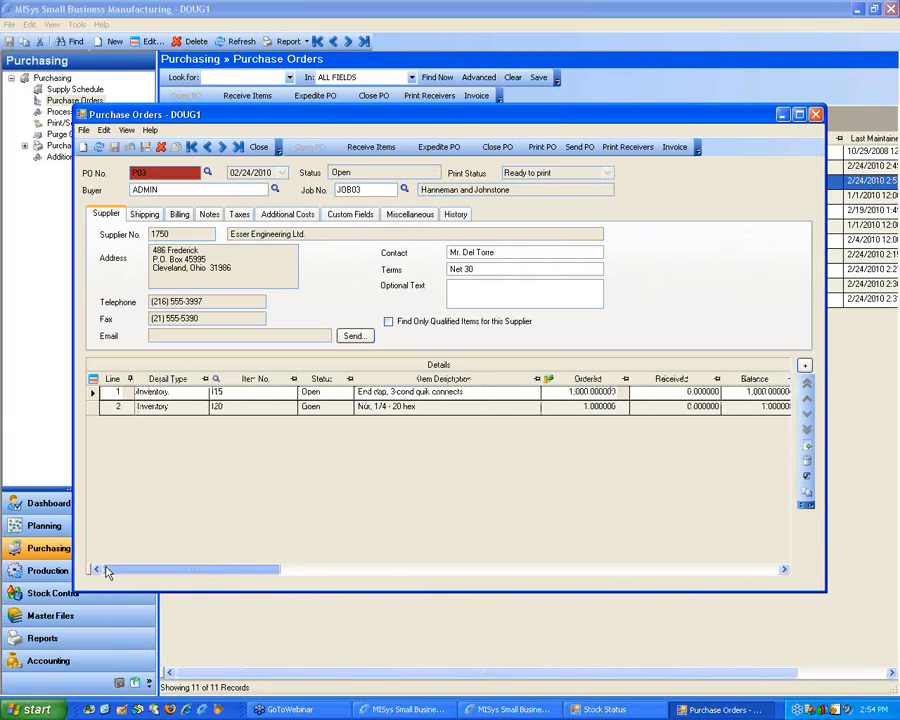
pyautogui.rightClick(193, 438)
pyautogui.click(164, 476)
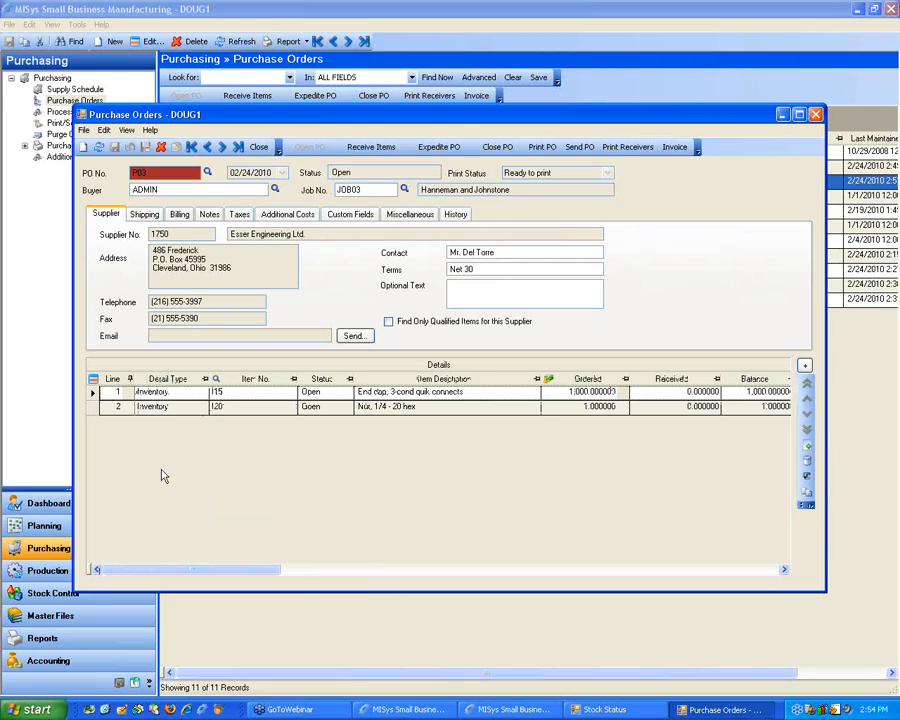